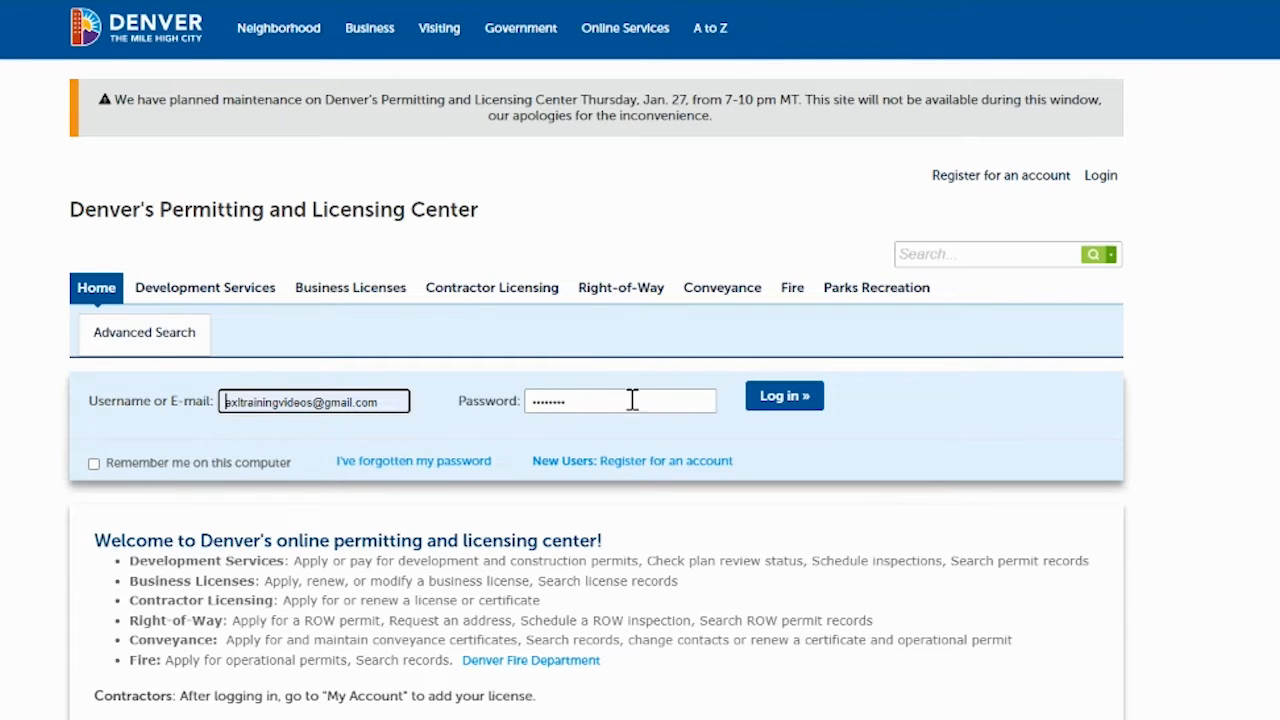
- Sign in to the account and scroll down the Welcome page's list of service areas
{"action": "left_click", "coordinate": [786, 397]}
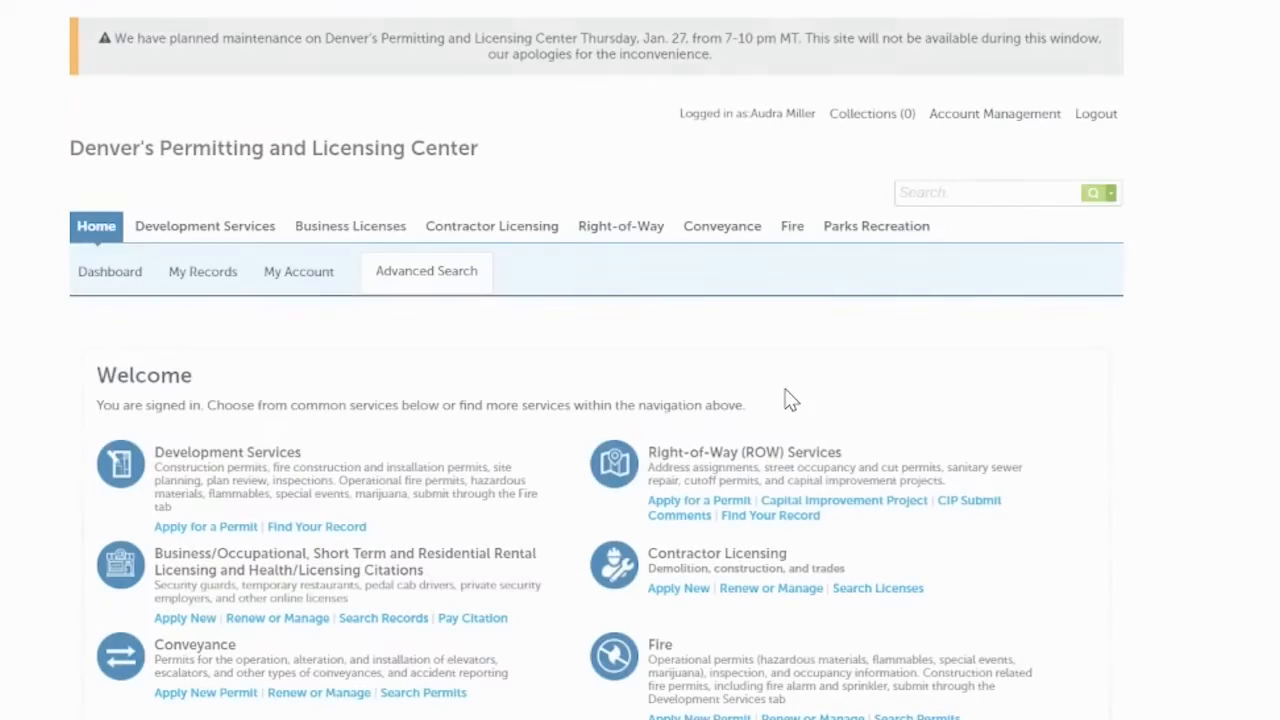
{"action": "scroll", "coordinate": [826, 366], "scroll_direction": "down", "scroll_amount": 3}
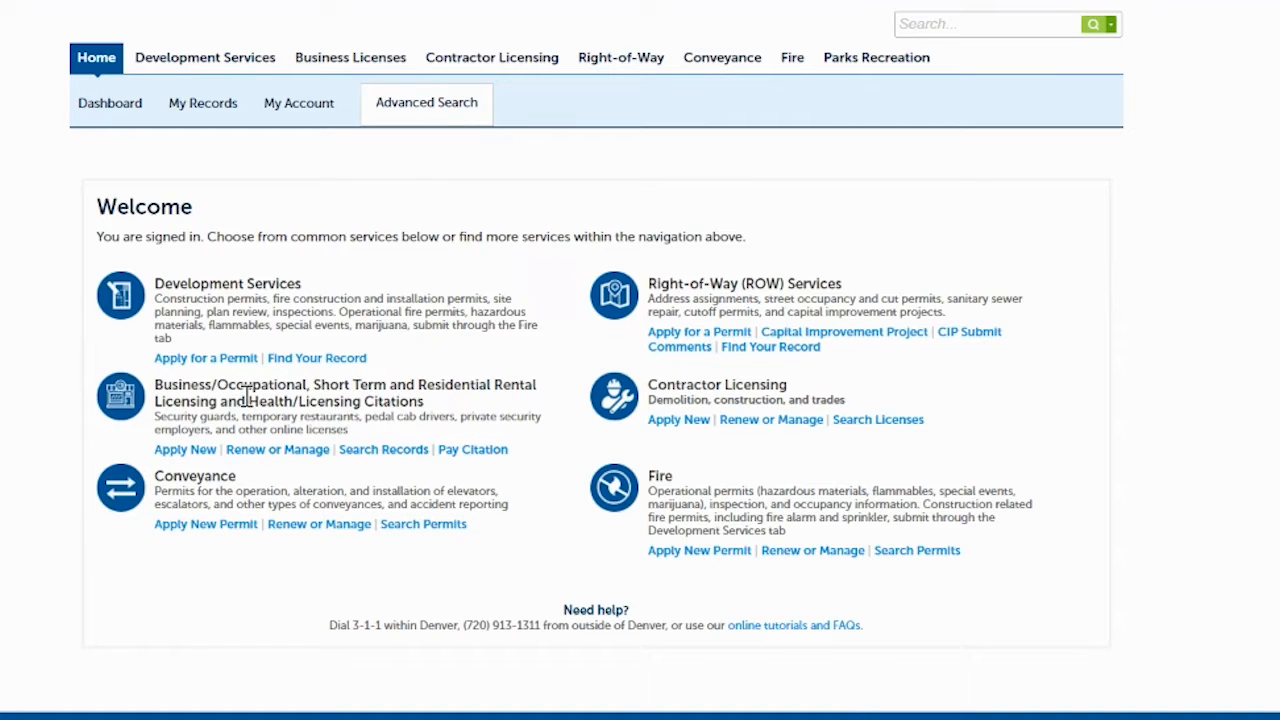
- Start a new business license application as an Application Package and continue to its Introduction
{"action": "left_click", "coordinate": [184, 452]}
{"action": "scroll", "coordinate": [420, 346], "scroll_direction": "down", "scroll_amount": 2}
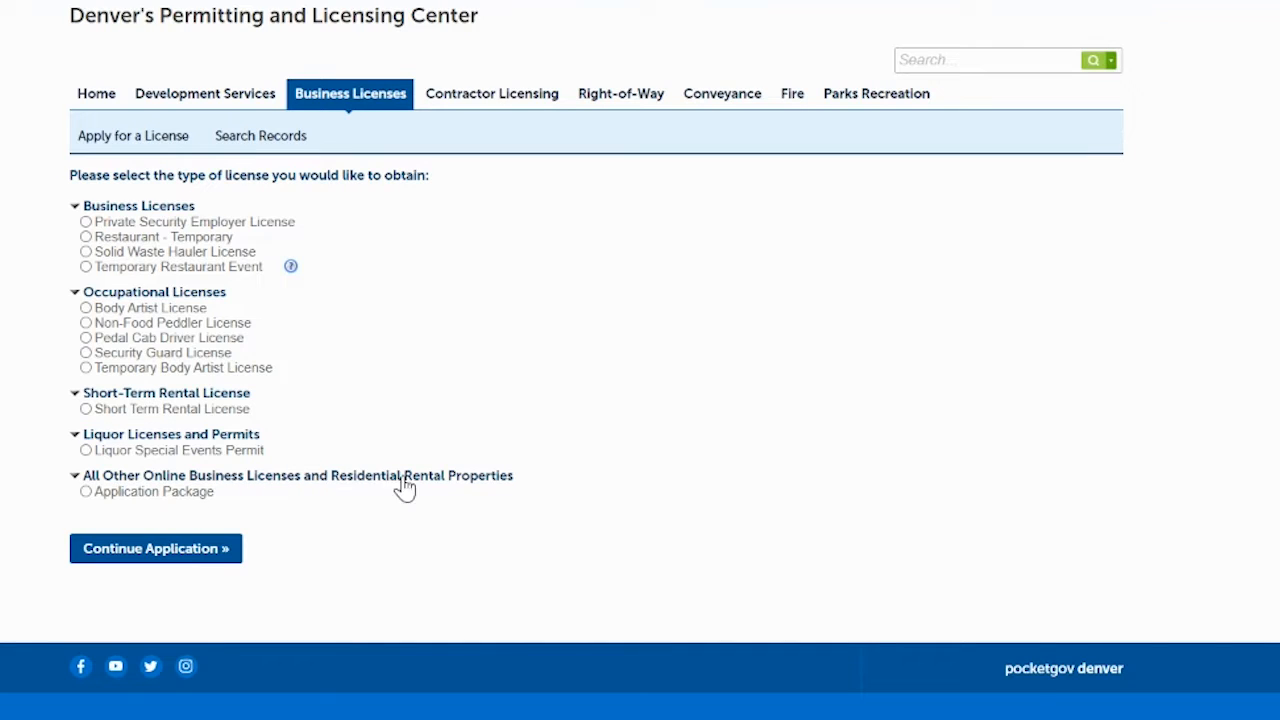
{"action": "left_click", "coordinate": [87, 492]}
{"action": "left_click", "coordinate": [147, 552]}
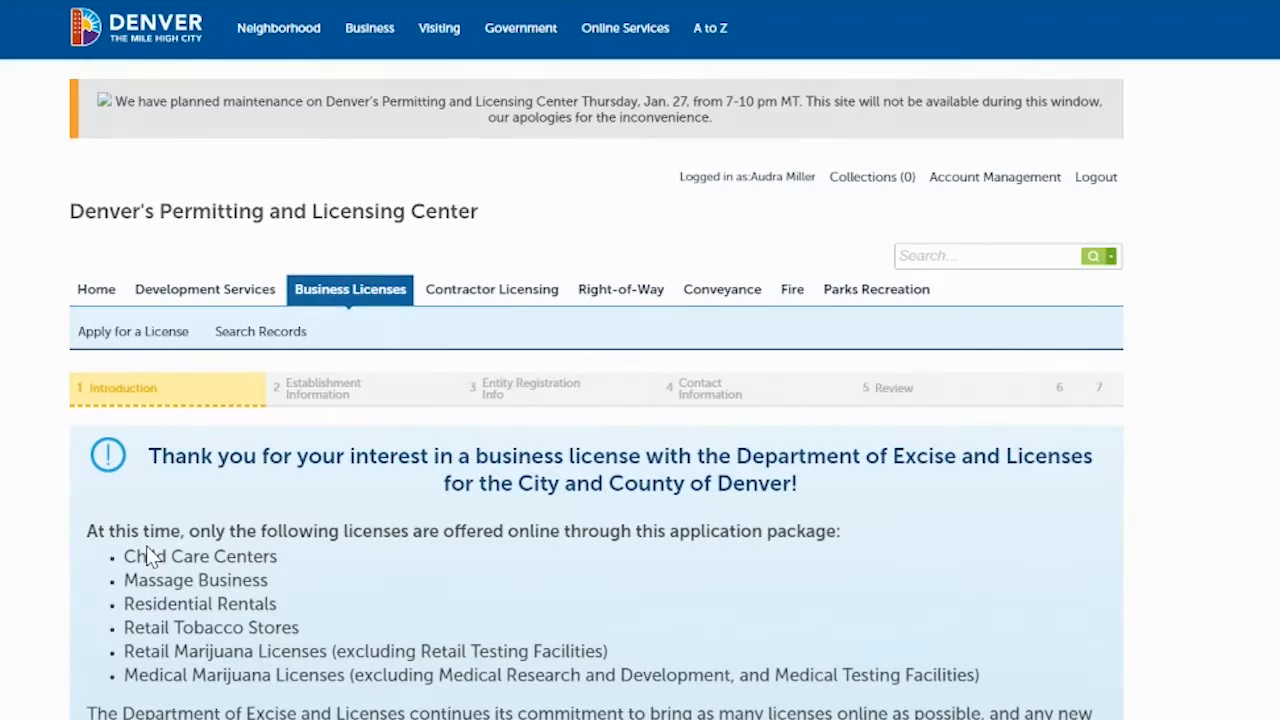
{"action": "scroll", "coordinate": [640, 360], "scroll_direction": "down", "scroll_amount": 3}
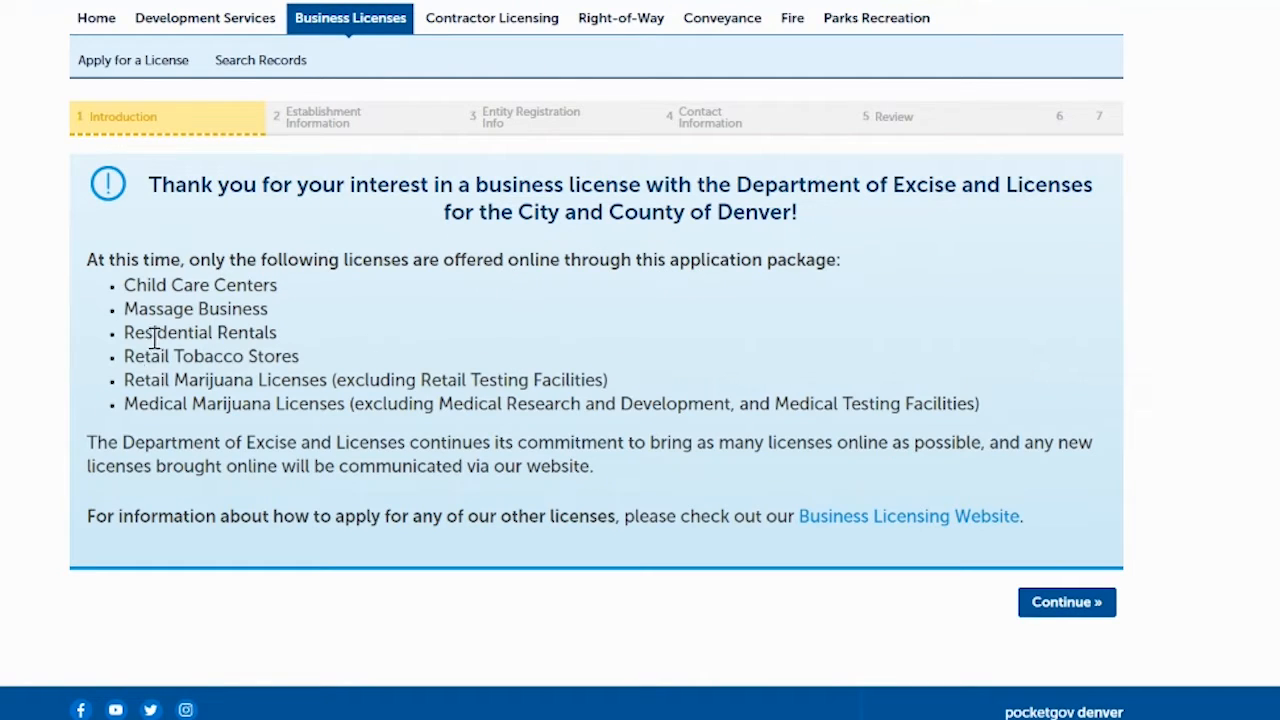
{"action": "left_click_drag", "start_coordinate": [126, 332], "coordinate": [279, 333]}
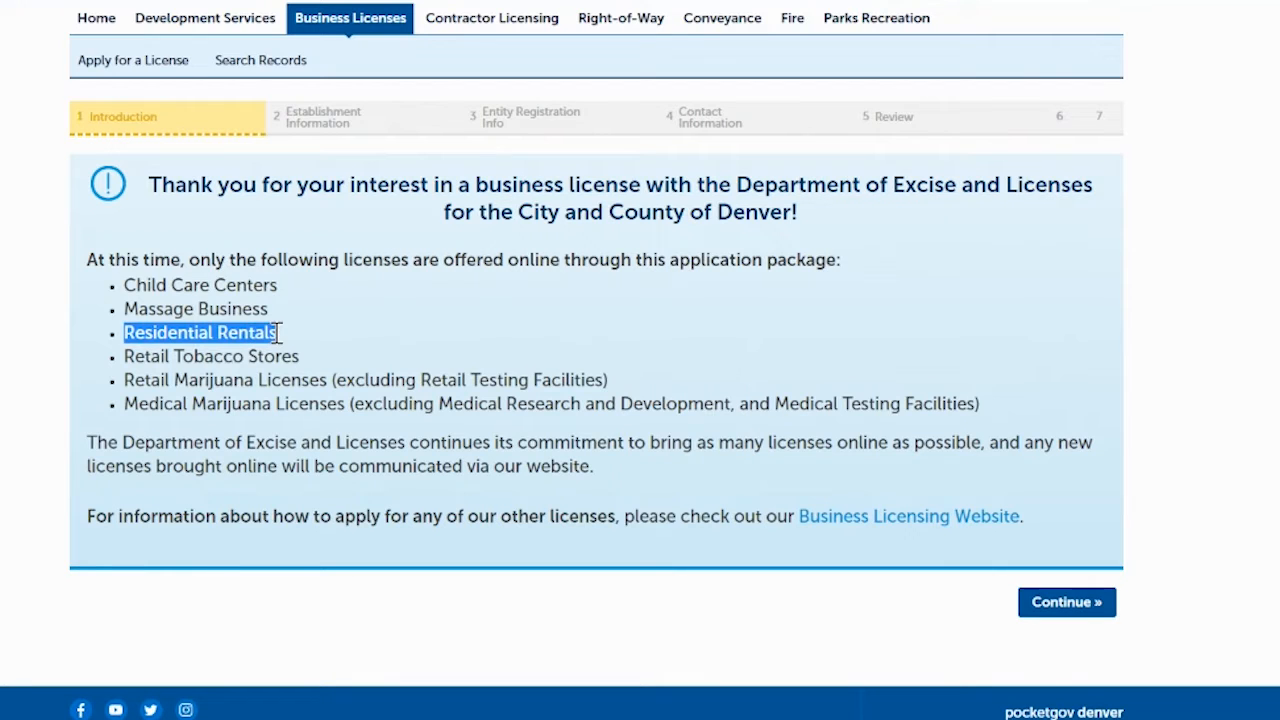
{"action": "left_click", "coordinate": [394, 328]}
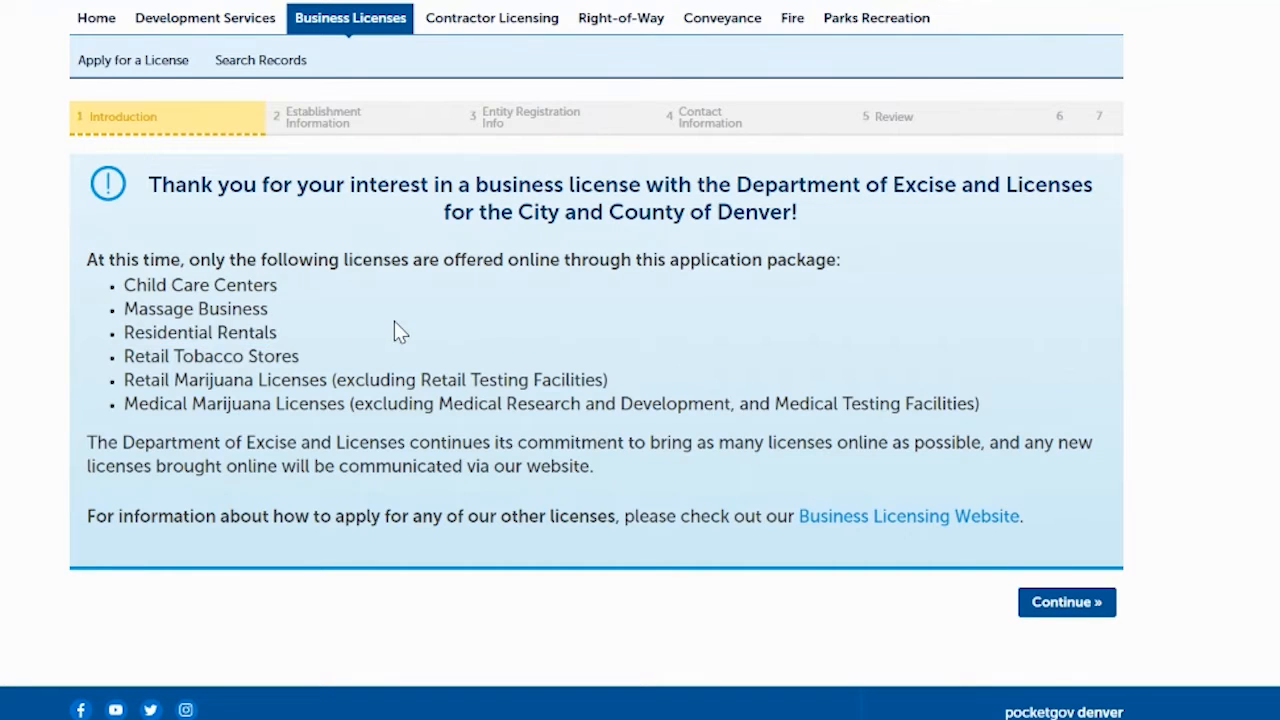
- Continue past the Introduction and review the How to Submit steps, noting the Entity Registration bullet
{"action": "left_click", "coordinate": [1050, 604]}
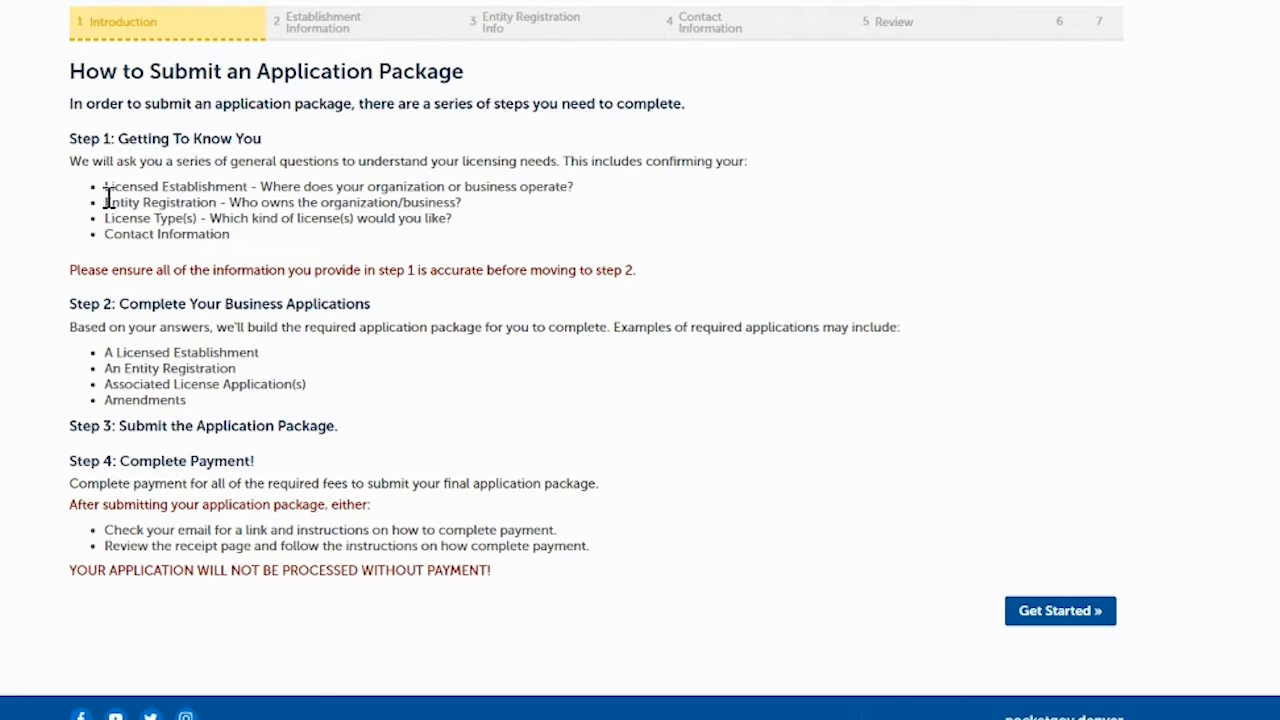
{"action": "left_click_drag", "start_coordinate": [107, 201], "coordinate": [136, 202]}
{"action": "left_click", "coordinate": [137, 200]}
- Begin Step 1, confirm the establishment is located in Denver, and continue
{"action": "left_click", "coordinate": [1058, 611]}
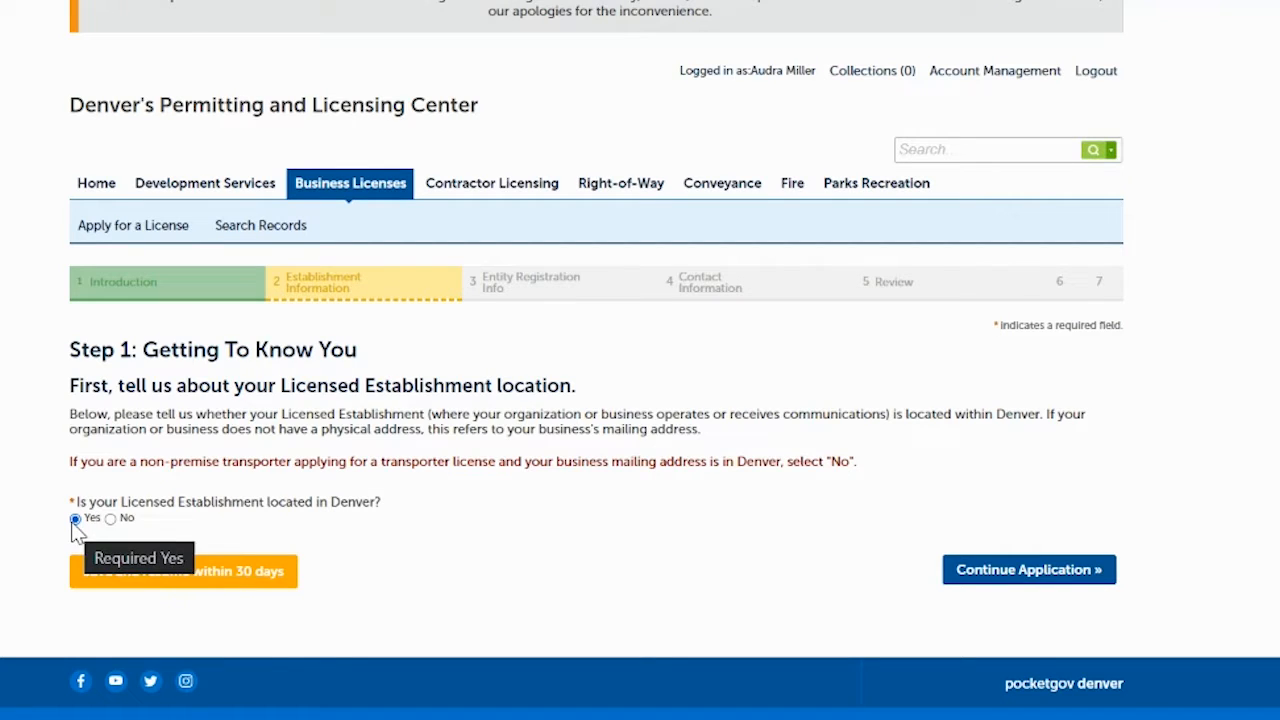
{"action": "left_click", "coordinate": [979, 577]}
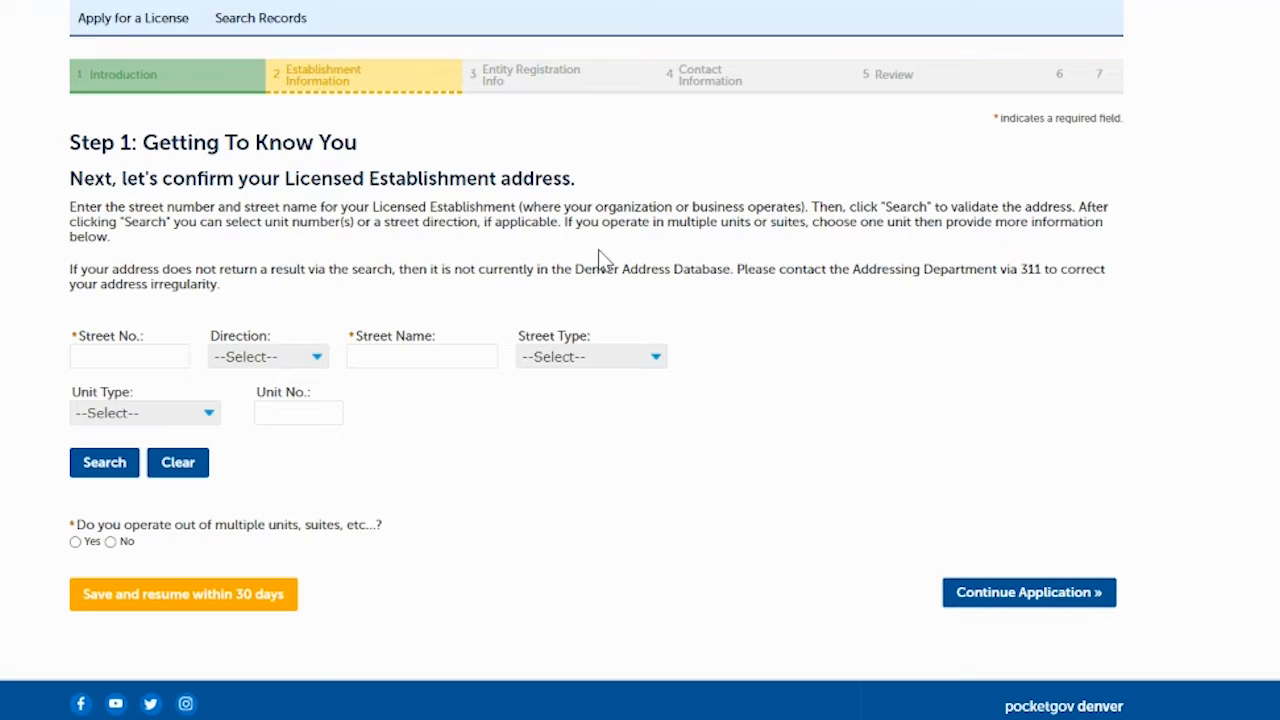
- Search for the establishment address with street number 201 and street name Colfax
{"action": "left_click", "coordinate": [120, 352]}
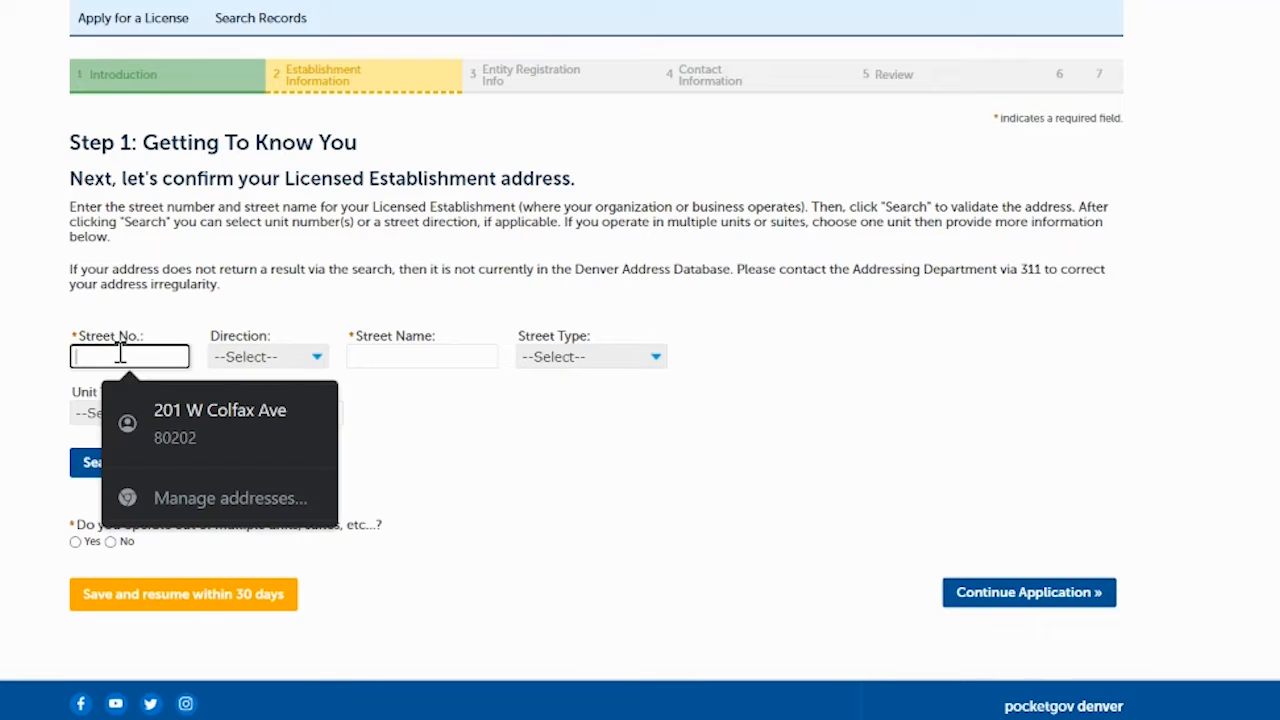
{"action": "type", "text": "201"}
{"action": "left_click", "coordinate": [417, 356]}
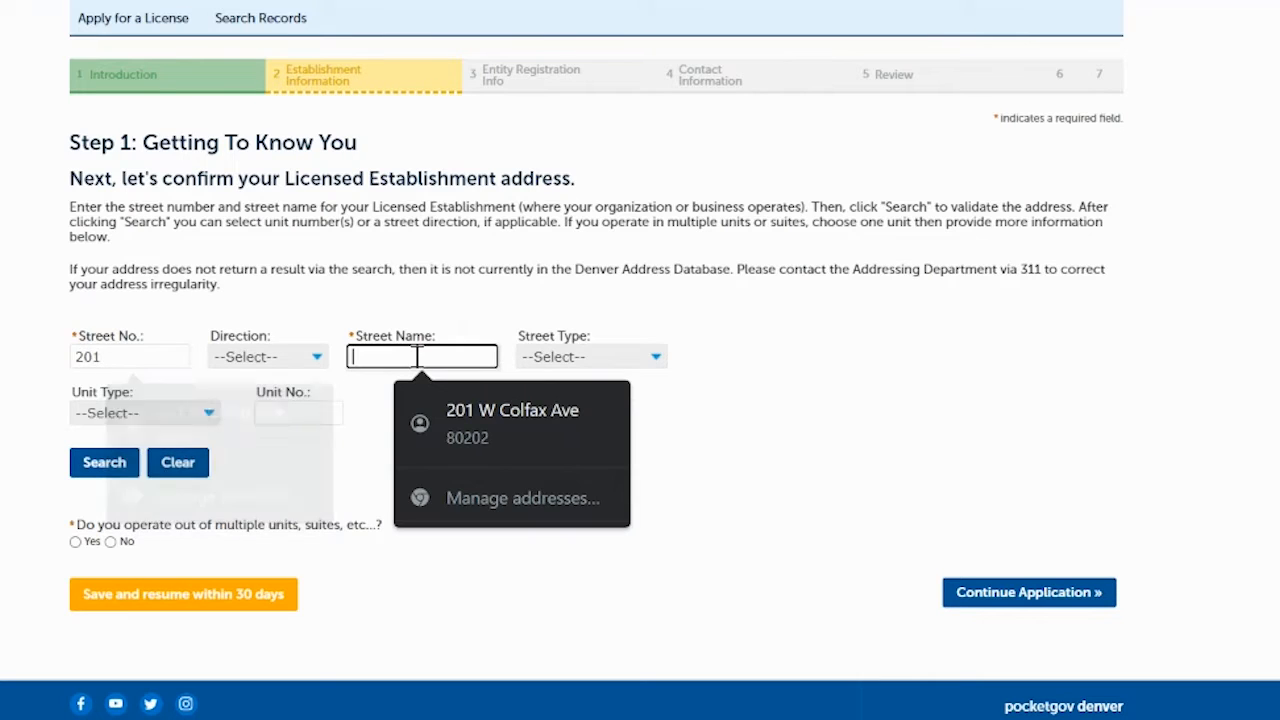
{"action": "type", "text": "Colfa"}
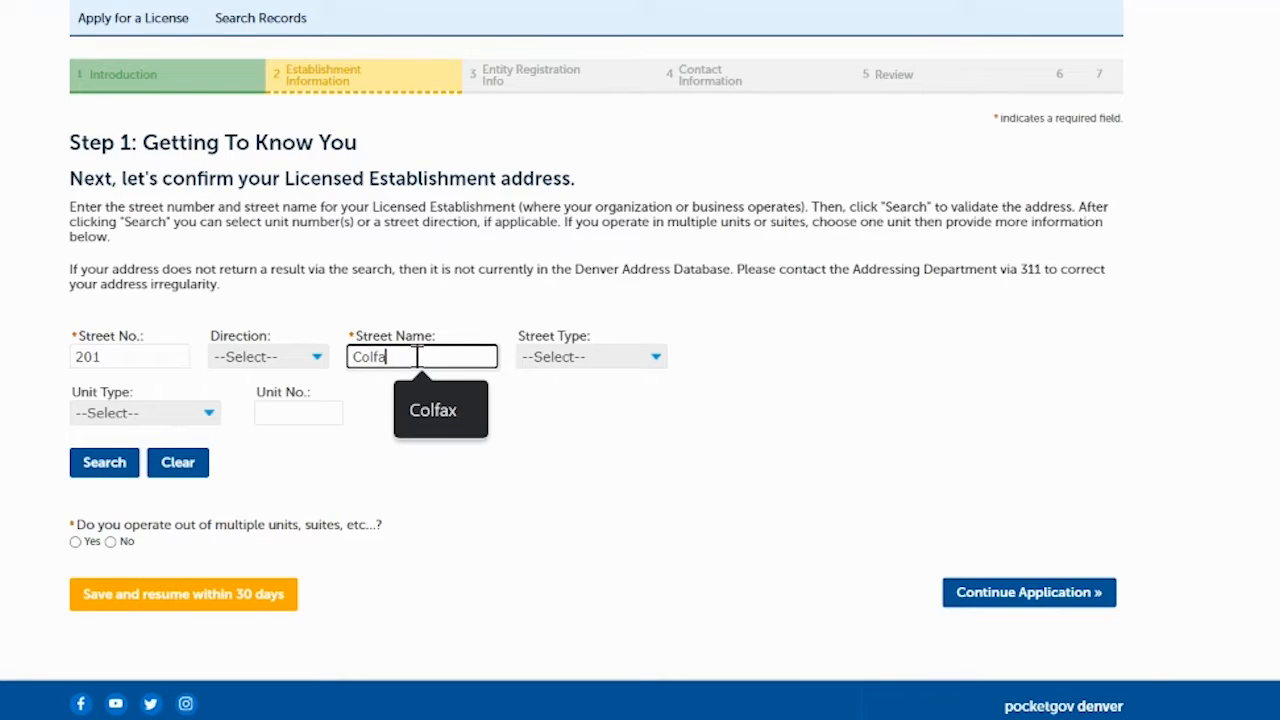
{"action": "type", "text": "x"}
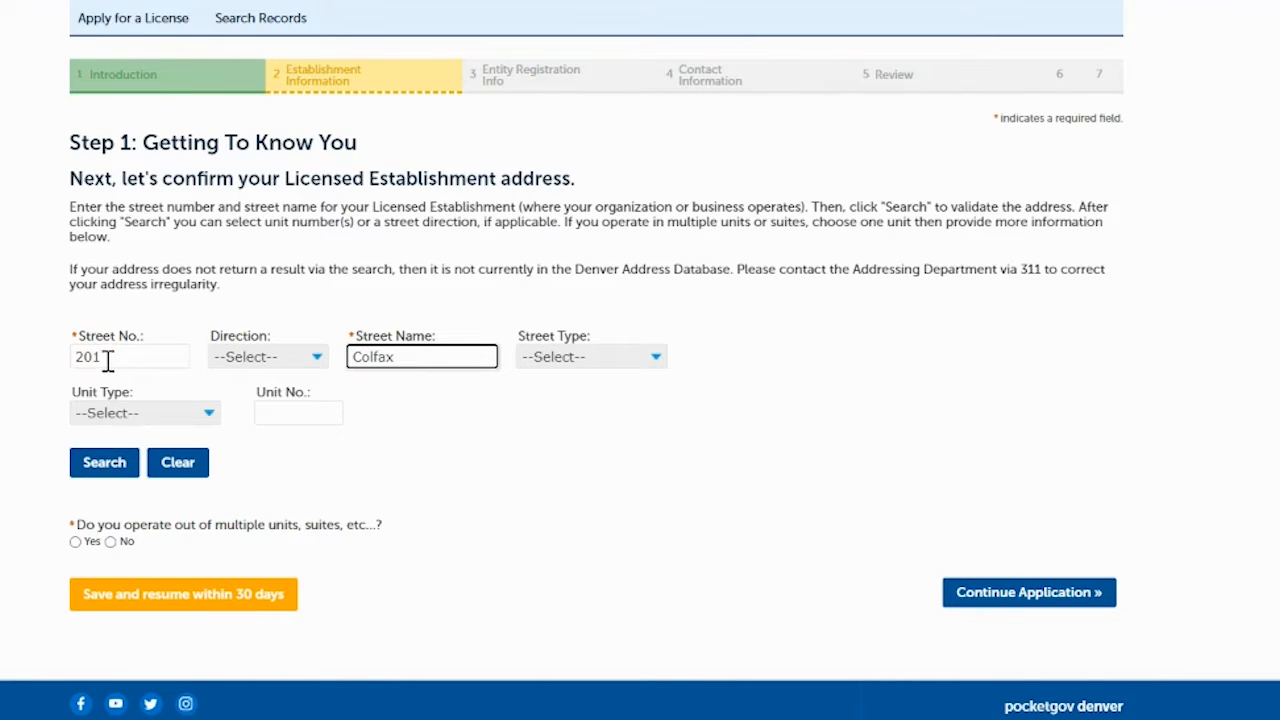
{"action": "left_click", "coordinate": [111, 464]}
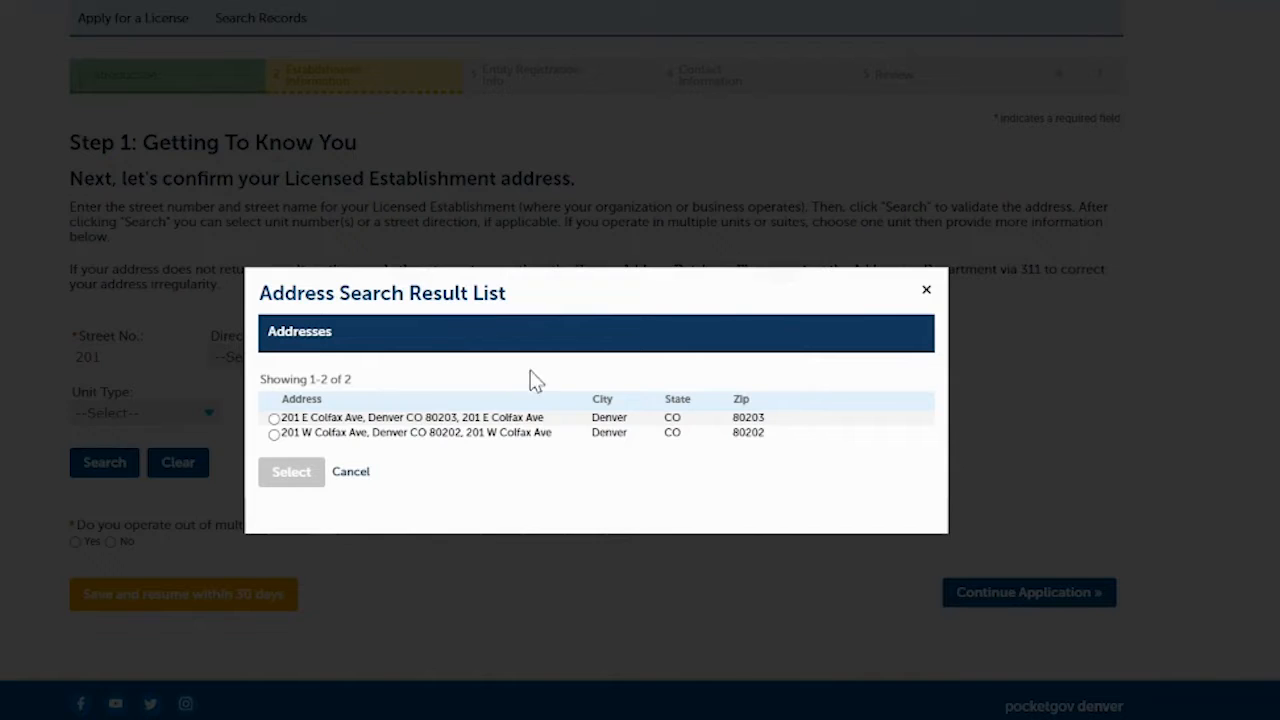
- Use 201 W Colfax Ave with its first parcel as a single-unit address and continue
{"action": "left_click", "coordinate": [274, 435]}
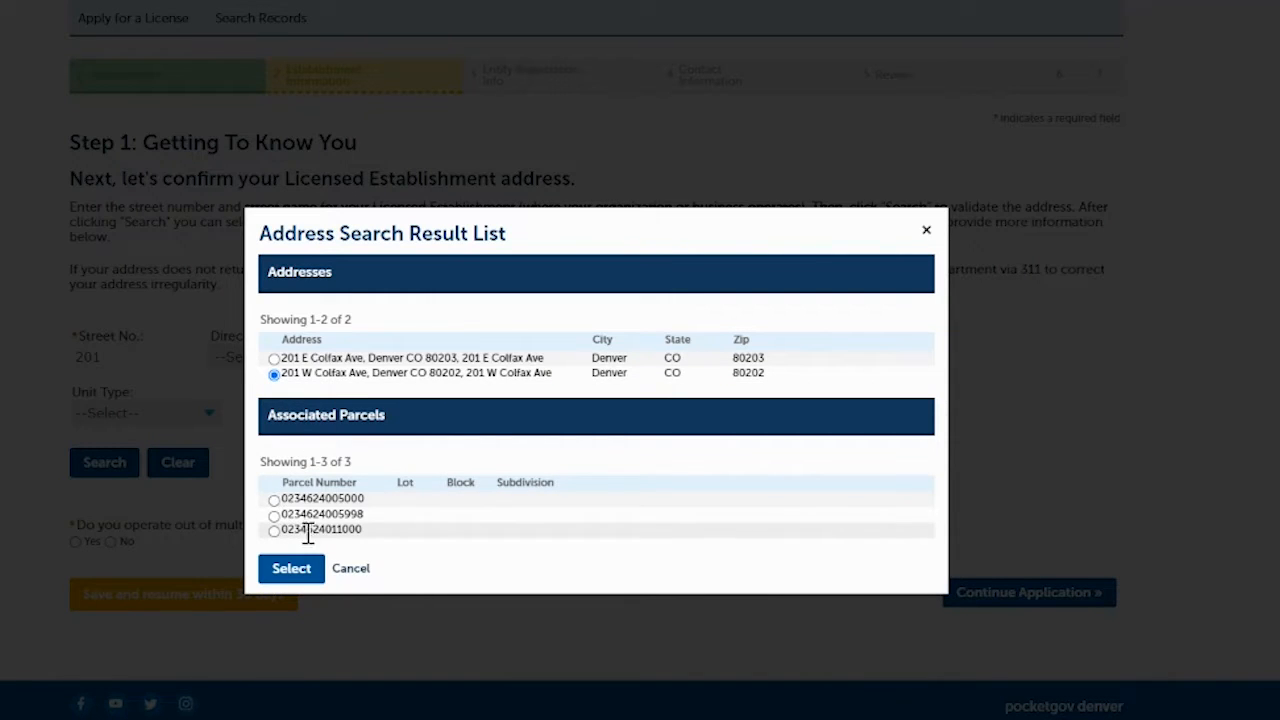
{"action": "left_click", "coordinate": [274, 499]}
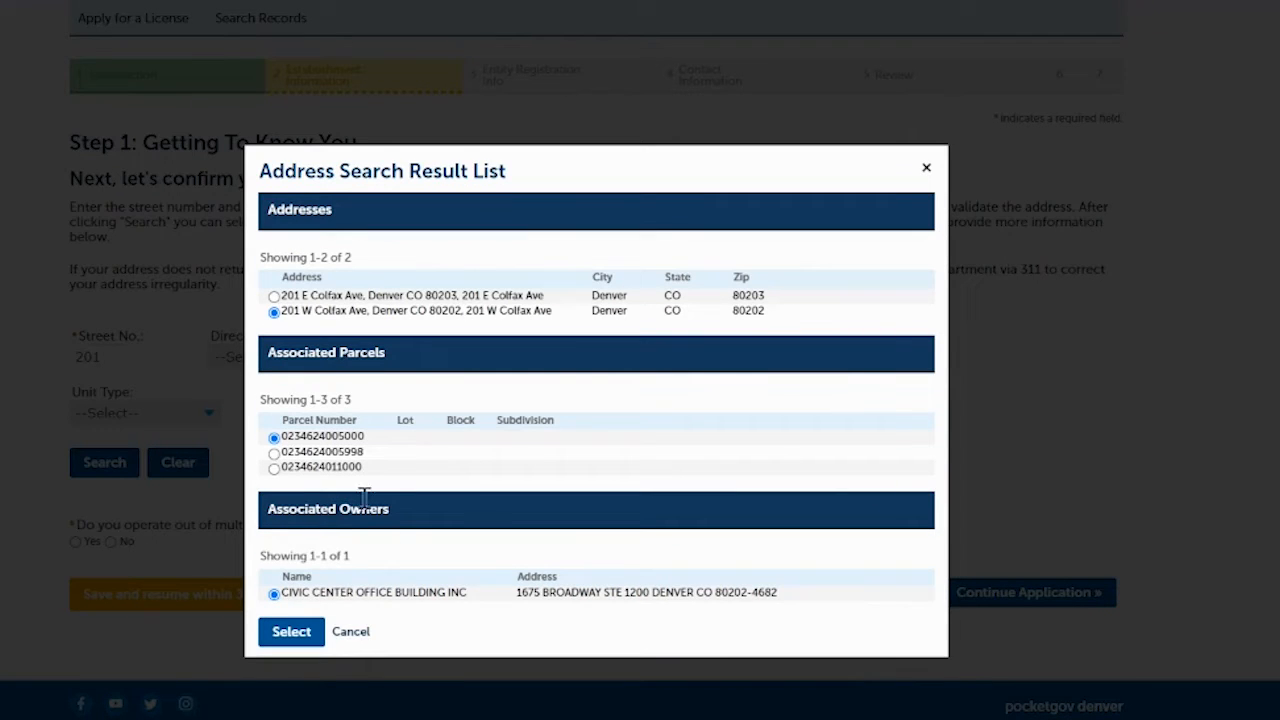
{"action": "left_click", "coordinate": [290, 634]}
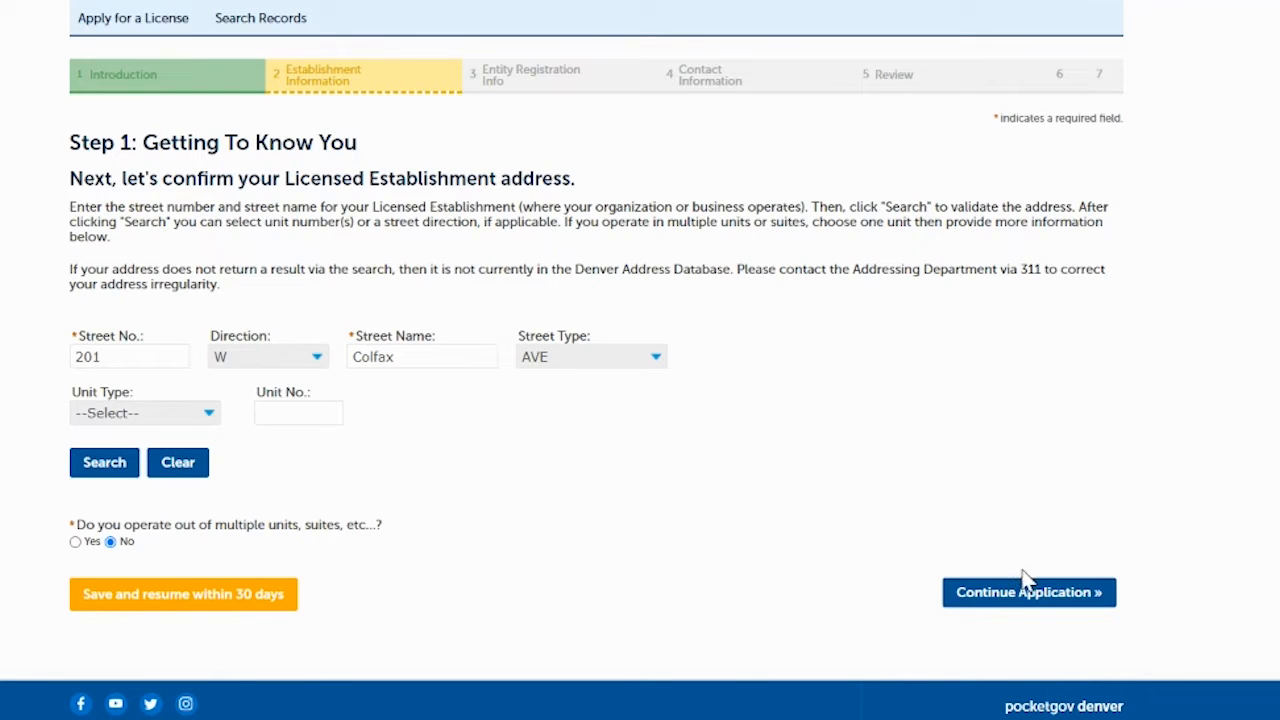
{"action": "left_click", "coordinate": [1015, 604]}
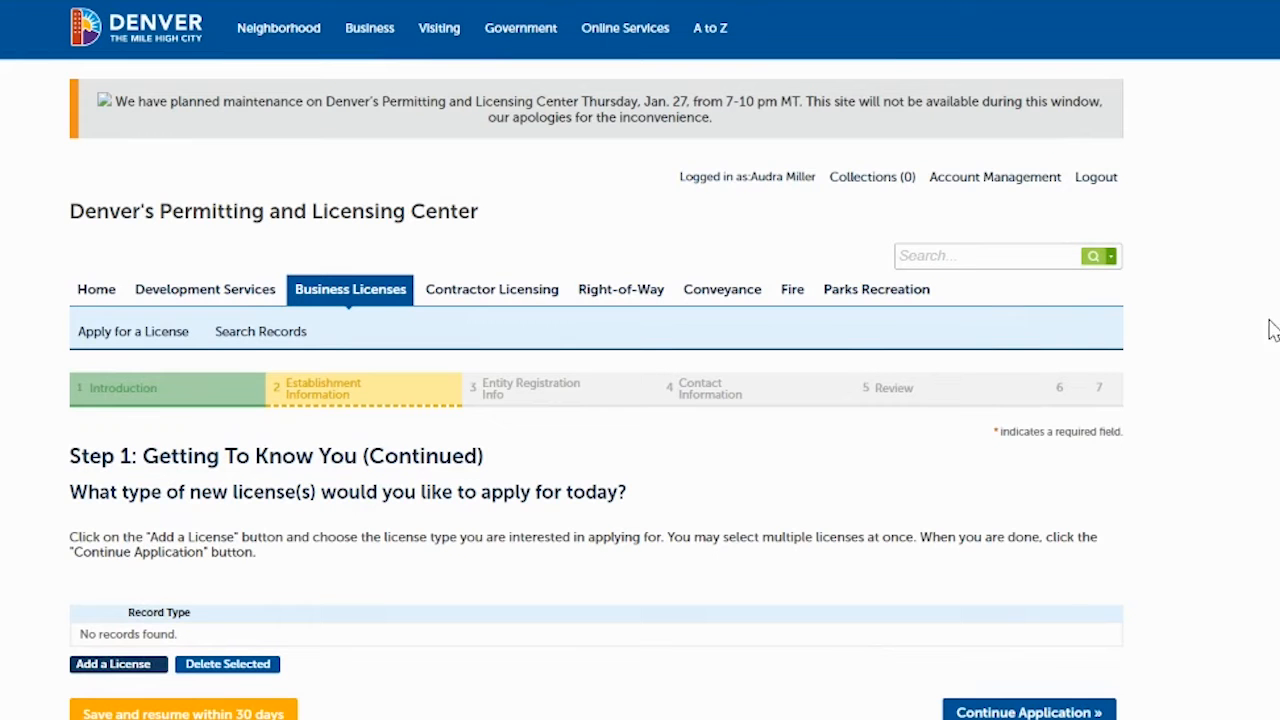
- Add Residential Rental License as a record type and continue the application
{"action": "scroll", "coordinate": [794, 391], "scroll_direction": "down", "scroll_amount": 3}
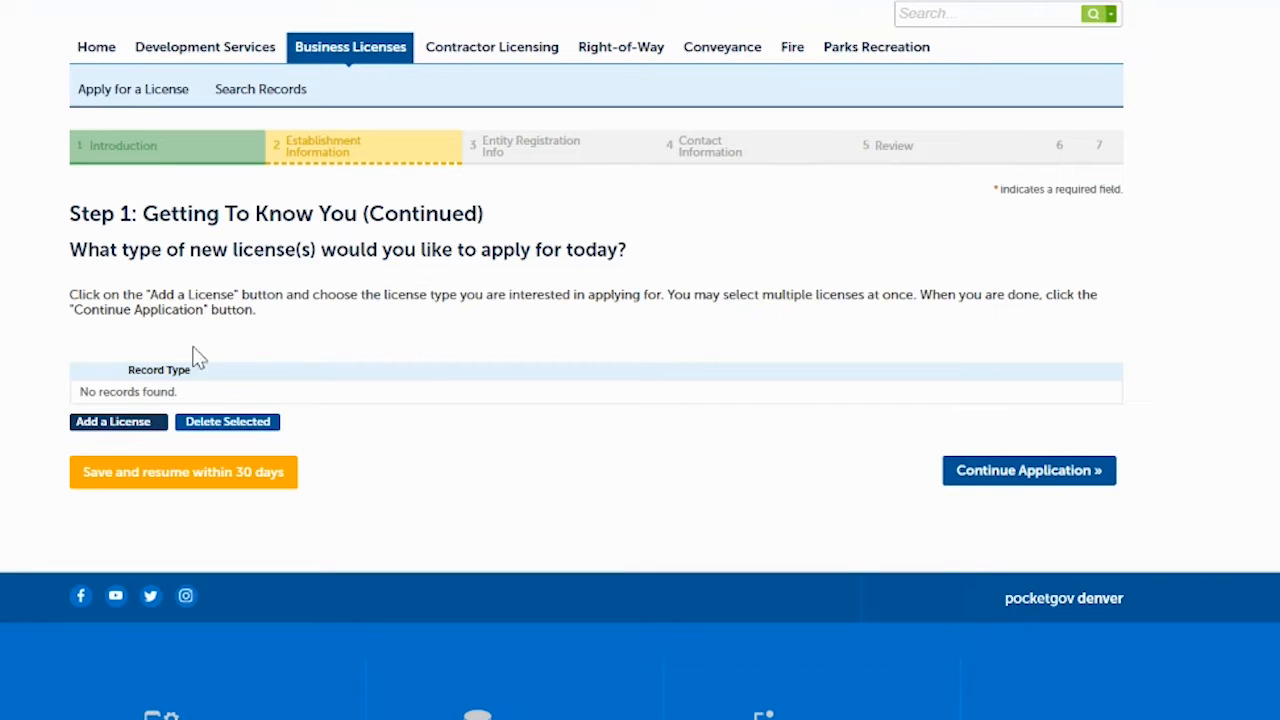
{"action": "left_click", "coordinate": [104, 424]}
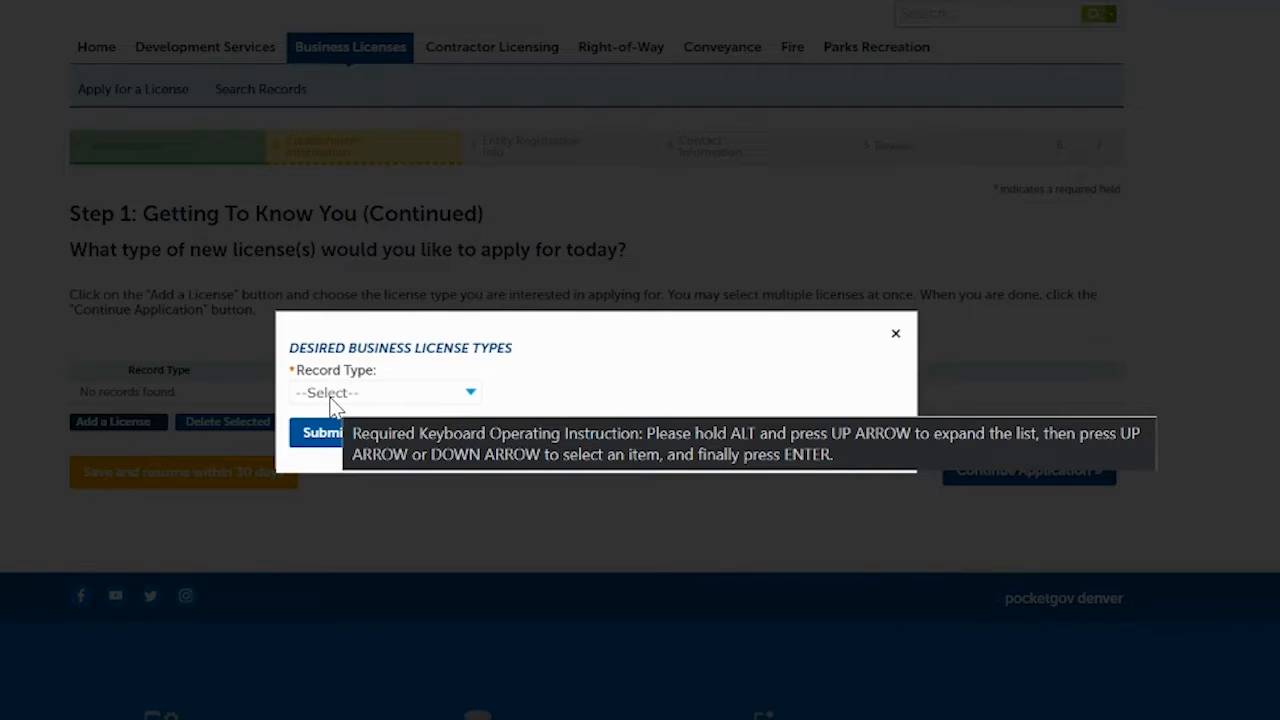
{"action": "left_click", "coordinate": [337, 399]}
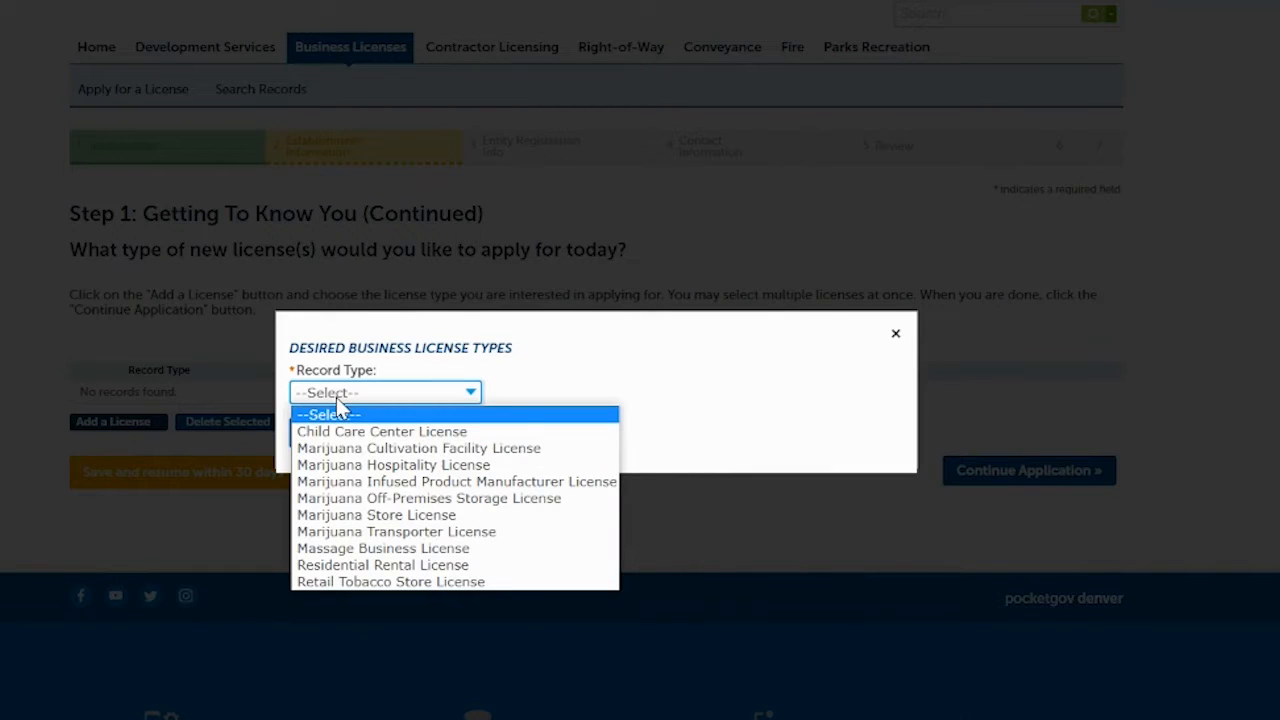
{"action": "left_click", "coordinate": [340, 566]}
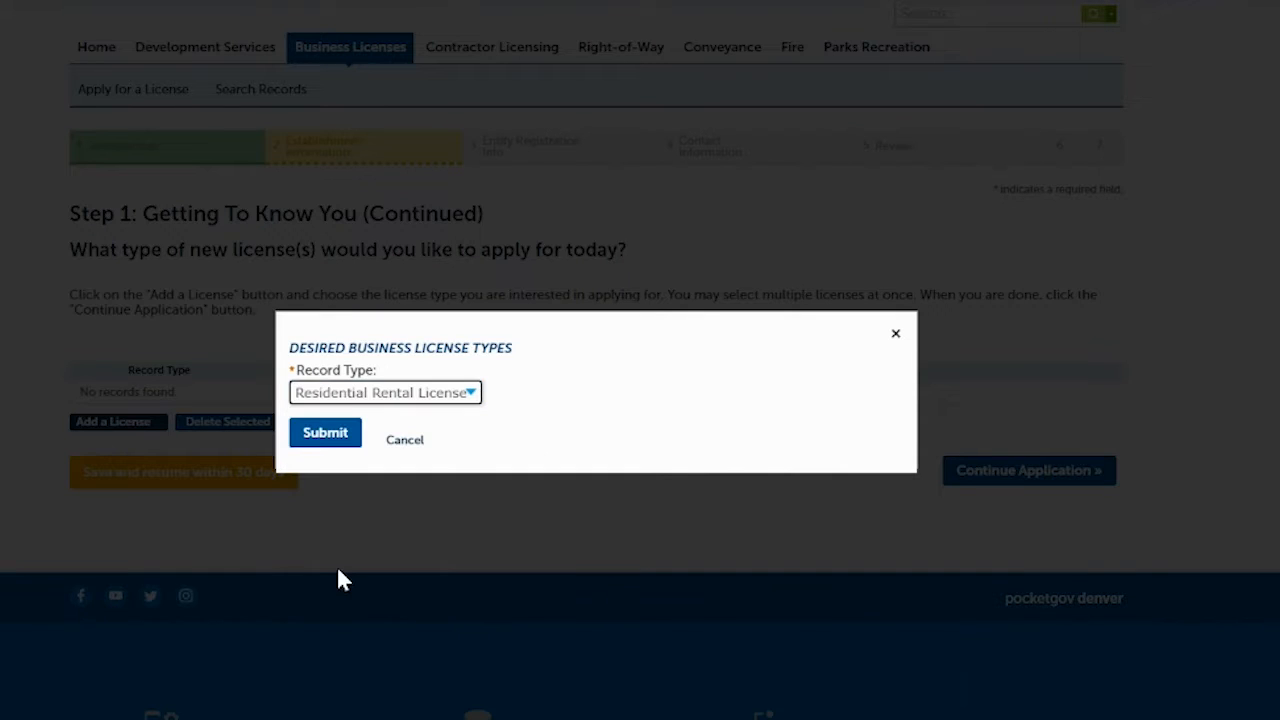
{"action": "left_click", "coordinate": [326, 436]}
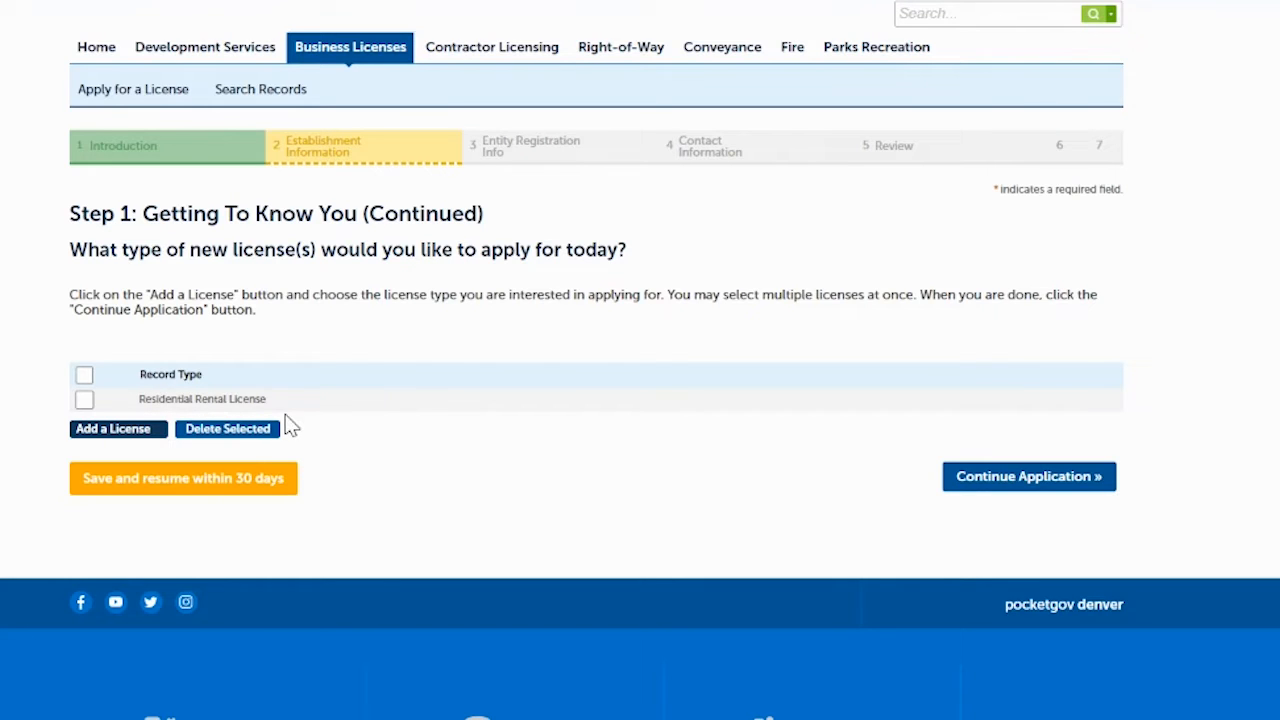
{"action": "left_click", "coordinate": [982, 482]}
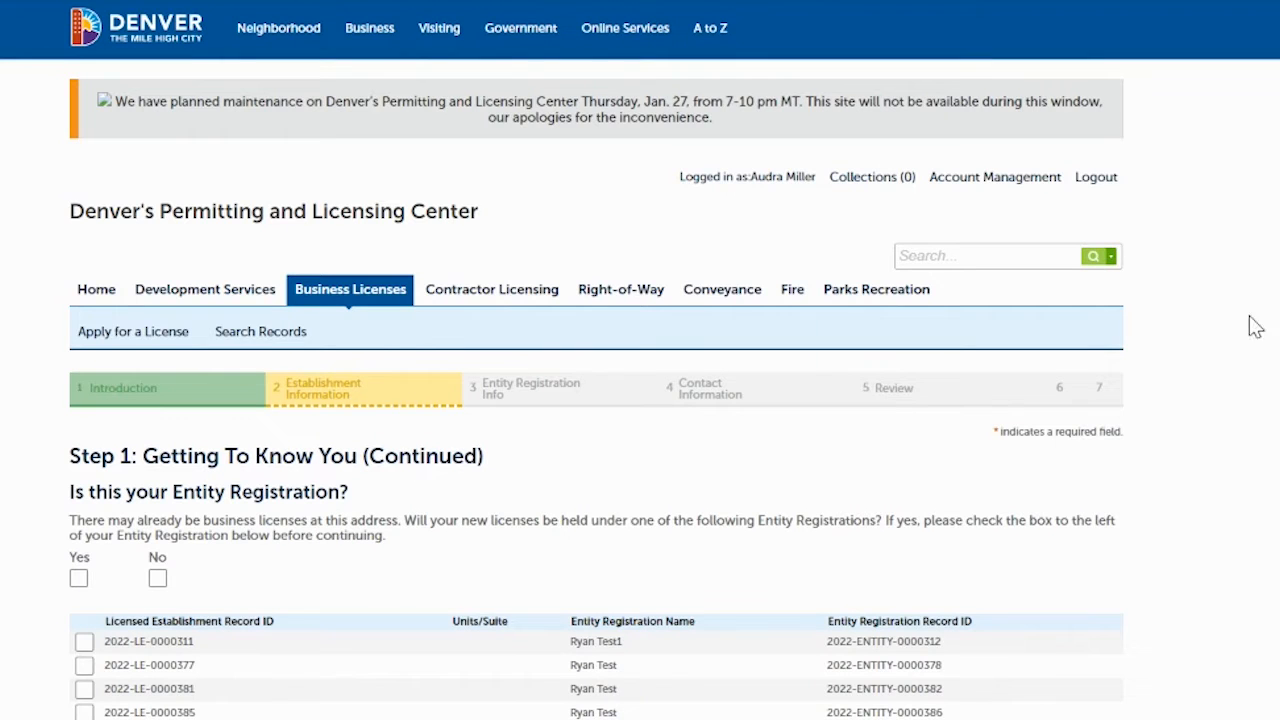
- Answer No to using an existing Entity Registration and continue
{"action": "scroll", "coordinate": [543, 177], "scroll_direction": "down", "scroll_amount": 3}
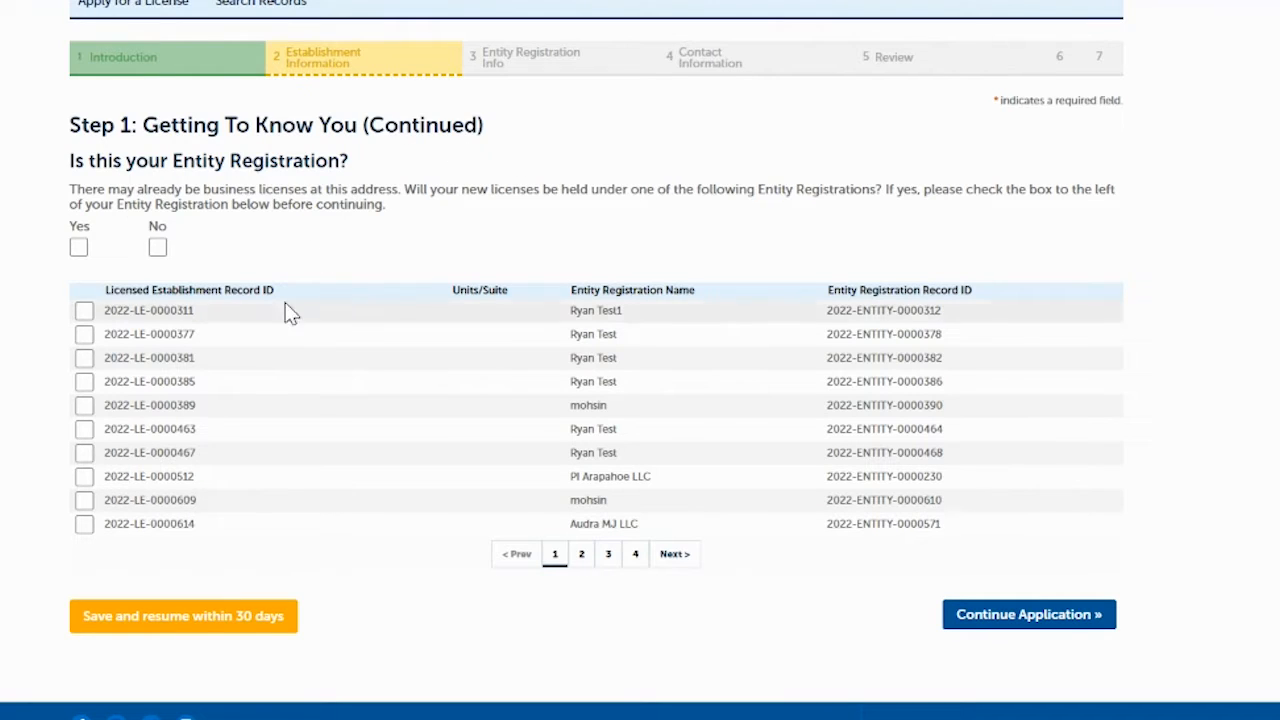
{"action": "left_click", "coordinate": [157, 248]}
{"action": "left_click", "coordinate": [998, 616]}
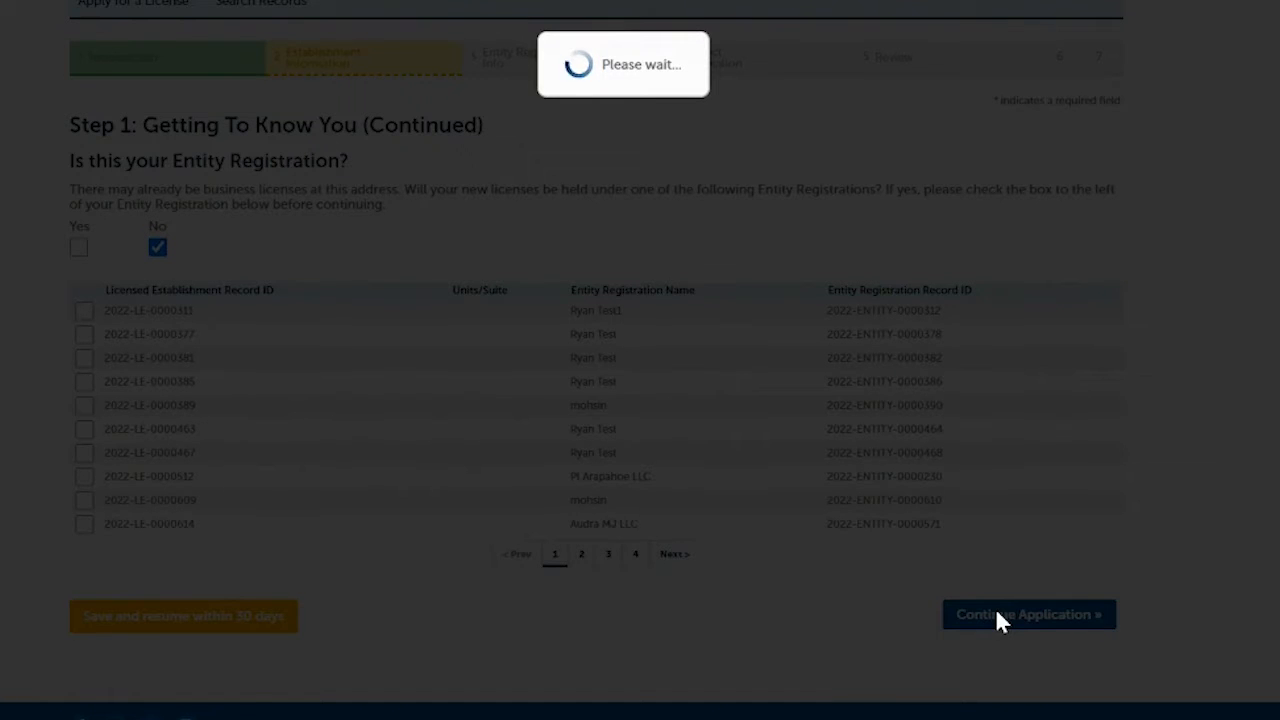
- Answer No to having a completed Entity Registration and show the Entity Type options
{"action": "scroll", "coordinate": [640, 360], "scroll_direction": "down", "scroll_amount": 2}
{"action": "scroll", "coordinate": [566, 323], "scroll_direction": "down", "scroll_amount": 1}
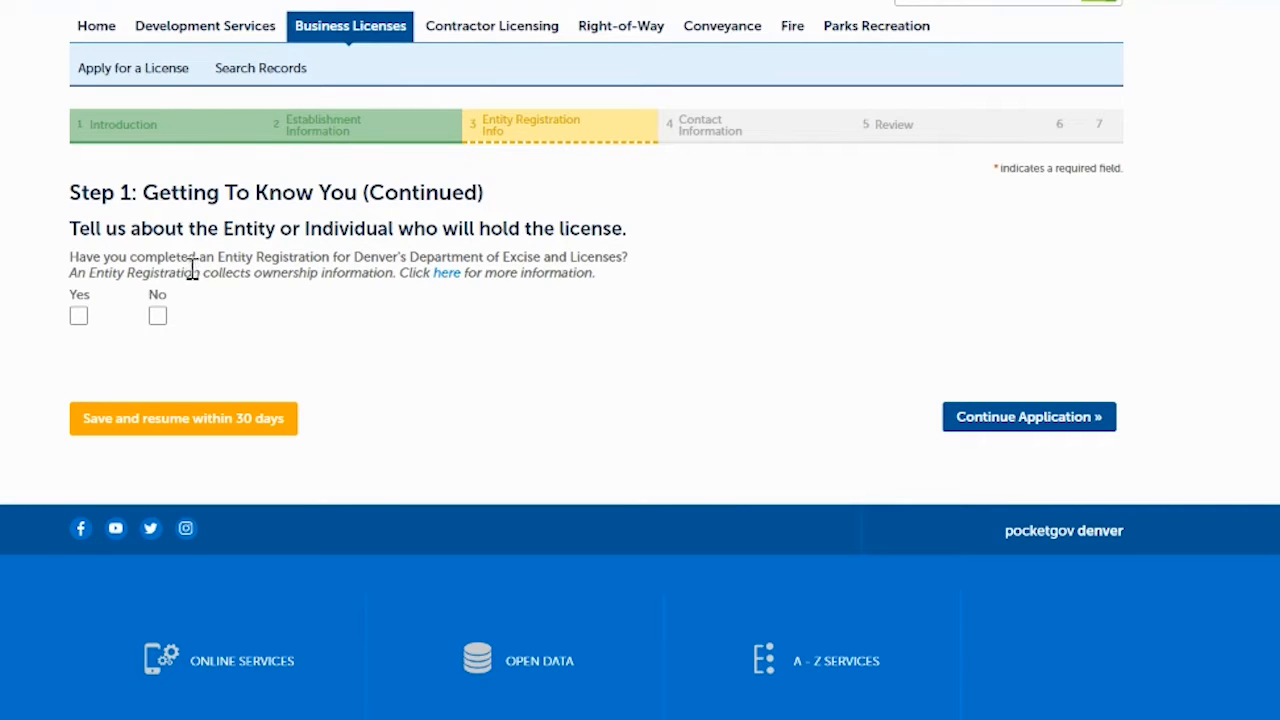
{"action": "left_click", "coordinate": [158, 318]}
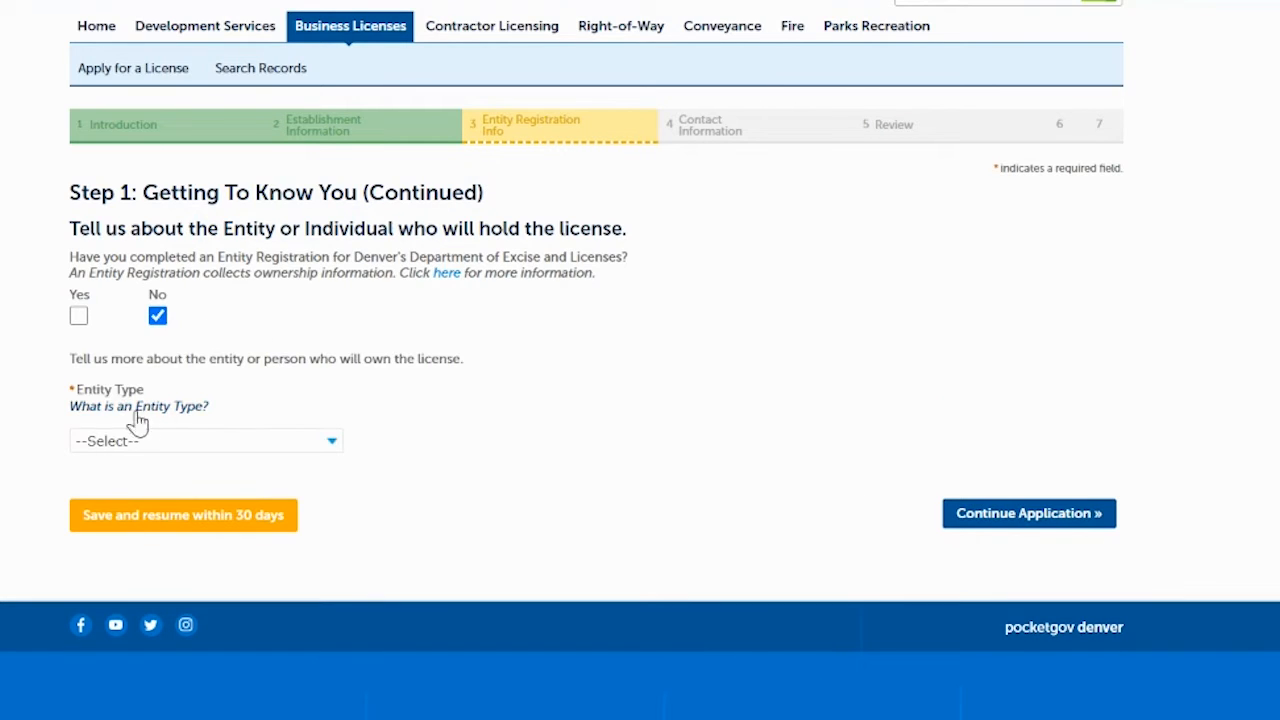
{"action": "left_click", "coordinate": [190, 443]}
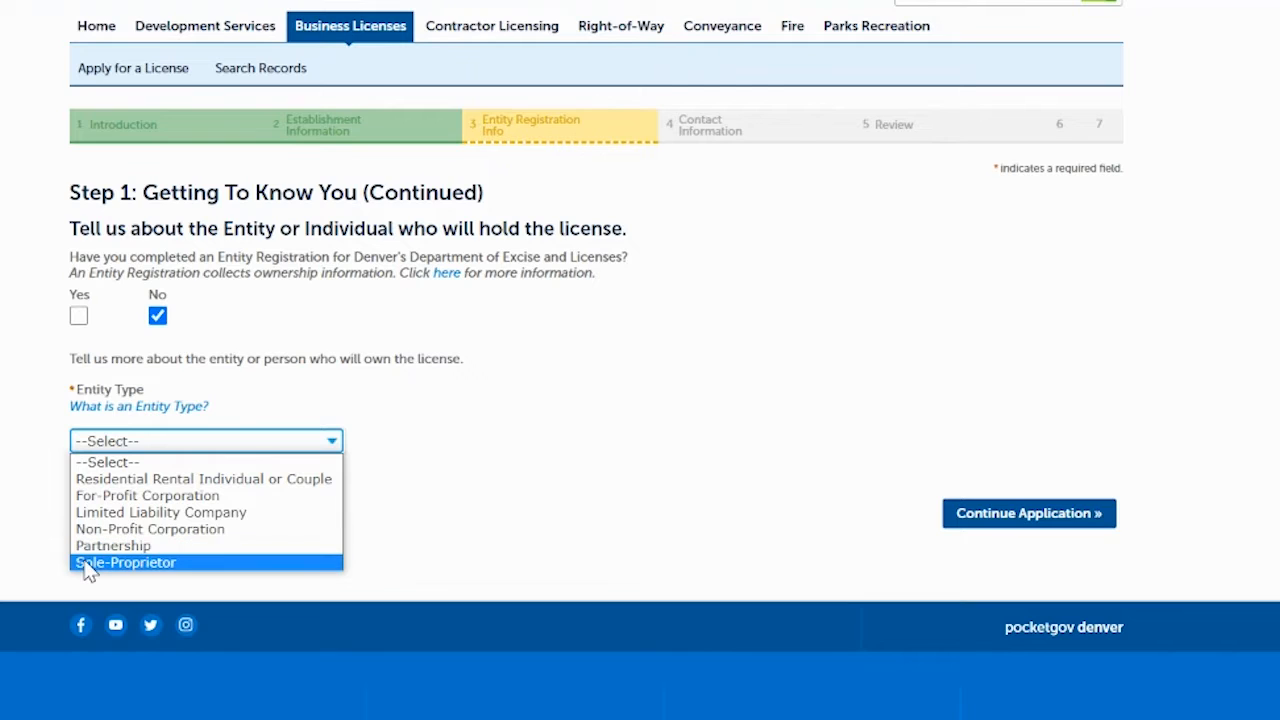
- Choose Residential Rental Individual or Couple and enter true name 'EXL Training Videos Couple'
{"action": "left_click", "coordinate": [221, 487]}
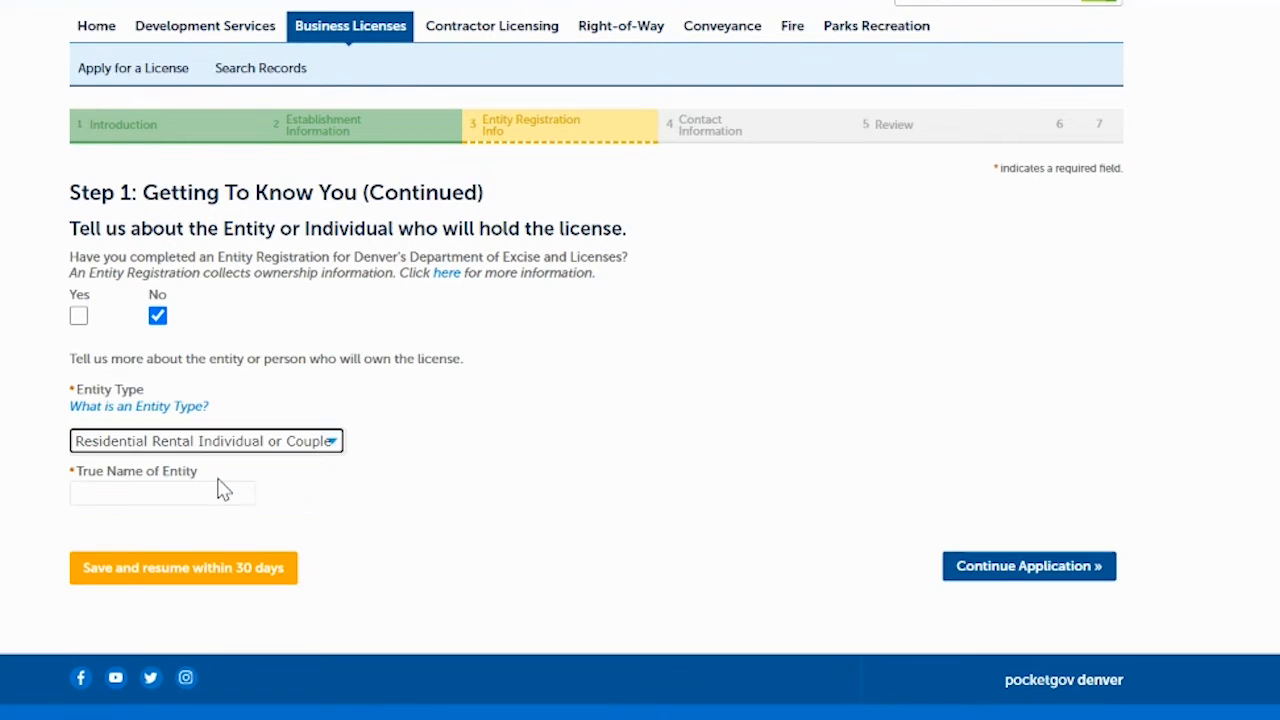
{"action": "left_click", "coordinate": [131, 500]}
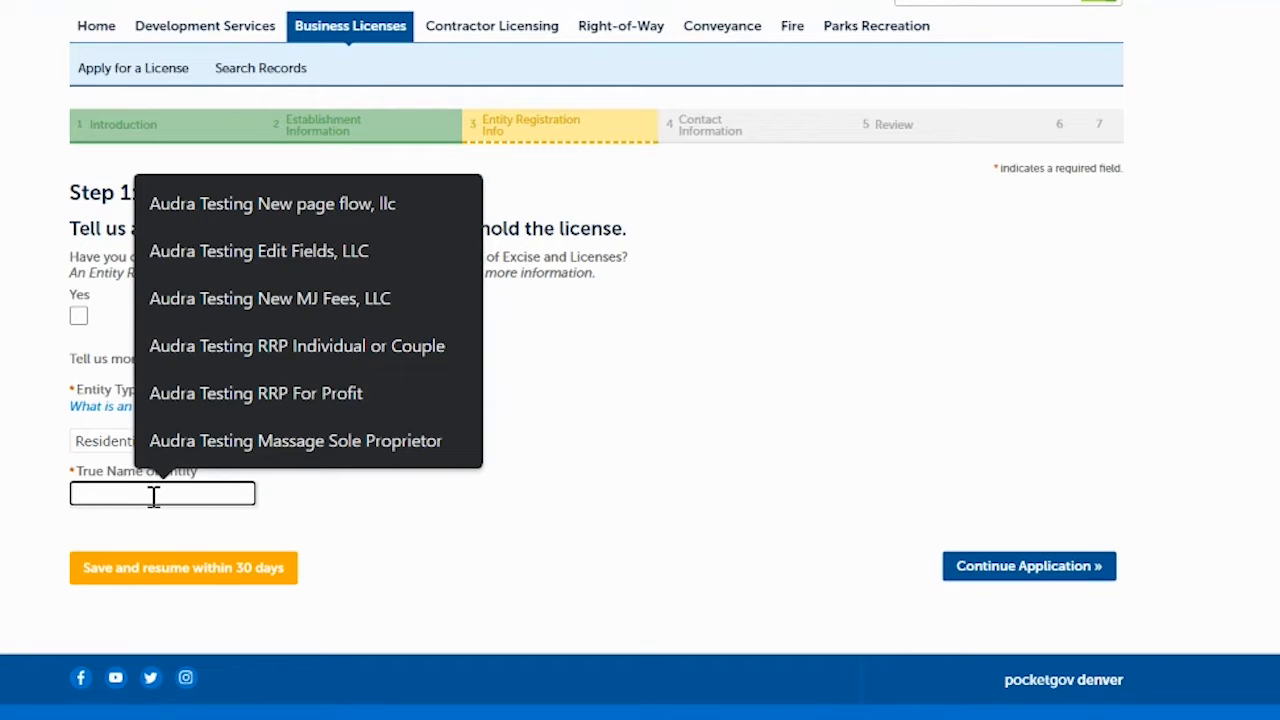
{"action": "left_click", "coordinate": [338, 537]}
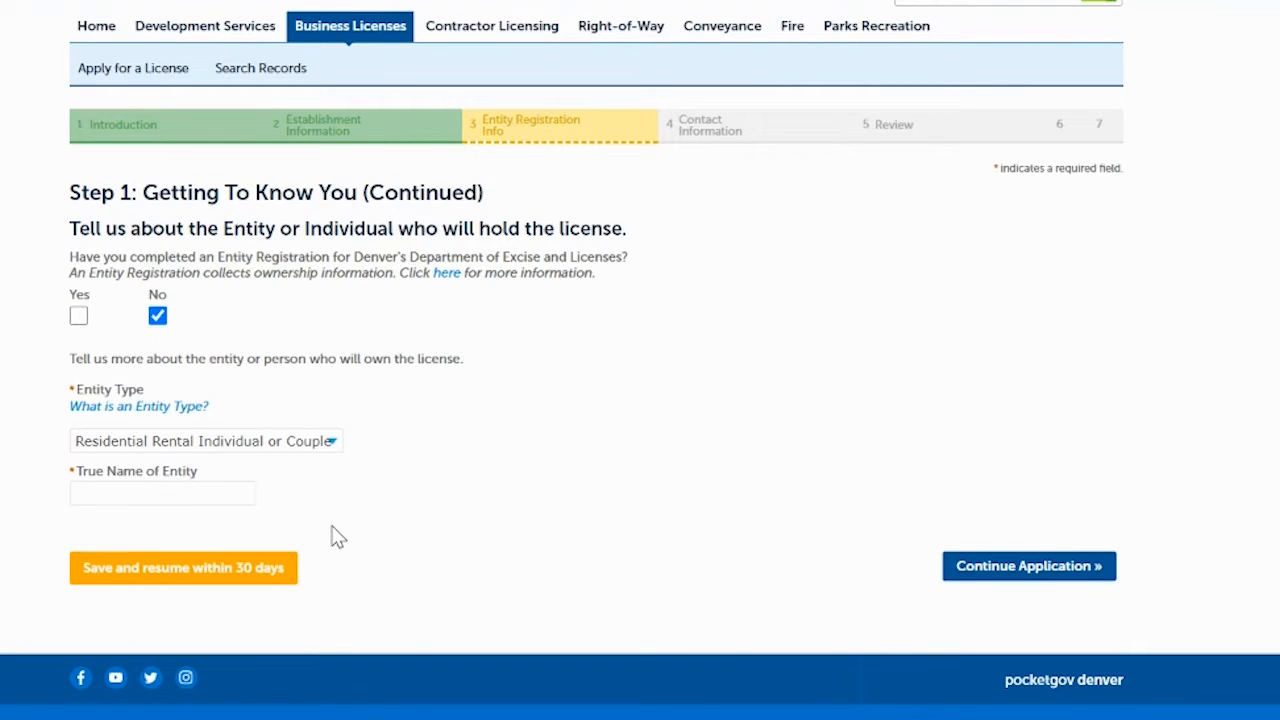
{"action": "left_click", "coordinate": [164, 493]}
{"action": "type", "text": "EXL"}
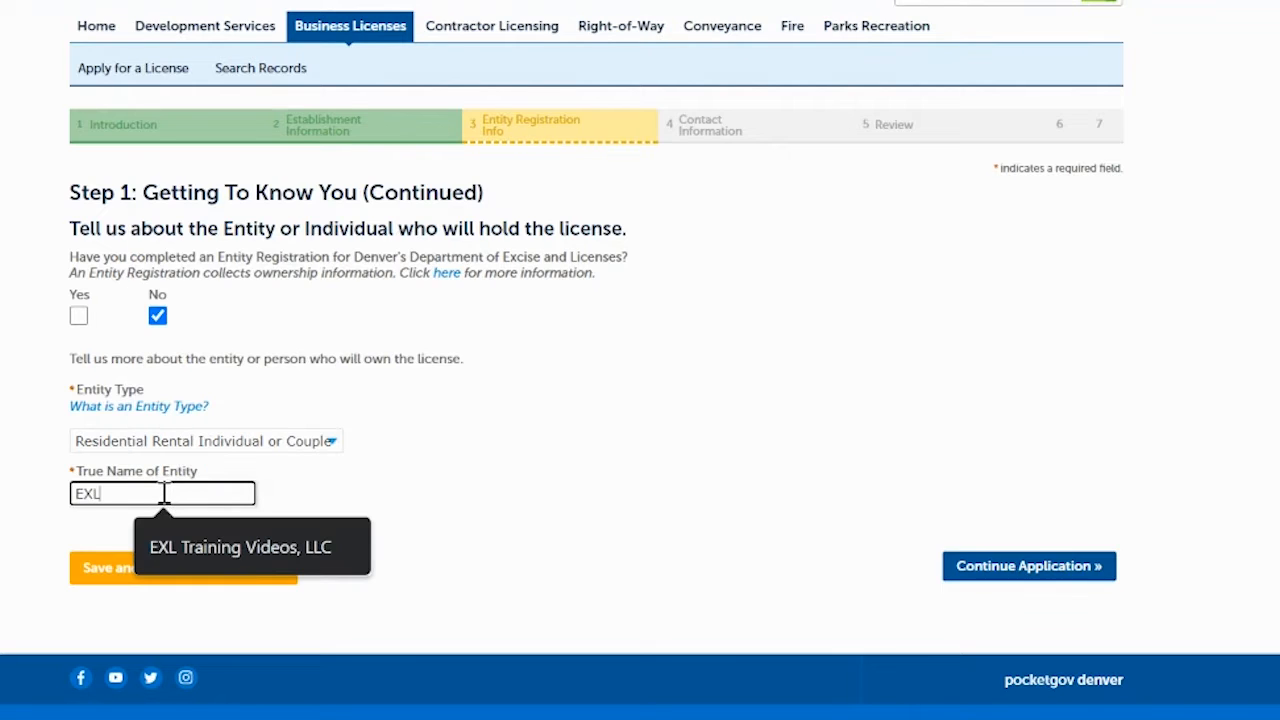
{"action": "left_click", "coordinate": [194, 543]}
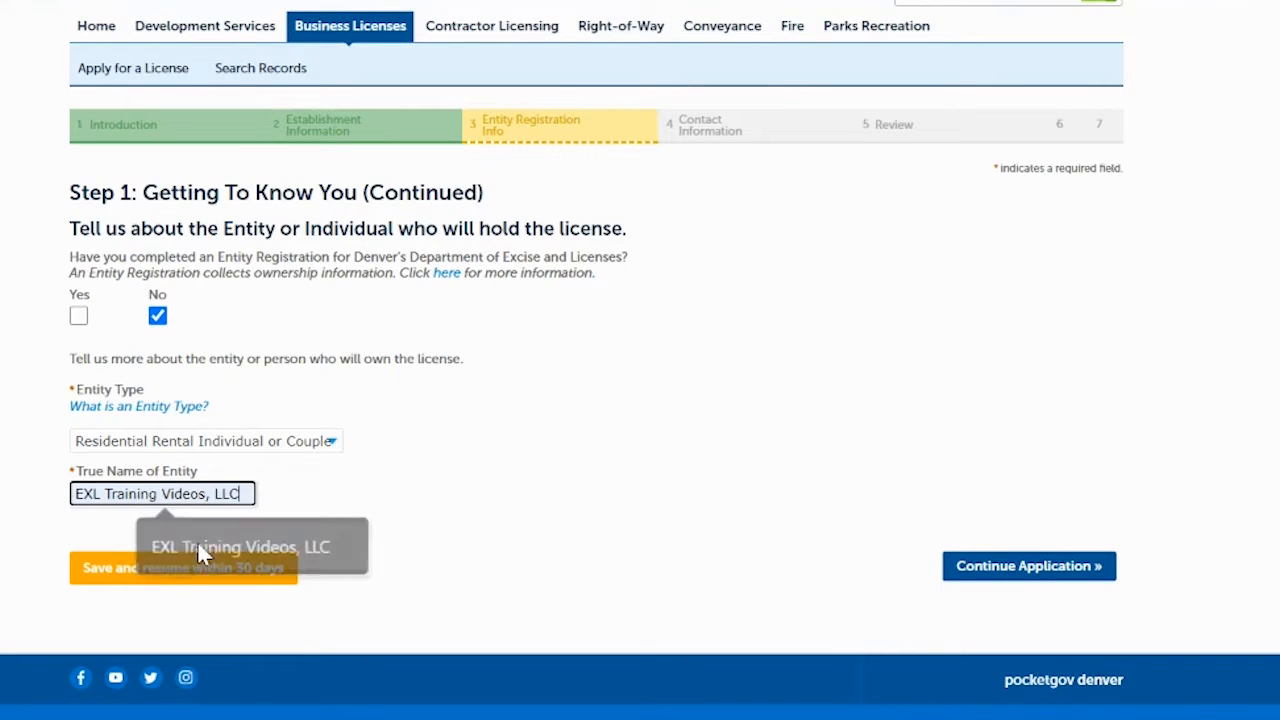
{"action": "key", "text": "BackSpace"}
{"action": "key", "text": "BackSpace"}
{"action": "key", "text": "BackSpace"}
{"action": "key", "text": "BackSpace"}
{"action": "key", "text": "BackSpace"}
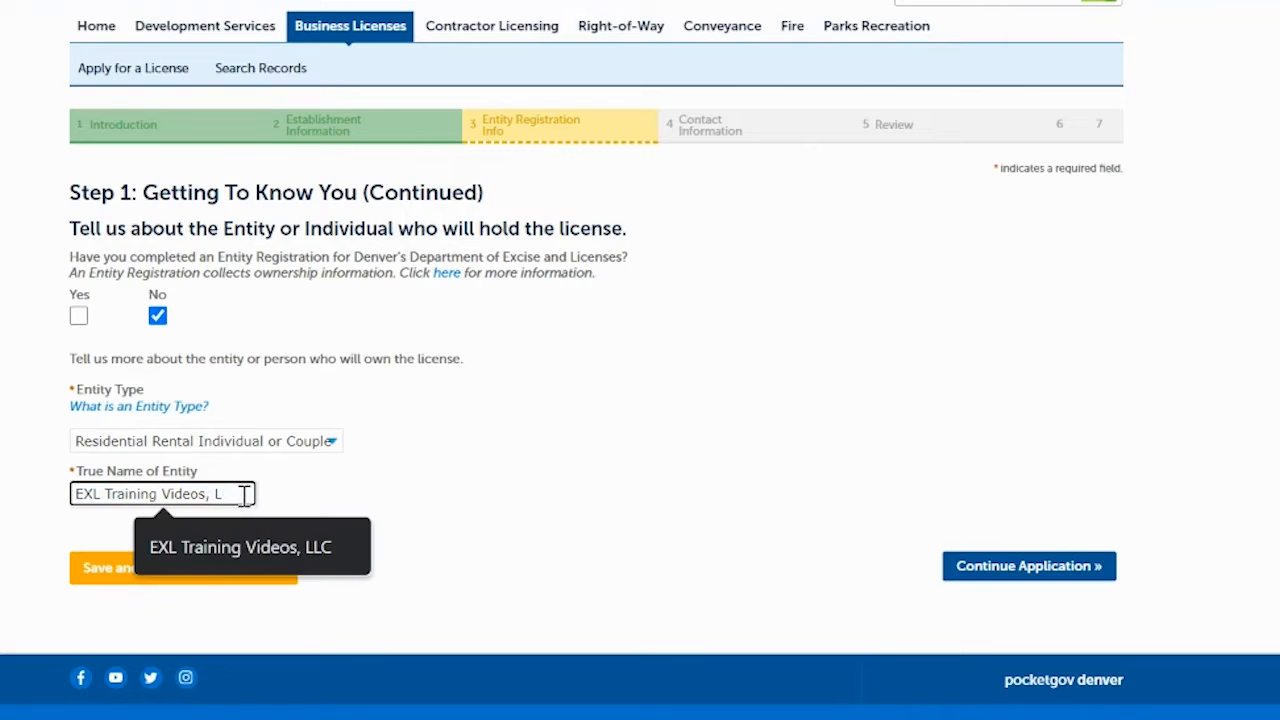
{"action": "type", "text": "Couple"}
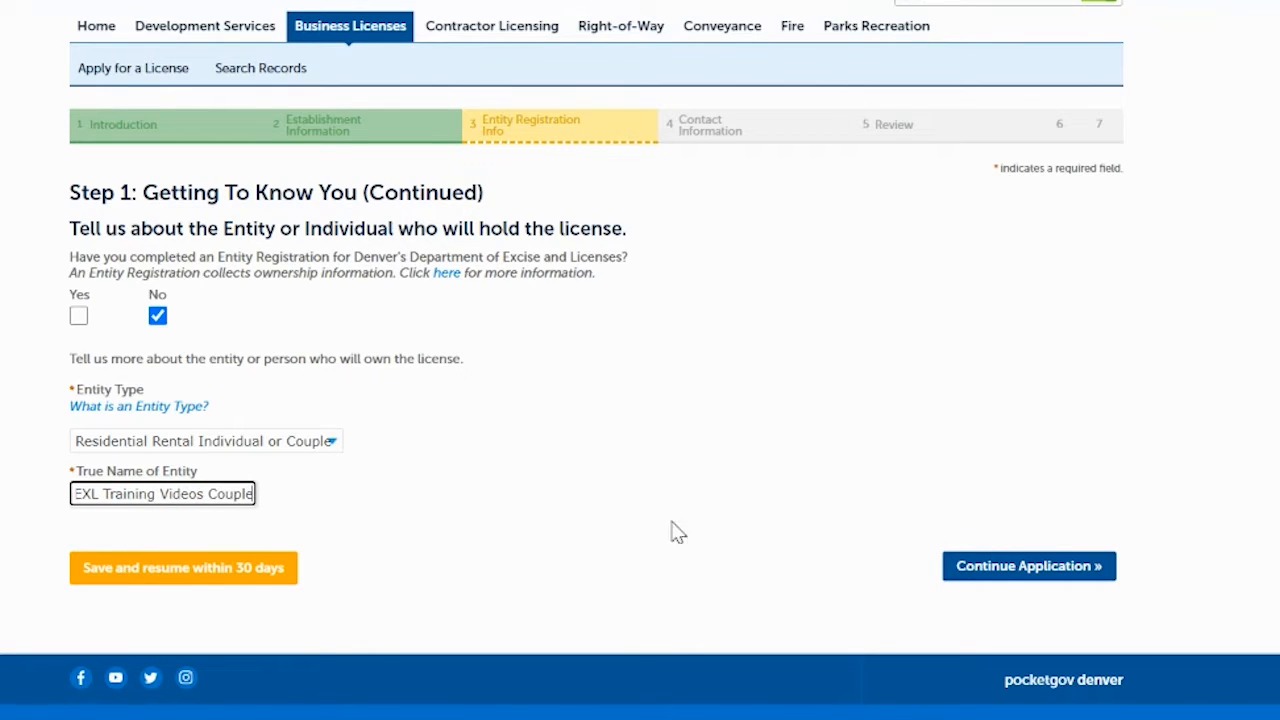
- Start a new main contact and fill in its first and last name from the autofill suggestions
{"action": "left_click", "coordinate": [994, 570]}
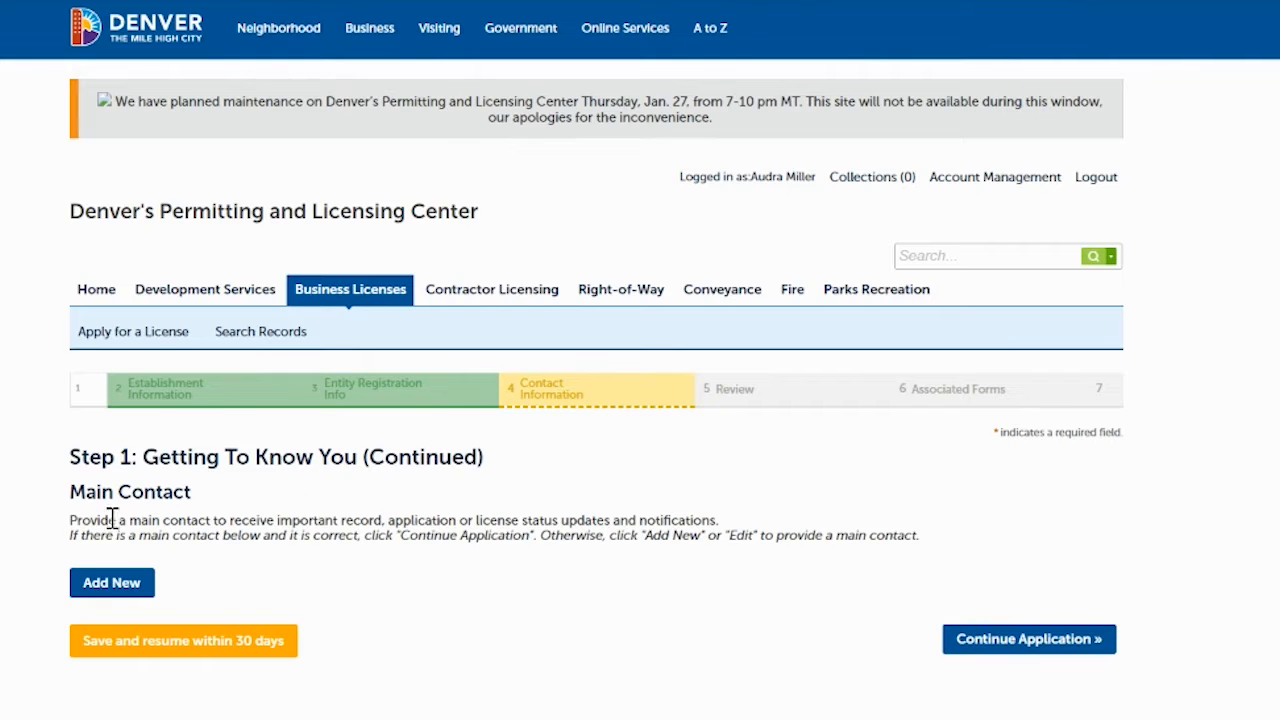
{"action": "left_click", "coordinate": [114, 581]}
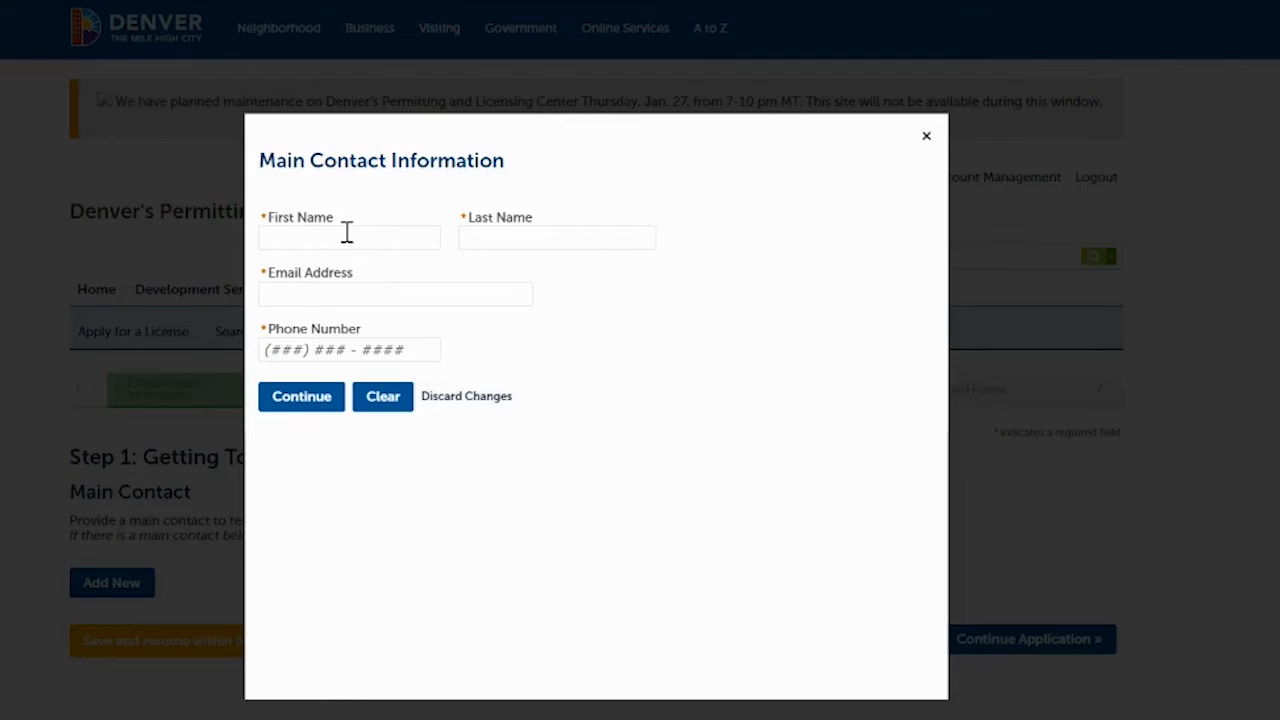
{"action": "left_click", "coordinate": [347, 232]}
{"action": "type", "text": "exl"}
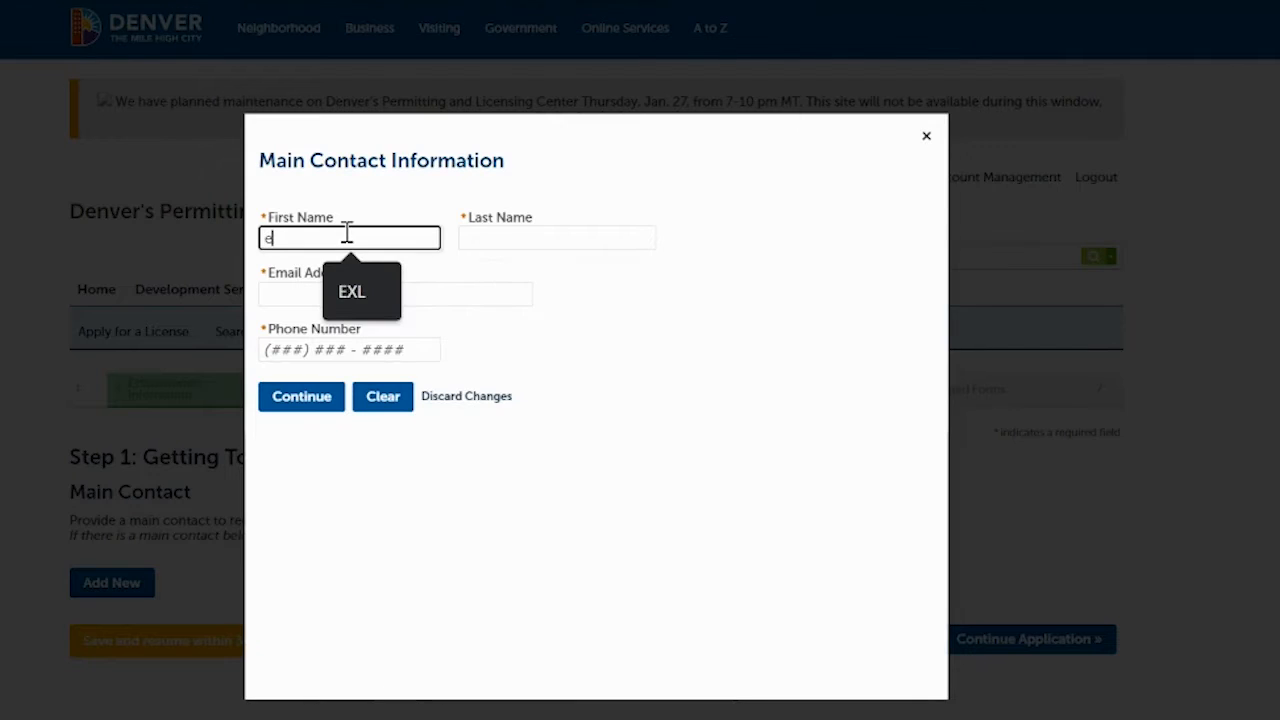
{"action": "left_click", "coordinate": [354, 292]}
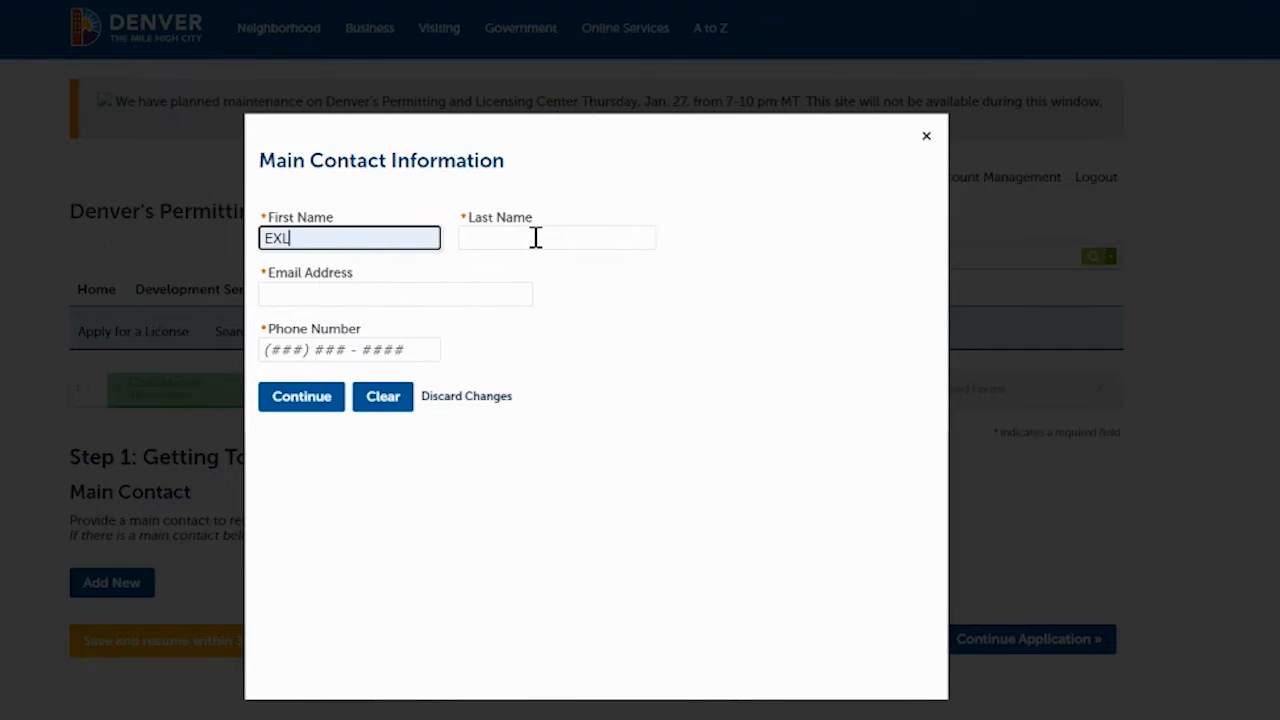
{"action": "left_click", "coordinate": [535, 237]}
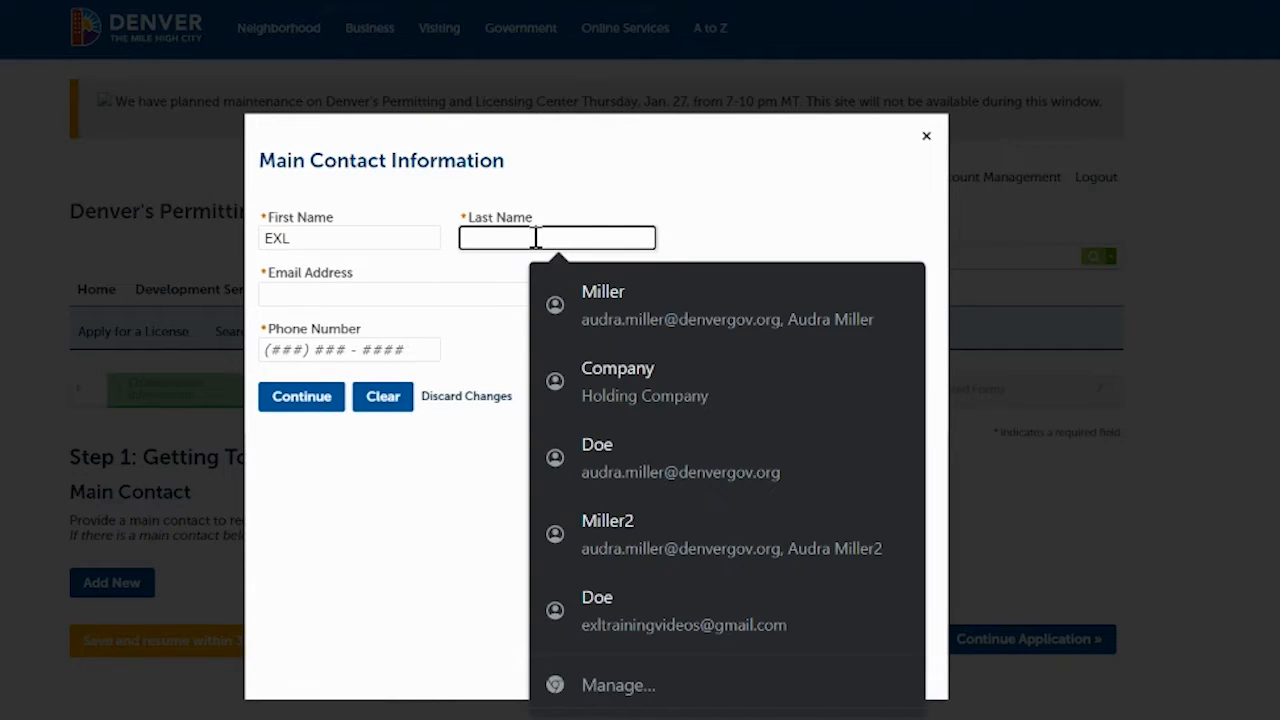
{"action": "type", "text": "Training"}
{"action": "left_click", "coordinate": [563, 304]}
- Autofill the contact's e-mail and phone, correct the phone number's area code, and save the contact
{"action": "left_click", "coordinate": [480, 297]}
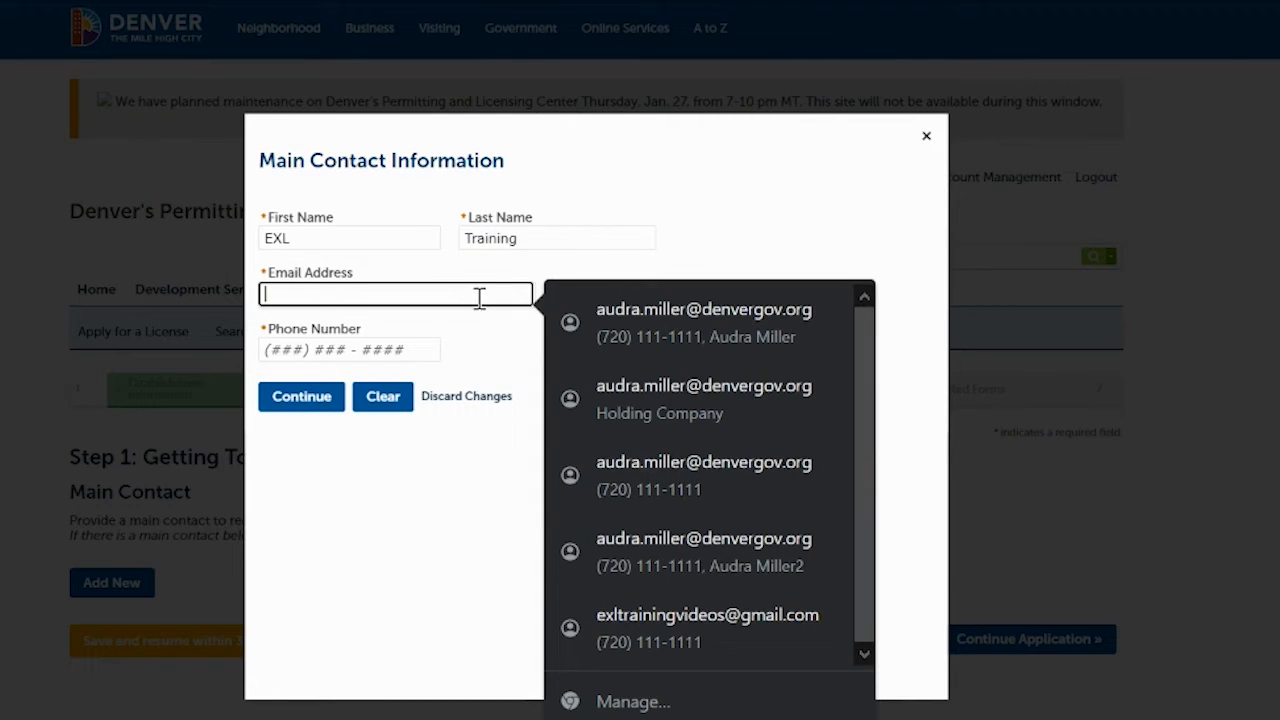
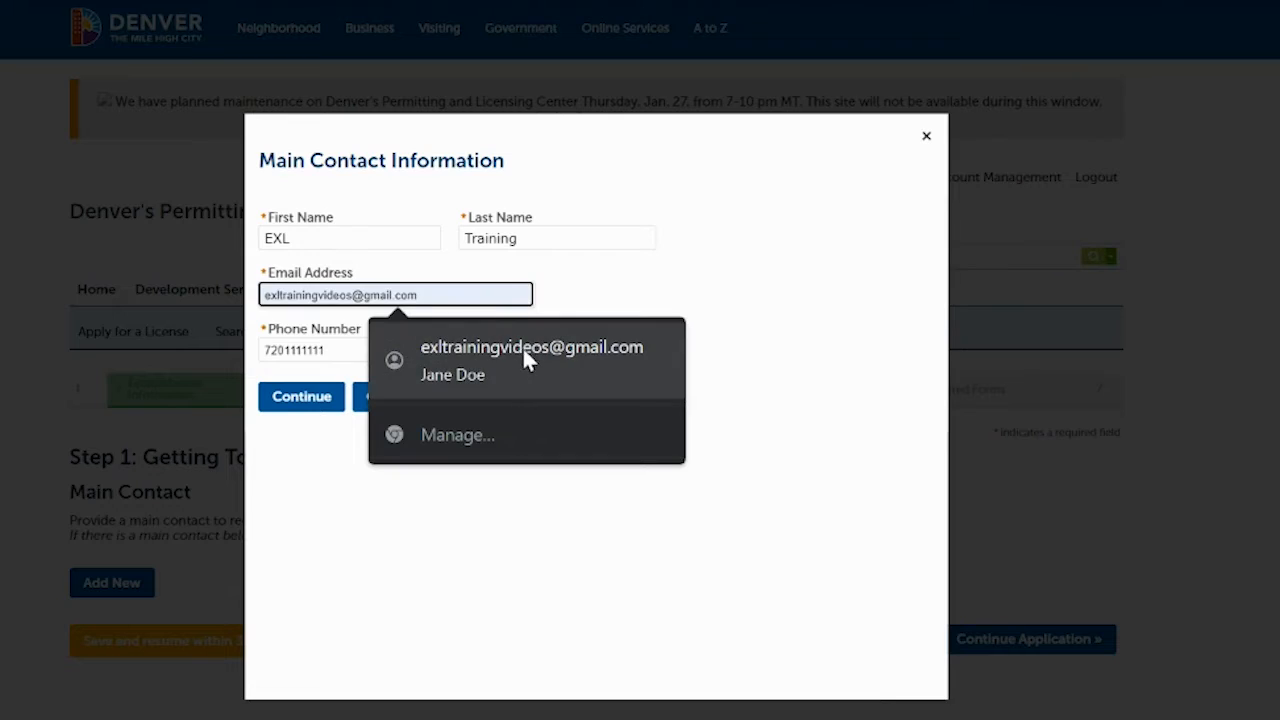
{"action": "left_click", "coordinate": [523, 346]}
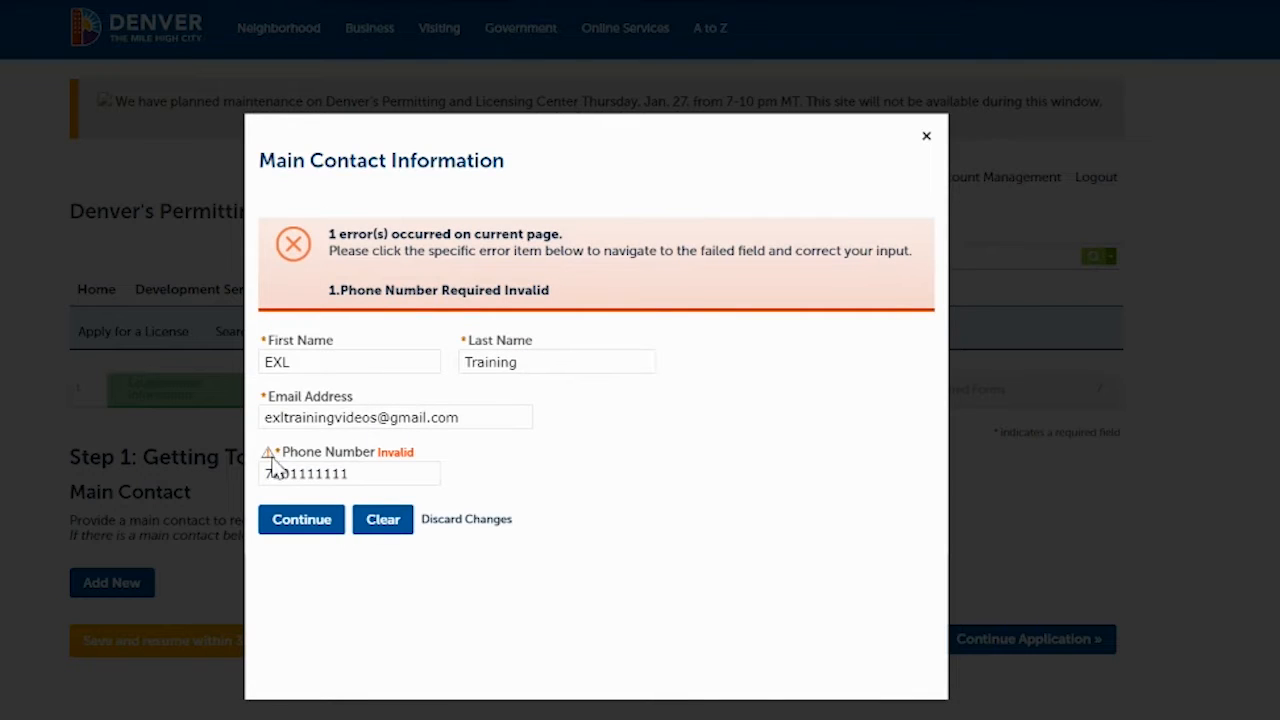
{"action": "left_click", "coordinate": [270, 472]}
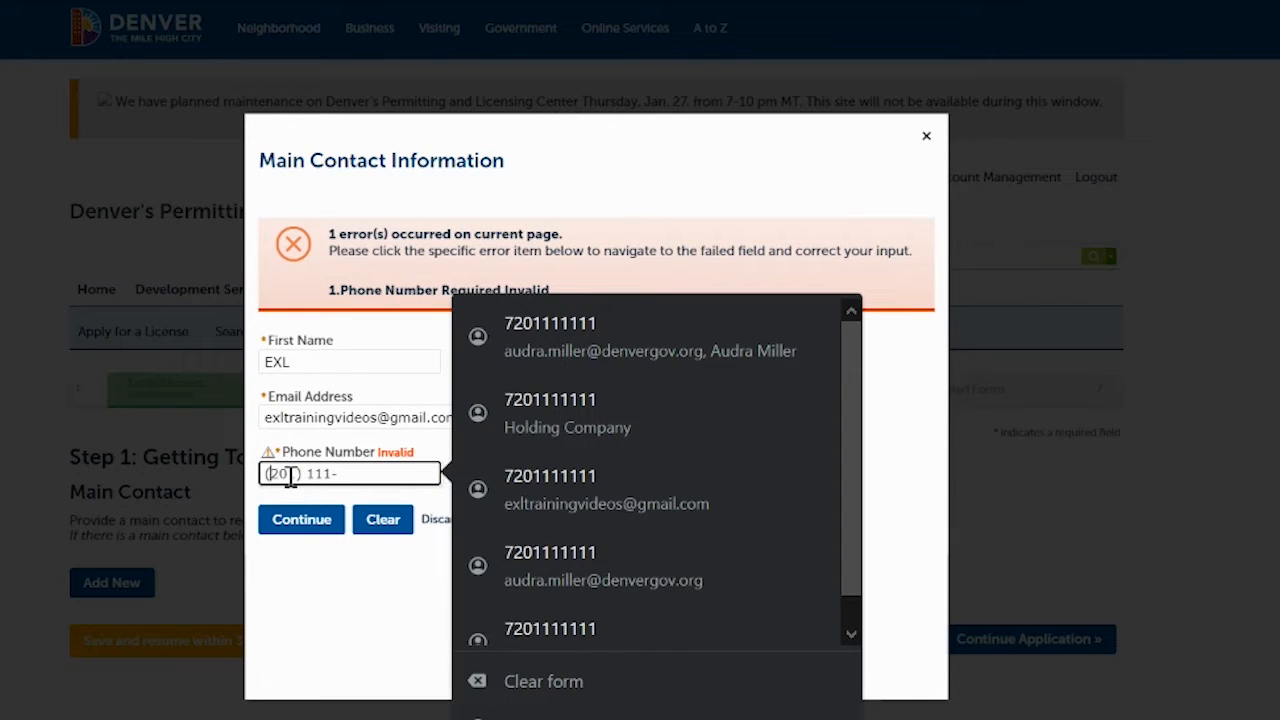
{"action": "type", "text": "720) 111-1111"}
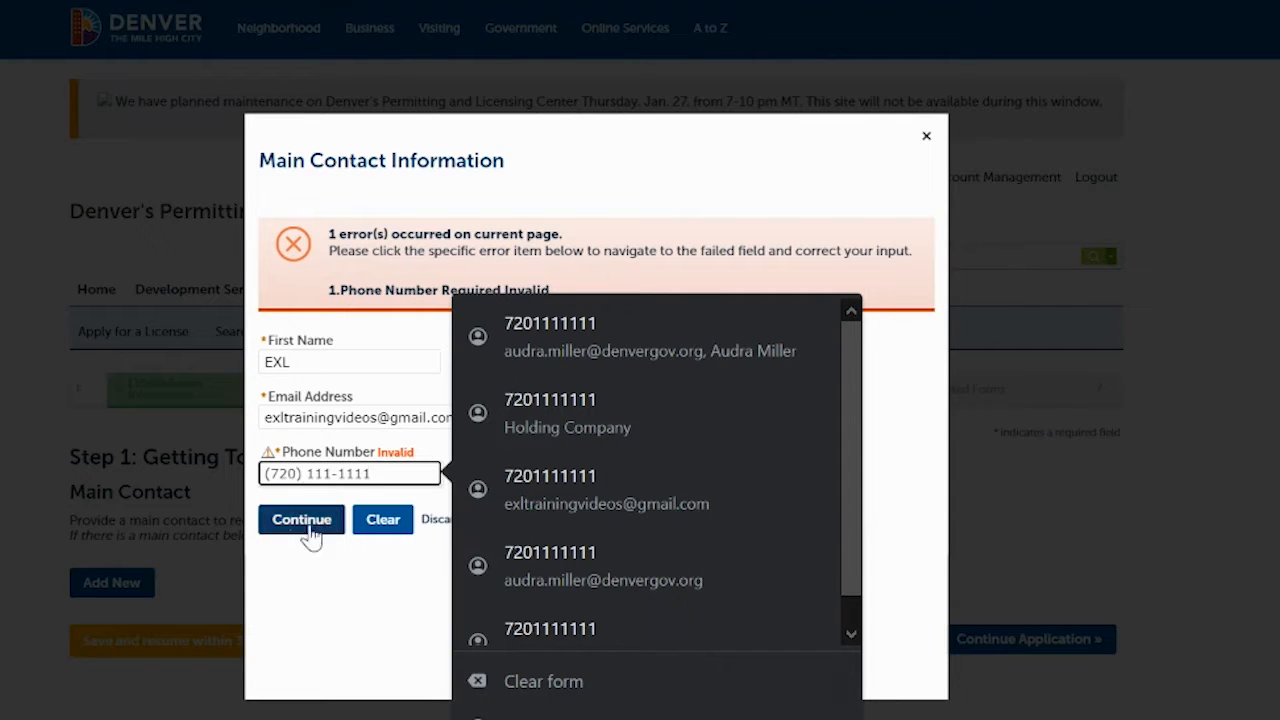
{"action": "left_click", "coordinate": [330, 608]}
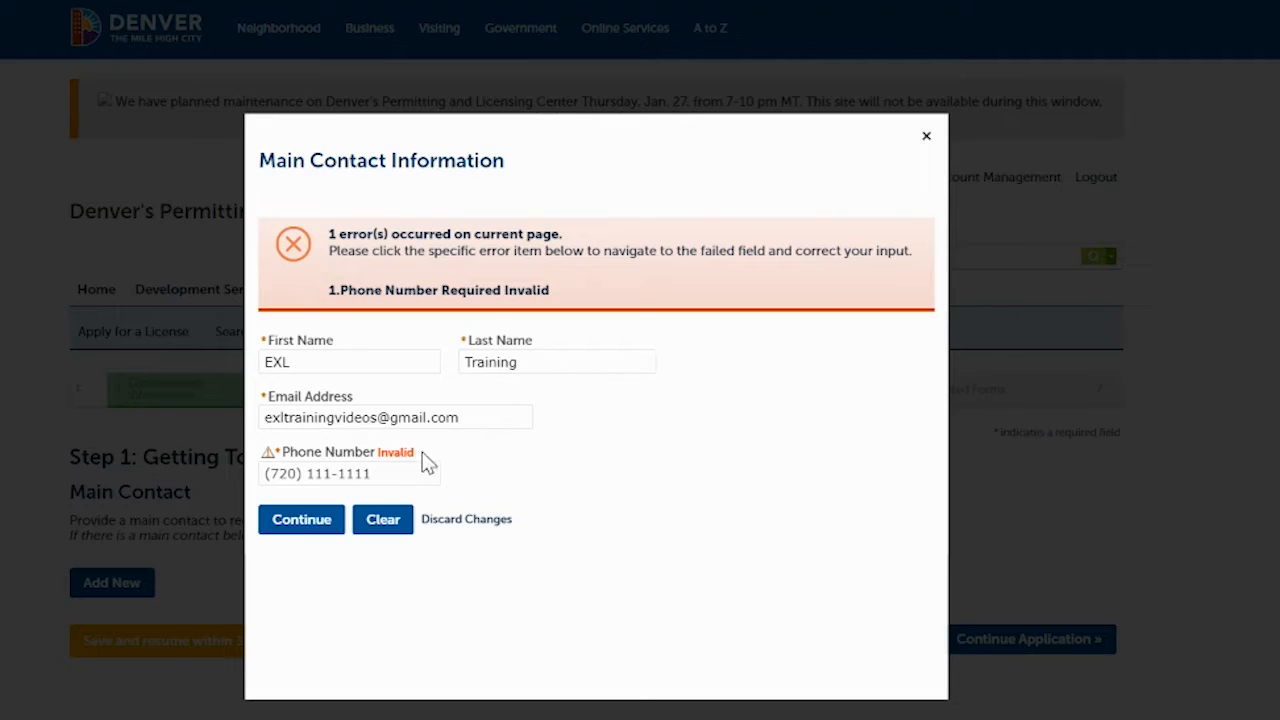
{"action": "left_click", "coordinate": [301, 520]}
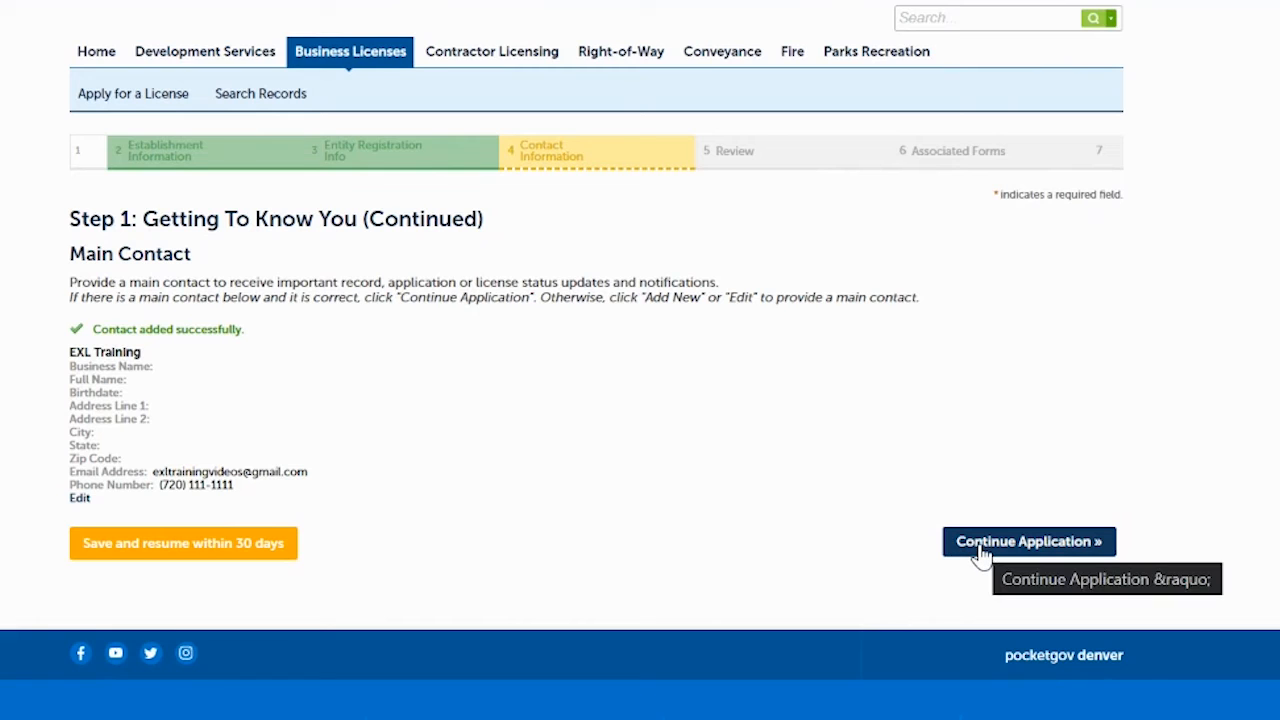
- Add Holding Company's saved Denver street address as the mailing address and continue past that step
{"action": "left_click", "coordinate": [1029, 542]}
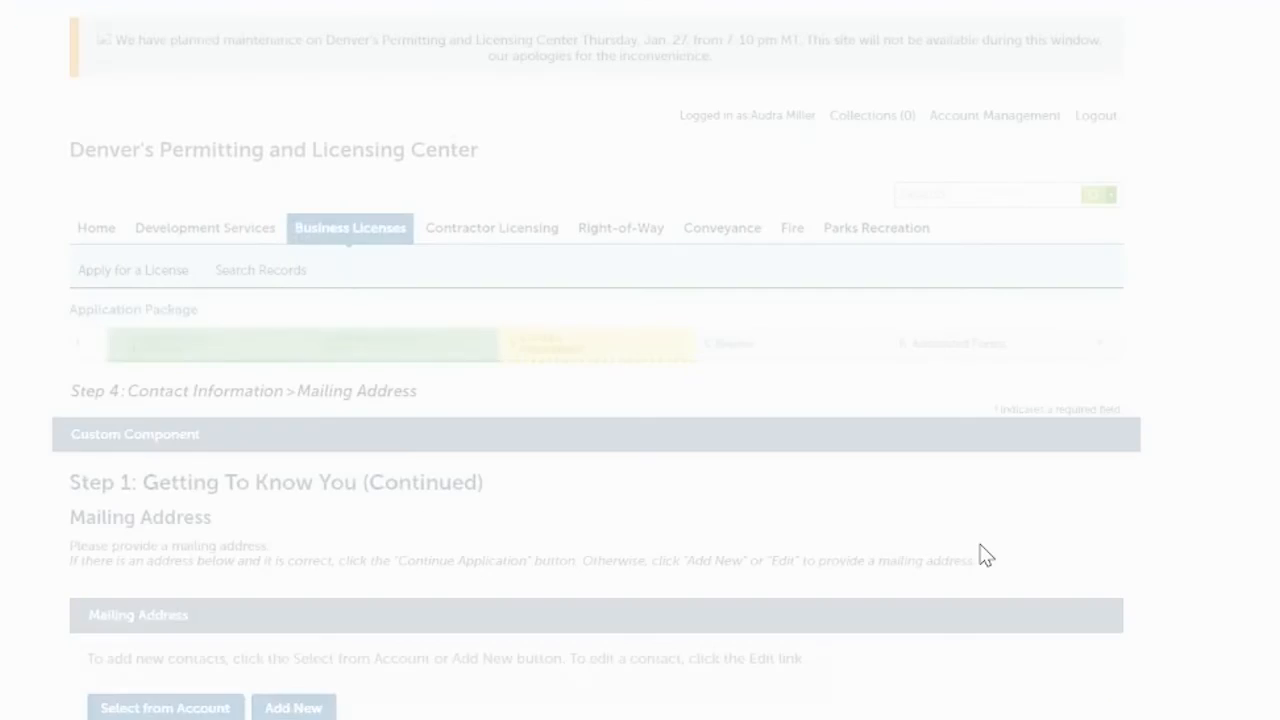
{"action": "scroll", "coordinate": [840, 210], "scroll_direction": "down", "scroll_amount": 2}
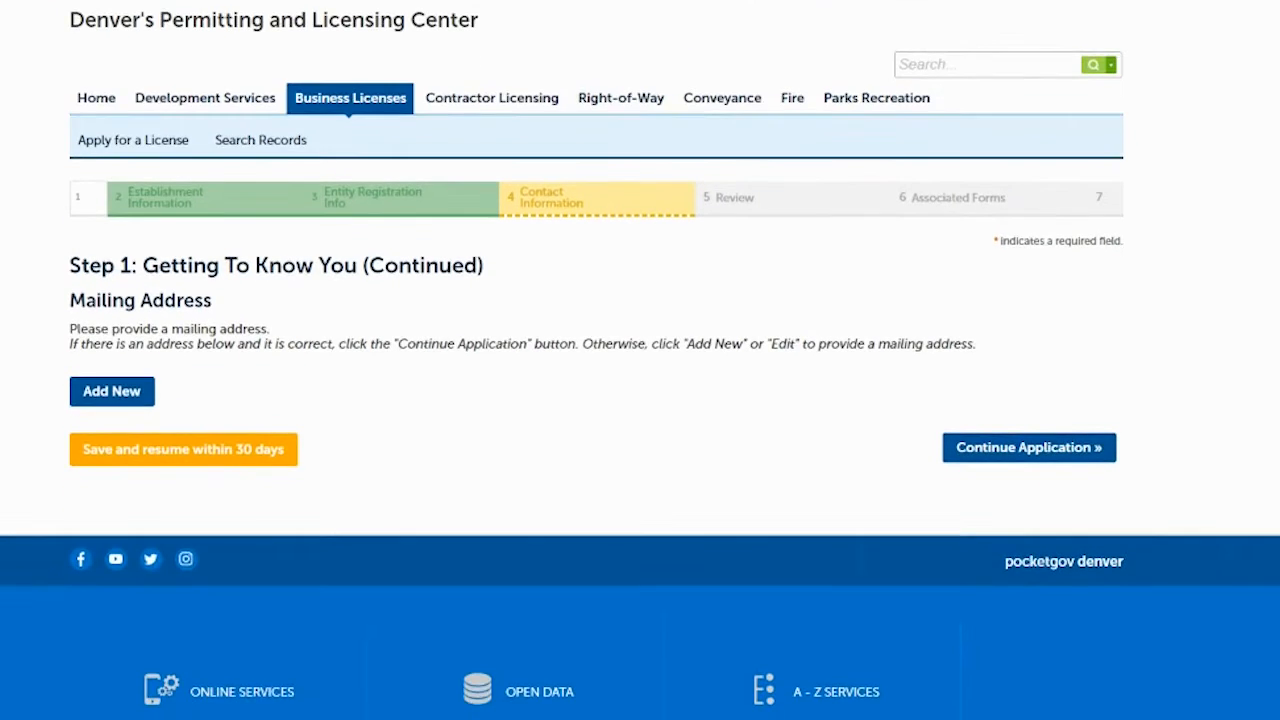
{"action": "left_click", "coordinate": [112, 396]}
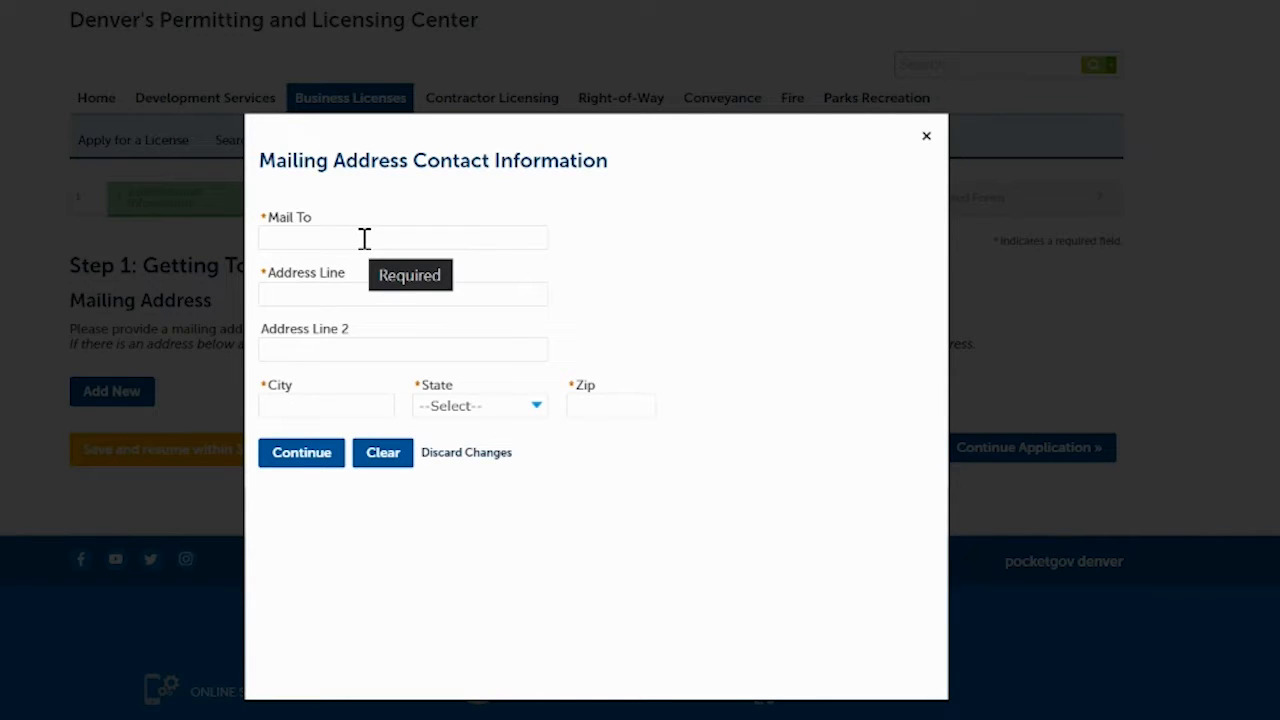
{"action": "left_click", "coordinate": [365, 238]}
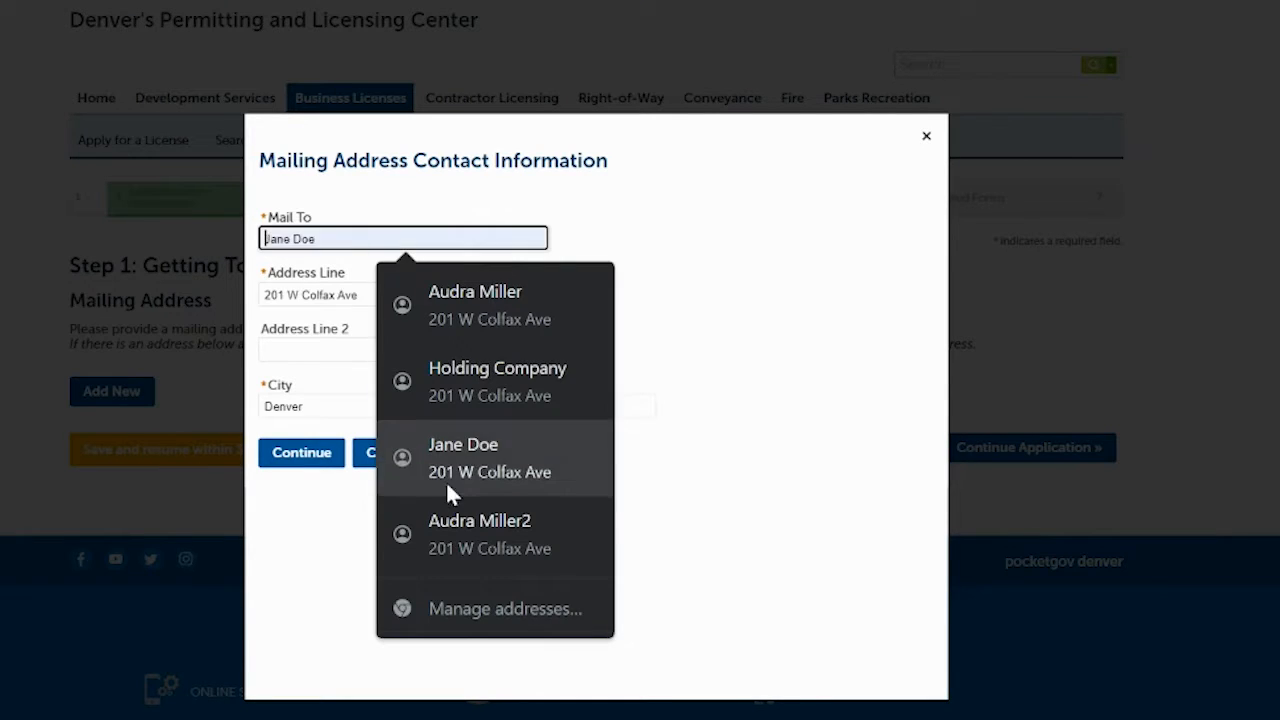
{"action": "left_click", "coordinate": [488, 396]}
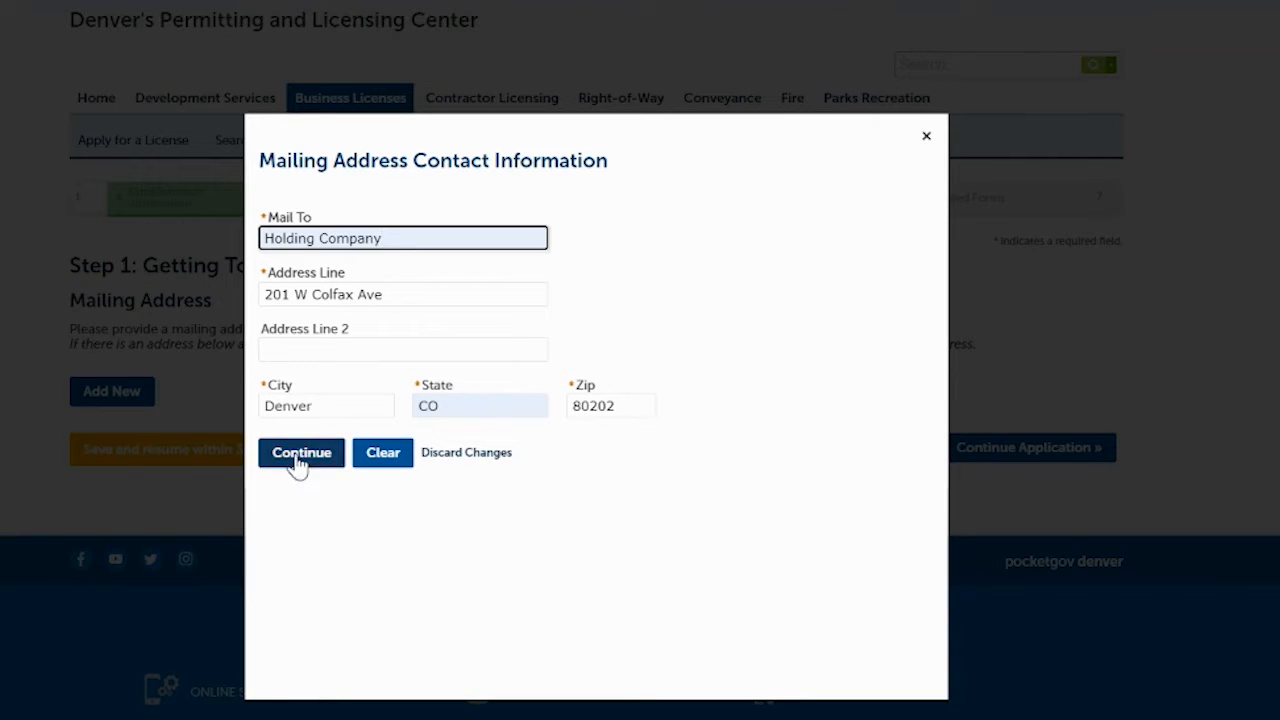
{"action": "left_click", "coordinate": [299, 460]}
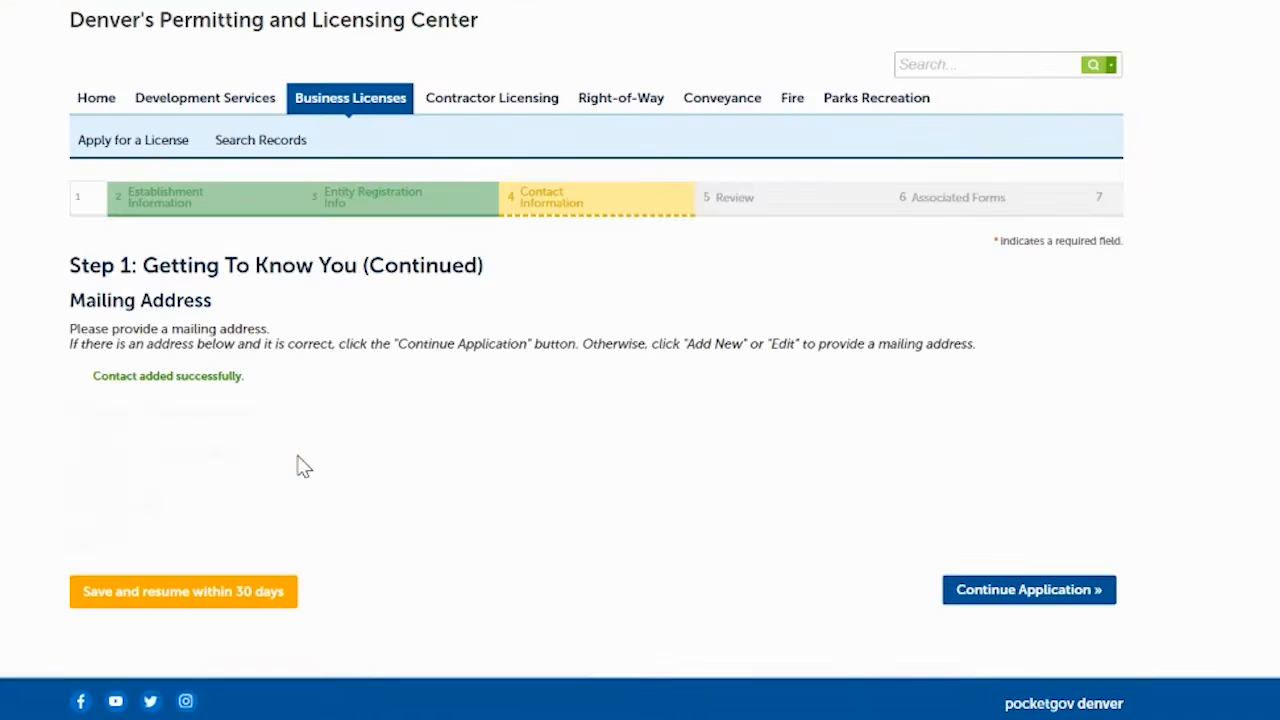
{"action": "left_click", "coordinate": [1027, 596]}
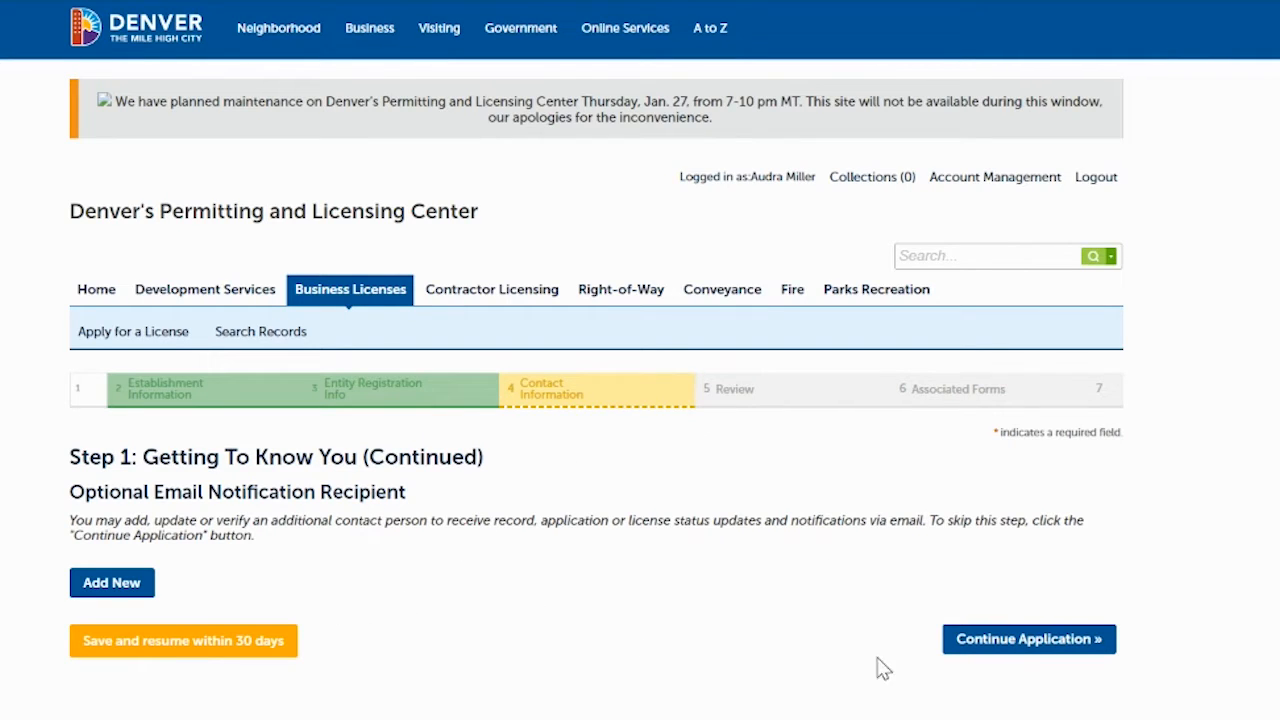
- Continue without adding an optional email recipient, reaching the Review and confirm page
{"action": "left_click", "coordinate": [1016, 645]}
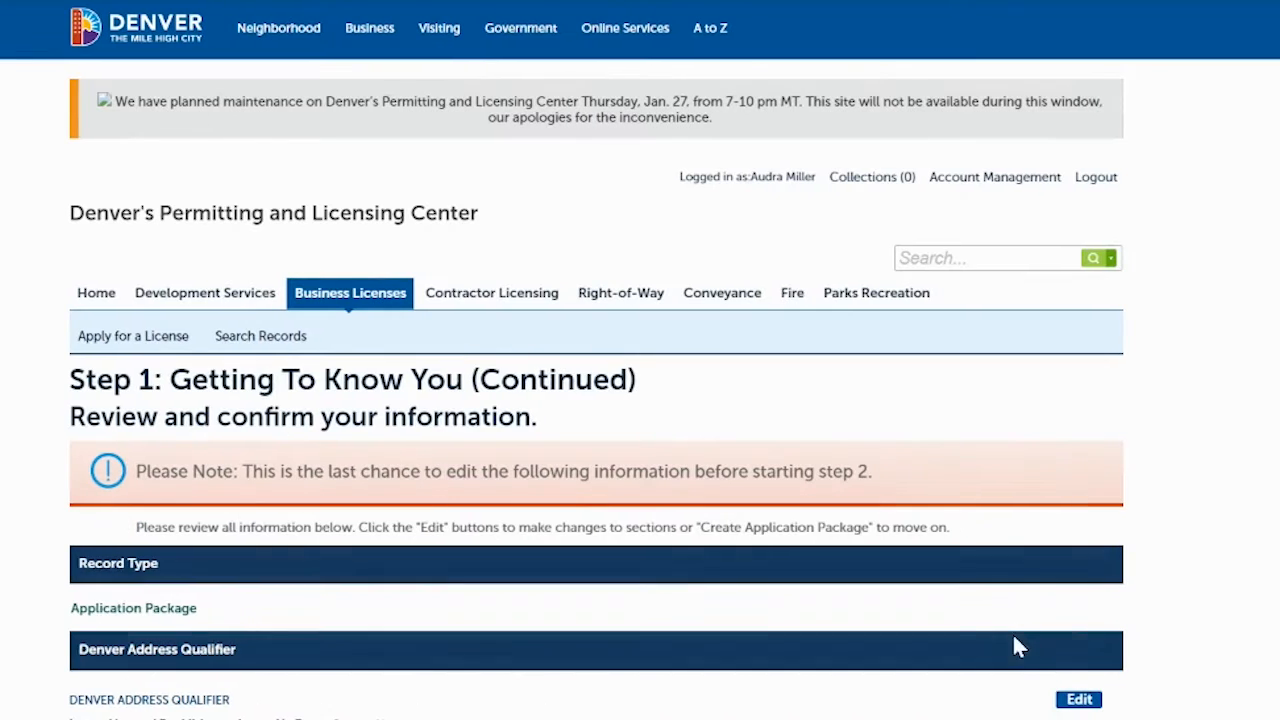
- Read through the review page, tick the oath certification, and create the application package
{"action": "scroll", "coordinate": [640, 400], "scroll_direction": "down", "scroll_amount": 5}
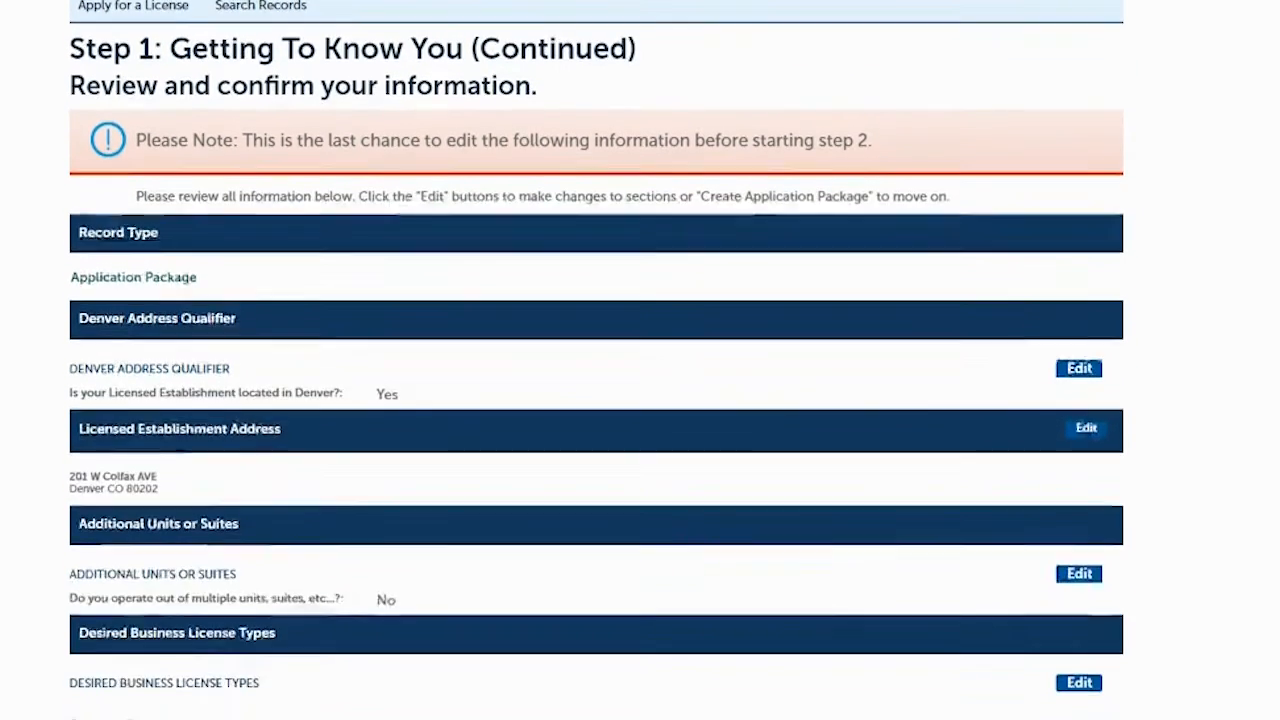
{"action": "scroll", "coordinate": [640, 400], "scroll_direction": "down", "scroll_amount": 1}
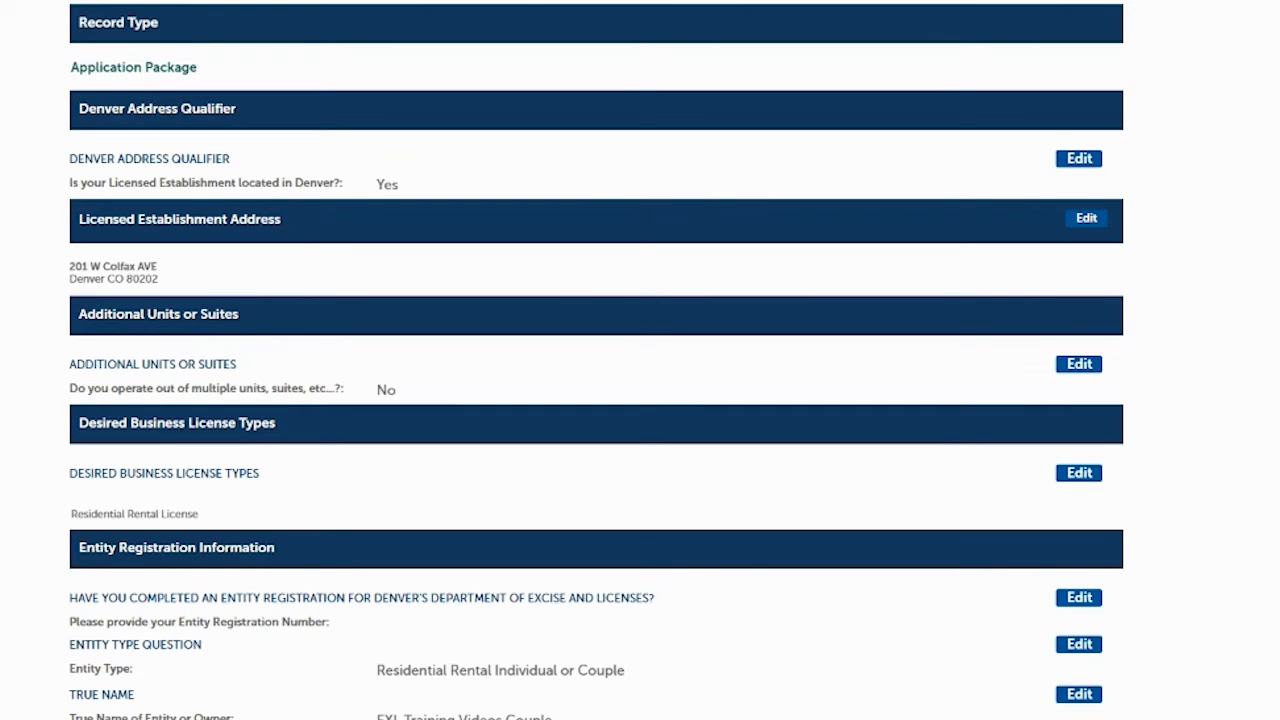
{"action": "scroll", "coordinate": [955, 300], "scroll_direction": "down", "scroll_amount": 1}
{"action": "scroll", "coordinate": [955, 300], "scroll_direction": "up", "scroll_amount": 2}
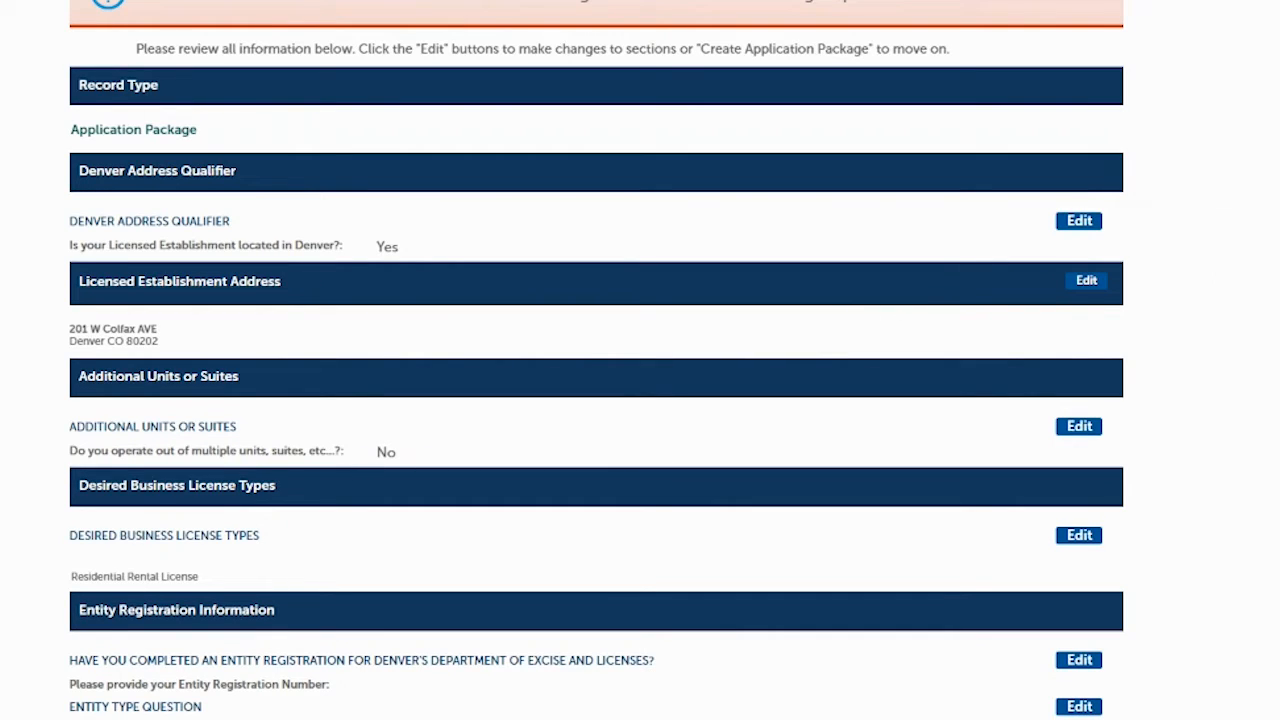
{"action": "scroll", "coordinate": [596, 360], "scroll_direction": "down", "scroll_amount": 1}
{"action": "scroll", "coordinate": [596, 360], "scroll_direction": "up", "scroll_amount": 1}
{"action": "scroll", "coordinate": [596, 360], "scroll_direction": "down", "scroll_amount": 3}
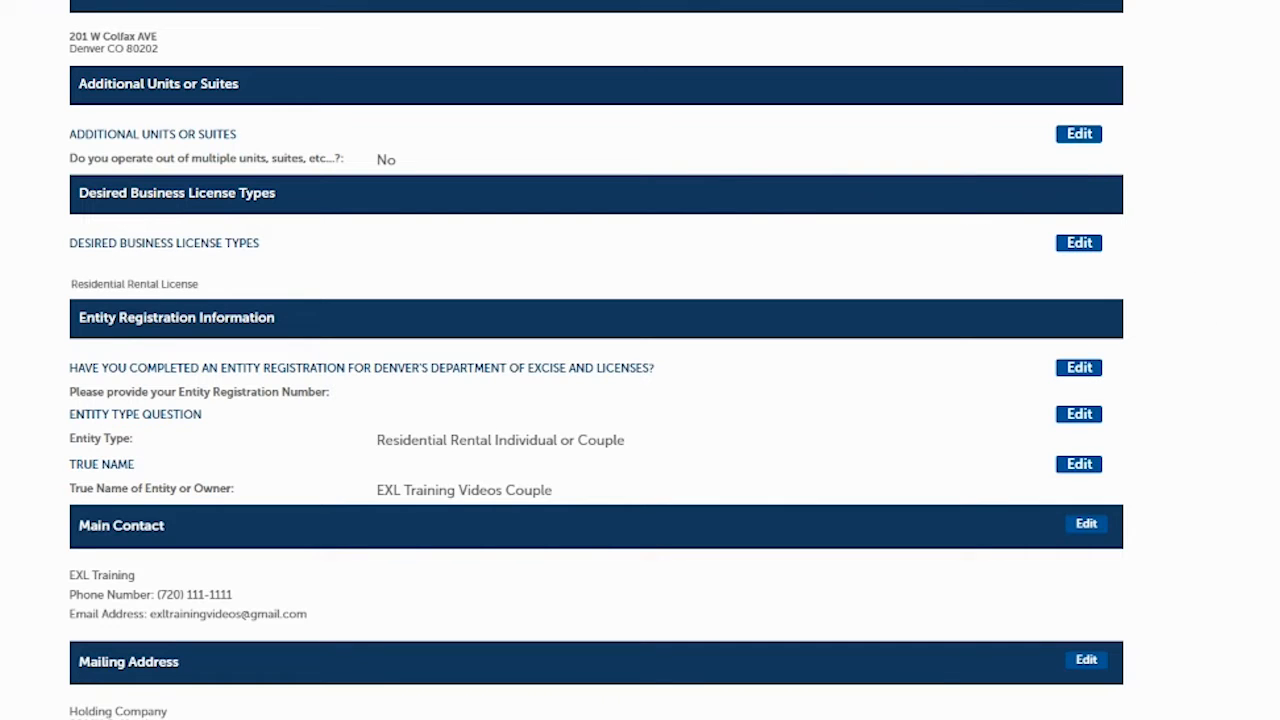
{"action": "scroll", "coordinate": [596, 360], "scroll_direction": "down", "scroll_amount": 3}
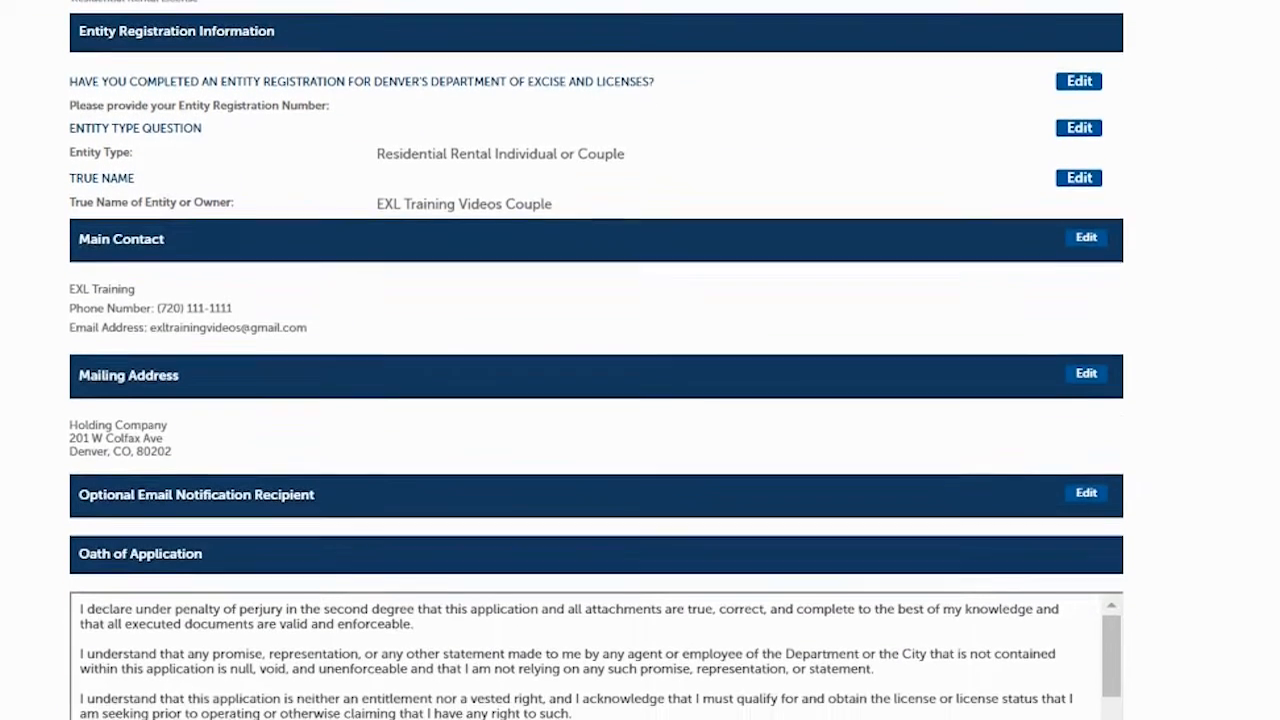
{"action": "scroll", "coordinate": [596, 360], "scroll_direction": "down", "scroll_amount": 1}
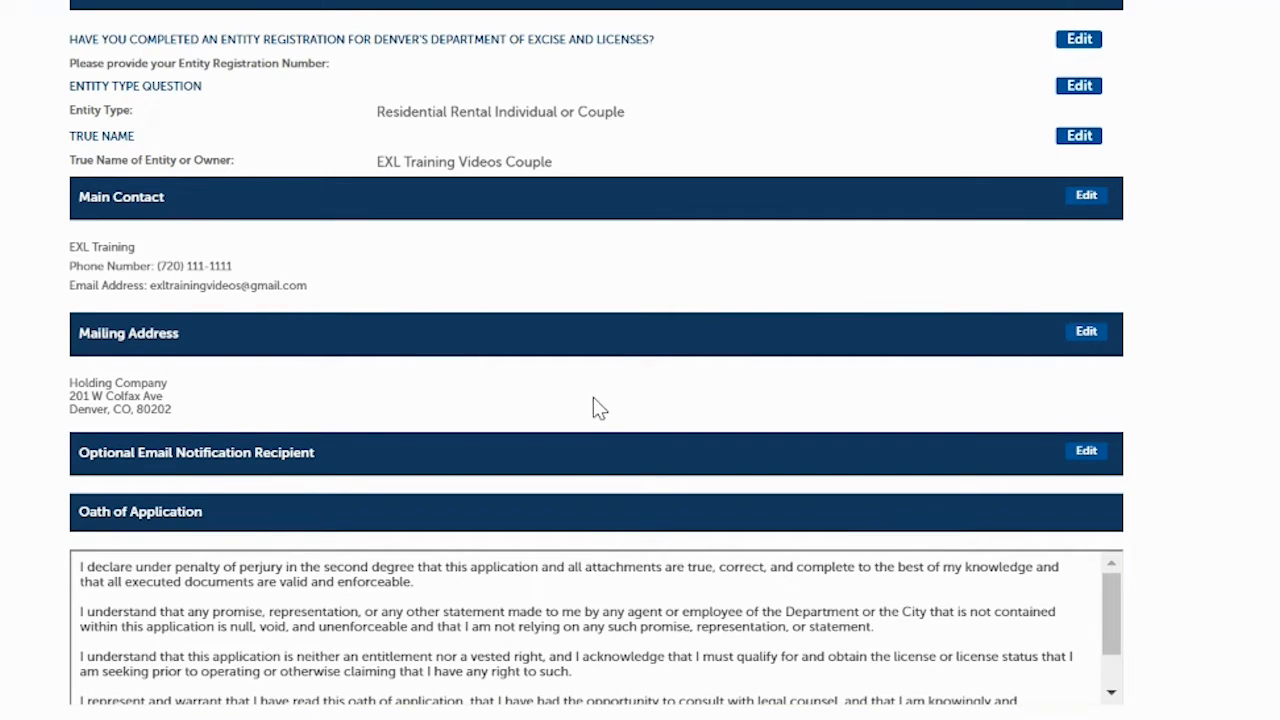
{"action": "scroll", "coordinate": [596, 360], "scroll_direction": "down", "scroll_amount": 3}
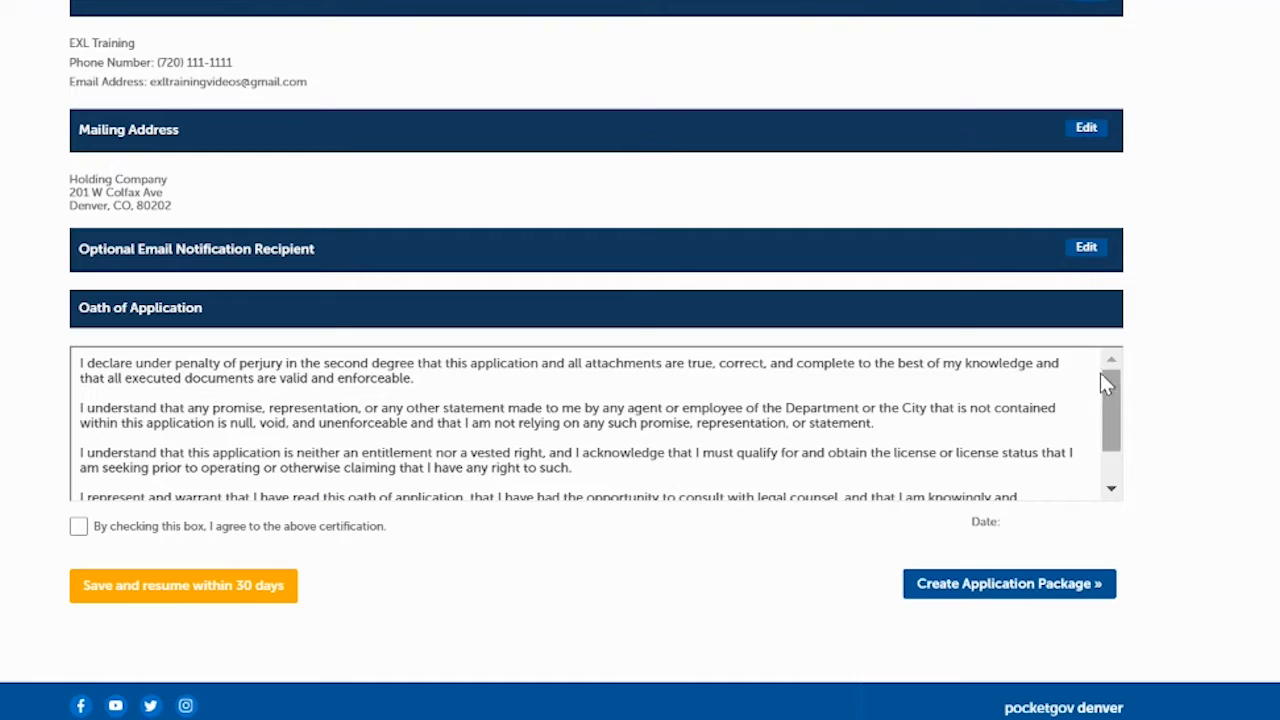
{"action": "left_click_drag", "start_coordinate": [1108, 388], "coordinate": [1127, 443]}
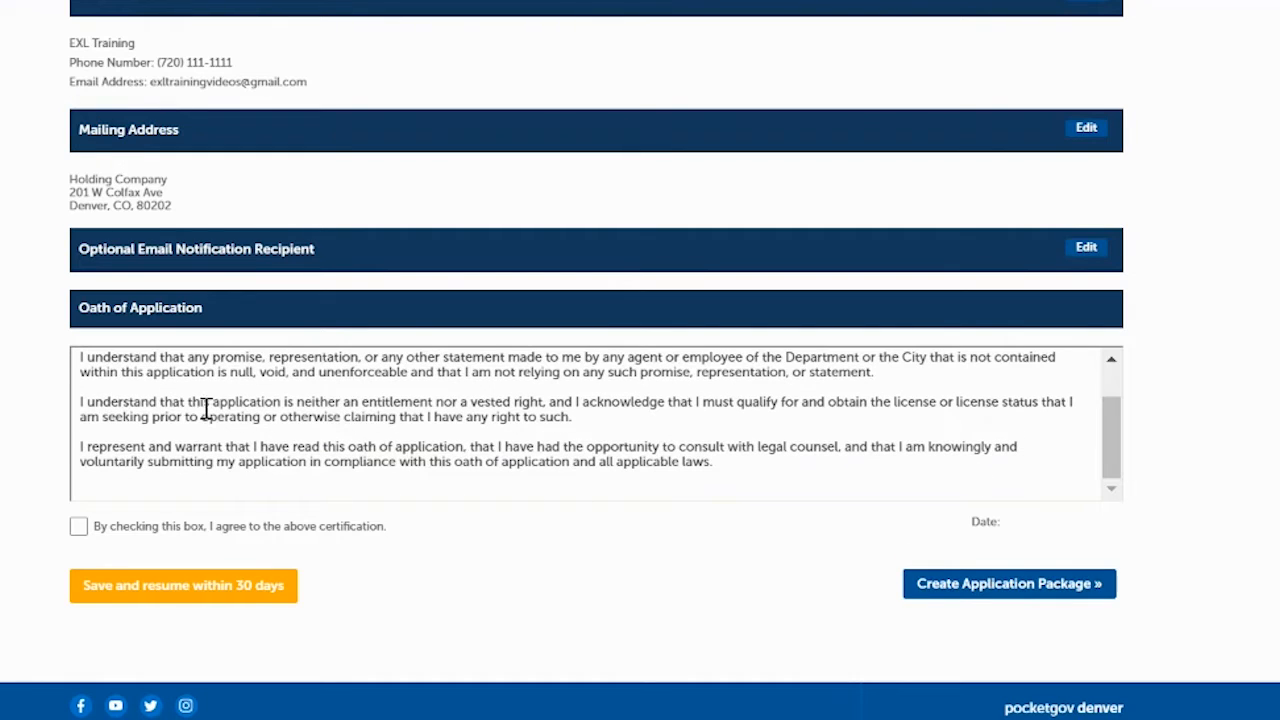
{"action": "left_click", "coordinate": [78, 527]}
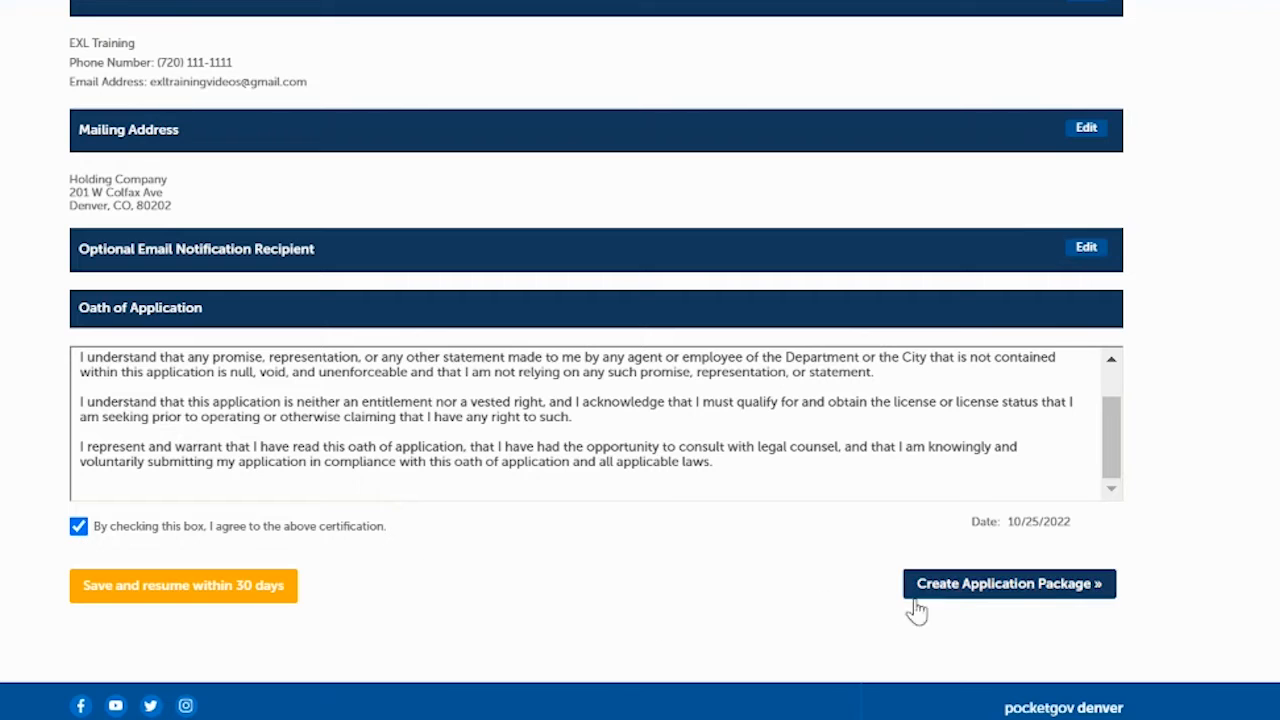
{"action": "left_click", "coordinate": [962, 588]}
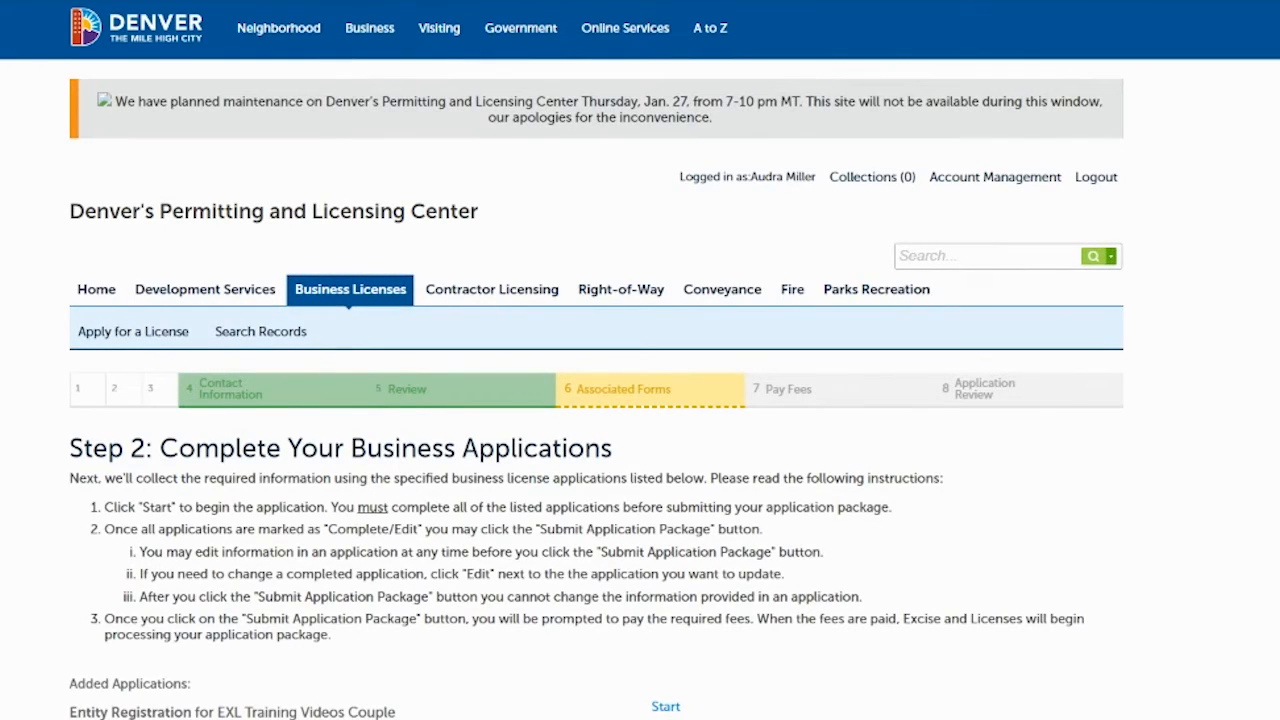
{"action": "scroll", "coordinate": [1128, 323], "scroll_direction": "down", "scroll_amount": 3}
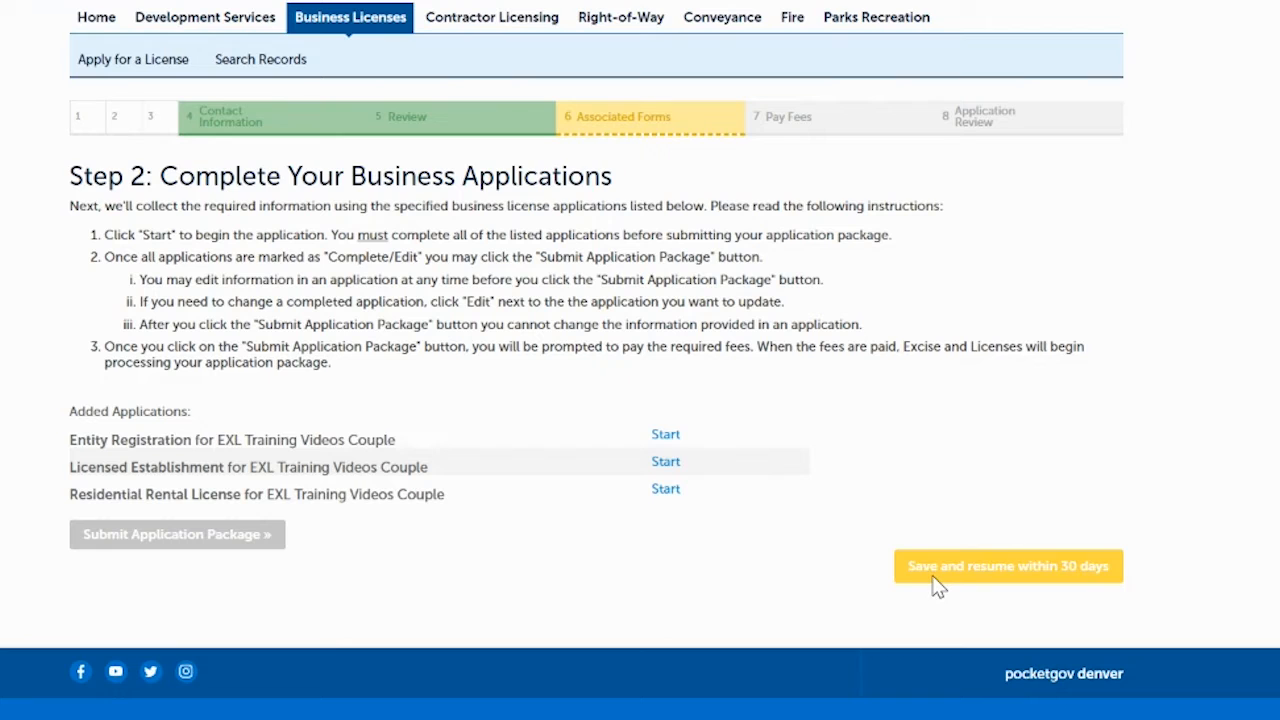
{"action": "scroll", "coordinate": [1166, 143], "scroll_direction": "up", "scroll_amount": 3}
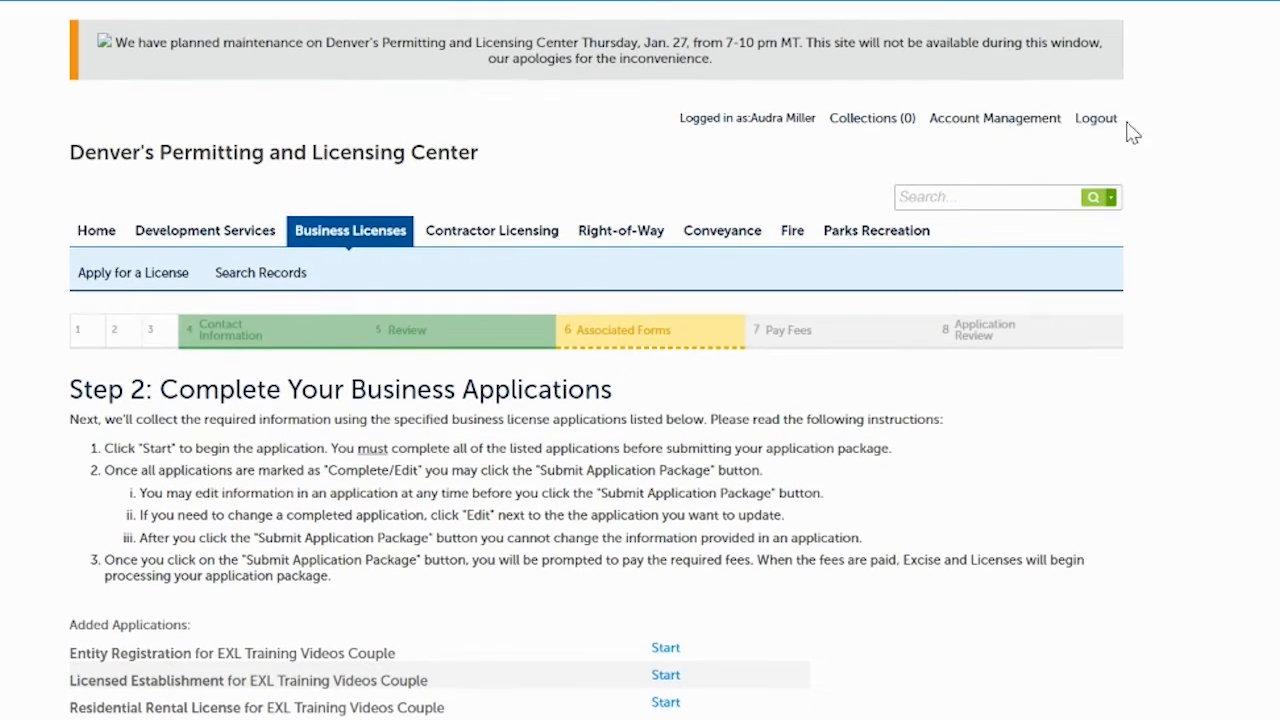
{"action": "scroll", "coordinate": [640, 360], "scroll_direction": "down", "scroll_amount": 3}
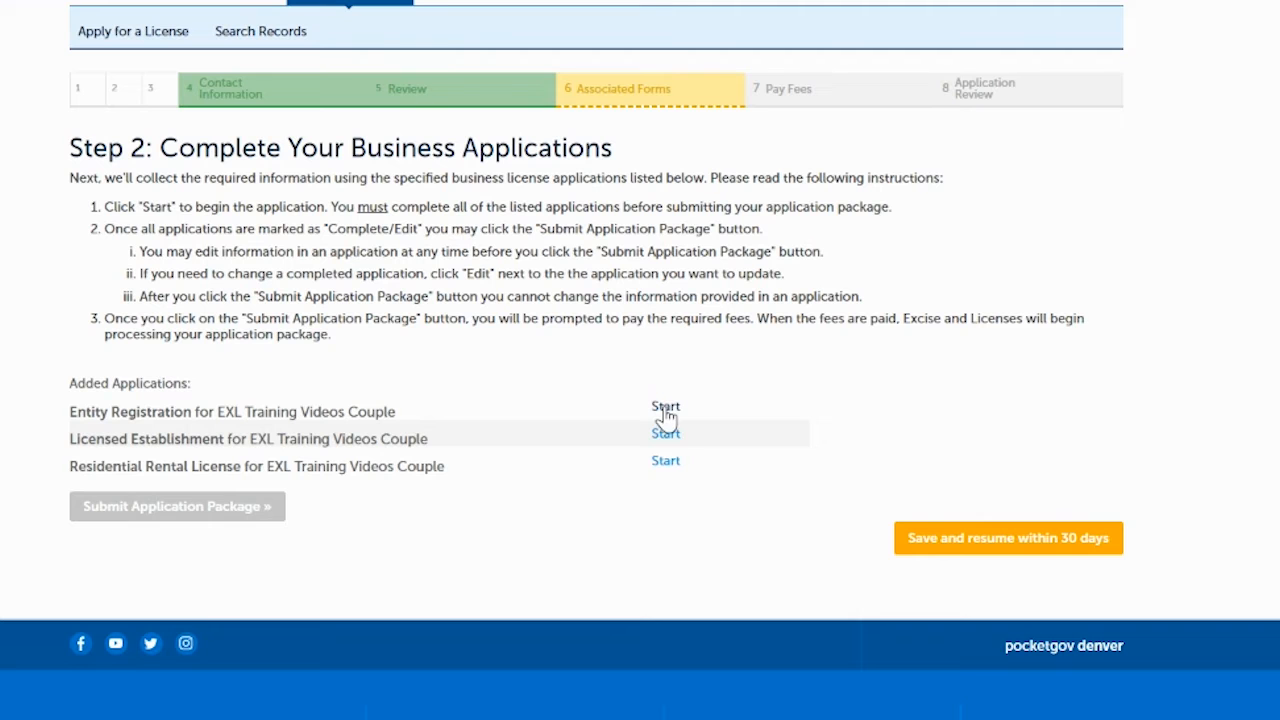
- Start Entity Registration and continue past the entity details and requirements list to Trade Names
{"action": "left_click", "coordinate": [666, 410]}
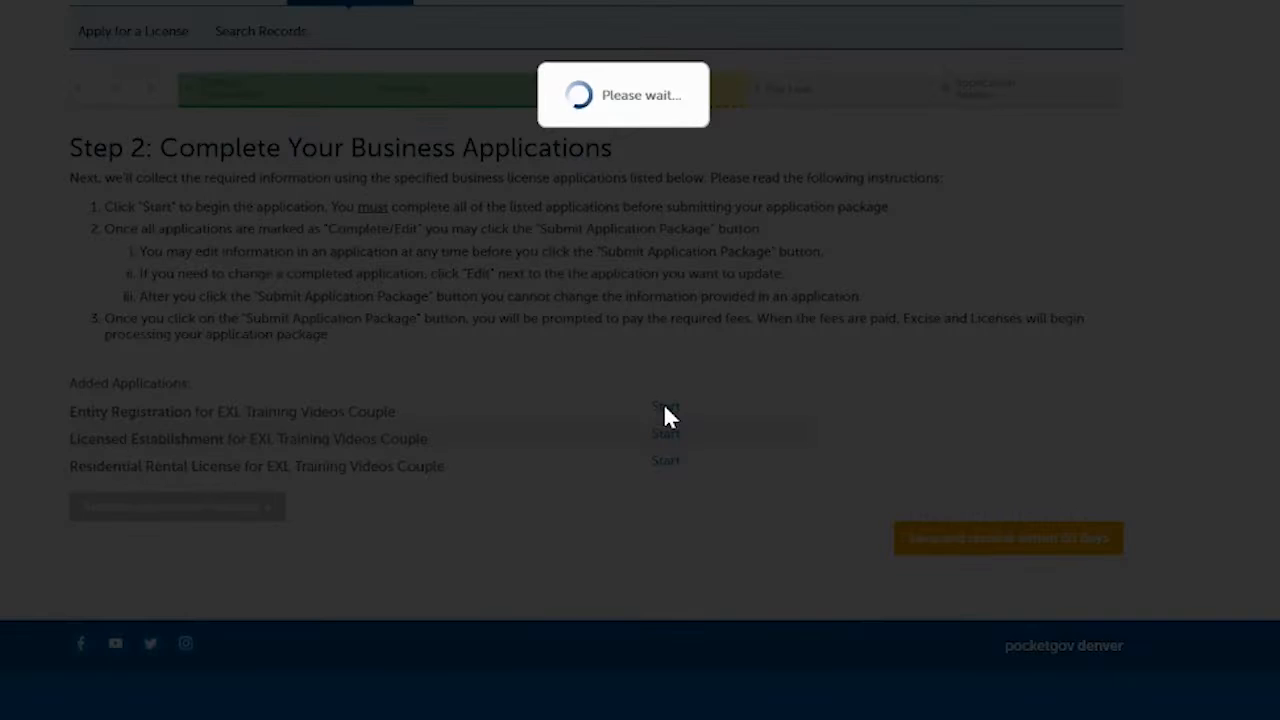
{"action": "scroll", "coordinate": [640, 360], "scroll_direction": "down", "scroll_amount": 1}
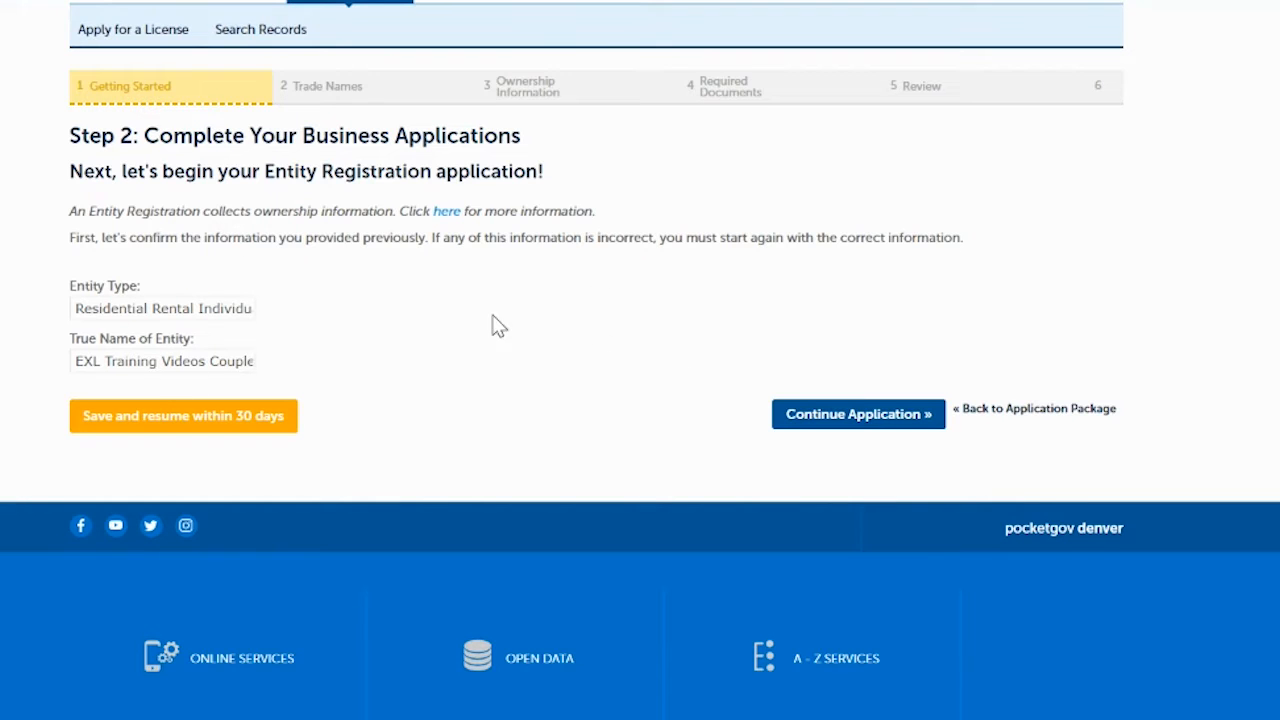
{"action": "left_click", "coordinate": [818, 418]}
{"action": "scroll", "coordinate": [726, 254], "scroll_direction": "down", "scroll_amount": 4}
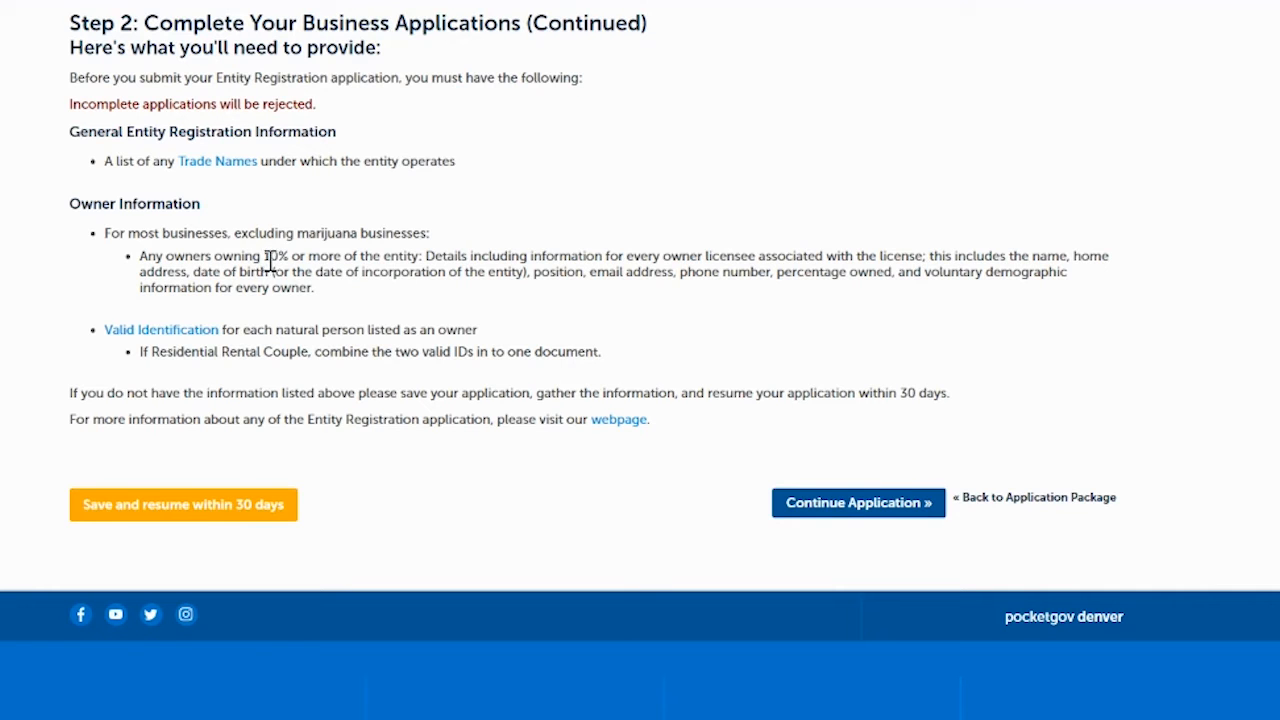
{"action": "left_click", "coordinate": [829, 514]}
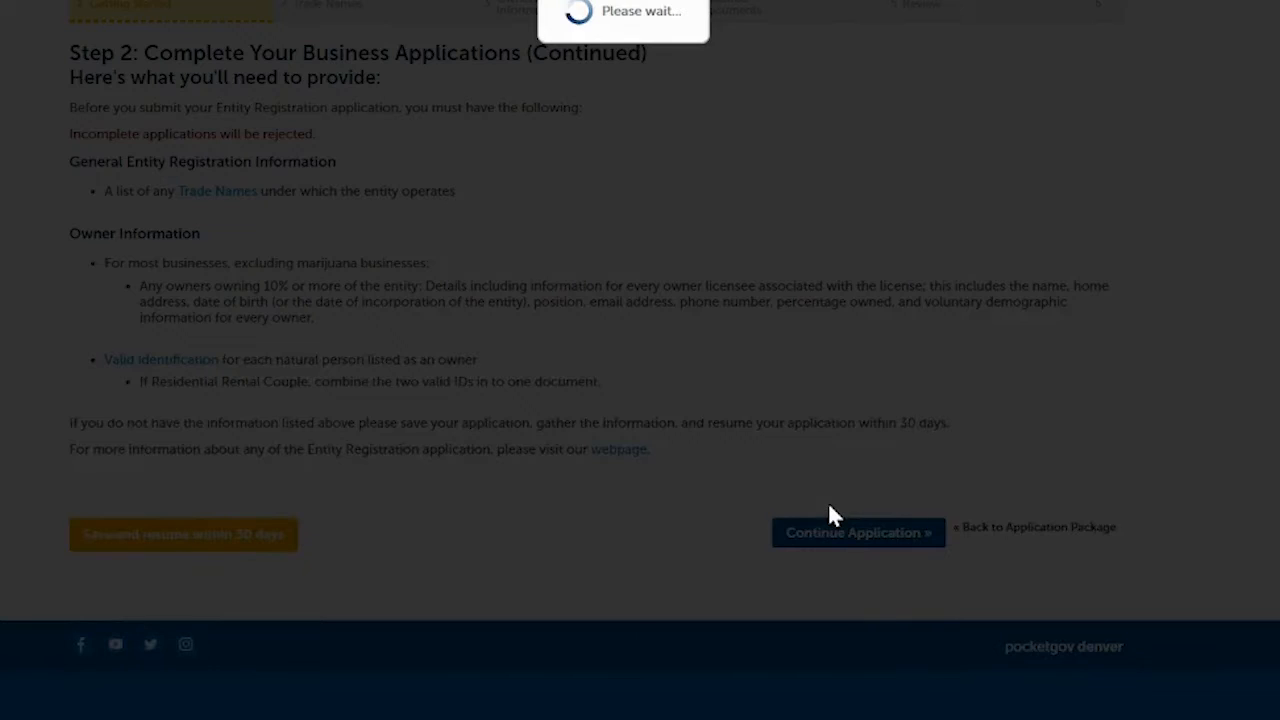
{"action": "scroll", "coordinate": [829, 506], "scroll_direction": "down", "scroll_amount": 2}
{"action": "scroll", "coordinate": [614, 376], "scroll_direction": "down", "scroll_amount": 1}
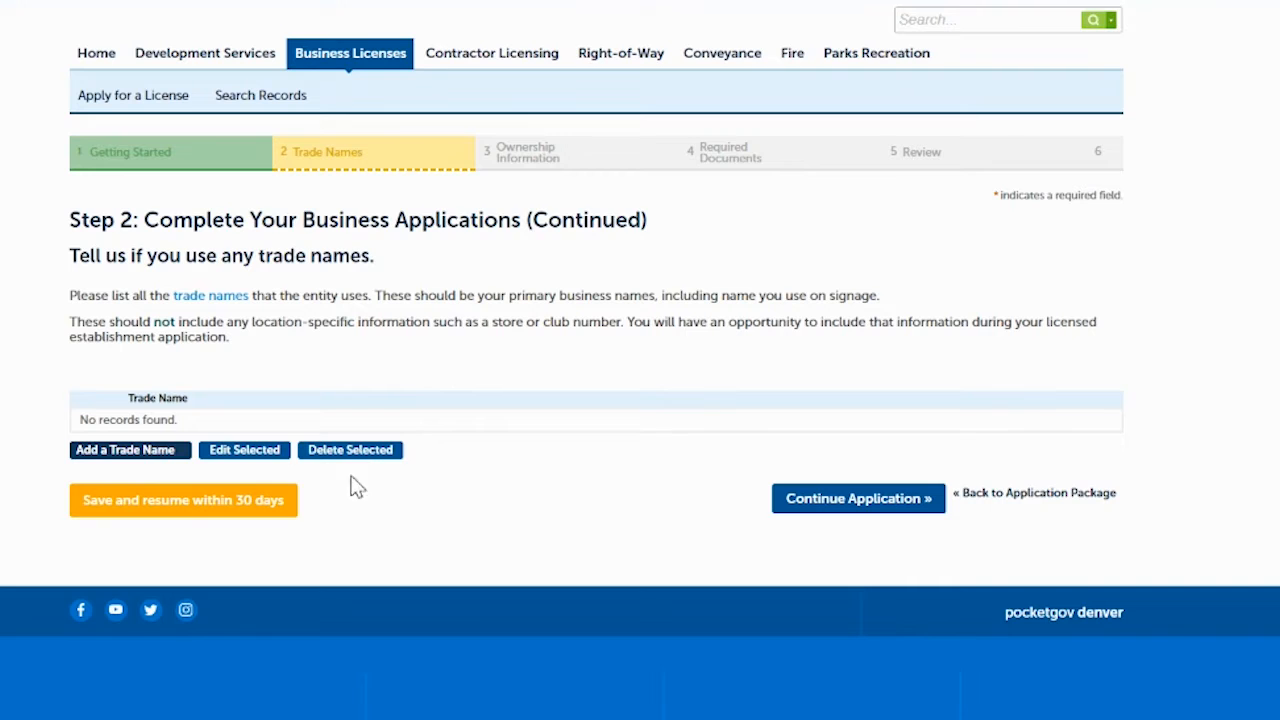
- Skip trade names and open the listed owner's proprietor details for editing
{"action": "left_click", "coordinate": [833, 505]}
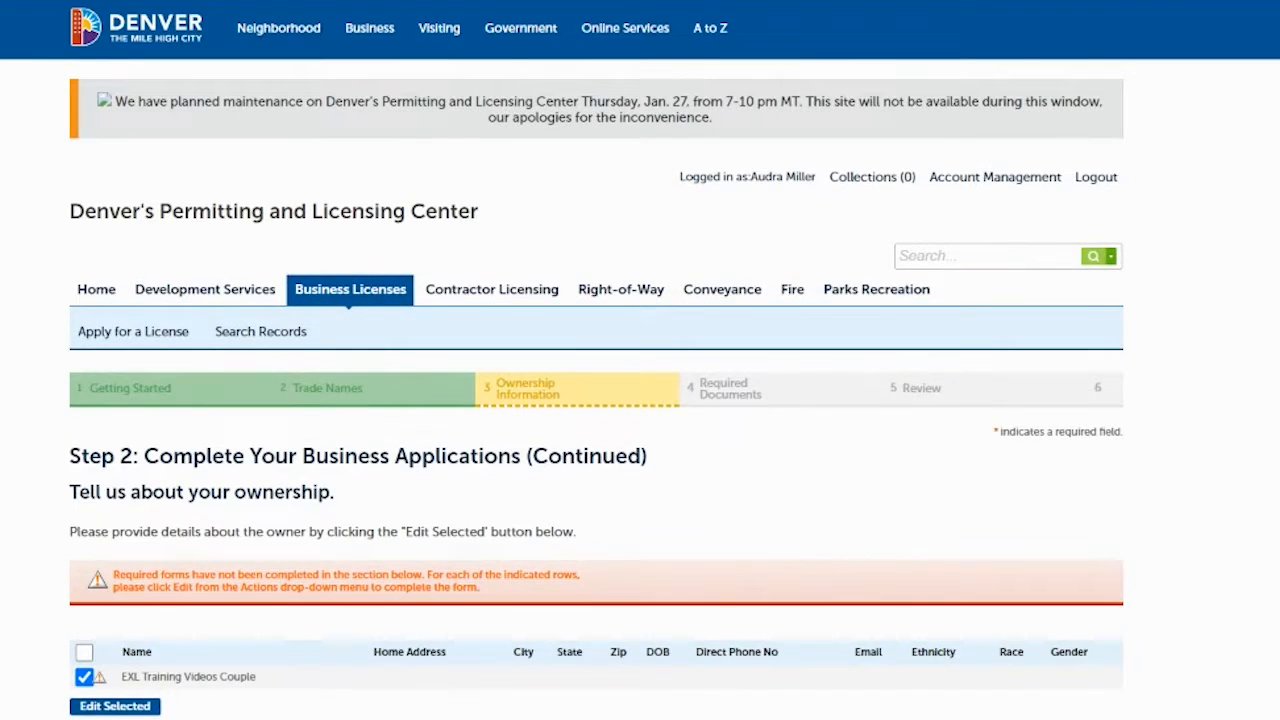
{"action": "scroll", "coordinate": [640, 400], "scroll_direction": "down", "scroll_amount": 3}
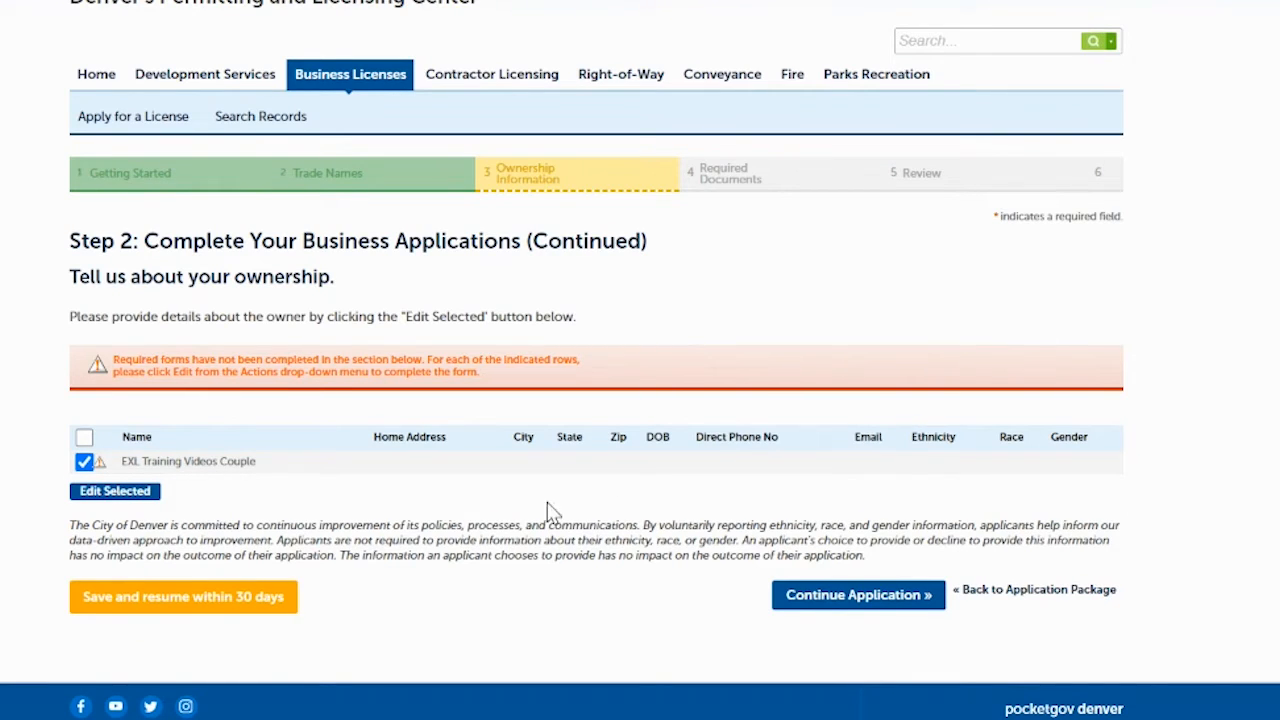
{"action": "left_click", "coordinate": [126, 494]}
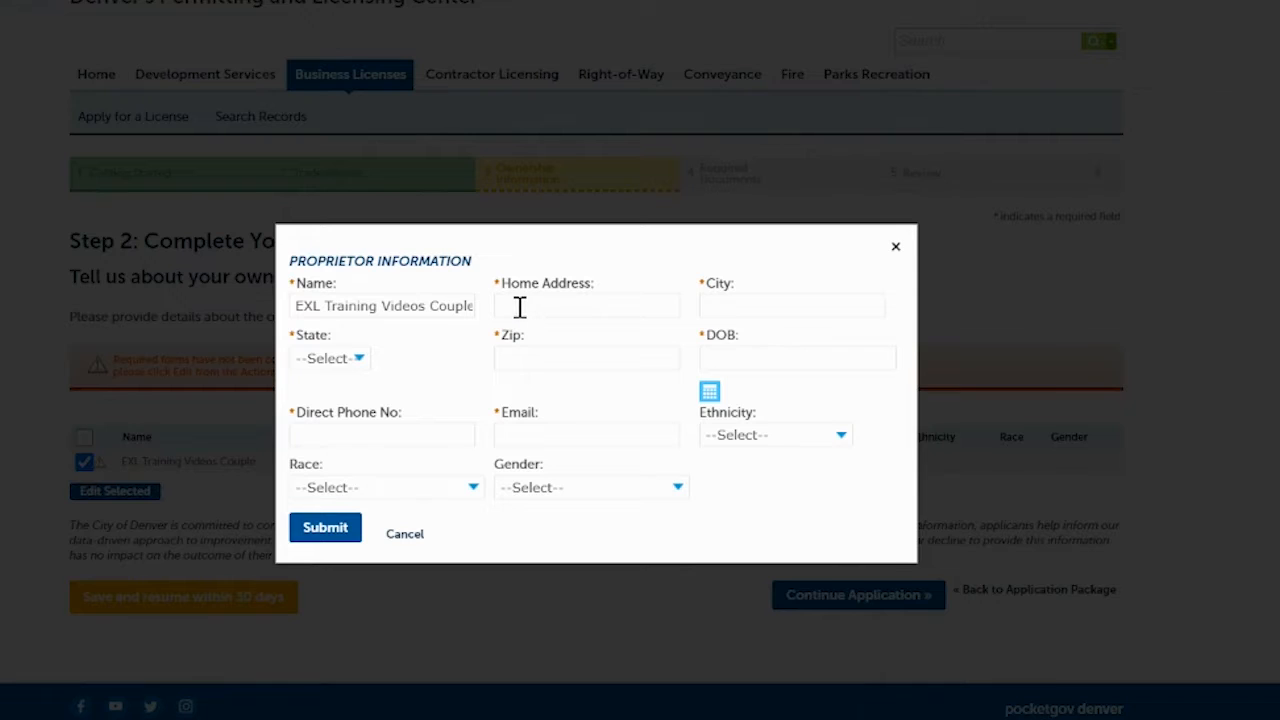
- Autofill the owner's home address, phone and email, enter the birth date, leave ethnicity blank, and submit
{"action": "left_click", "coordinate": [520, 307]}
{"action": "left_click", "coordinate": [786, 309]}
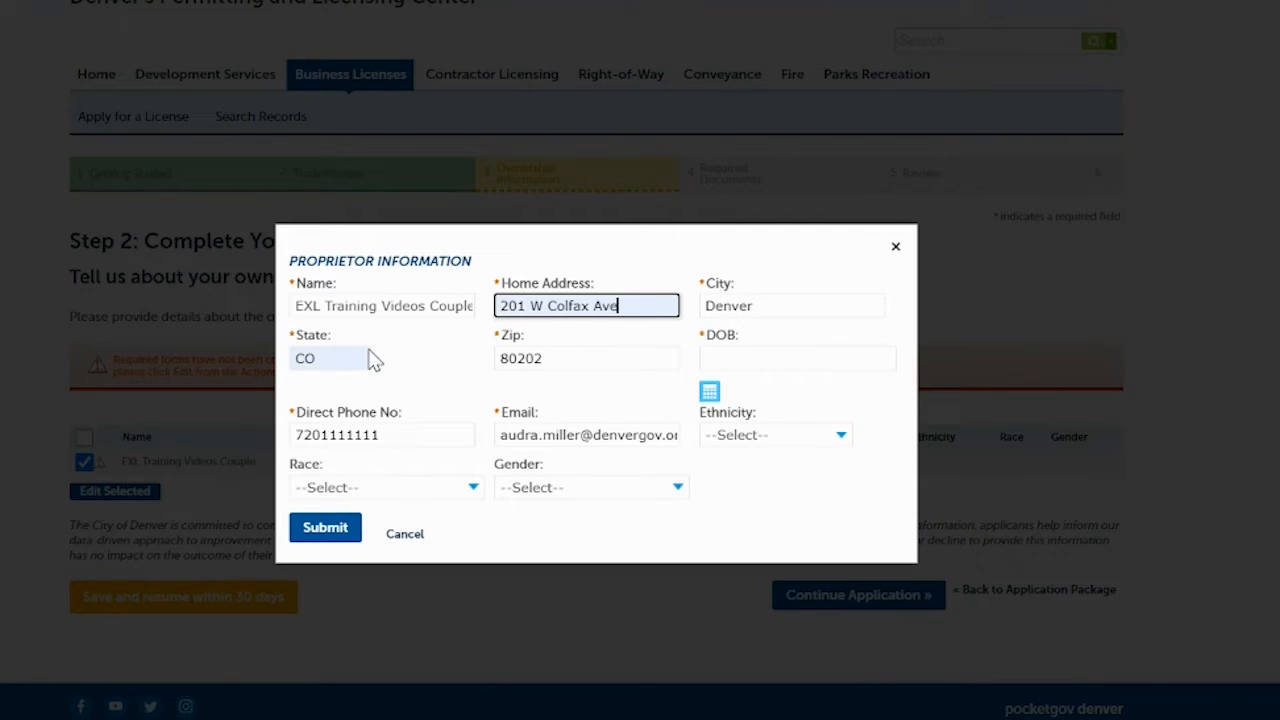
{"action": "left_click", "coordinate": [725, 362]}
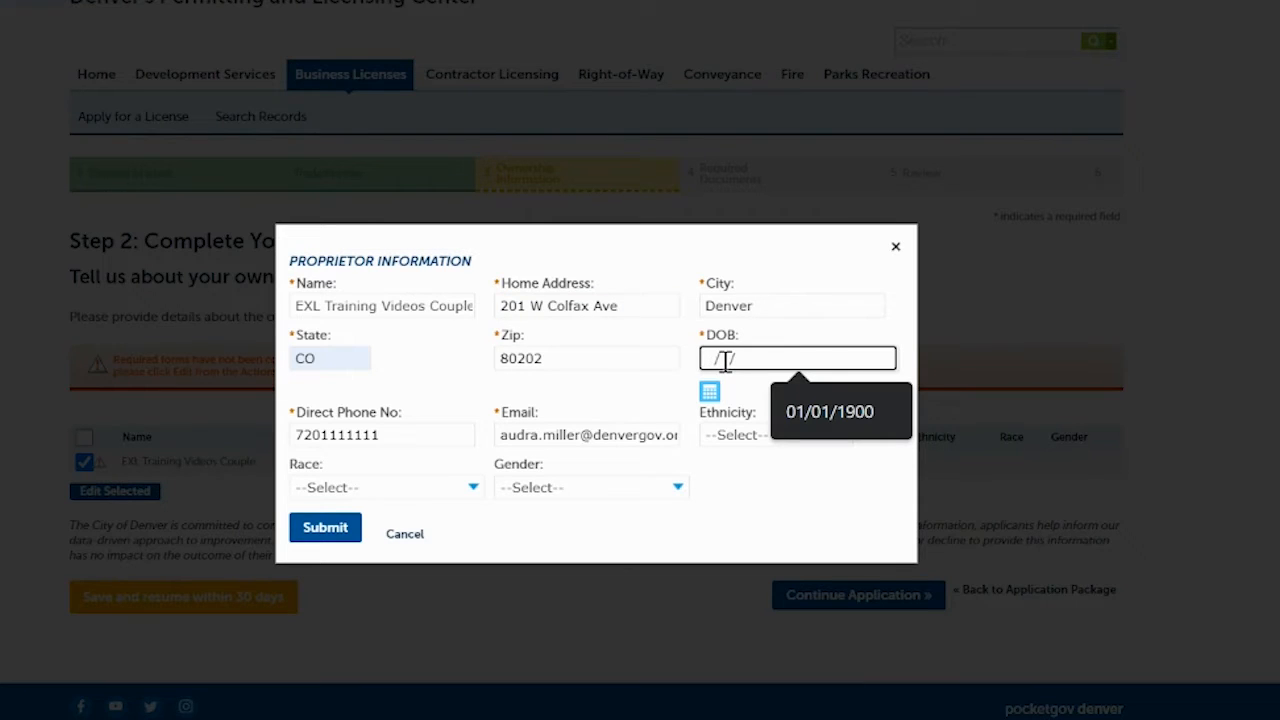
{"action": "type", "text": "01/01/1900"}
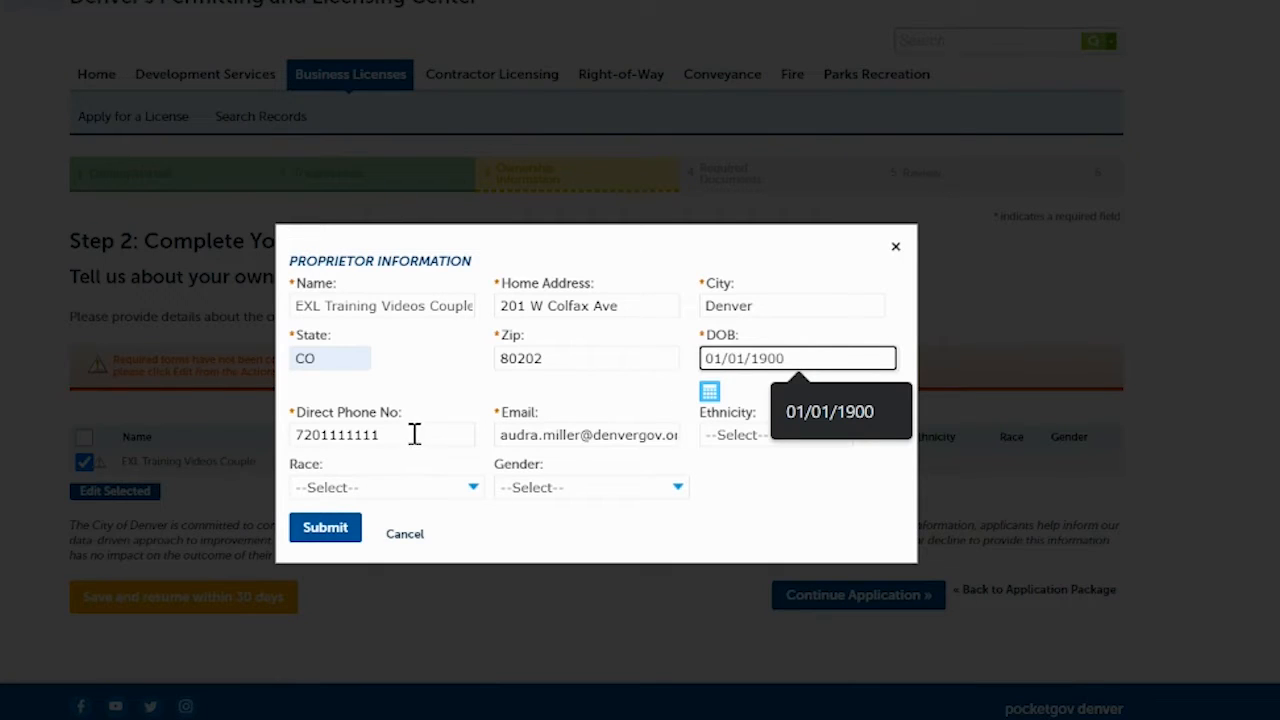
{"action": "left_click", "coordinate": [721, 499]}
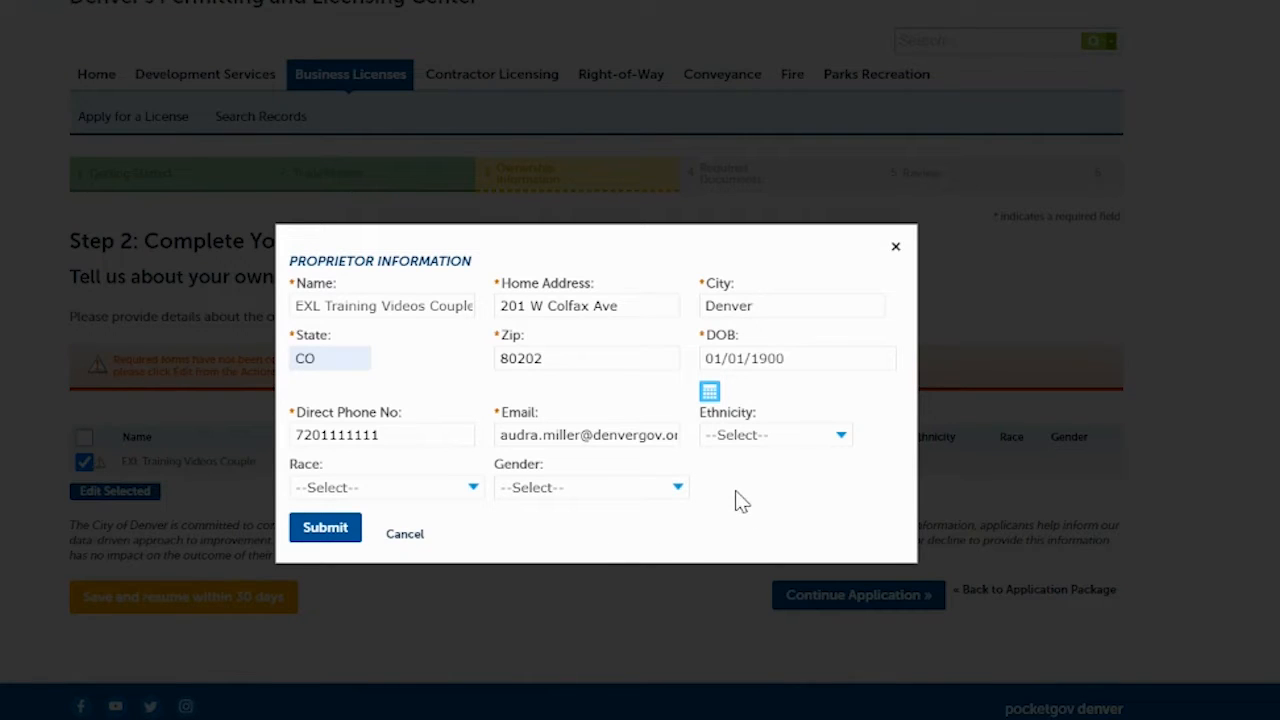
{"action": "left_click", "coordinate": [776, 439]}
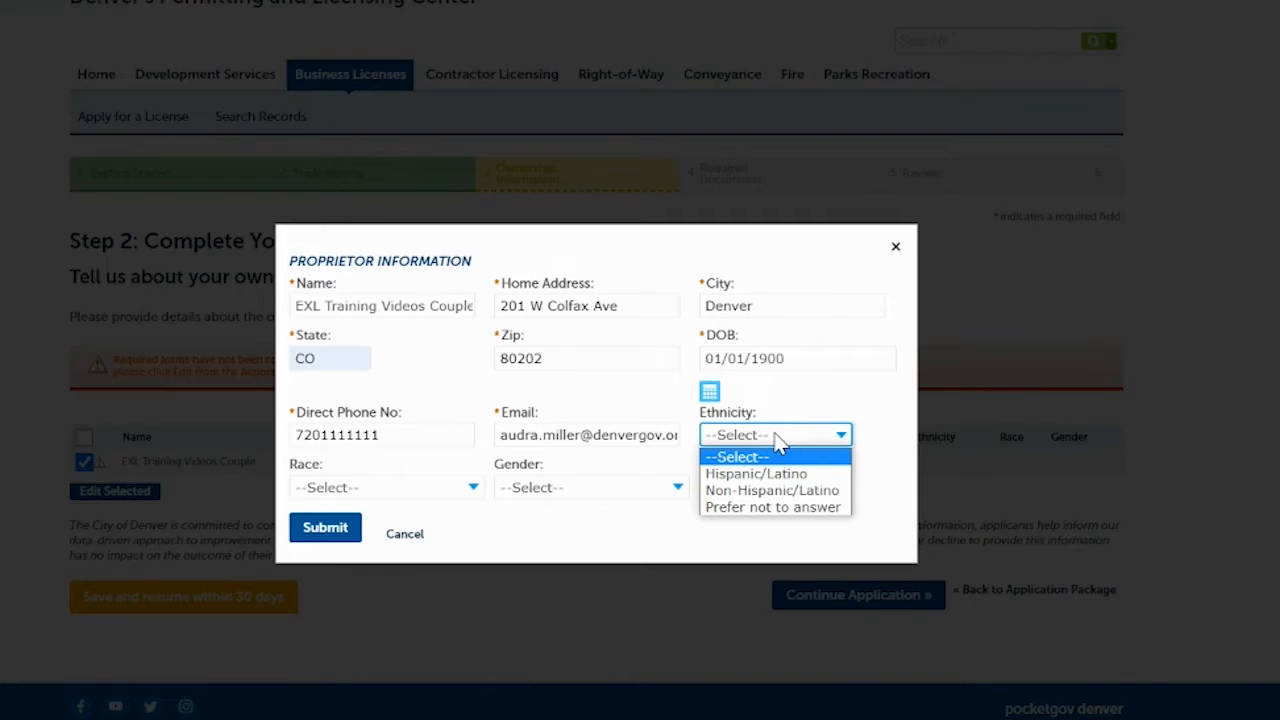
{"action": "left_click", "coordinate": [780, 443]}
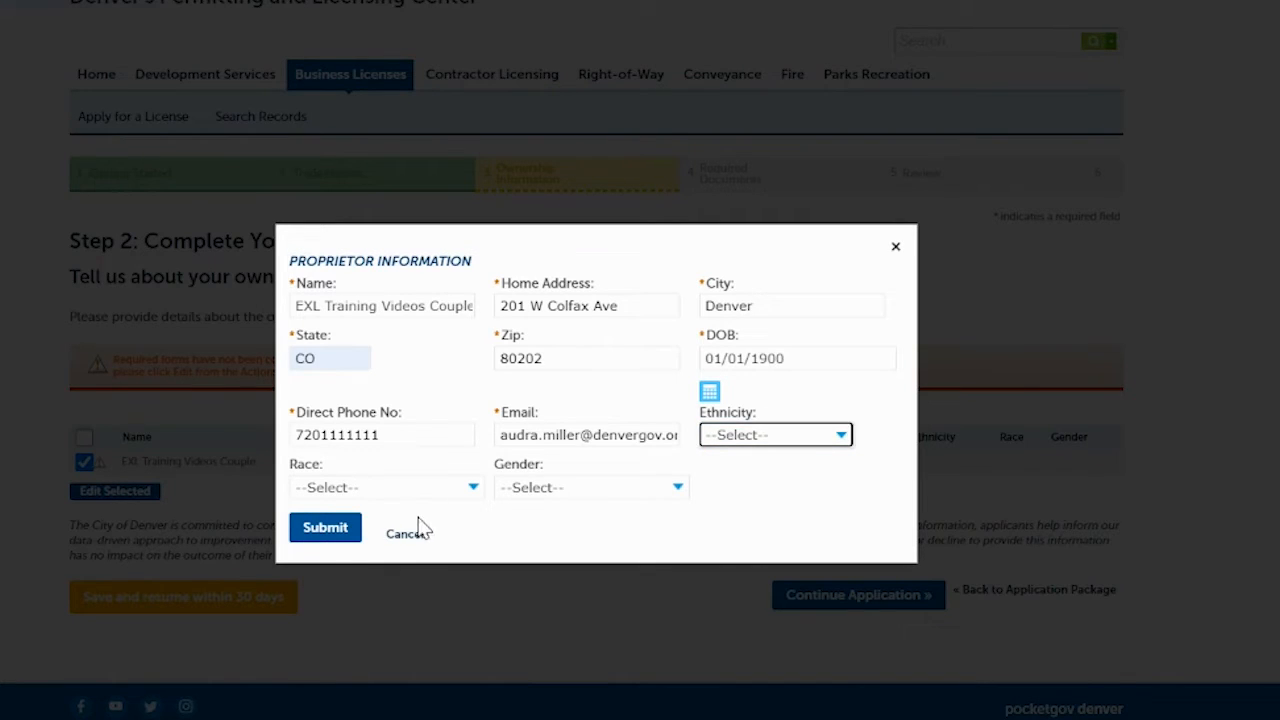
{"action": "left_click", "coordinate": [321, 530]}
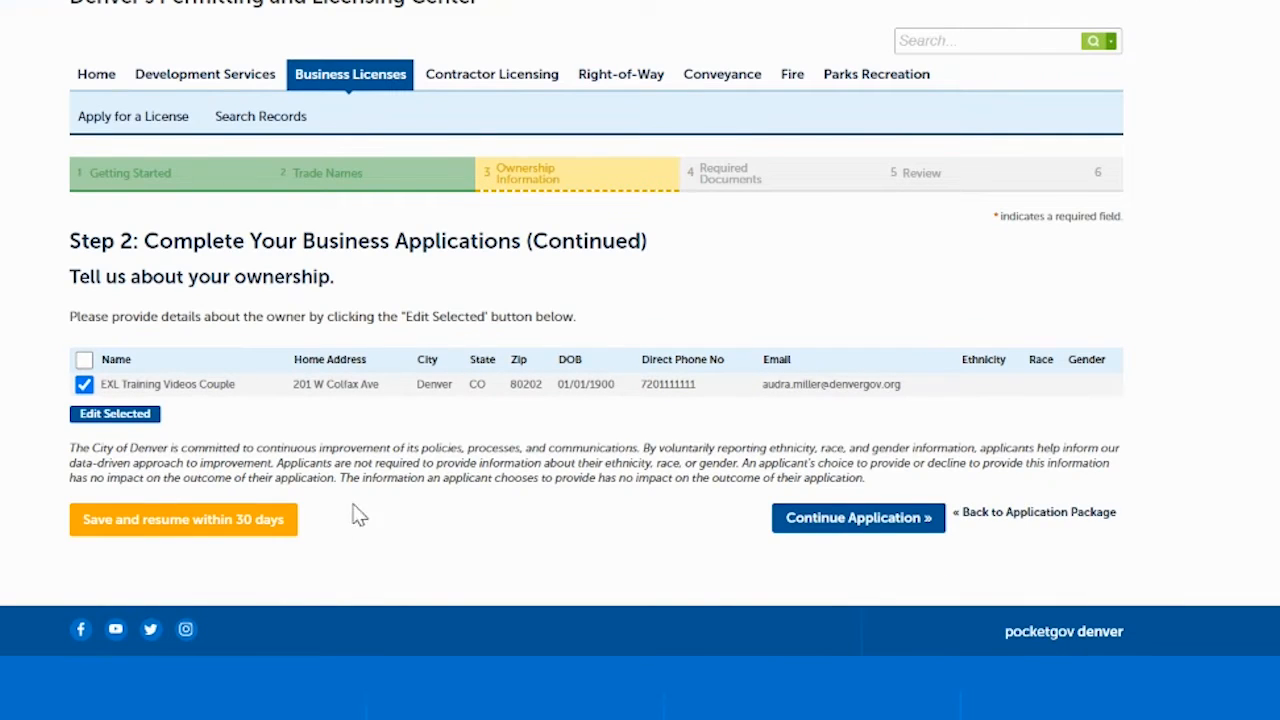
- Autofill the business telephone number and email, then continue to Required Documents
{"action": "left_click", "coordinate": [810, 518]}
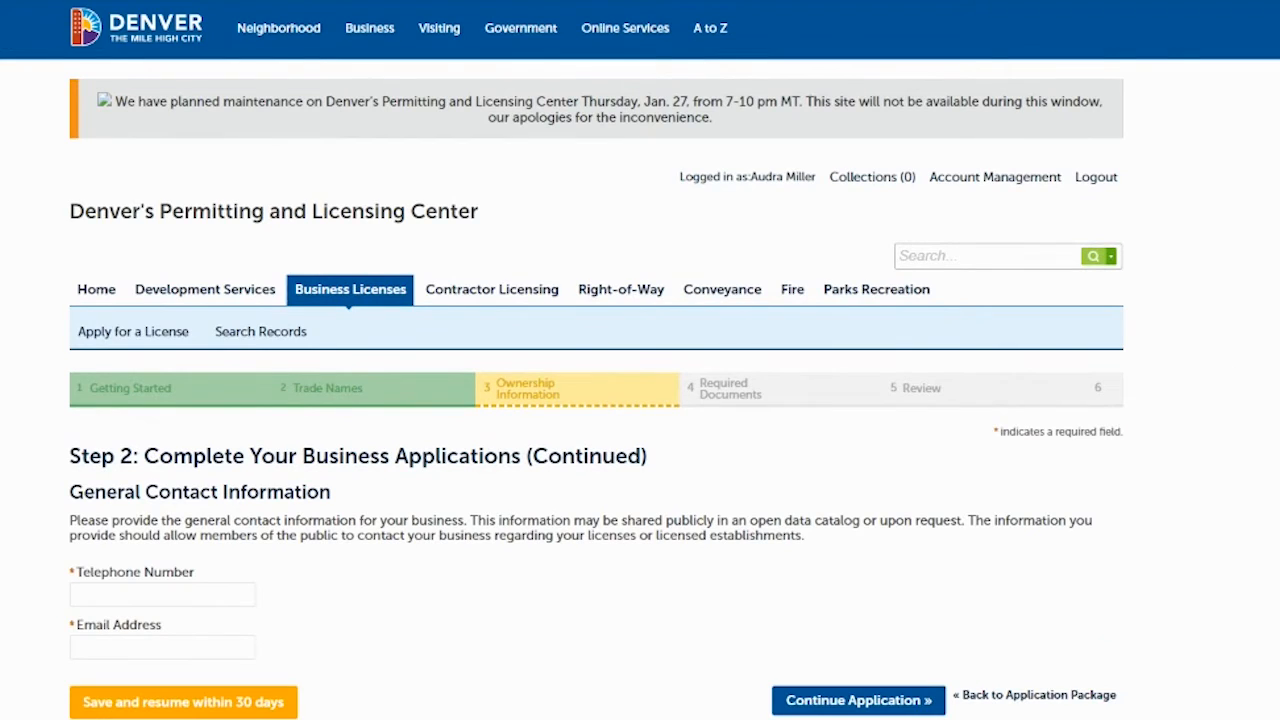
{"action": "scroll", "coordinate": [640, 360], "scroll_direction": "down", "scroll_amount": 2}
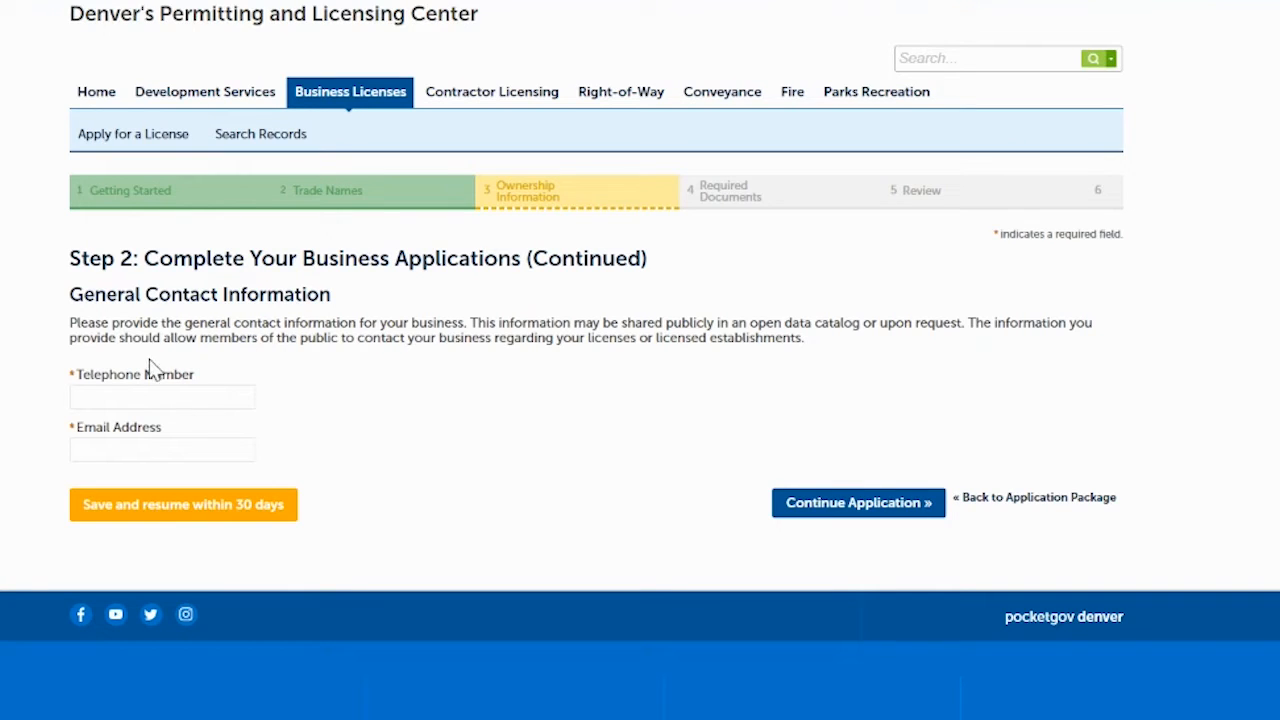
{"action": "left_click", "coordinate": [130, 401]}
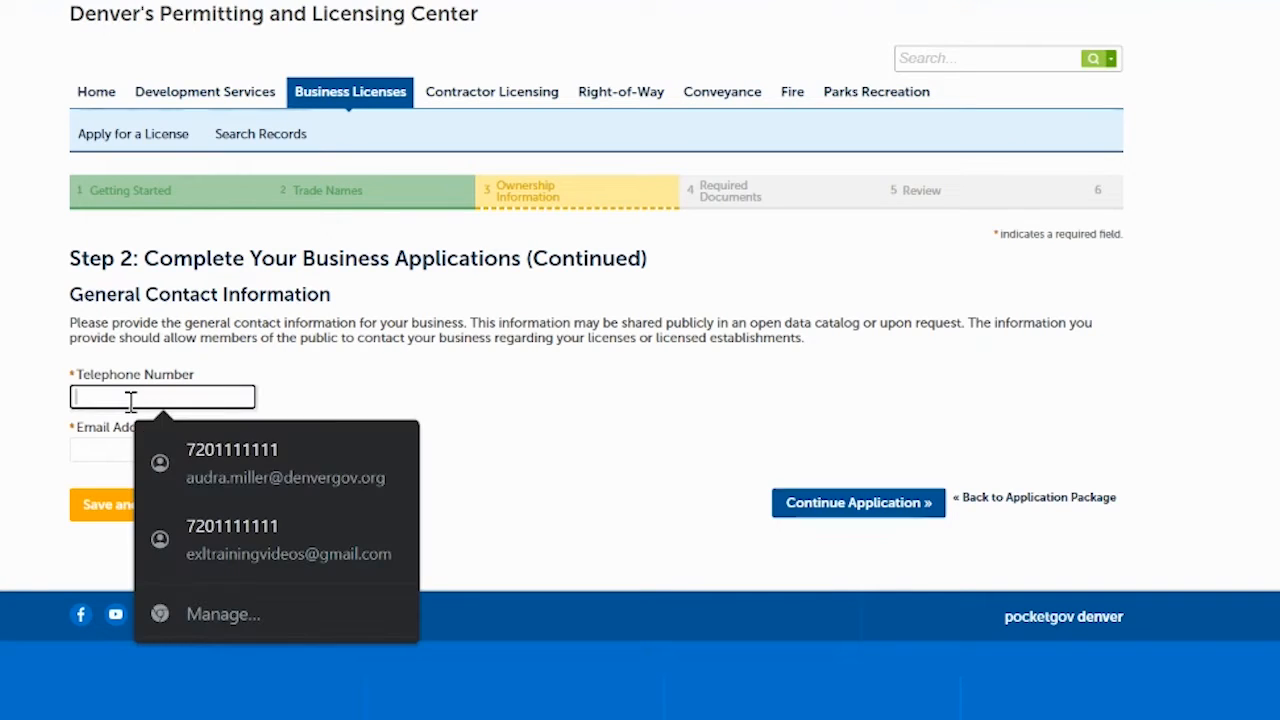
{"action": "left_click", "coordinate": [226, 462]}
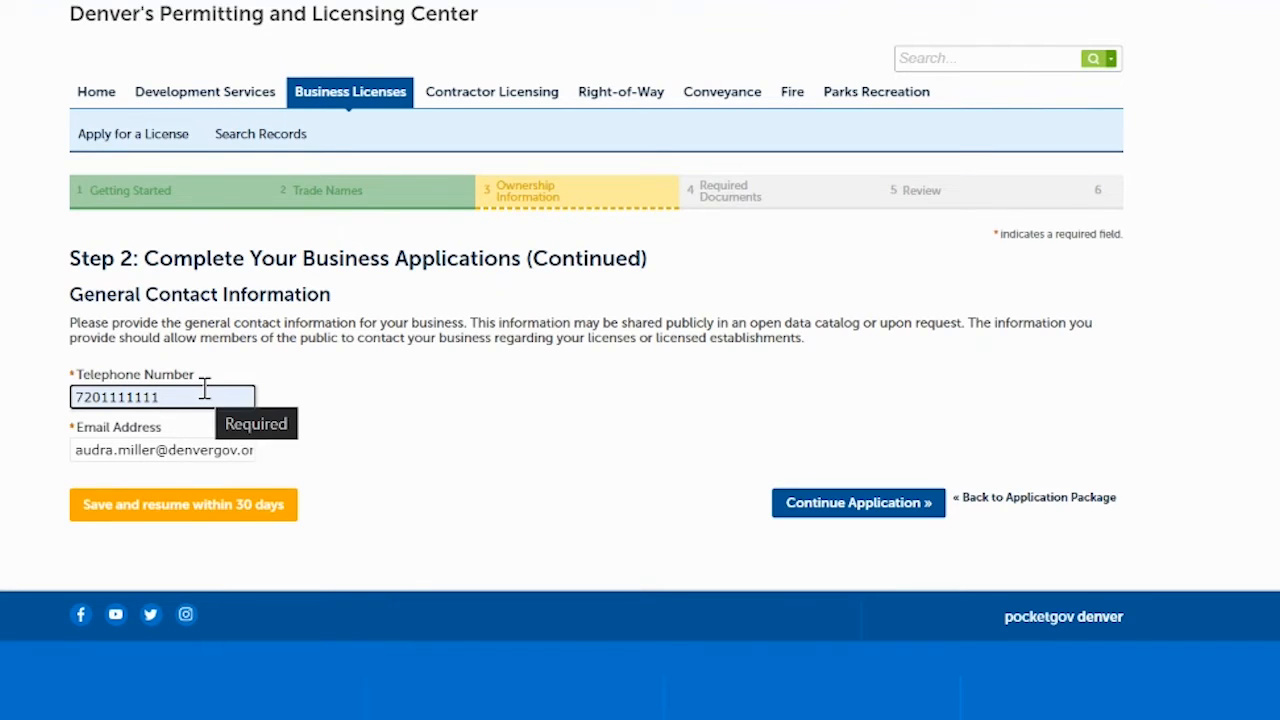
{"action": "left_click", "coordinate": [830, 510]}
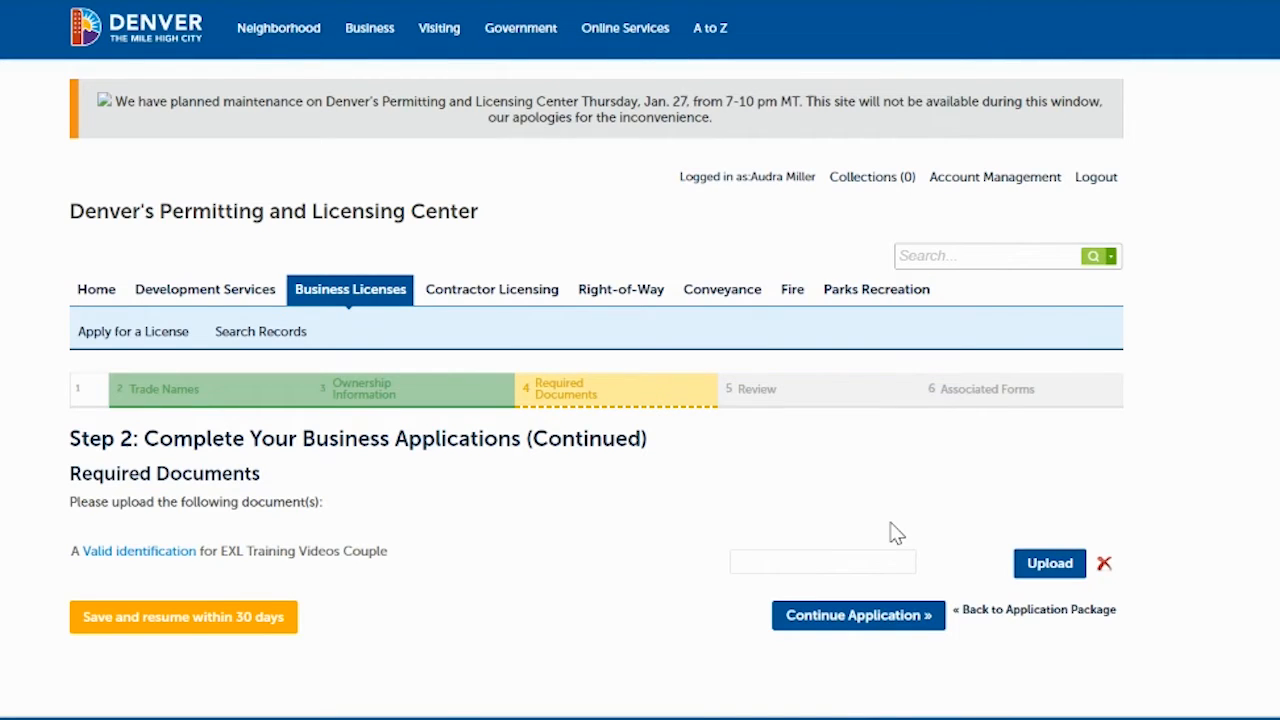
- Upload ValidID.pdf as the owner's valid identification and continue to the Review step
{"action": "left_click", "coordinate": [1047, 565]}
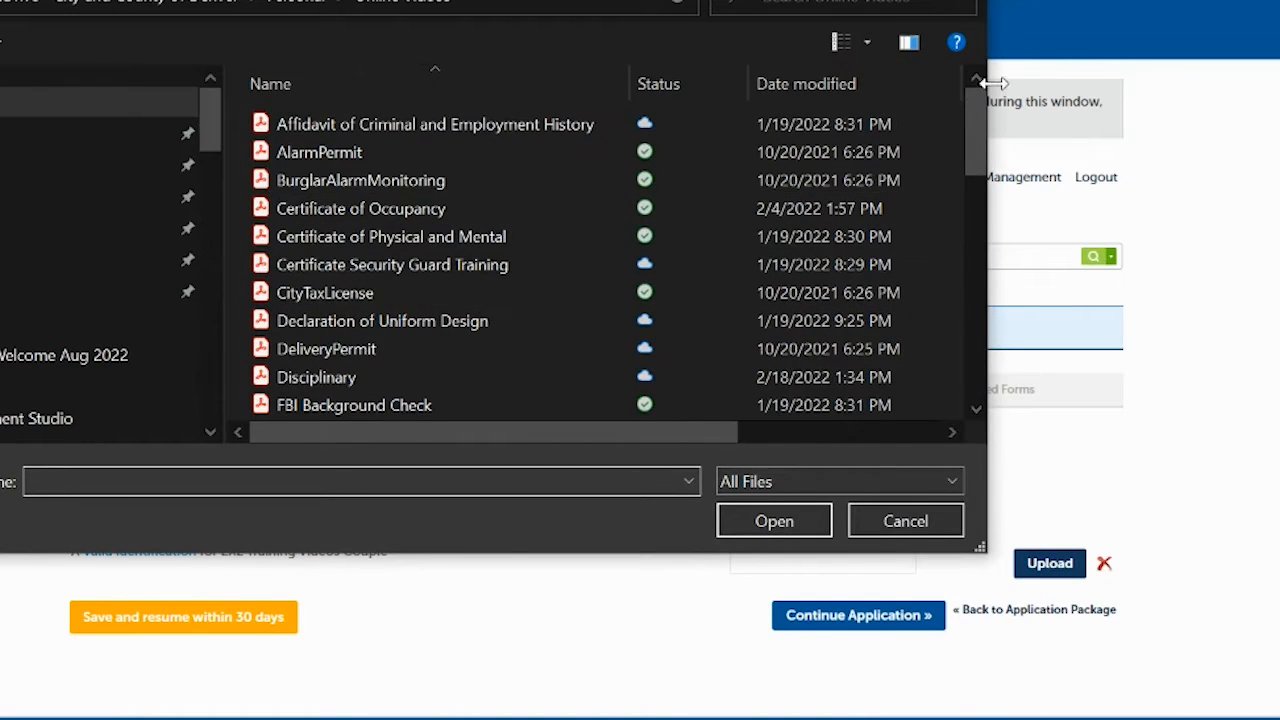
{"action": "left_click_drag", "start_coordinate": [978, 143], "coordinate": [993, 415]}
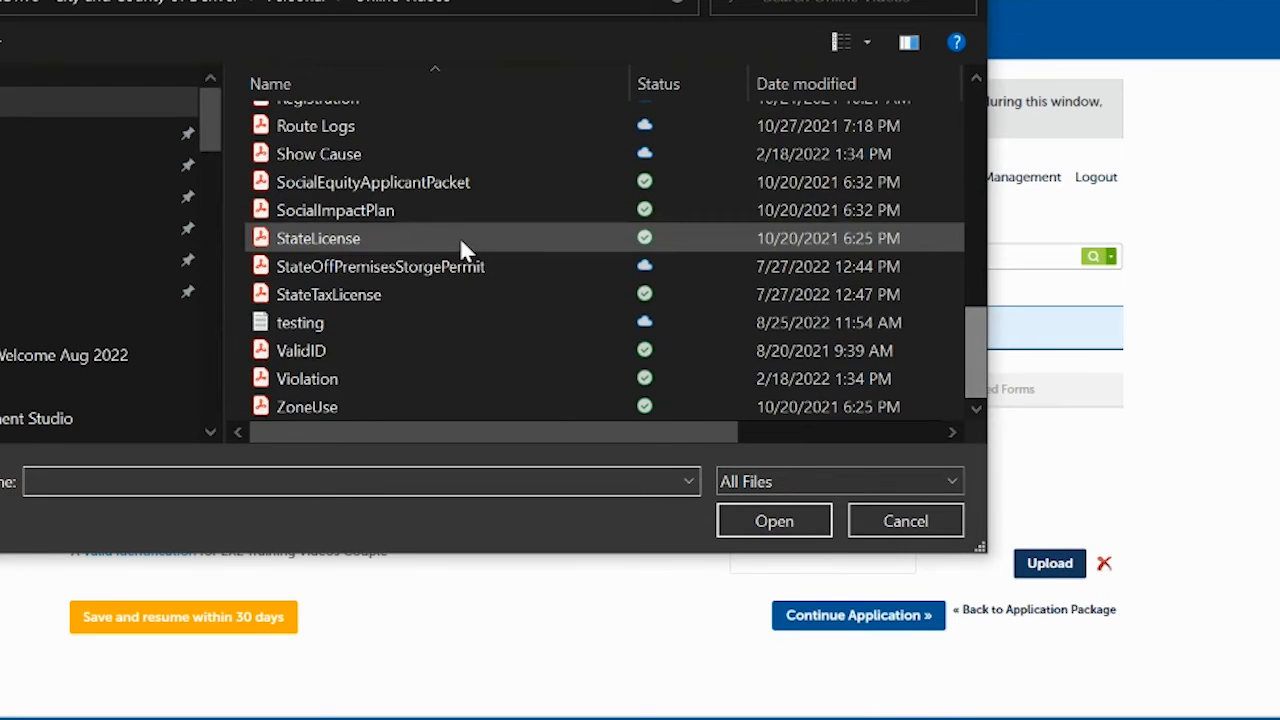
{"action": "left_click", "coordinate": [305, 352]}
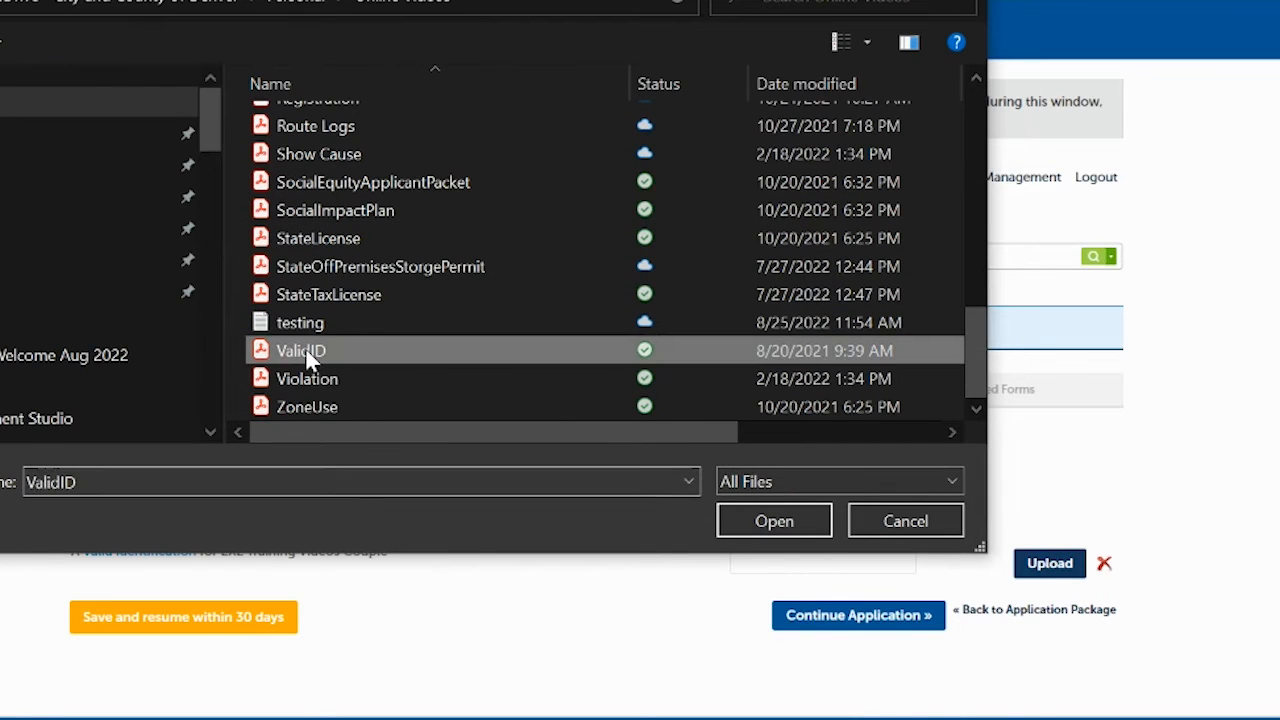
{"action": "left_click", "coordinate": [774, 520]}
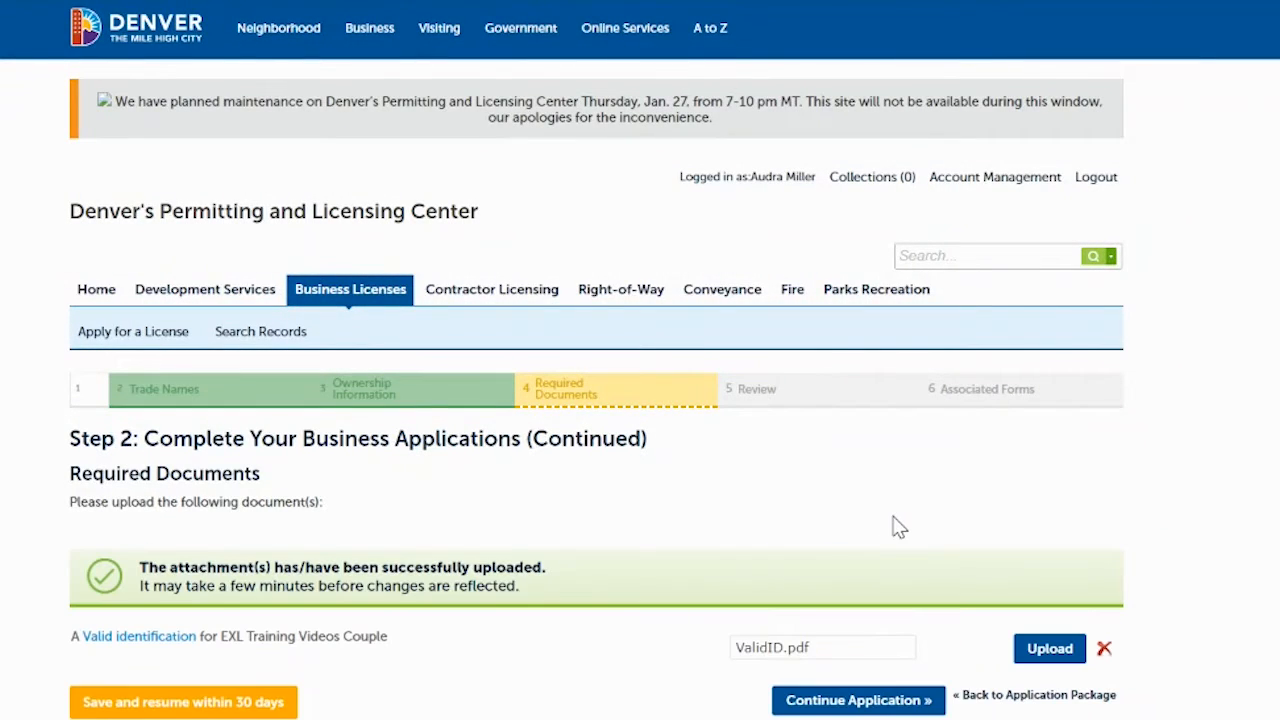
{"action": "scroll", "coordinate": [731, 474], "scroll_direction": "down", "scroll_amount": 2}
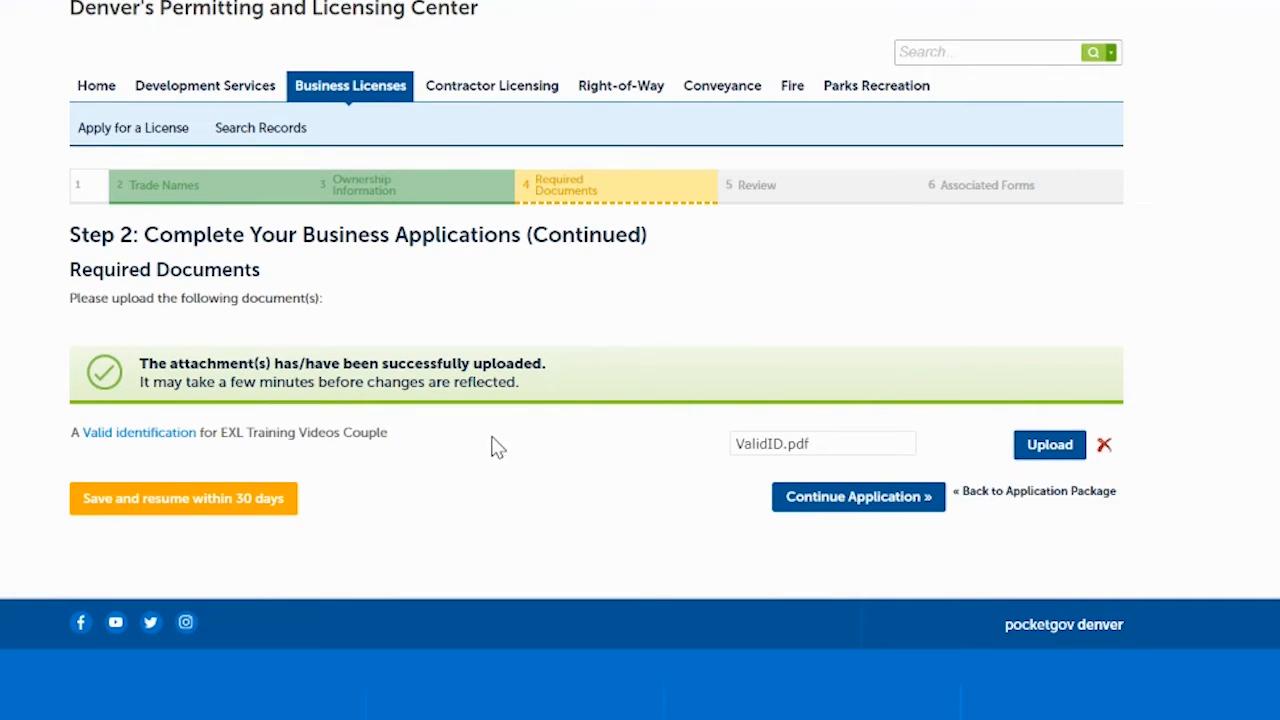
{"action": "left_click", "coordinate": [820, 508]}
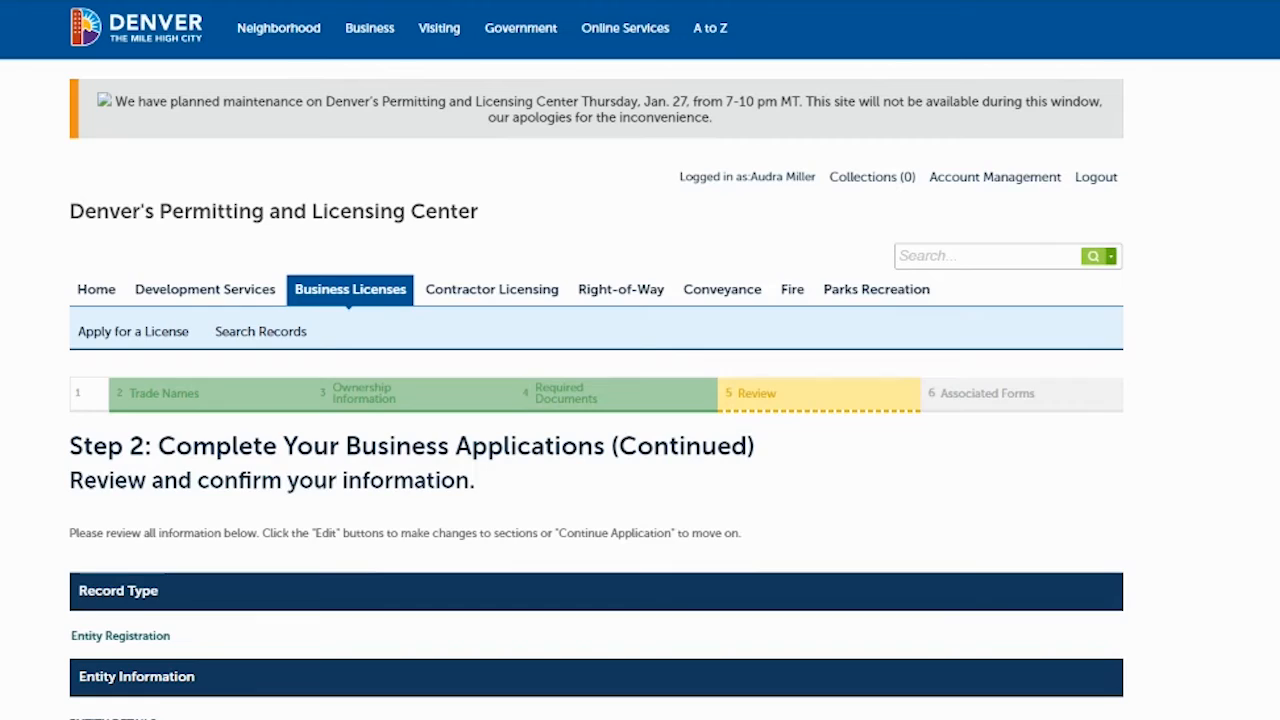
- Agree to the Entity Registration oath of application and submit the reviewed registration
{"action": "scroll", "coordinate": [596, 360], "scroll_direction": "down", "scroll_amount": 7}
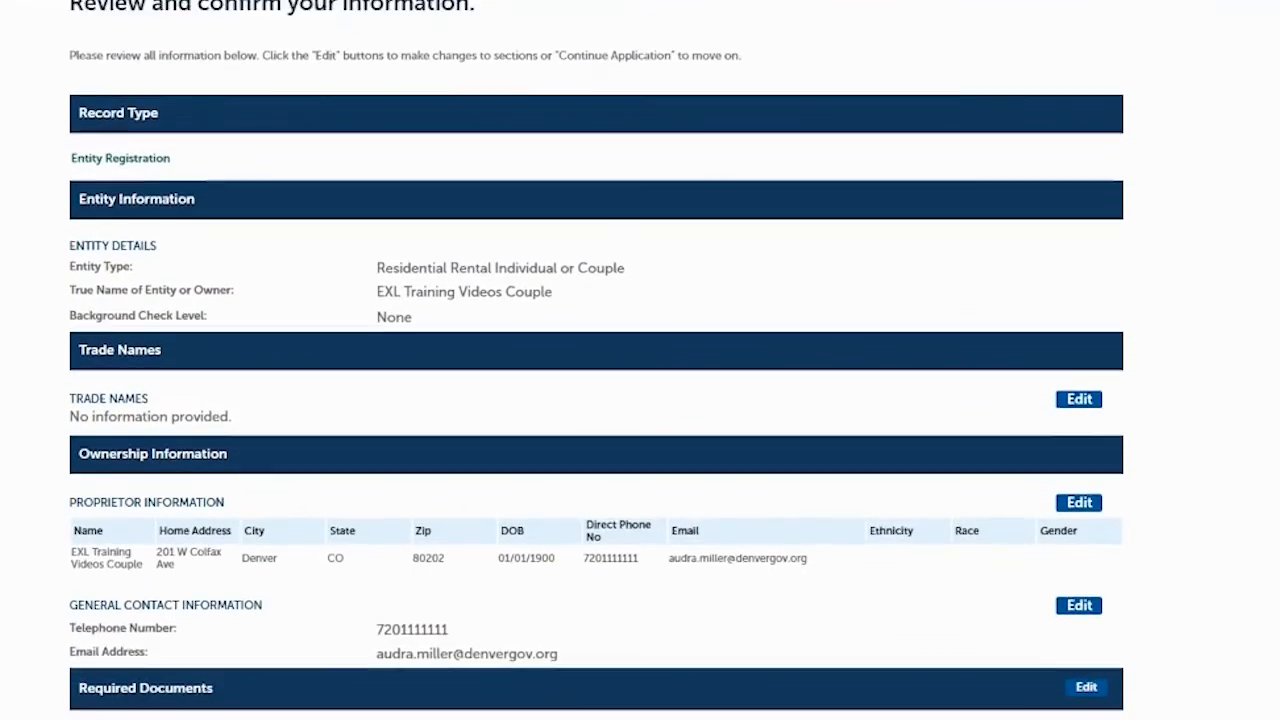
{"action": "scroll", "coordinate": [751, 300], "scroll_direction": "down", "scroll_amount": 1}
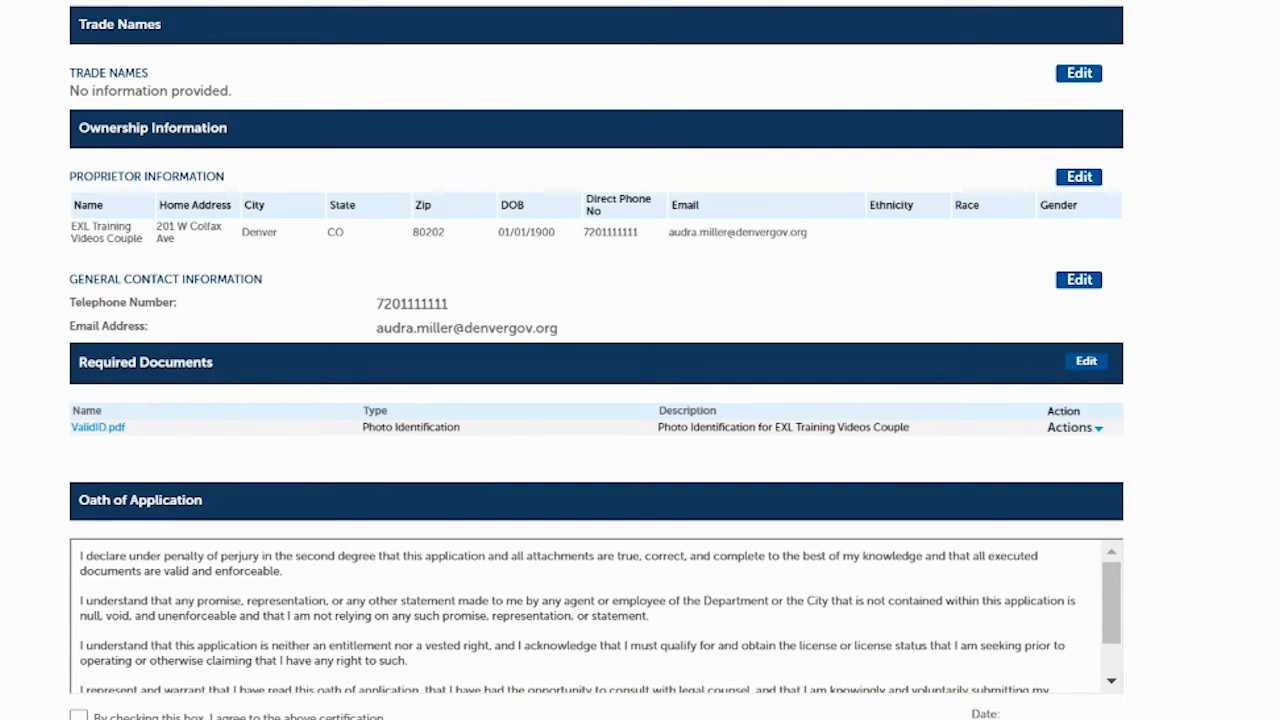
{"action": "scroll", "coordinate": [1266, 400], "scroll_direction": "down", "scroll_amount": 3}
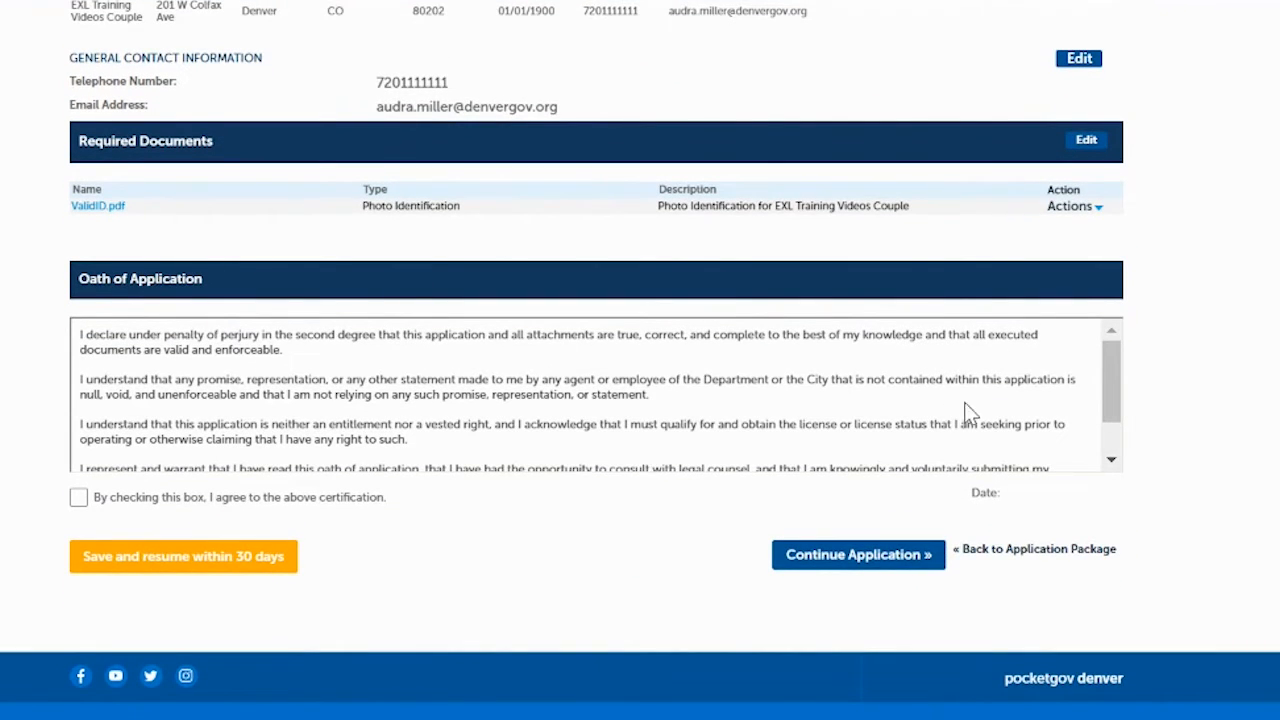
{"action": "scroll", "coordinate": [1110, 376], "scroll_direction": "down", "scroll_amount": 1}
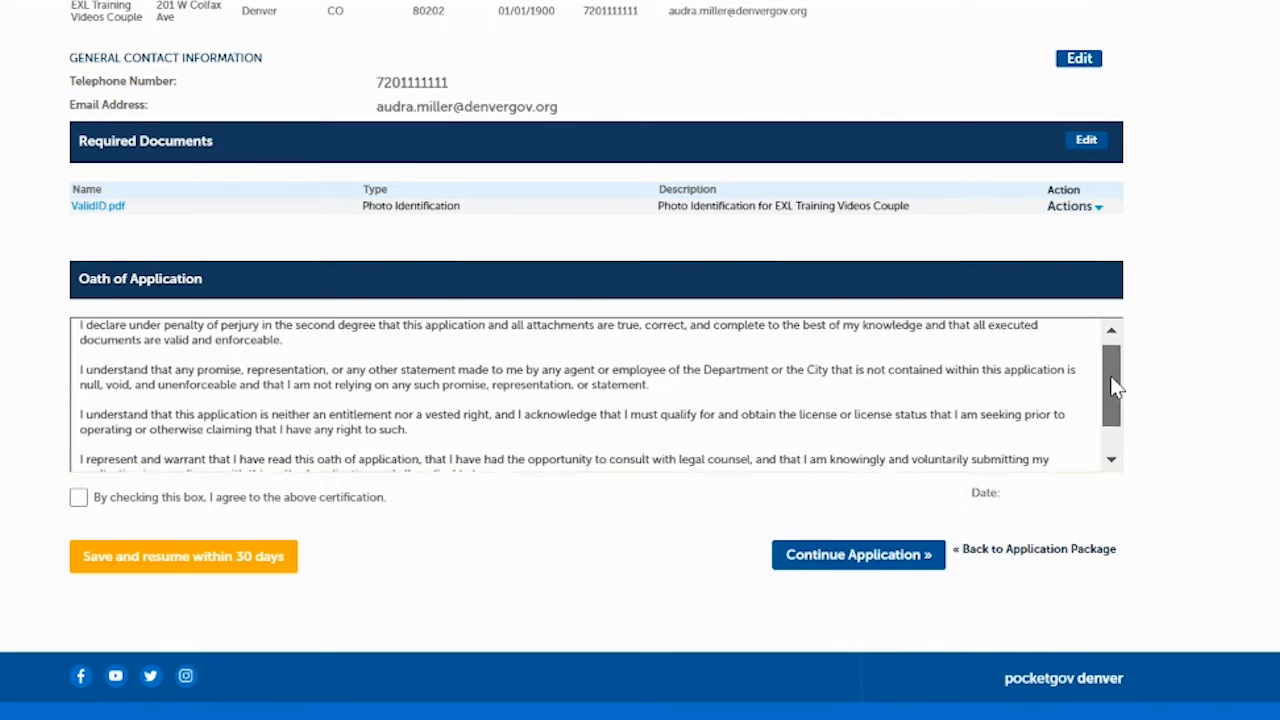
{"action": "left_click", "coordinate": [78, 498]}
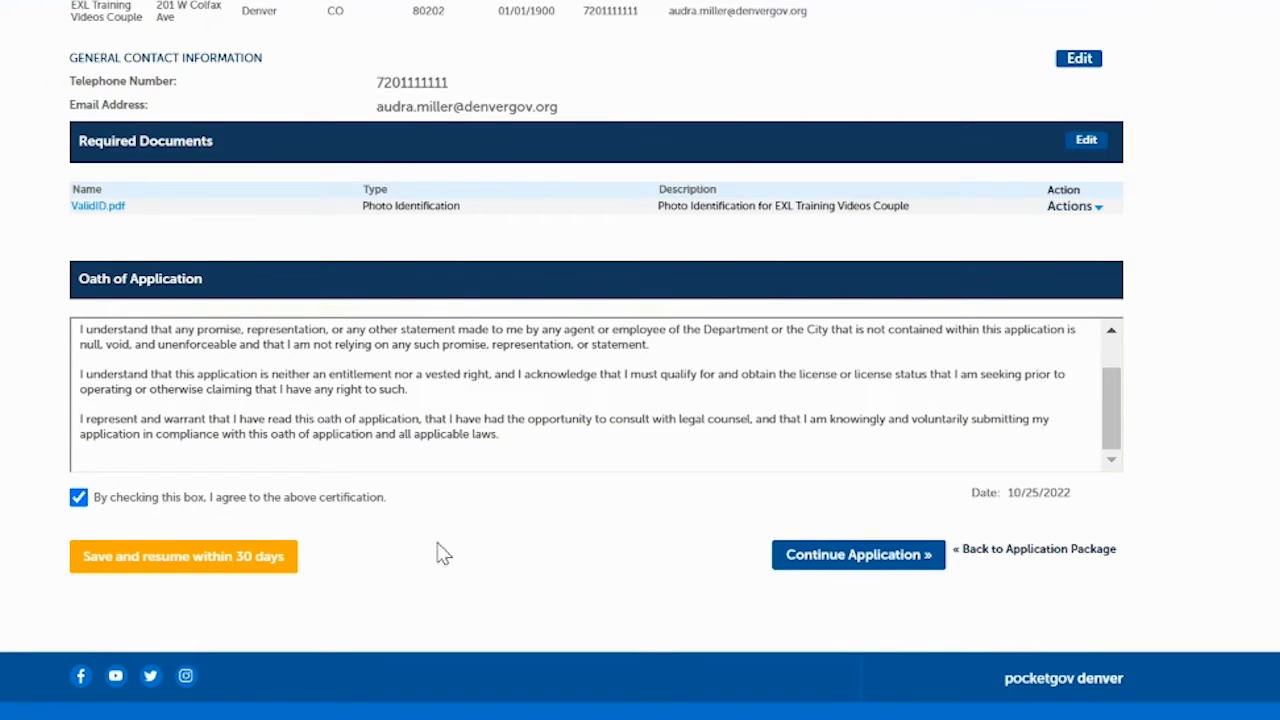
{"action": "left_click", "coordinate": [818, 558]}
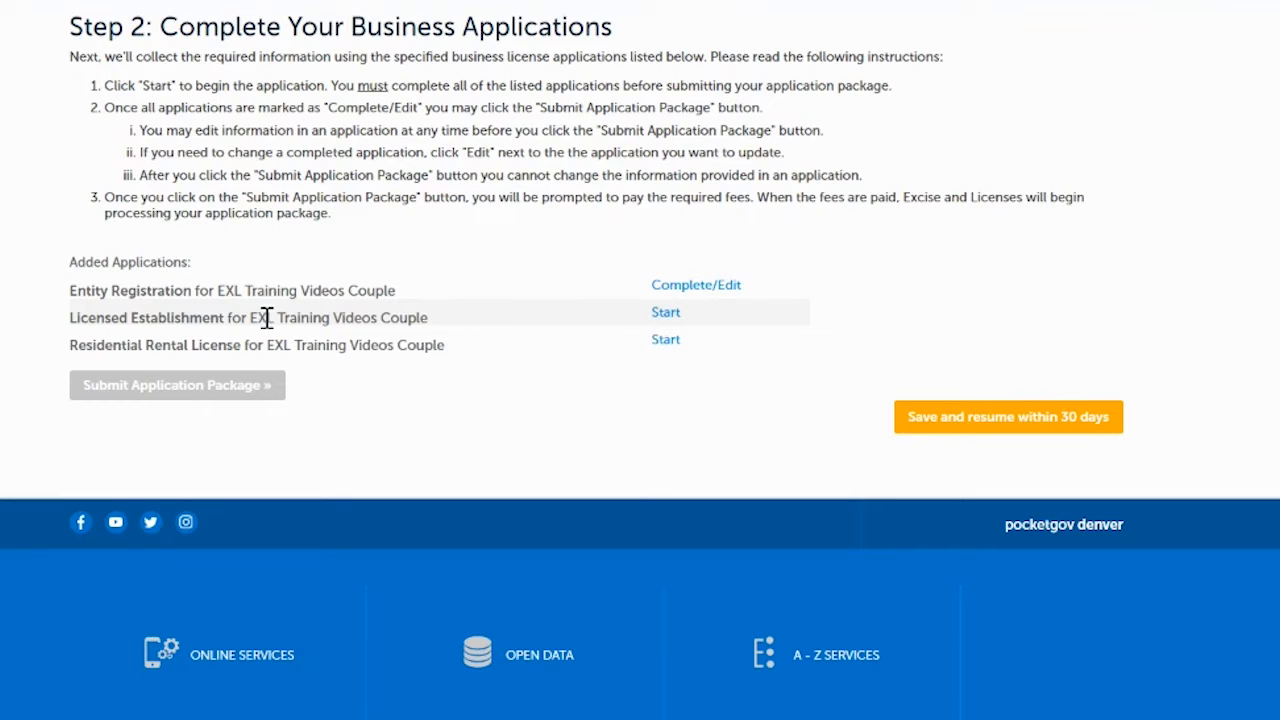
- Start the Licensed Establishment application, tick Additional Units or Suites, and confirm the location
{"action": "left_click", "coordinate": [668, 315]}
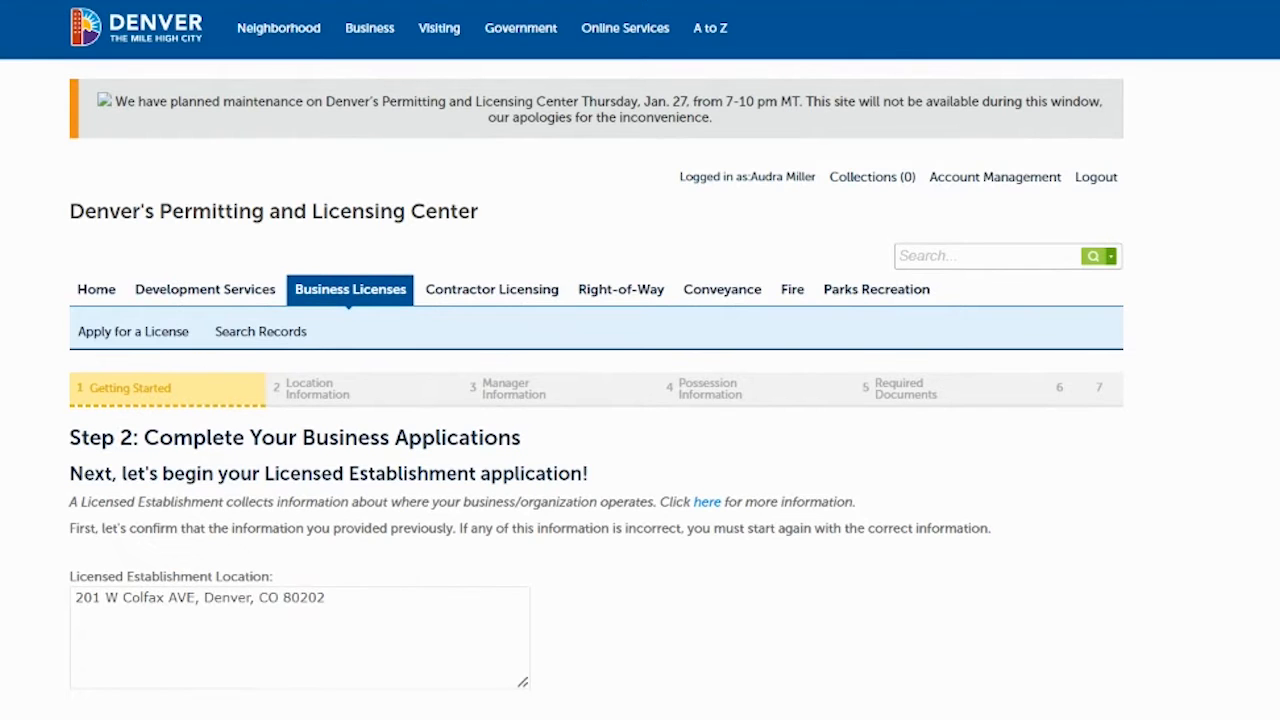
{"action": "scroll", "coordinate": [478, 412], "scroll_direction": "down", "scroll_amount": 4}
{"action": "scroll", "coordinate": [478, 412], "scroll_direction": "up", "scroll_amount": 1}
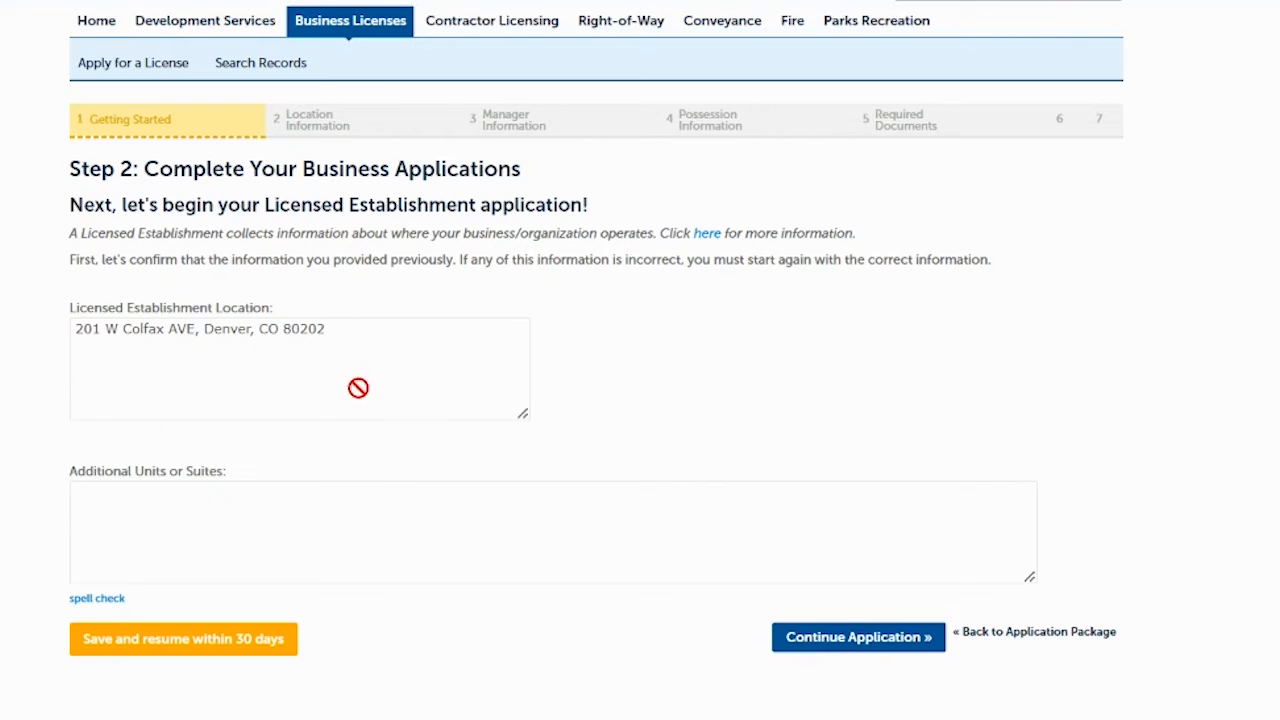
{"action": "left_click", "coordinate": [520, 543]}
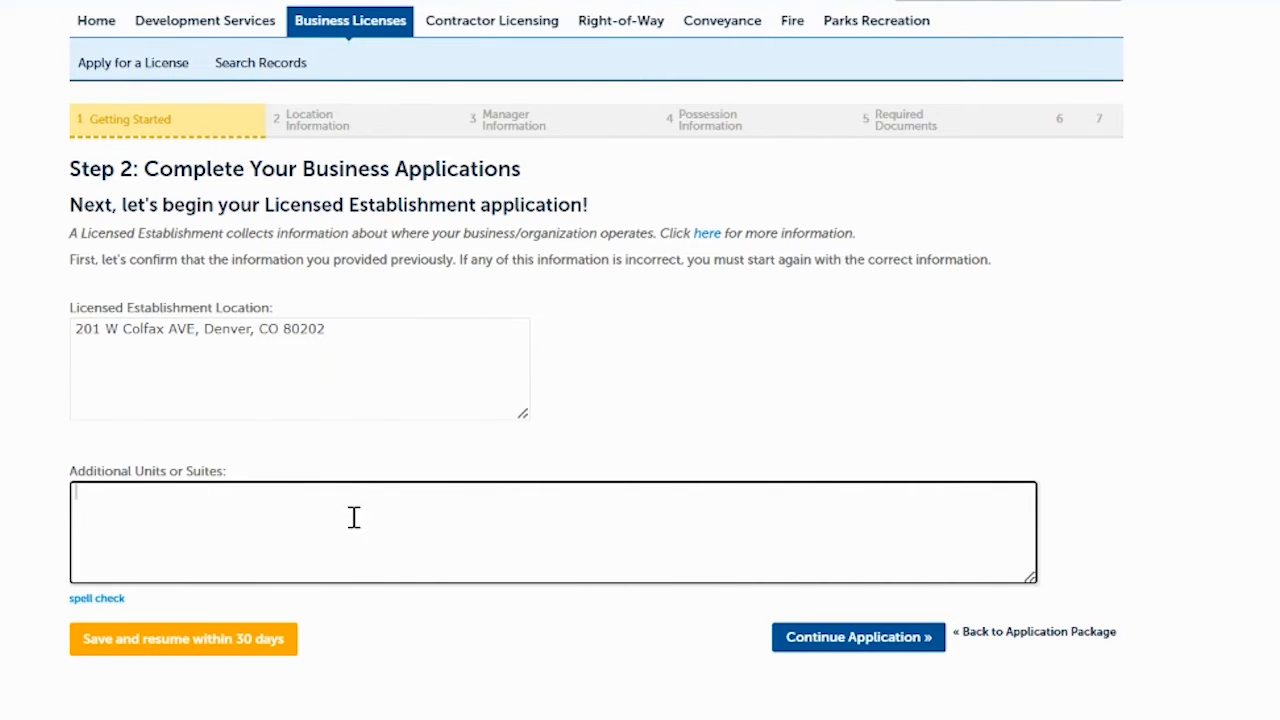
{"action": "left_click", "coordinate": [857, 642]}
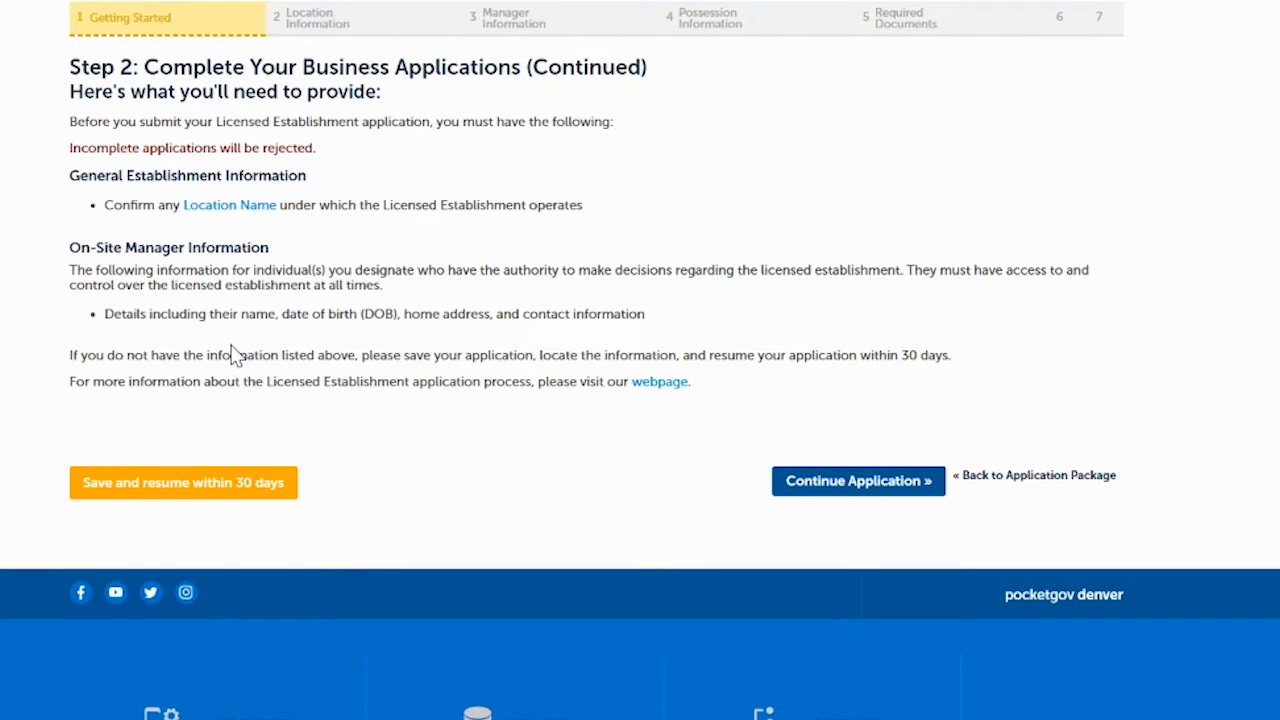
- Pass Location Information with Location Name left blank to reach Manager Information
{"action": "left_click", "coordinate": [810, 484]}
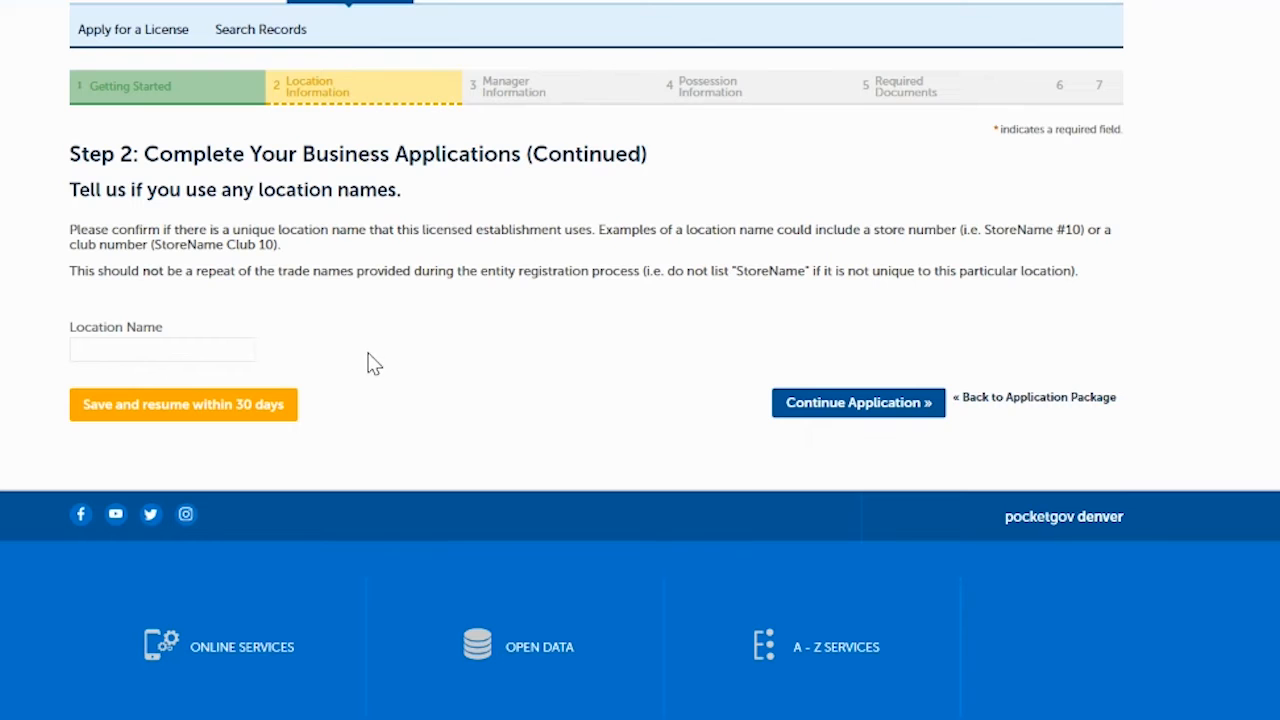
{"action": "left_click", "coordinate": [811, 403]}
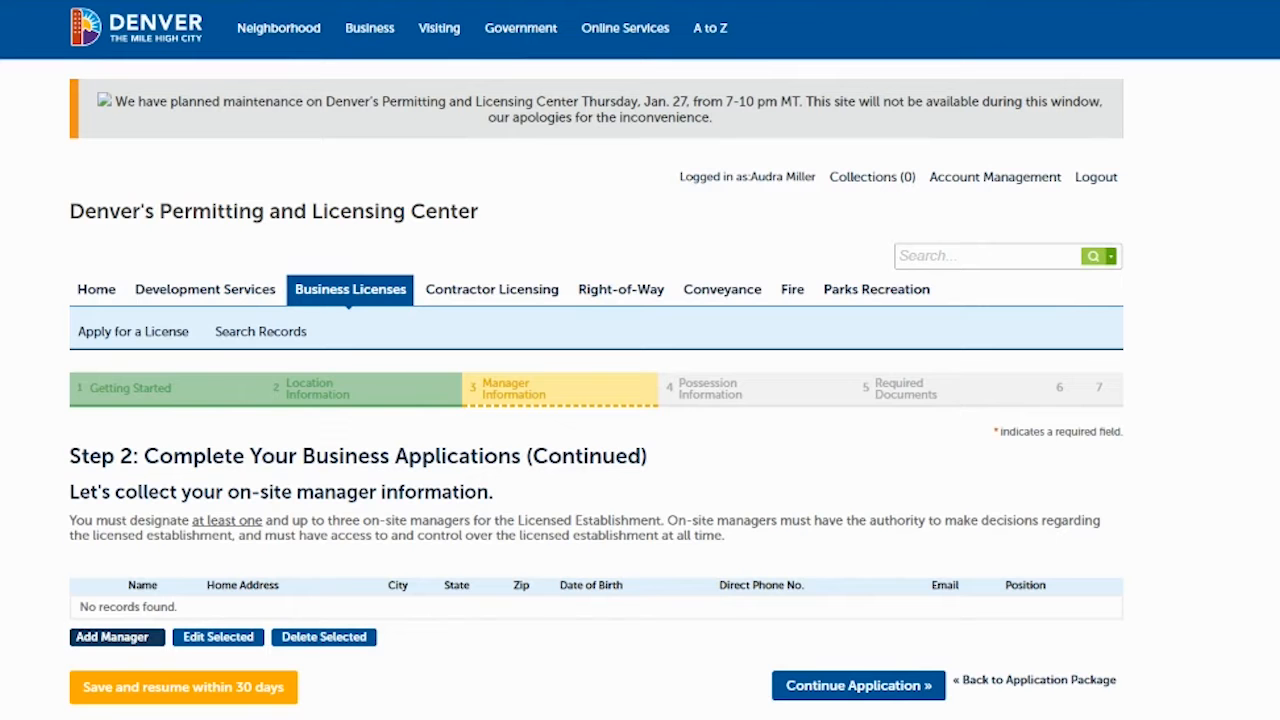
{"action": "scroll", "coordinate": [380, 397], "scroll_direction": "down", "scroll_amount": 3}
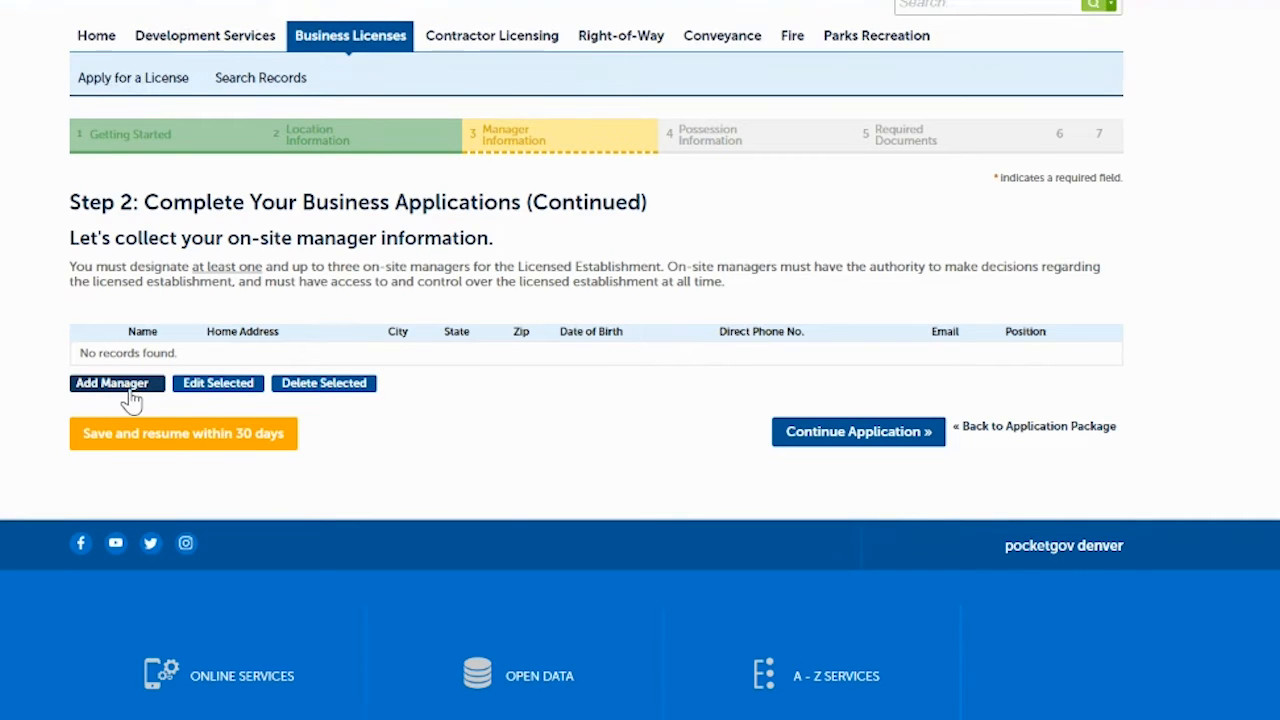
- Add an on-site manager from saved details, with birth date 01/01/1900 and position Manager
{"action": "left_click", "coordinate": [128, 386]}
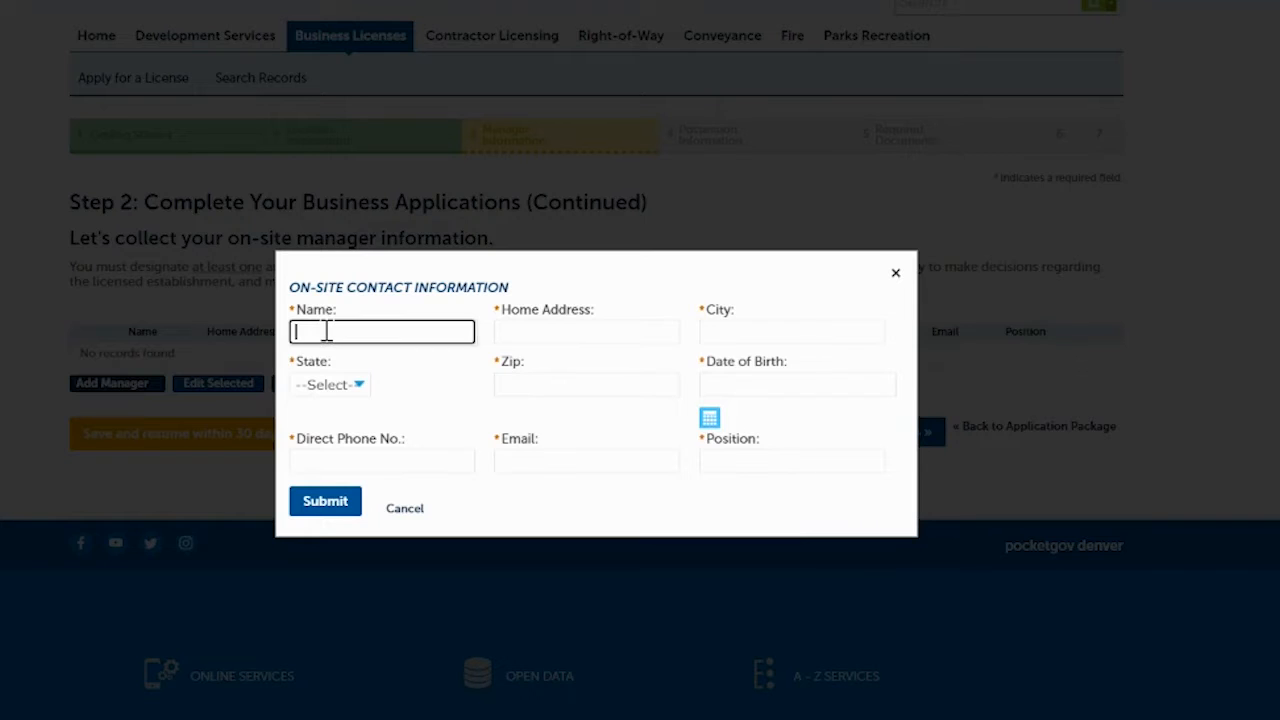
{"action": "left_click", "coordinate": [326, 331]}
{"action": "left_click", "coordinate": [590, 512]}
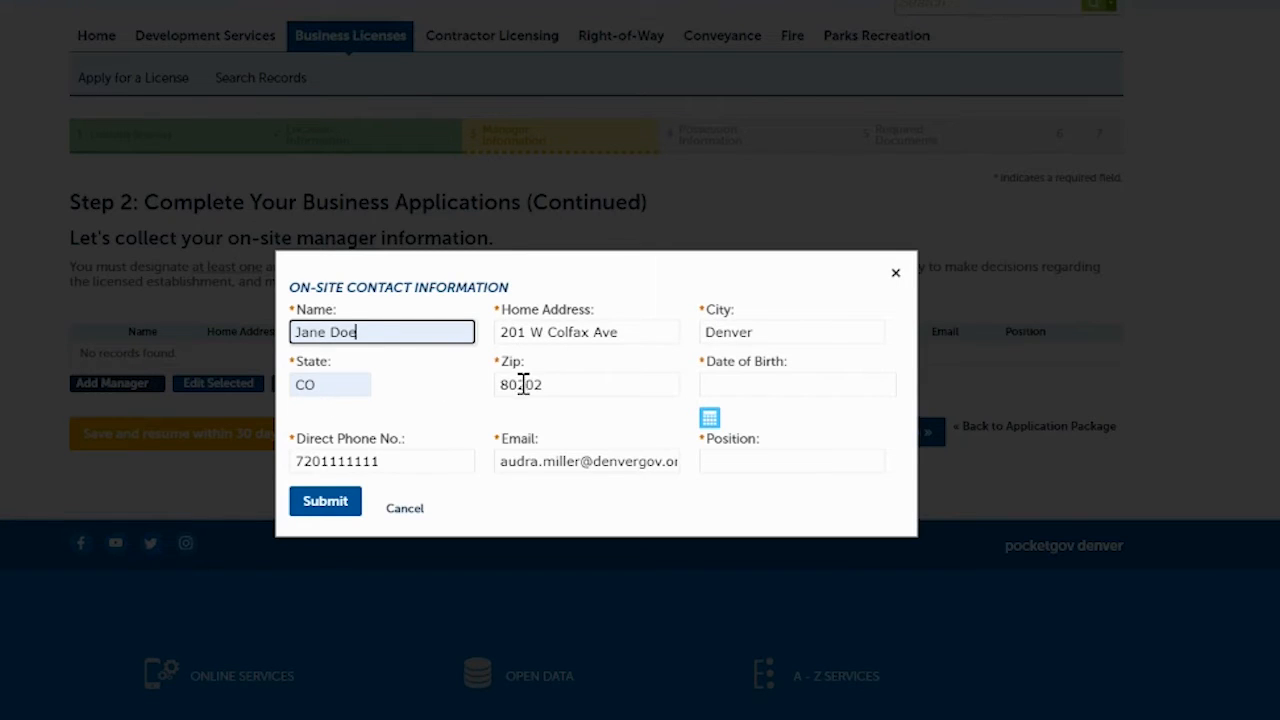
{"action": "left_click", "coordinate": [754, 389]}
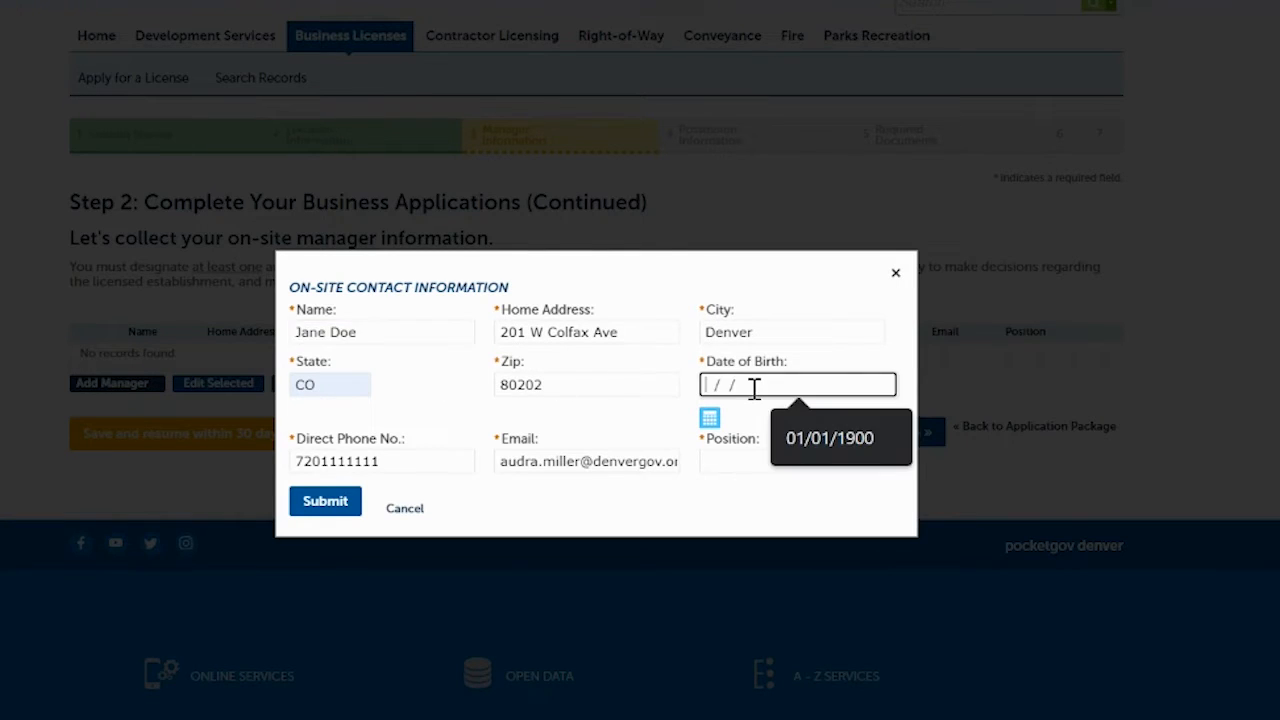
{"action": "type", "text": "010"}
{"action": "left_click", "coordinate": [540, 520]}
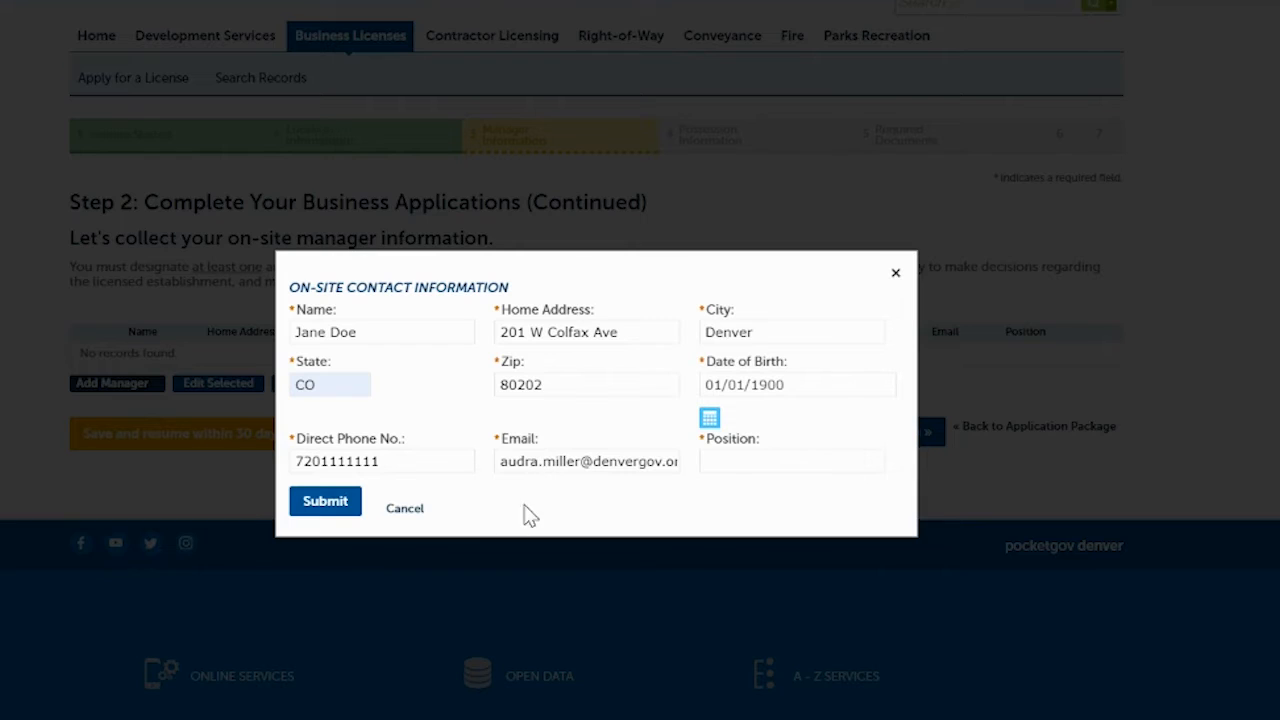
{"action": "left_click", "coordinate": [731, 464]}
{"action": "type", "text": "Manager"}
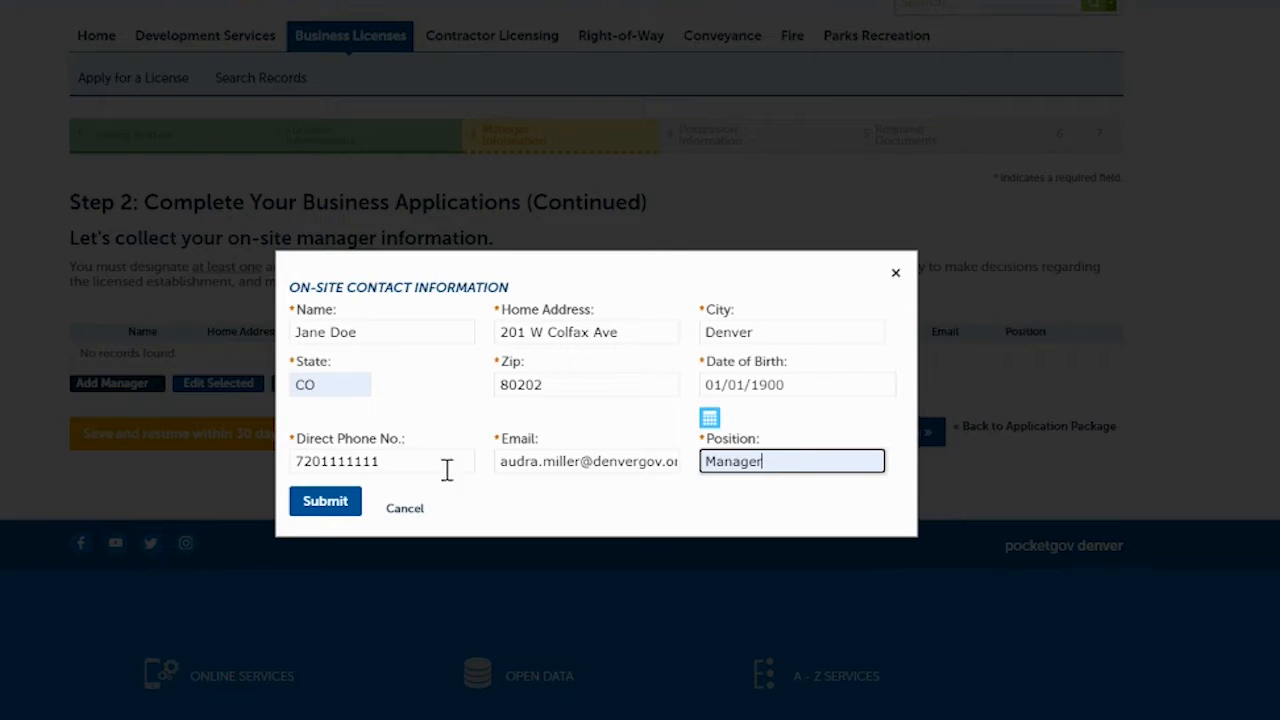
{"action": "left_click", "coordinate": [323, 506]}
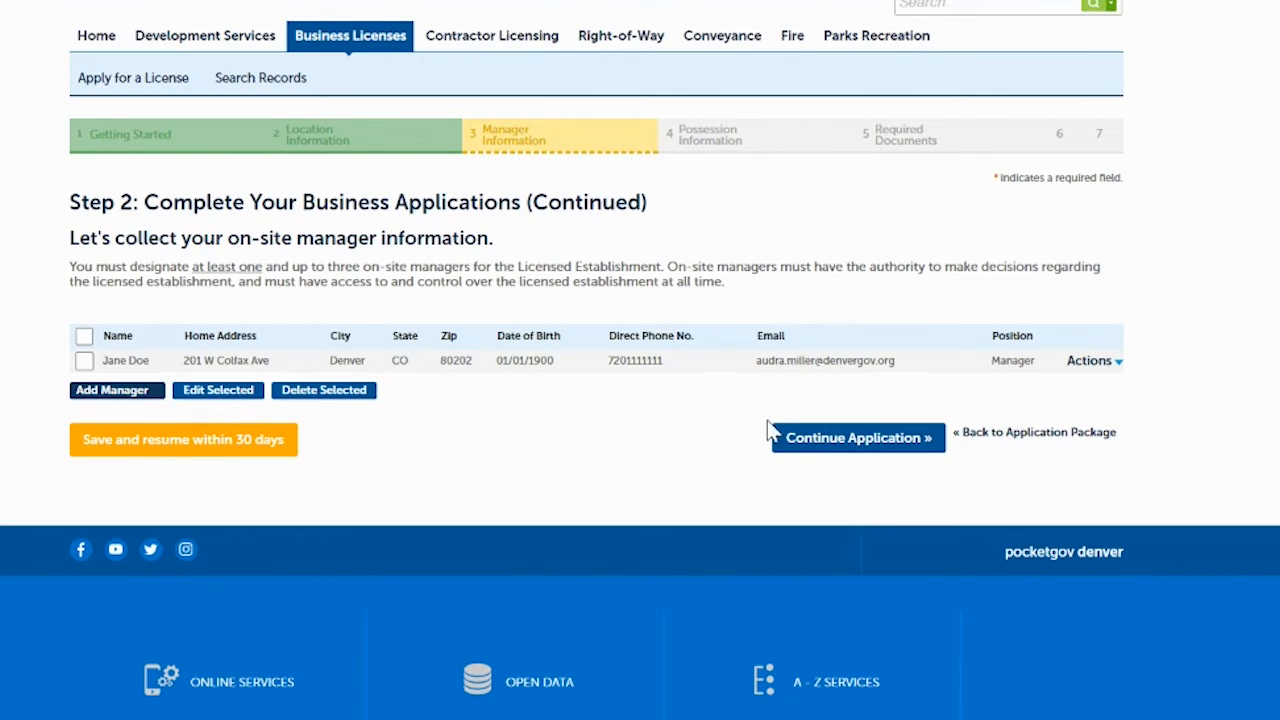
- Answer Own to the property-possession question and continue to the review
{"action": "left_click", "coordinate": [836, 440]}
{"action": "scroll", "coordinate": [545, 330], "scroll_direction": "down", "scroll_amount": 1}
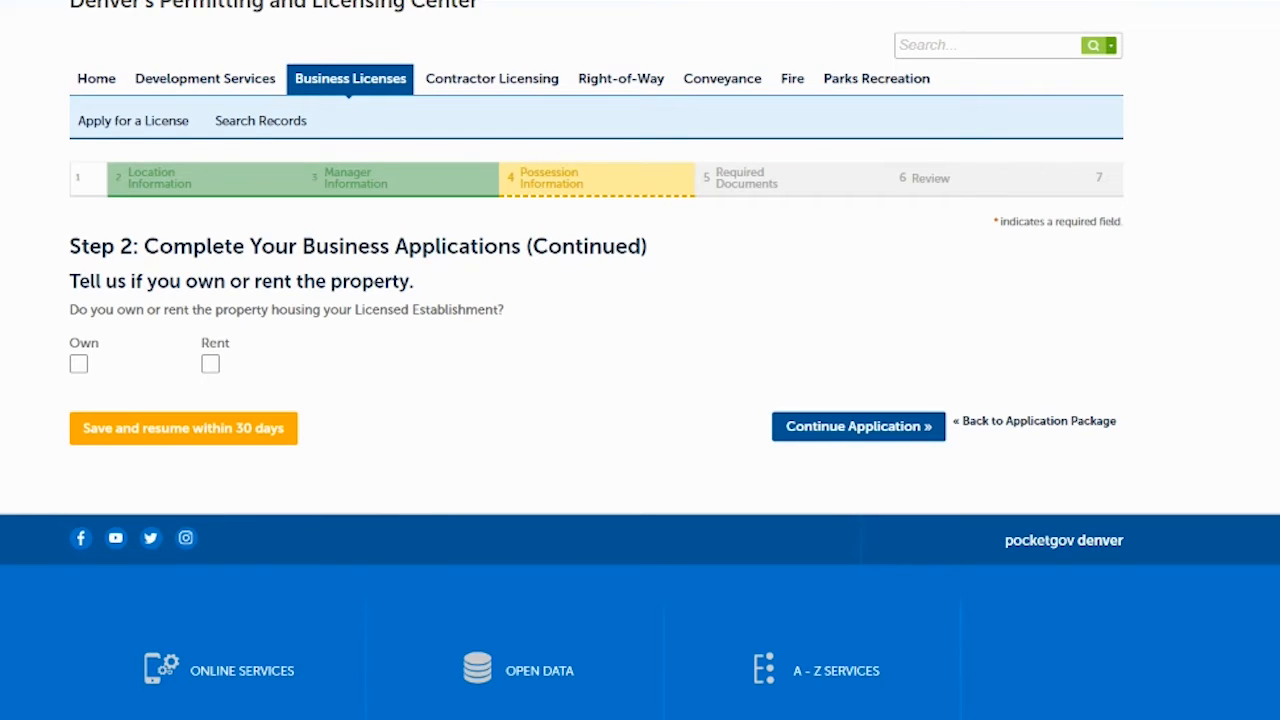
{"action": "left_click", "coordinate": [79, 366]}
{"action": "left_click", "coordinate": [880, 438]}
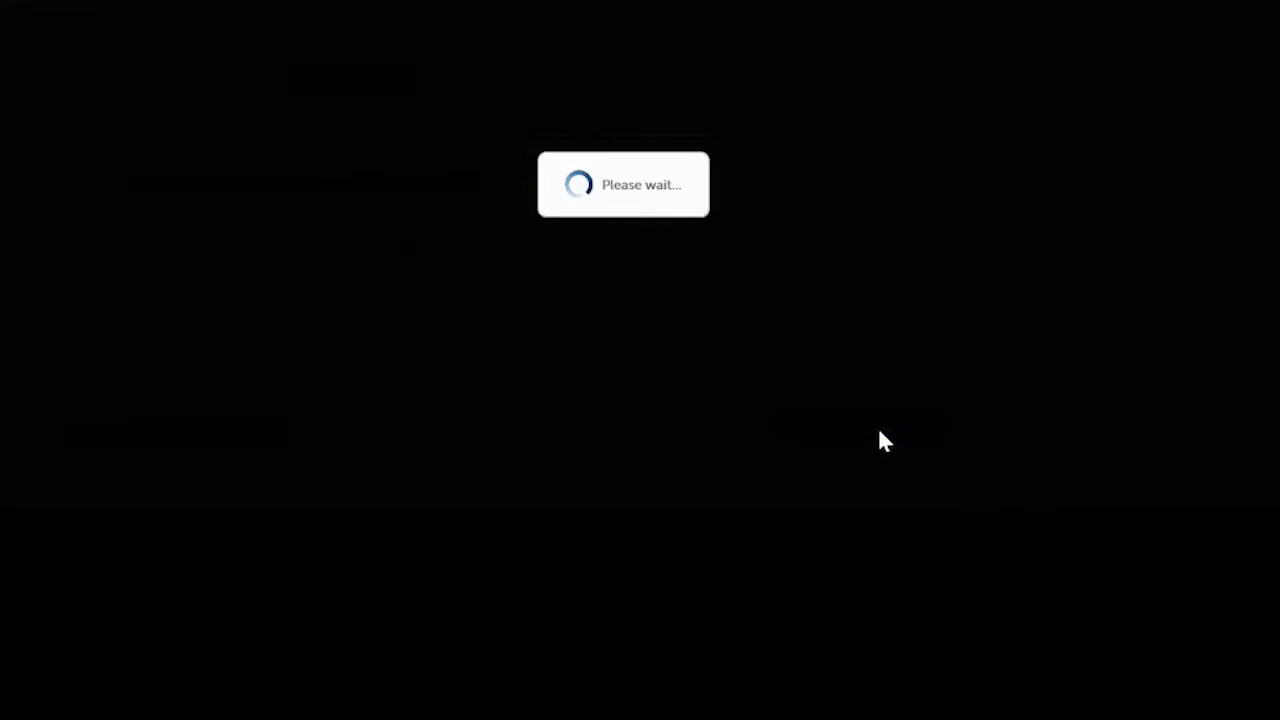
- Review the application, tick the oath certification checkbox, and finish the Licensed Establishment application
{"action": "scroll", "coordinate": [640, 400], "scroll_direction": "down", "scroll_amount": 6}
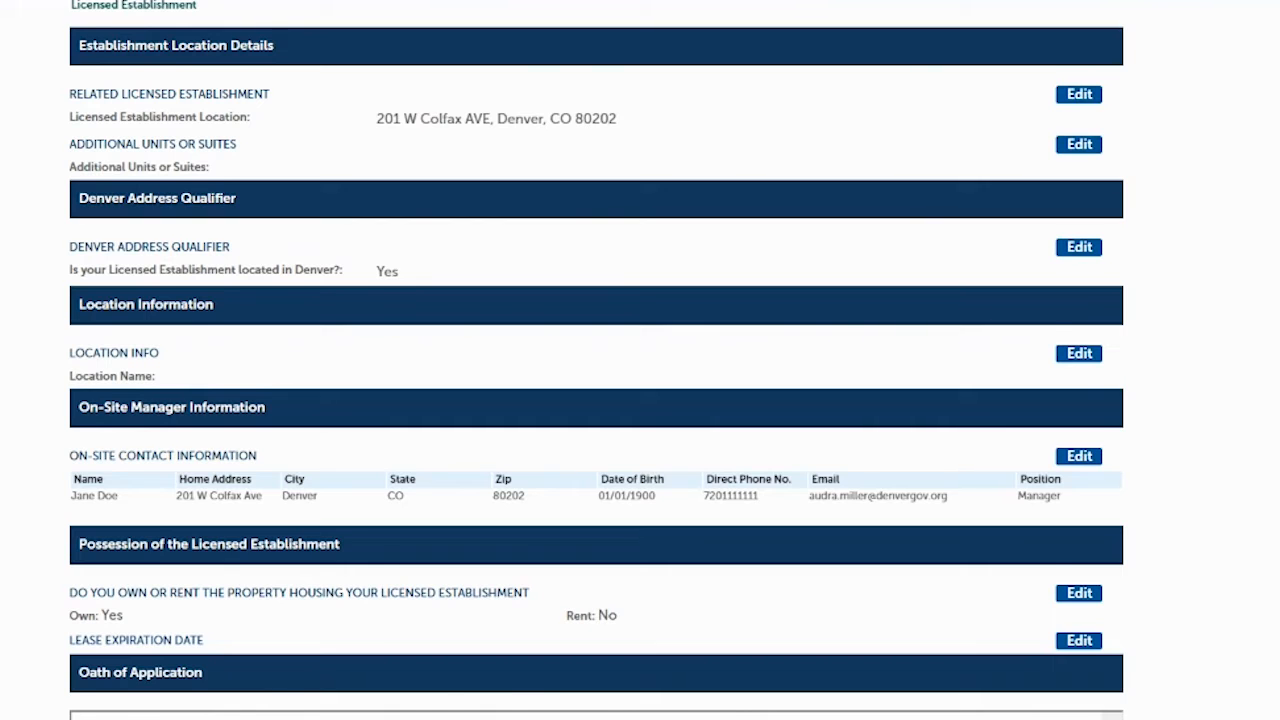
{"action": "scroll", "coordinate": [1123, 120], "scroll_direction": "down", "scroll_amount": 2}
{"action": "scroll", "coordinate": [1123, 120], "scroll_direction": "up", "scroll_amount": 1}
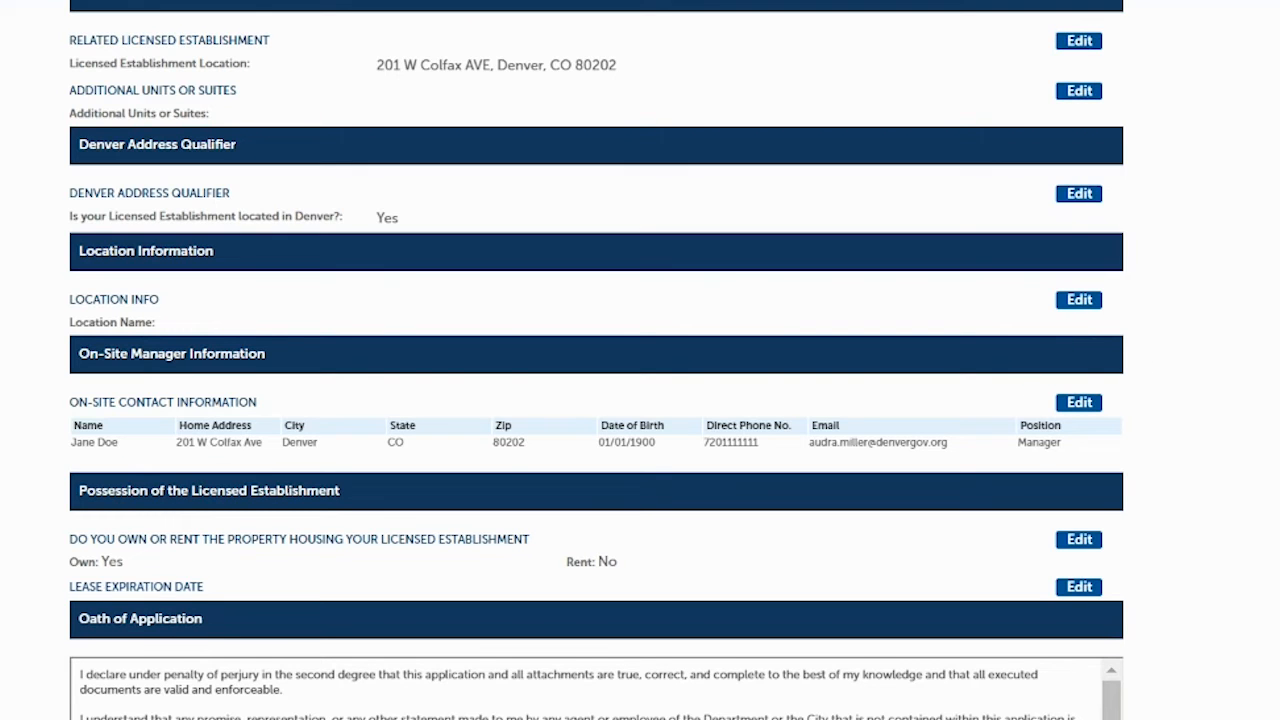
{"action": "scroll", "coordinate": [497, 370], "scroll_direction": "down", "scroll_amount": 3}
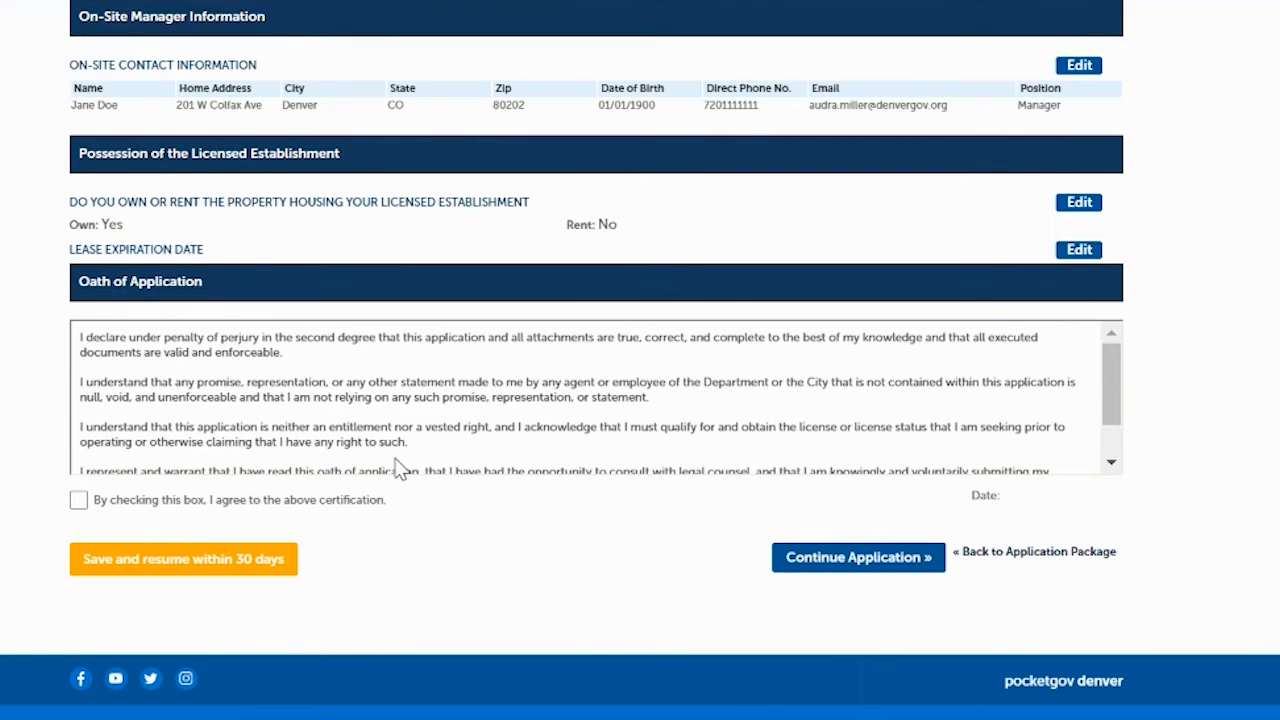
{"action": "scroll", "coordinate": [1118, 414], "scroll_direction": "down", "scroll_amount": 1}
{"action": "scroll", "coordinate": [1118, 414], "scroll_direction": "down", "scroll_amount": 1}
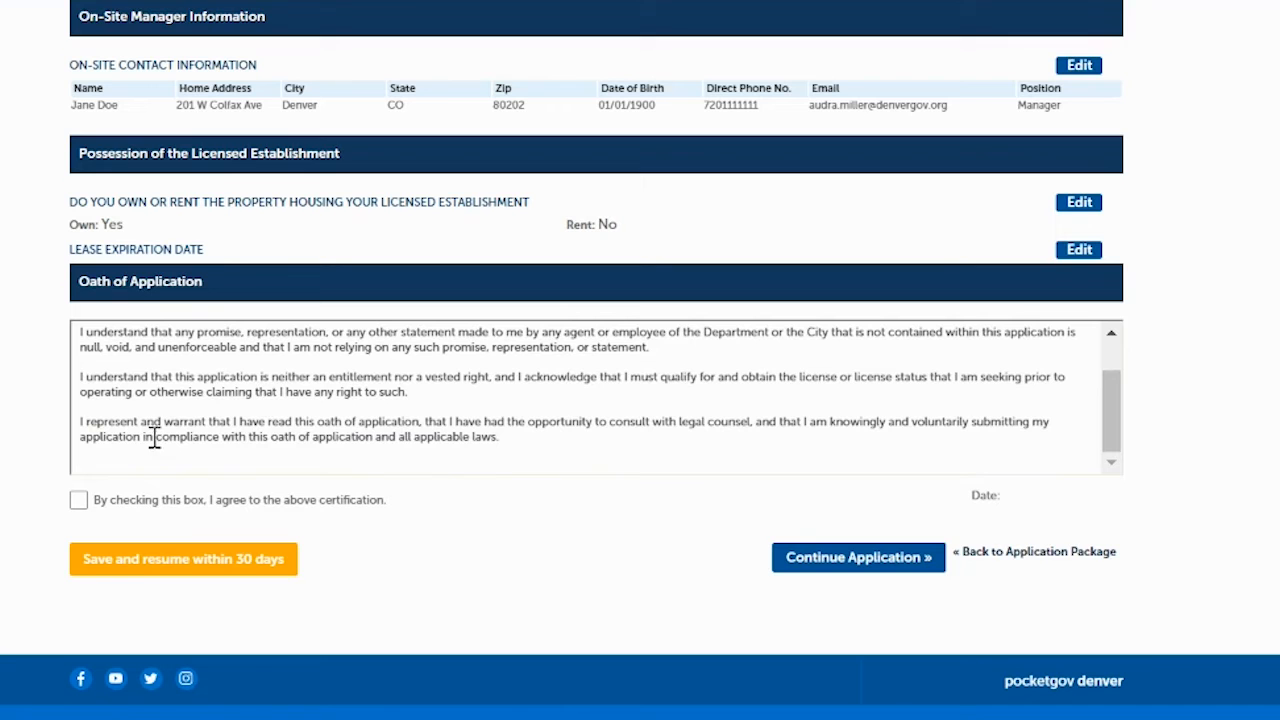
{"action": "left_click", "coordinate": [78, 500]}
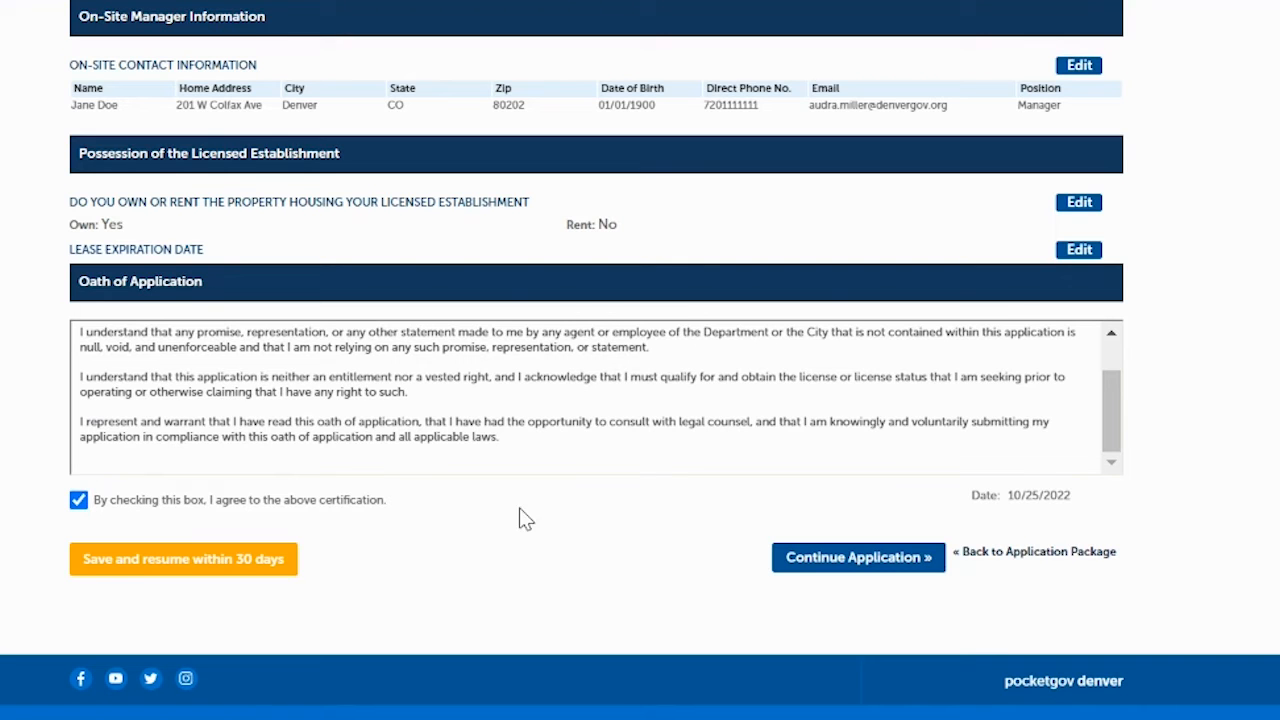
{"action": "left_click", "coordinate": [795, 566]}
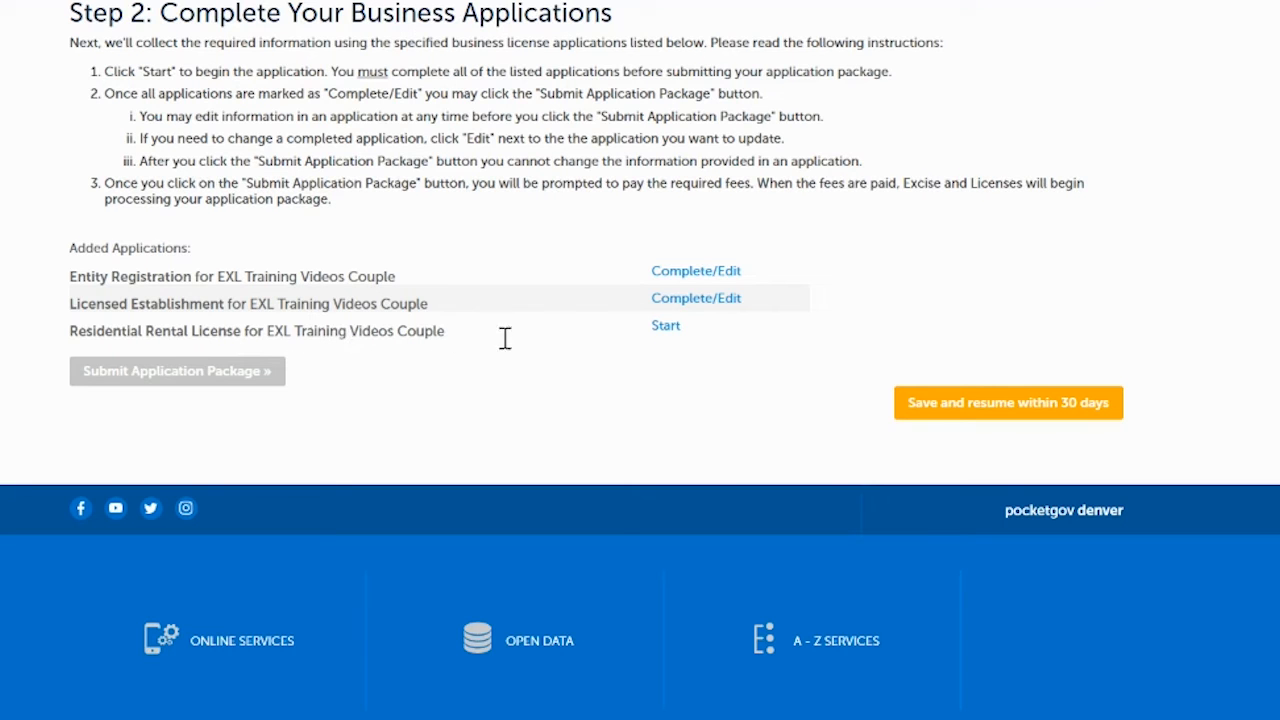
- Start the Residential Rental License, accept the prefilled entity details, and view the required home-inspection documents
{"action": "left_click", "coordinate": [666, 327]}
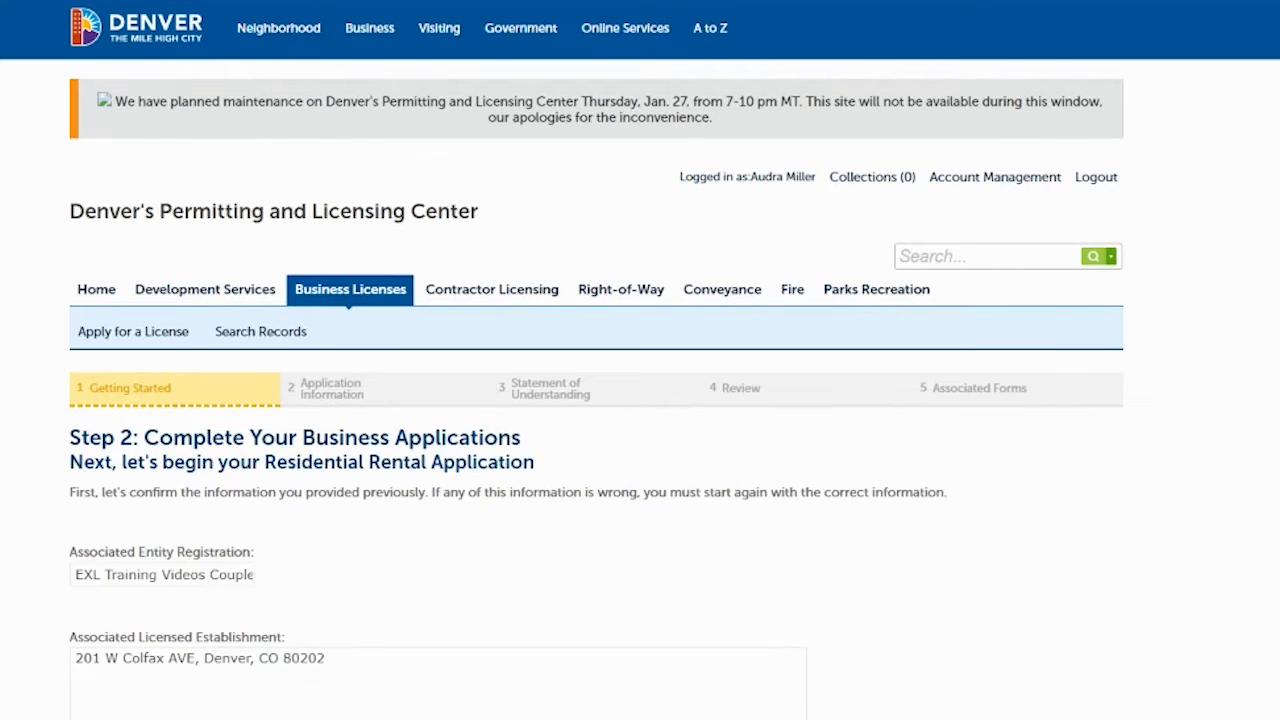
{"action": "scroll", "coordinate": [552, 276], "scroll_direction": "down", "scroll_amount": 3}
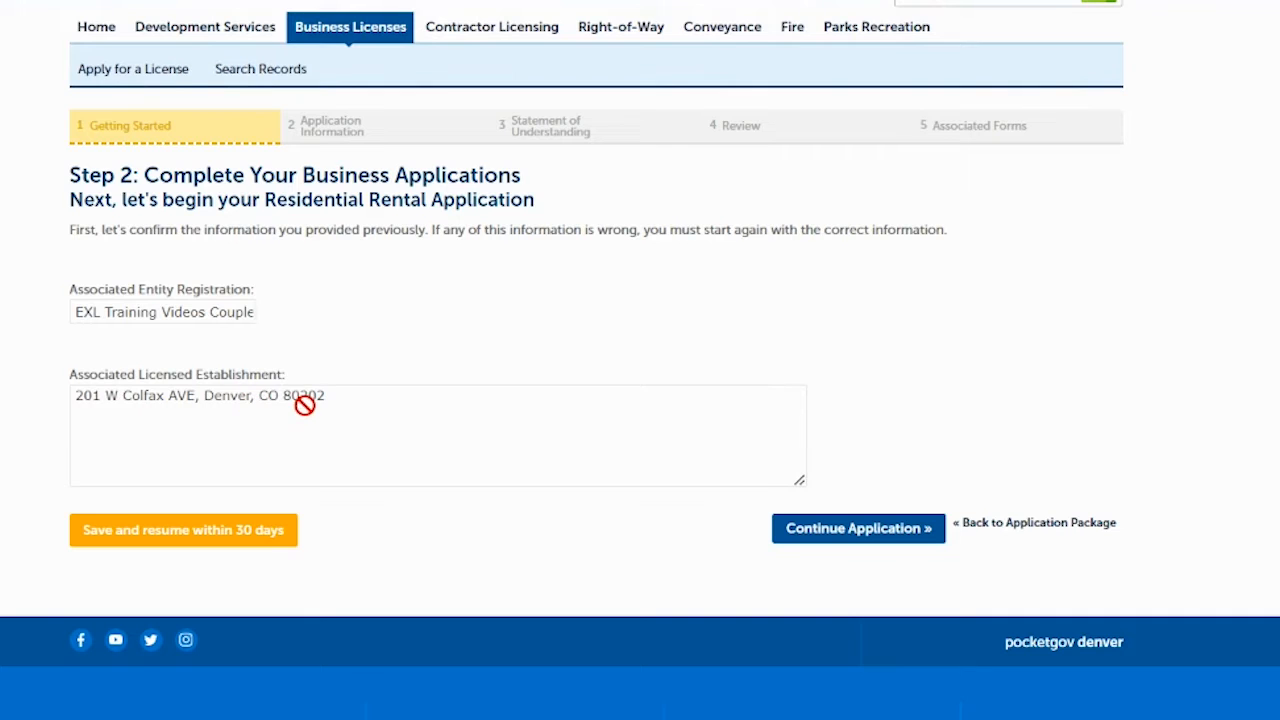
{"action": "left_click", "coordinate": [823, 532]}
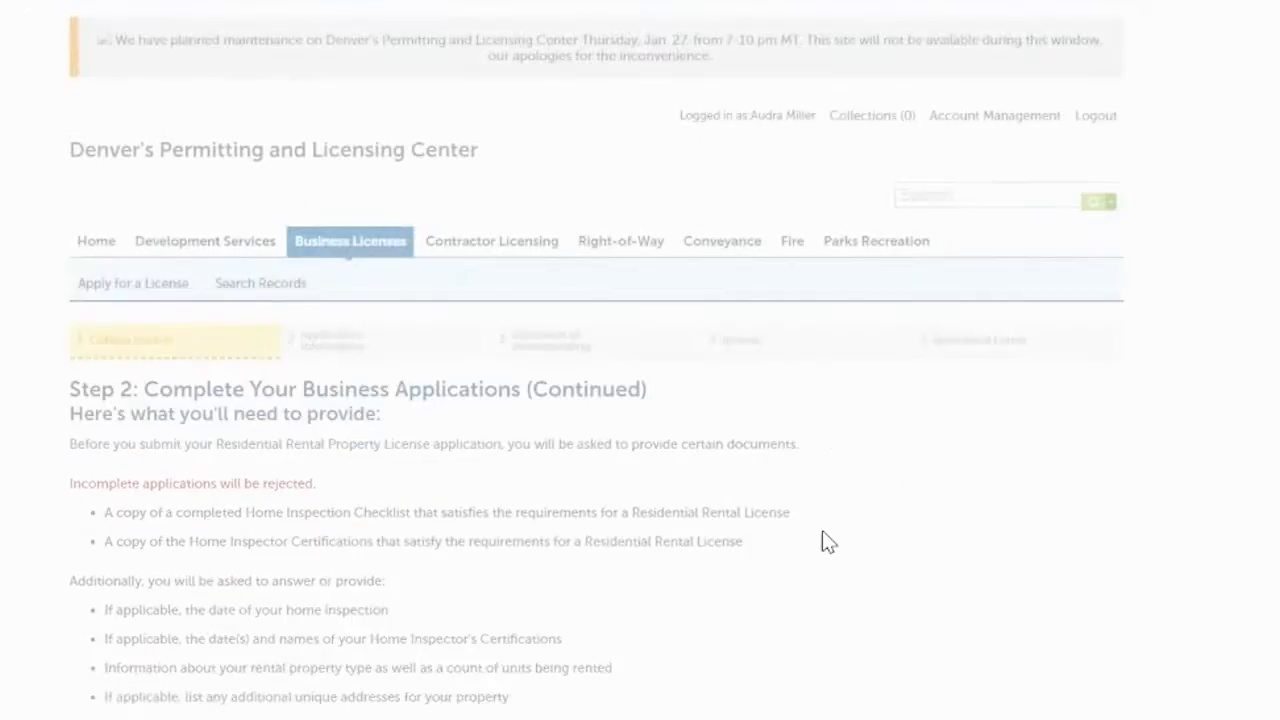
{"action": "scroll", "coordinate": [640, 400], "scroll_direction": "down", "scroll_amount": 5}
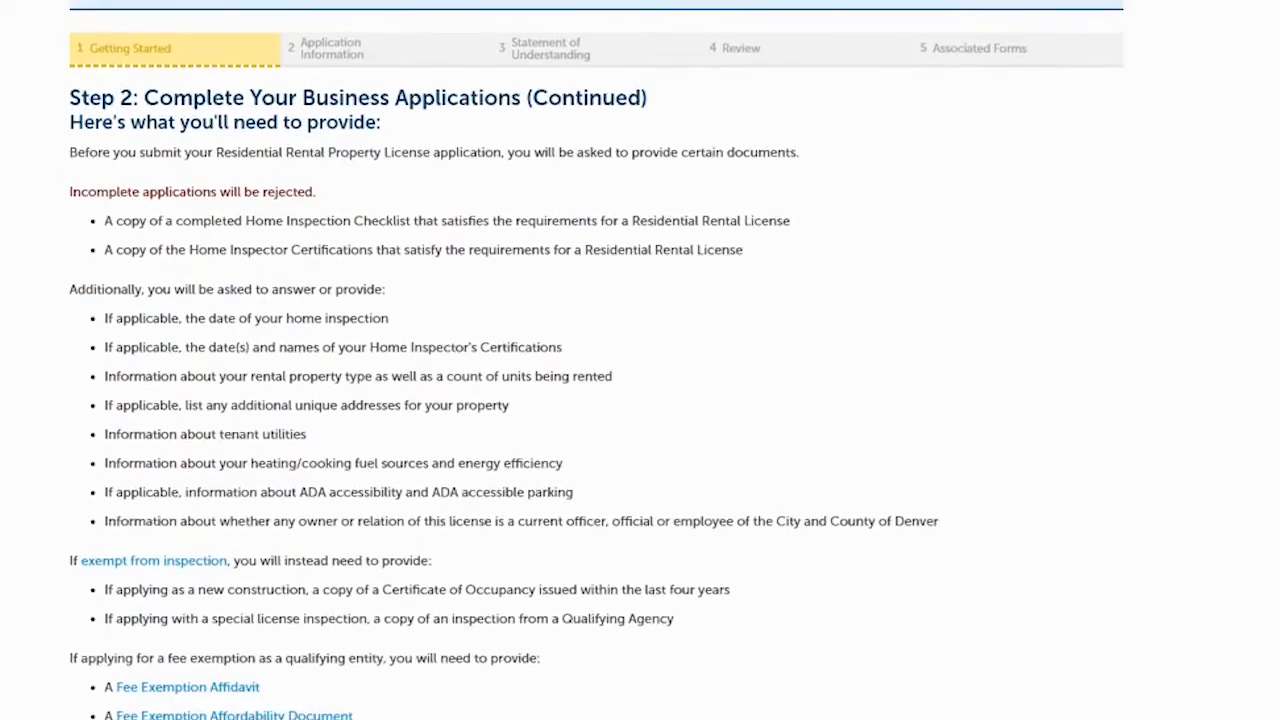
{"action": "scroll", "coordinate": [640, 400], "scroll_direction": "down", "scroll_amount": 1}
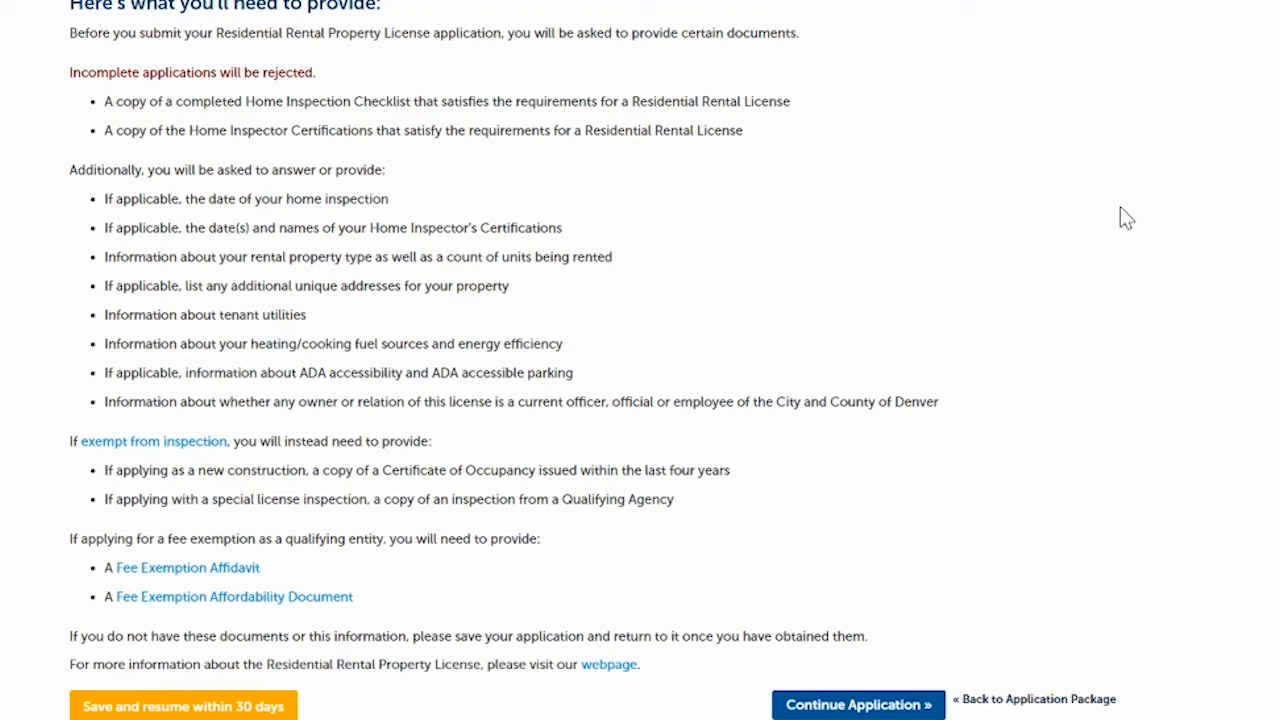
- Answer Yes/NA to the inspection questions and No to the new-construction exemption question
{"action": "left_click", "coordinate": [828, 706]}
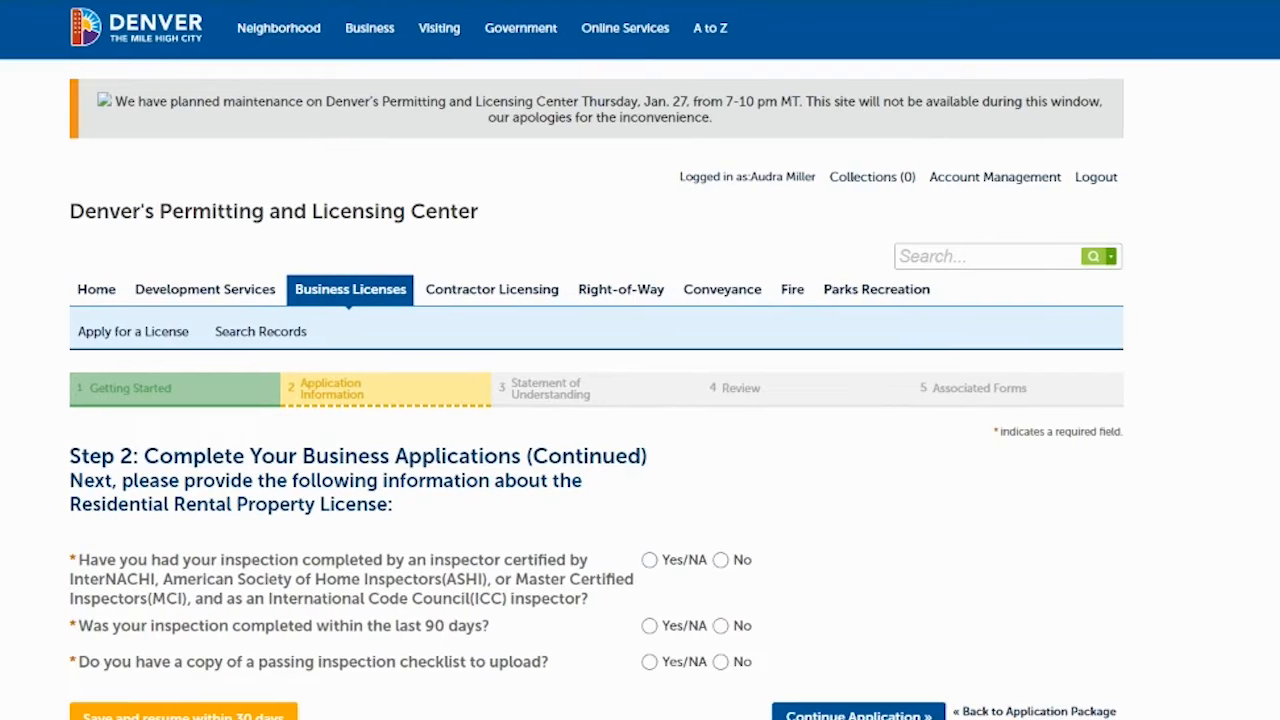
{"action": "scroll", "coordinate": [640, 360], "scroll_direction": "down", "scroll_amount": 3}
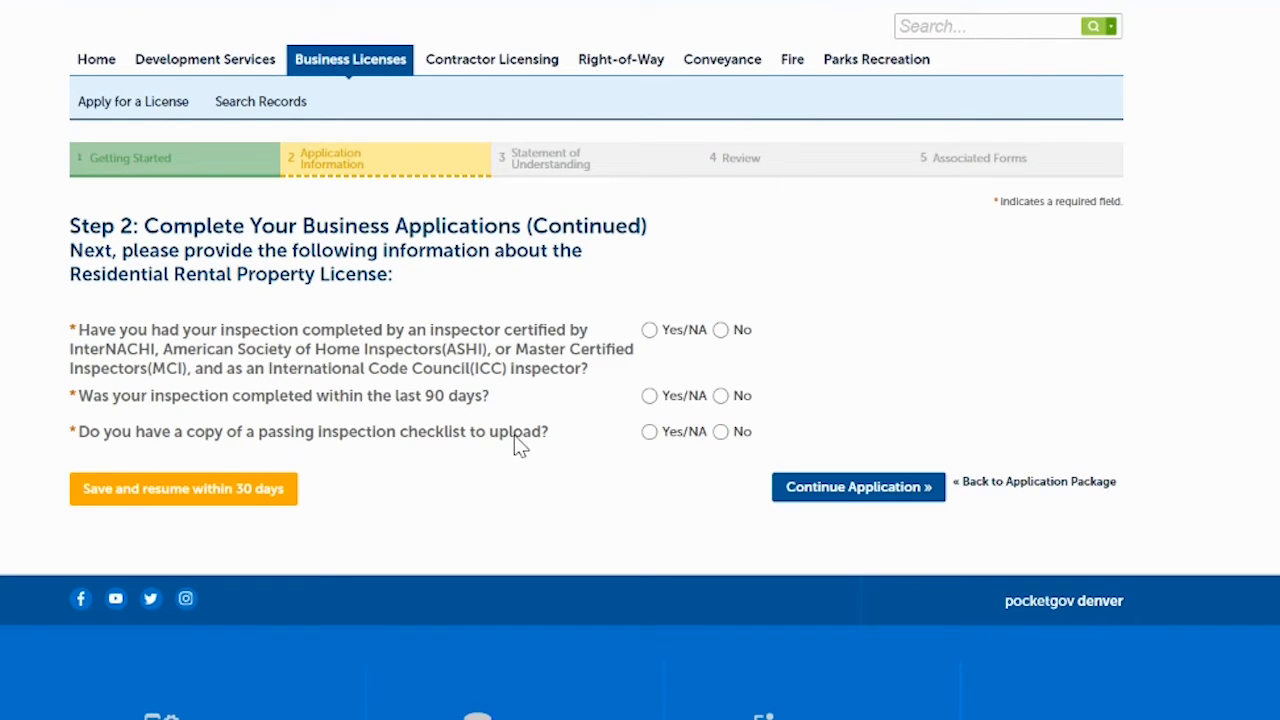
{"action": "left_click", "coordinate": [649, 330]}
{"action": "left_click", "coordinate": [649, 396]}
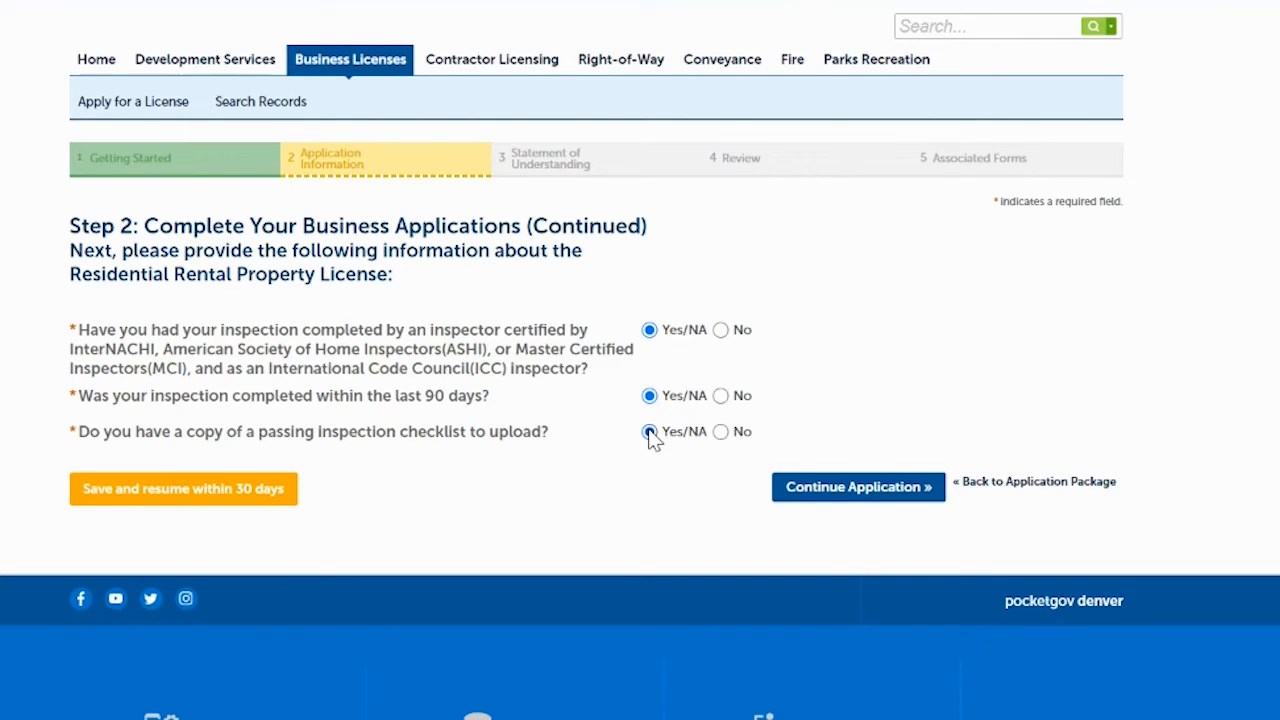
{"action": "left_click", "coordinate": [815, 490]}
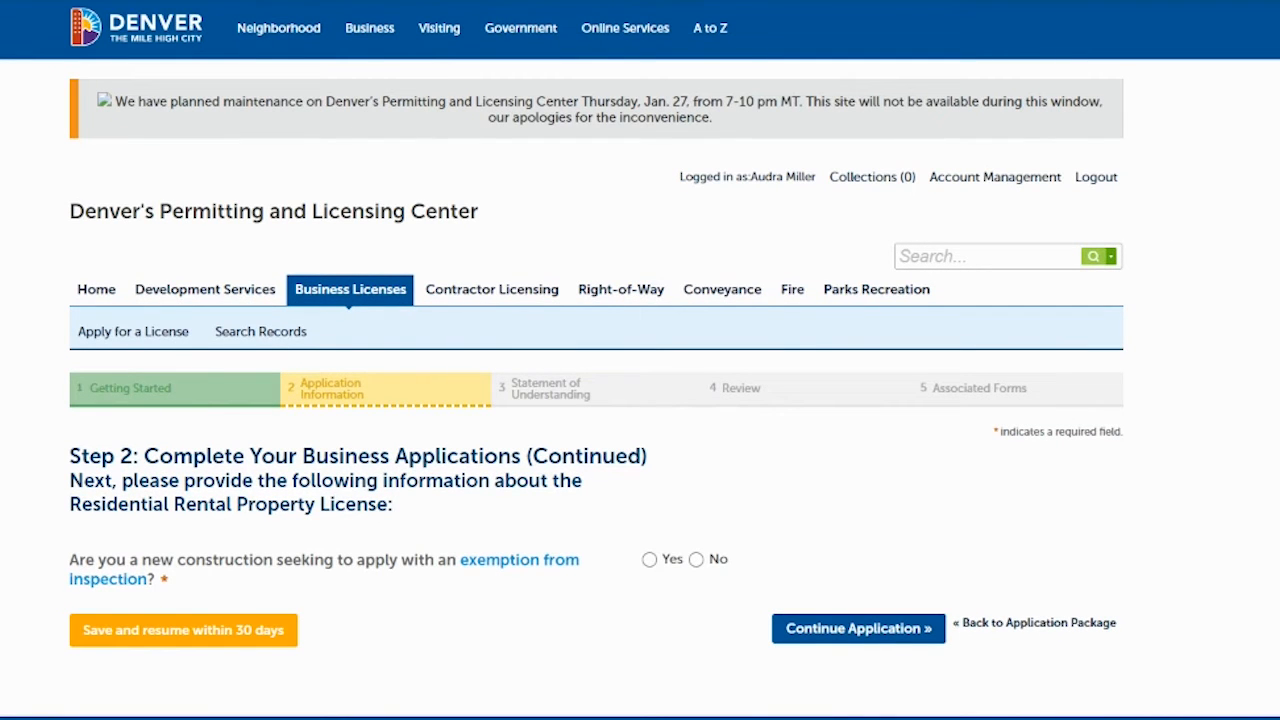
{"action": "scroll", "coordinate": [1062, 158], "scroll_direction": "down", "scroll_amount": 2}
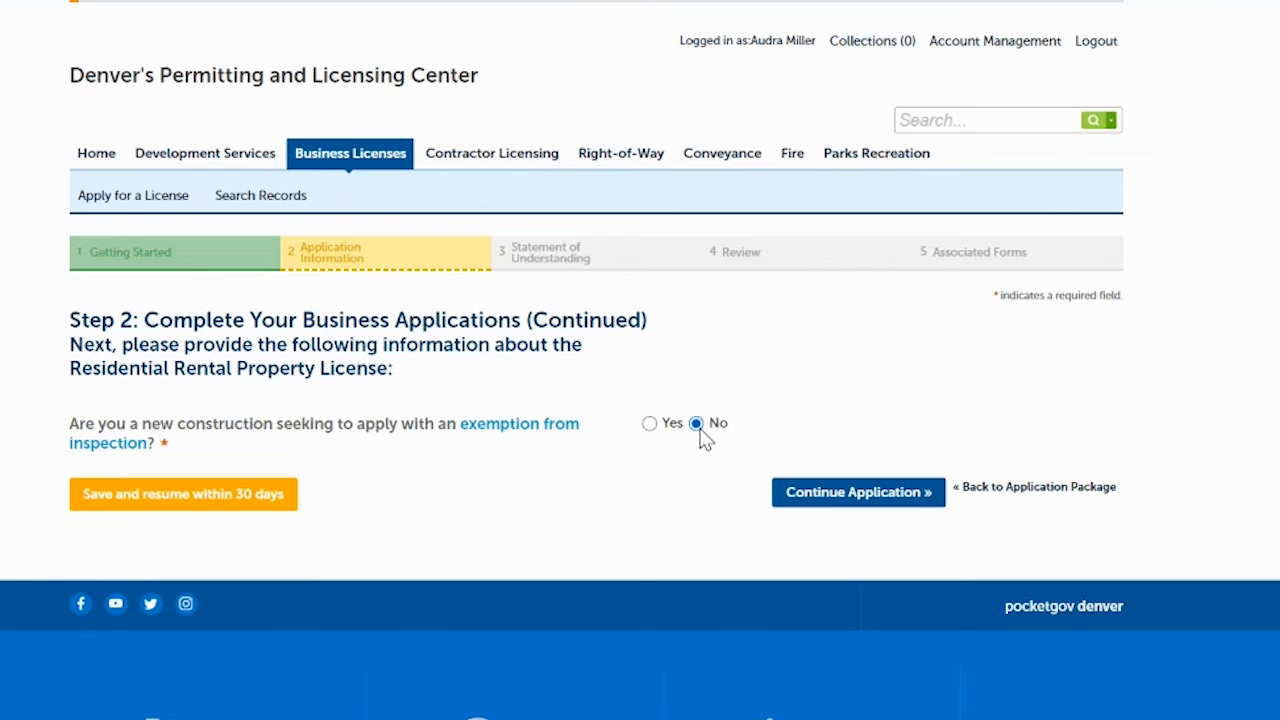
{"action": "left_click", "coordinate": [860, 494]}
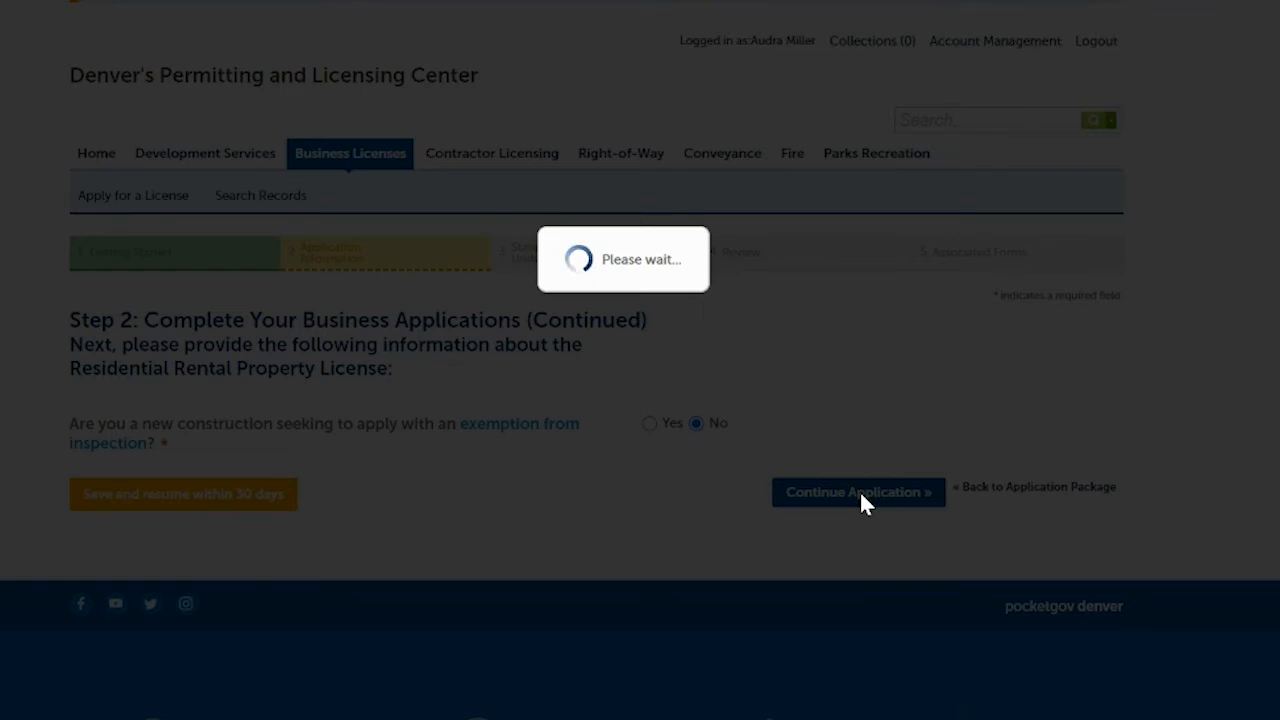
- Answer No to the agency inspection exemption question
{"action": "scroll", "coordinate": [861, 493], "scroll_direction": "down", "scroll_amount": 2}
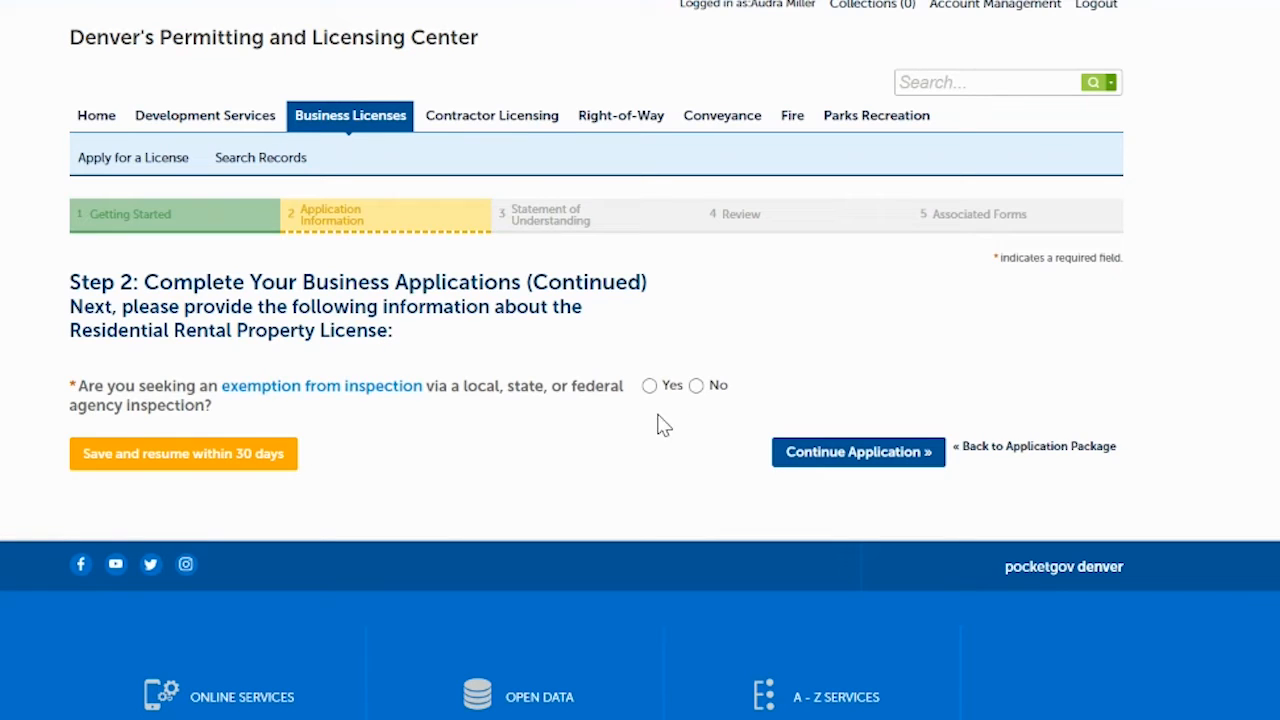
{"action": "left_click", "coordinate": [697, 386]}
{"action": "left_click", "coordinate": [861, 461]}
- Set the inspection date to 10/17/2022 and choose InterNACHI as the first certification agency
{"action": "scroll", "coordinate": [1157, 284], "scroll_direction": "down", "scroll_amount": 4}
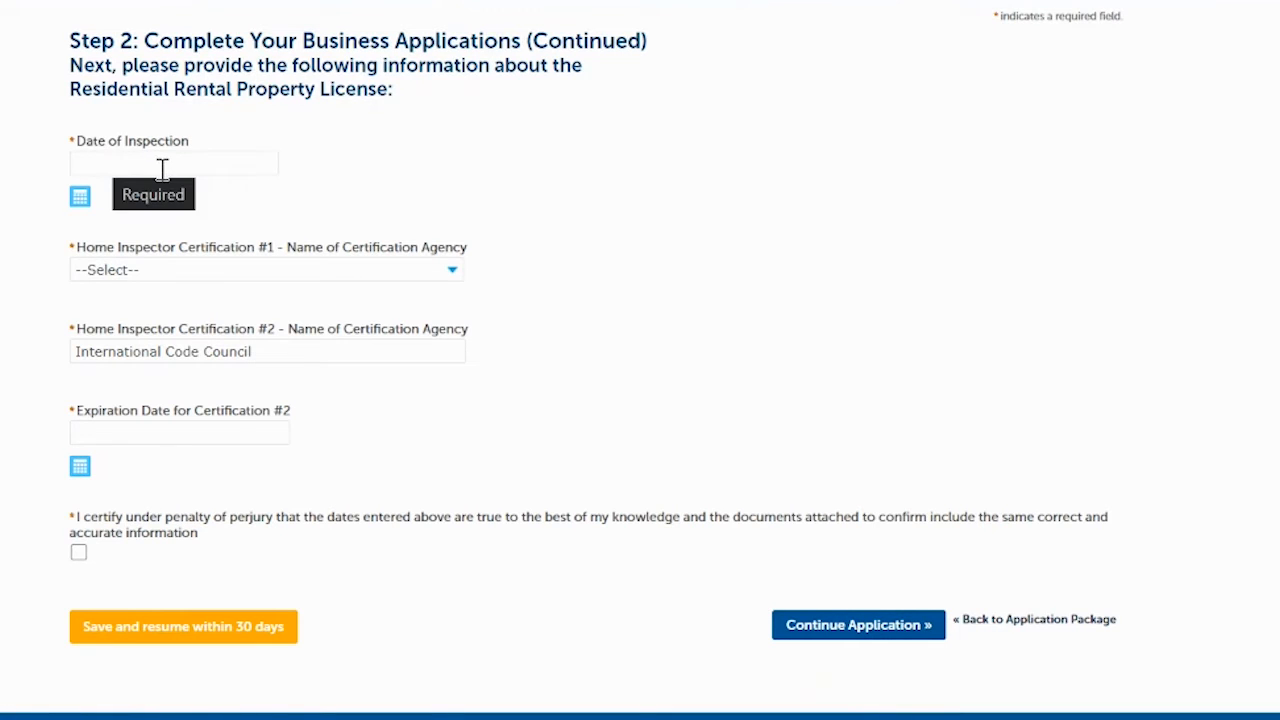
{"action": "left_click", "coordinate": [80, 201]}
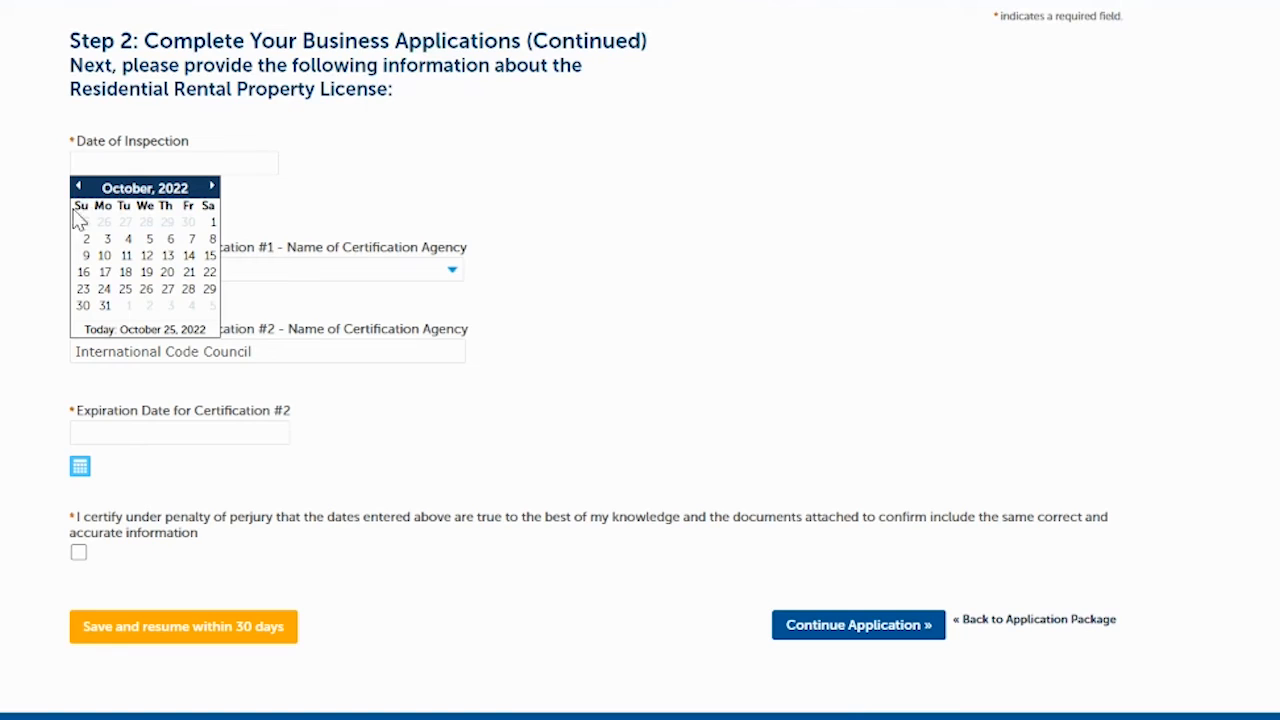
{"action": "left_click", "coordinate": [104, 272]}
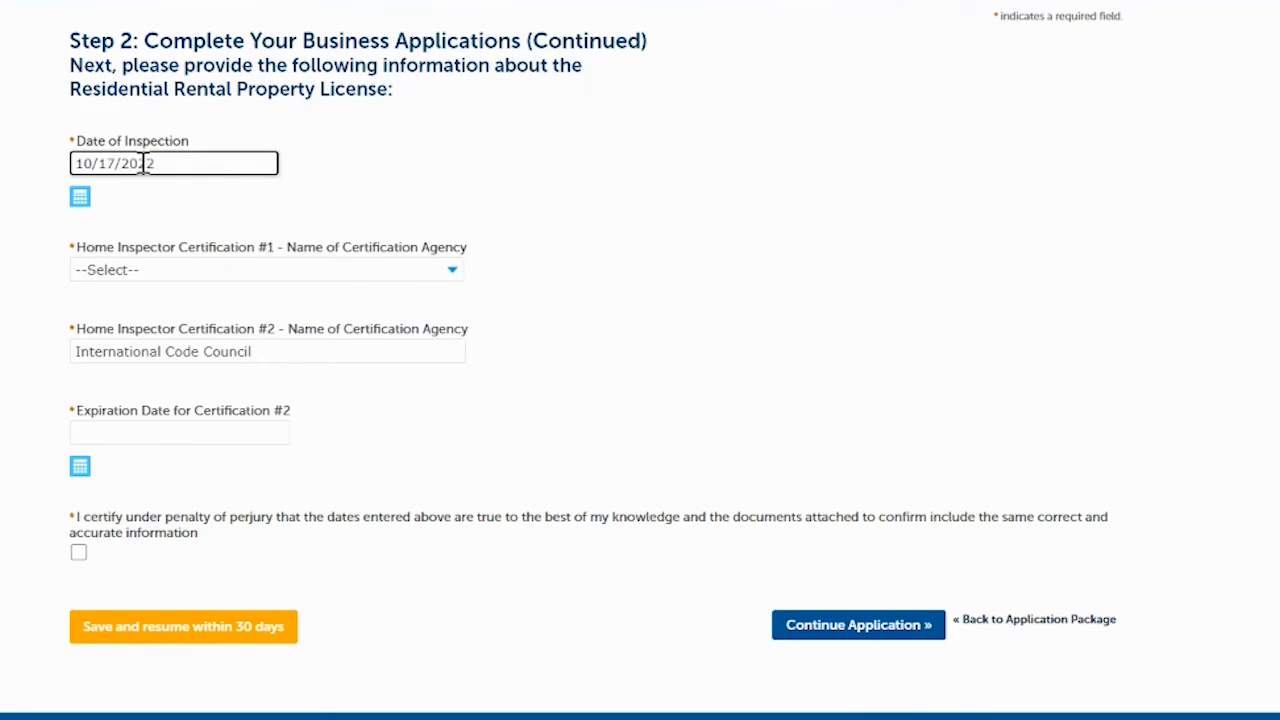
{"action": "left_click", "coordinate": [170, 272]}
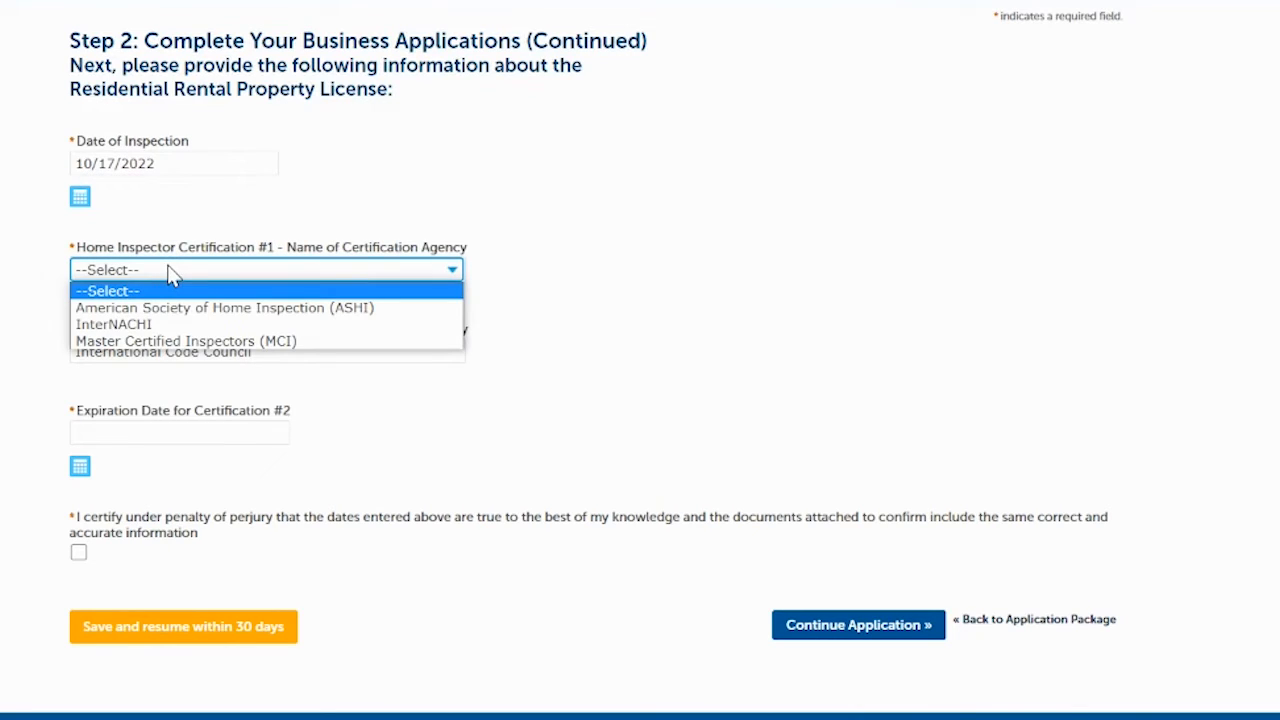
{"action": "left_click", "coordinate": [141, 325]}
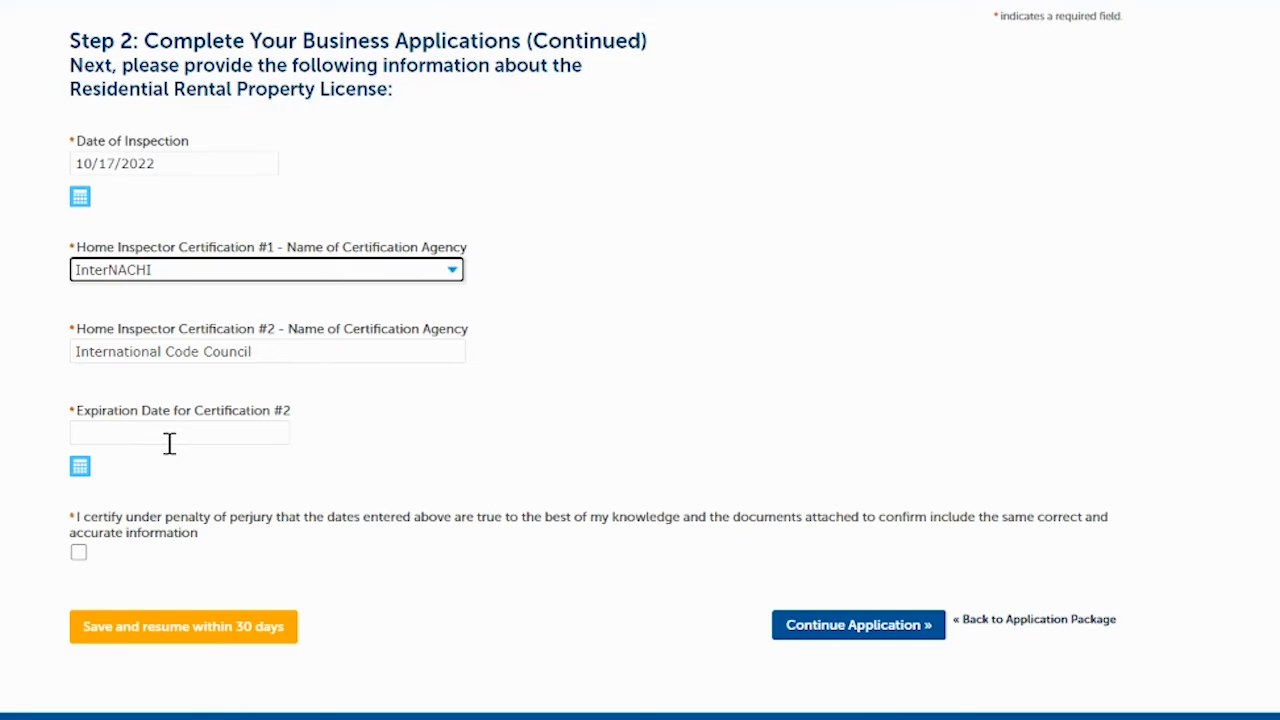
- Set the certification #2 expiration to 10/17/2022, certify the dates, and continue
{"action": "left_click", "coordinate": [80, 467]}
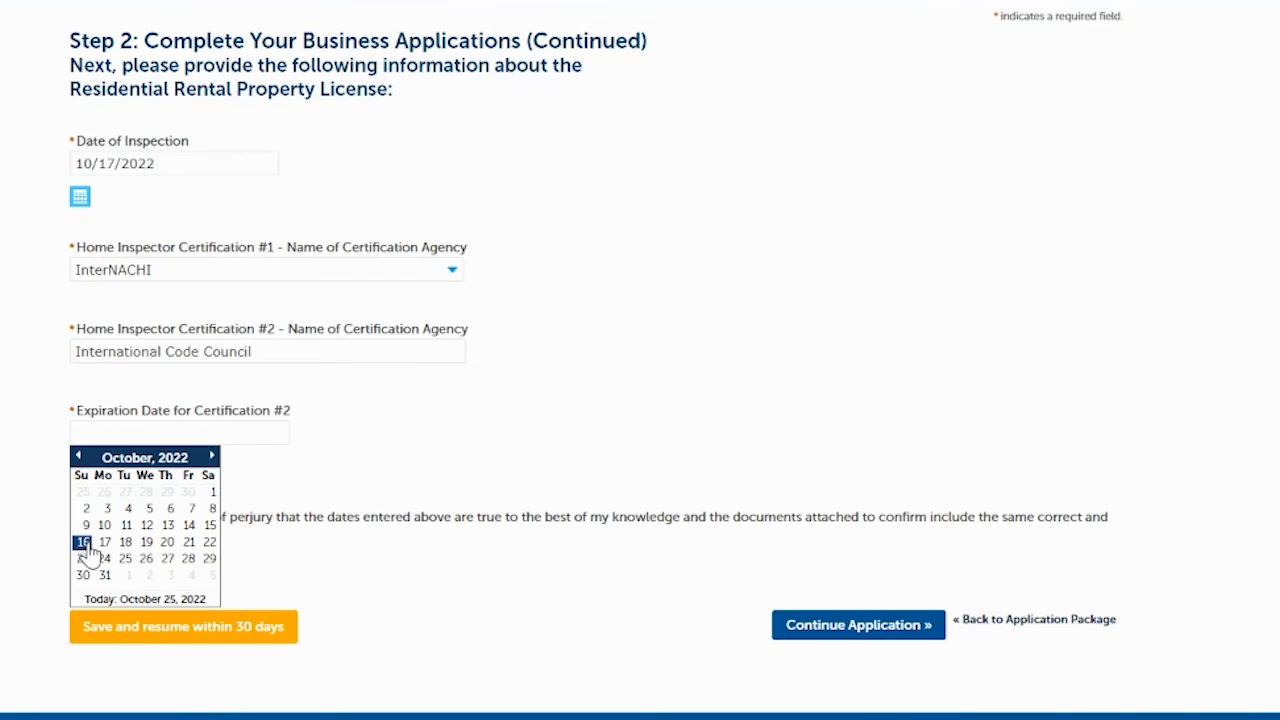
{"action": "left_click", "coordinate": [104, 542]}
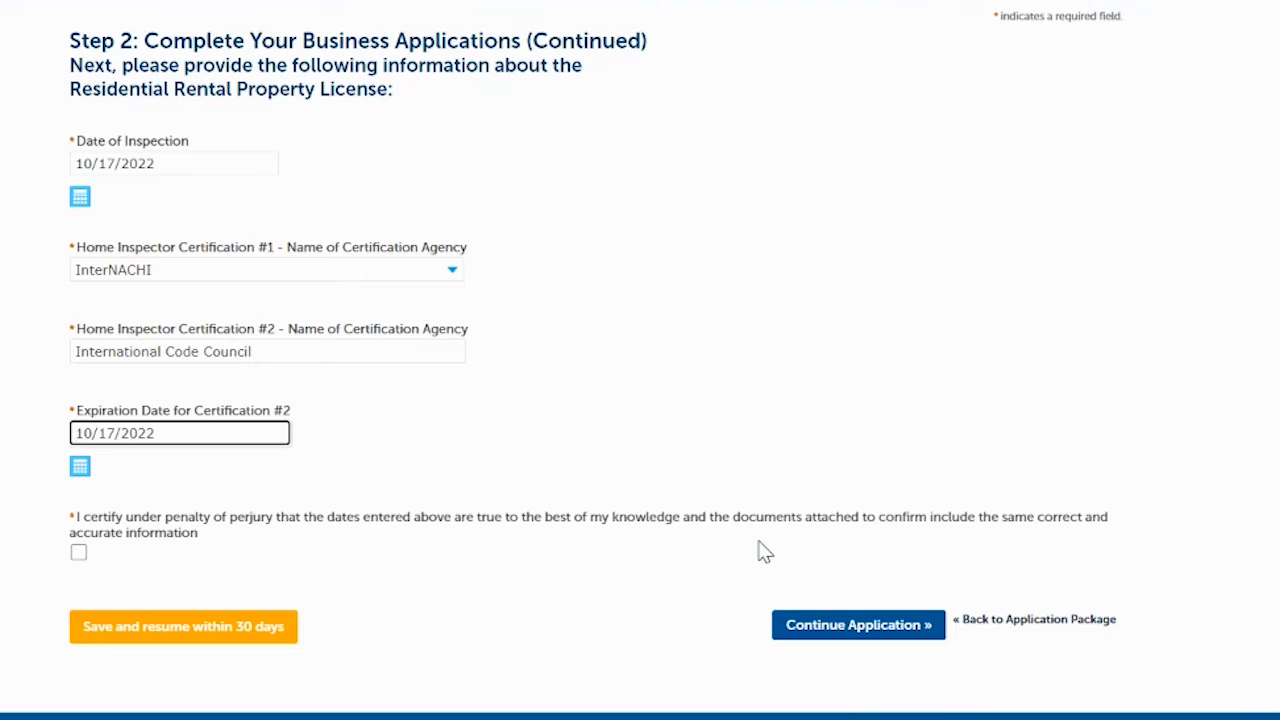
{"action": "left_click", "coordinate": [77, 555]}
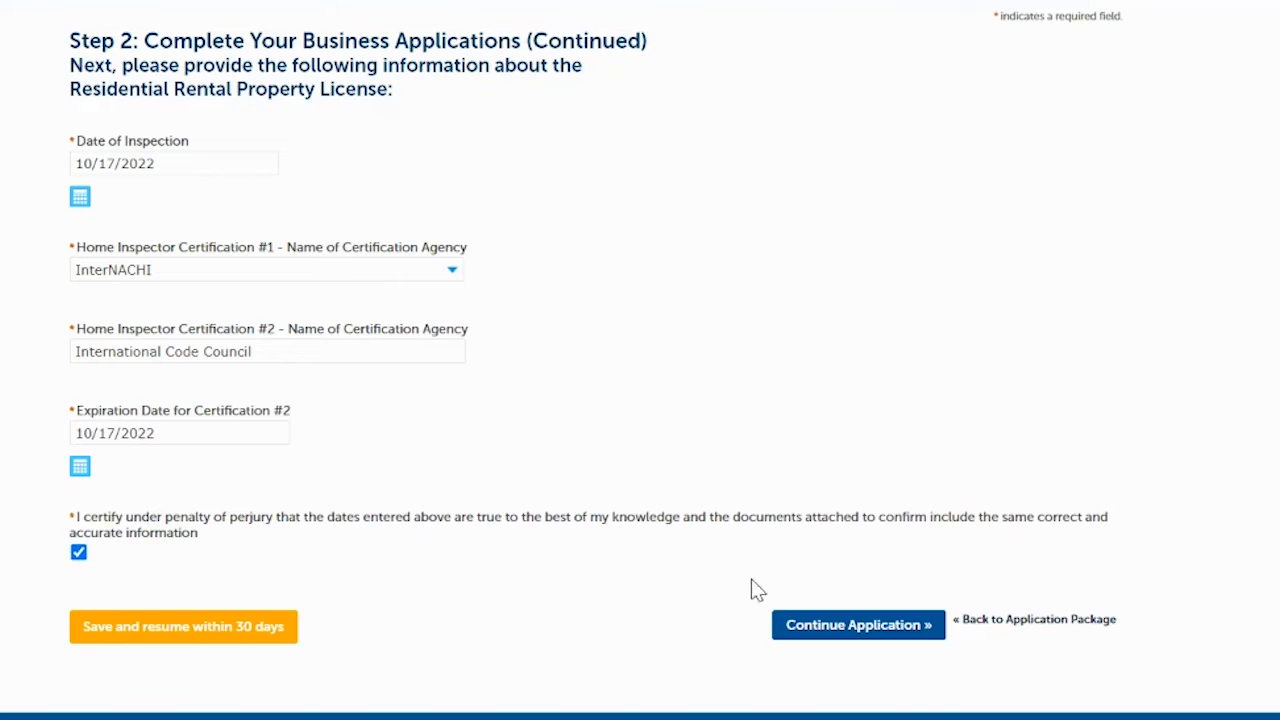
{"action": "left_click", "coordinate": [822, 628]}
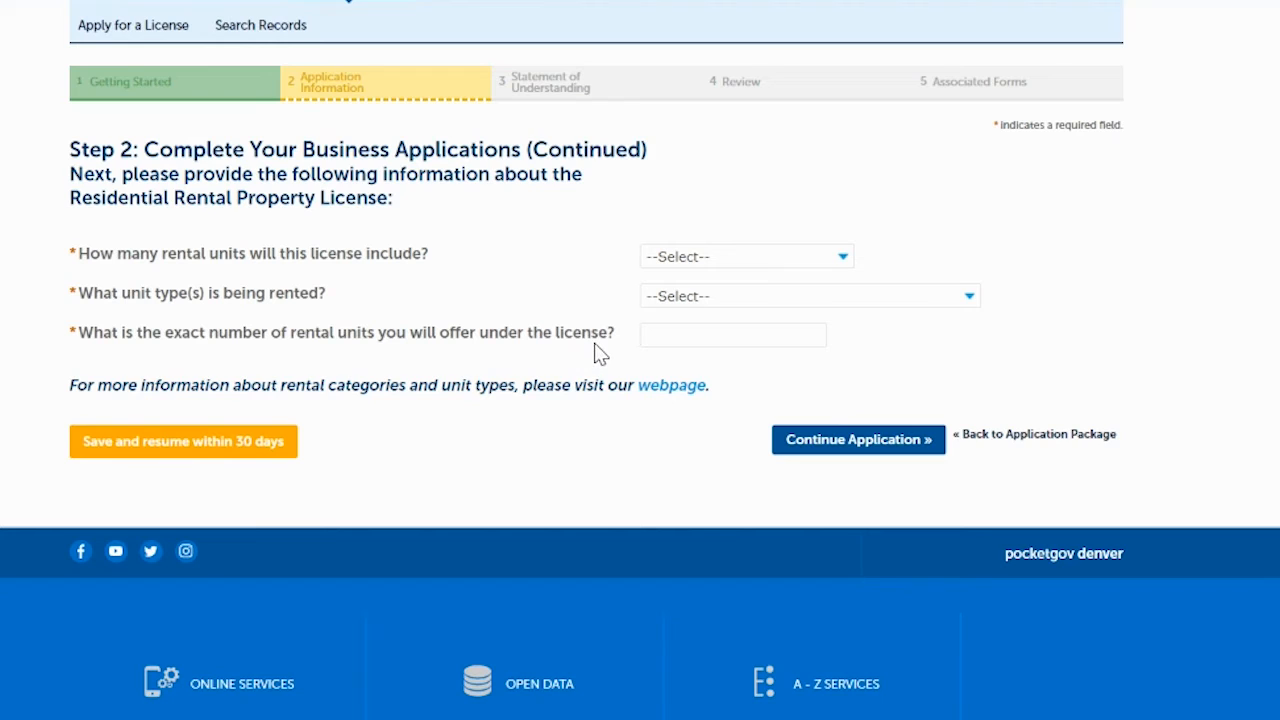
- Choose Multiple Dwelling Unit 2-10, unit type Apartment, and an exact count of 7 units
{"action": "left_click", "coordinate": [823, 260]}
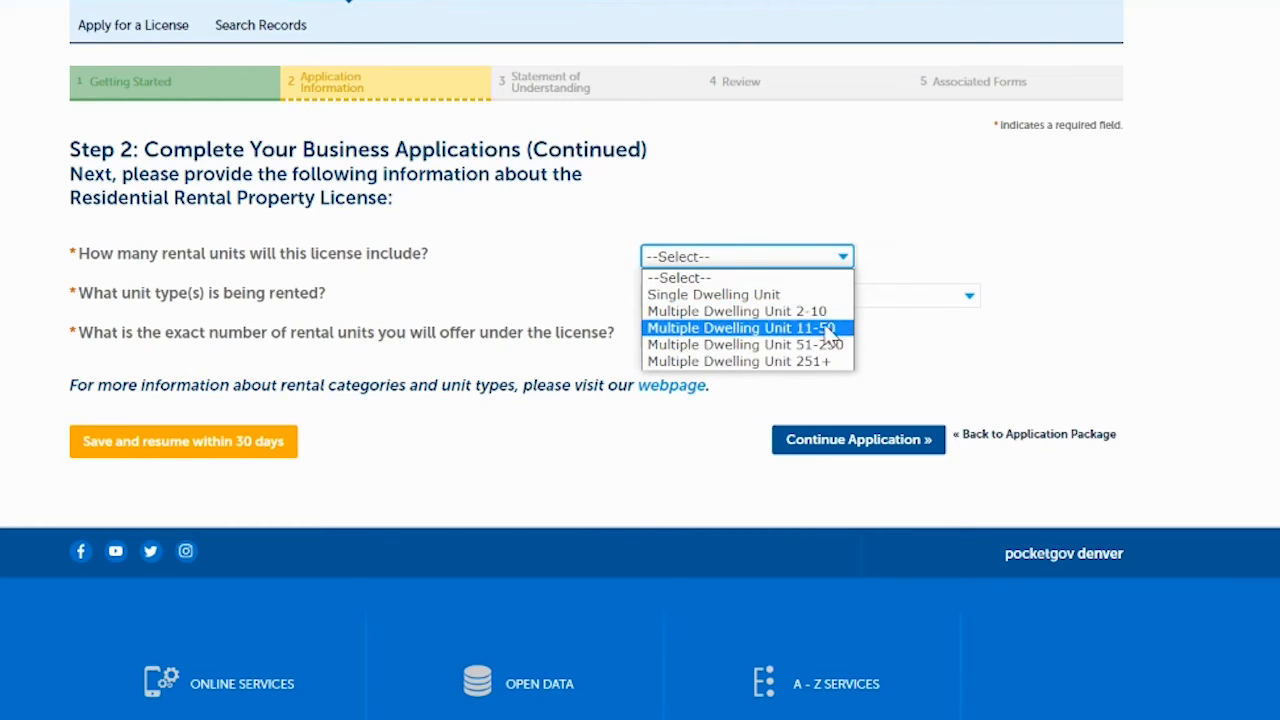
{"action": "left_click", "coordinate": [757, 313]}
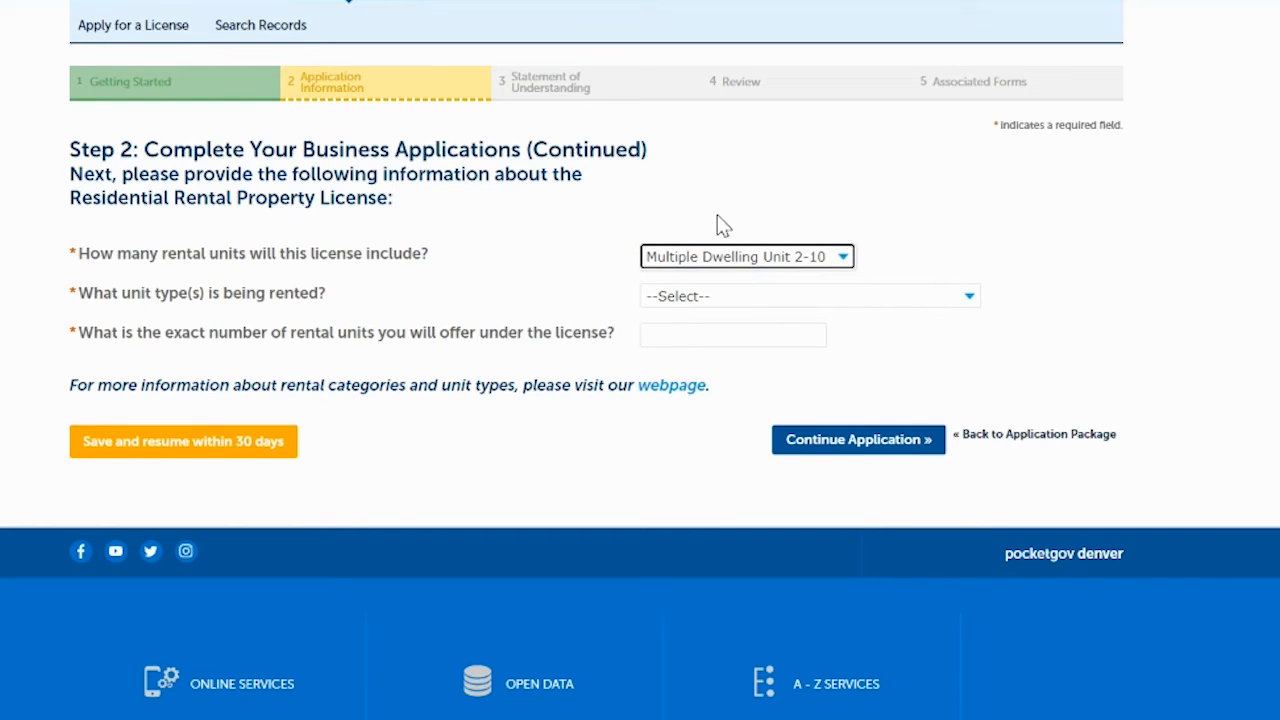
{"action": "left_click", "coordinate": [676, 298]}
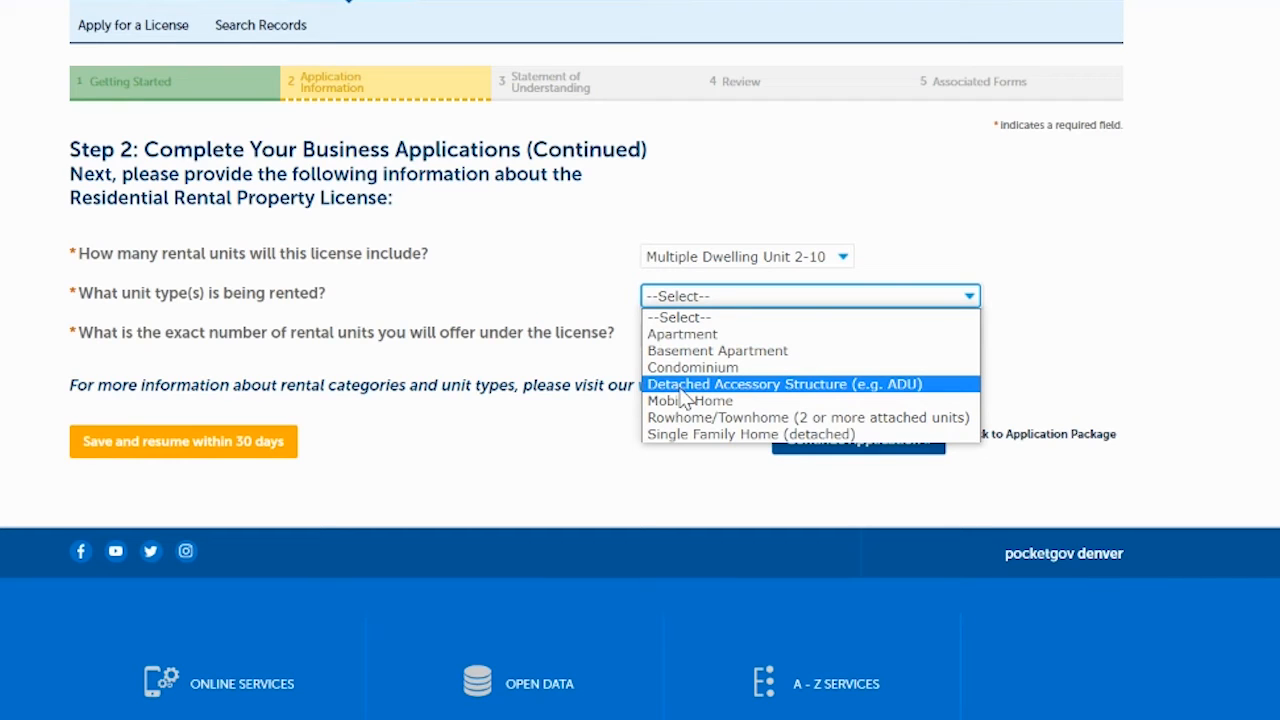
{"action": "left_click", "coordinate": [700, 340]}
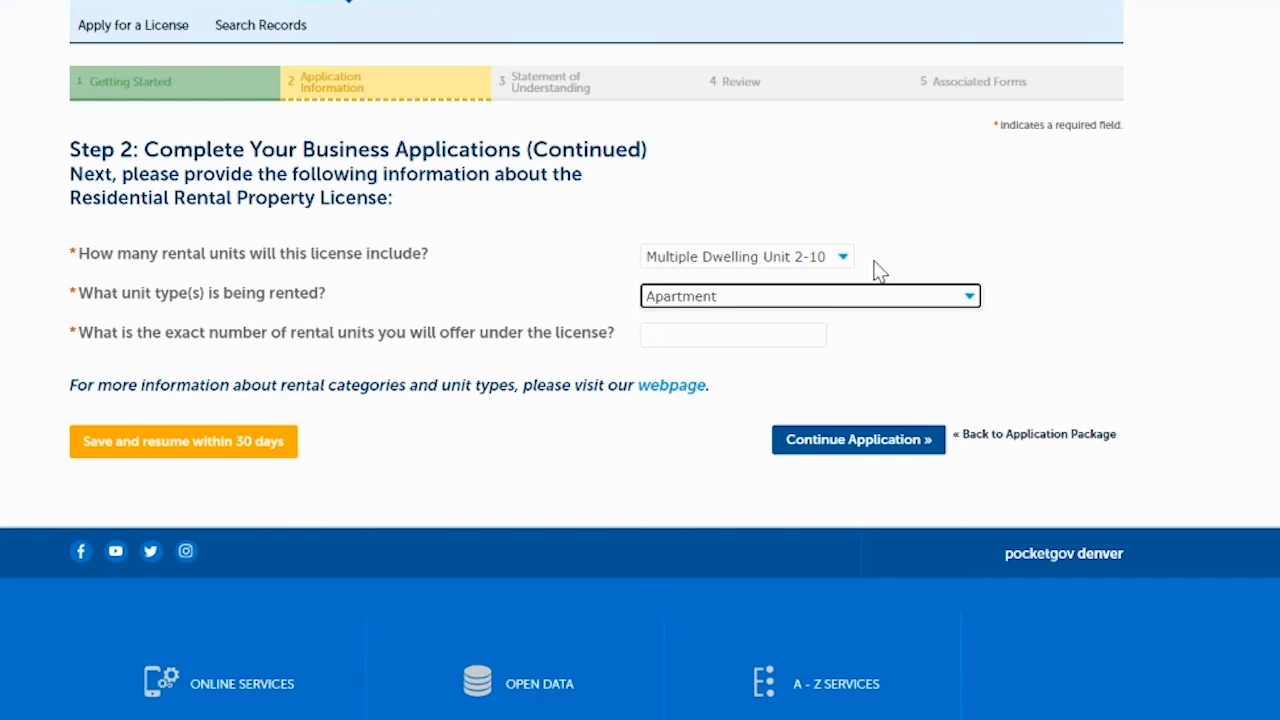
{"action": "left_click", "coordinate": [758, 334]}
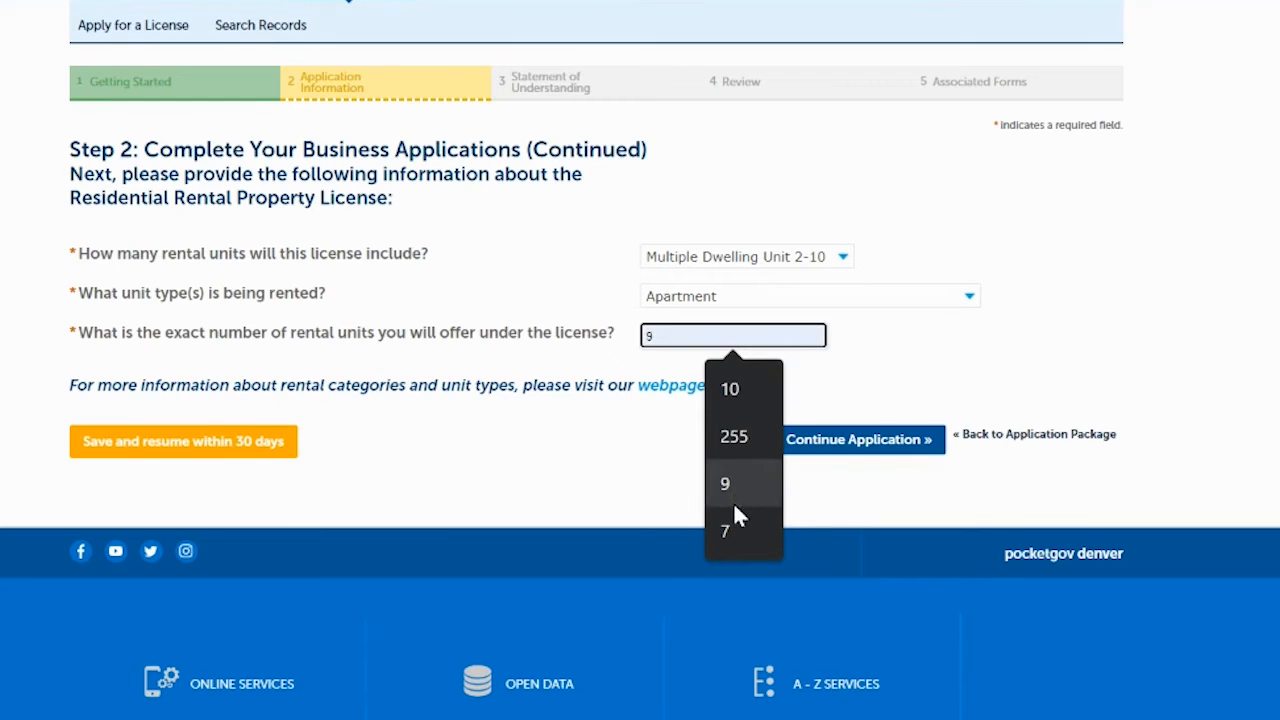
{"action": "left_click", "coordinate": [727, 530]}
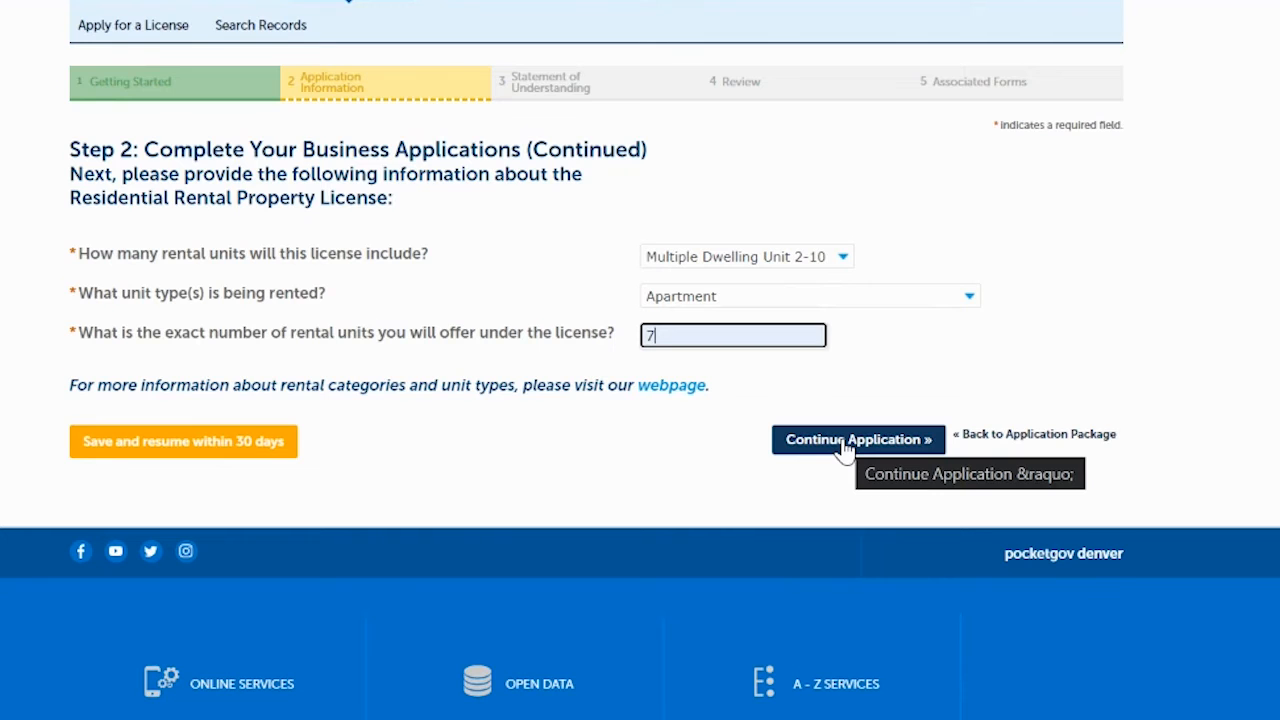
{"action": "left_click", "coordinate": [843, 441]}
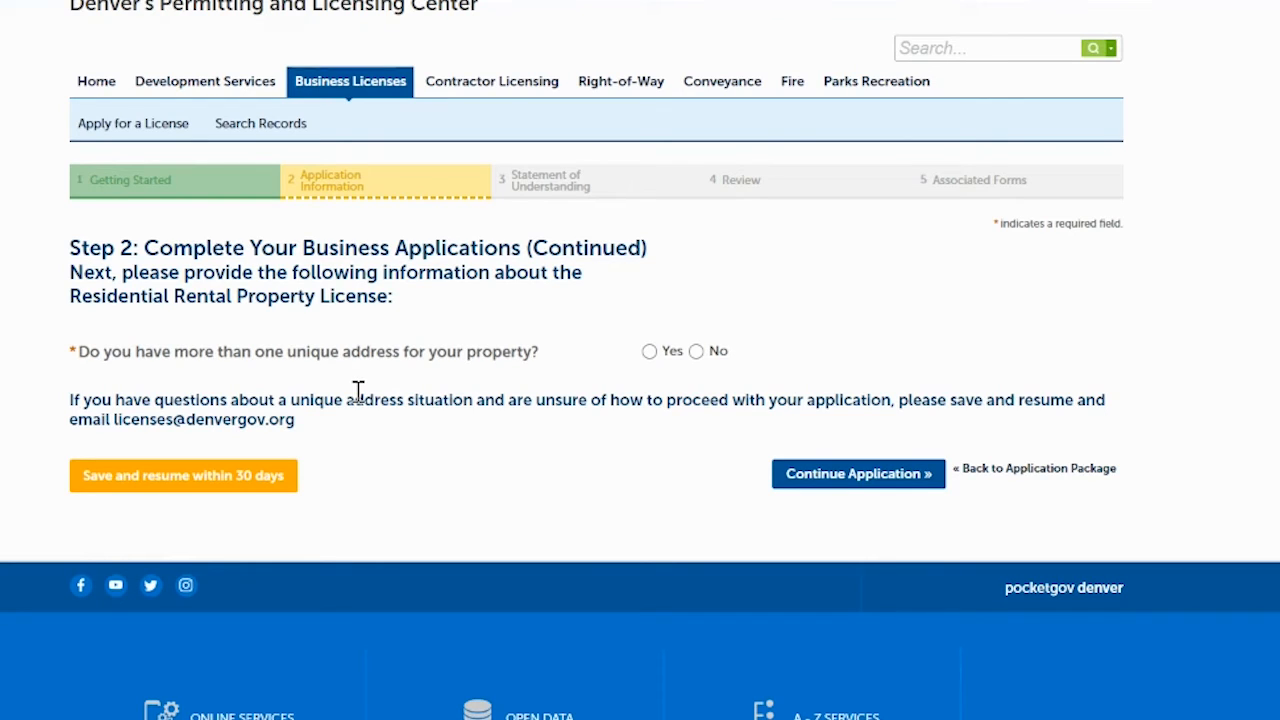
- Answer No to having more than one unique address and continue
{"action": "left_click", "coordinate": [650, 352]}
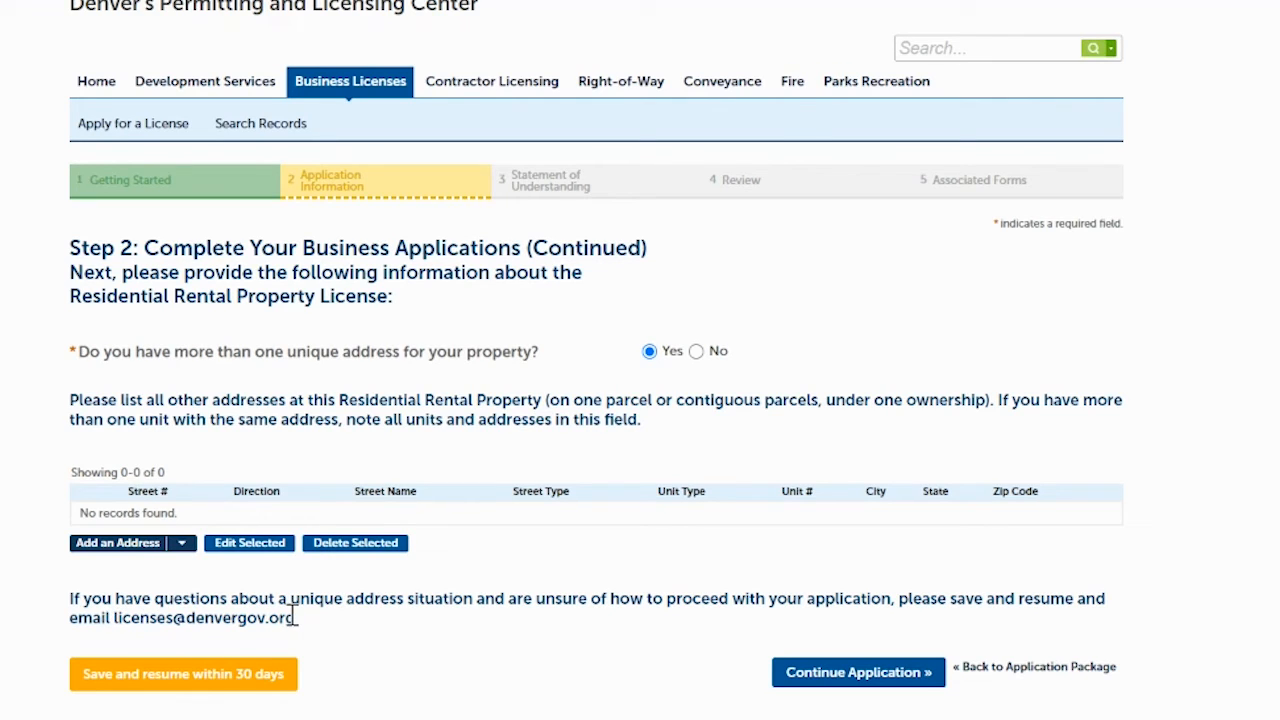
{"action": "left_click", "coordinate": [696, 352]}
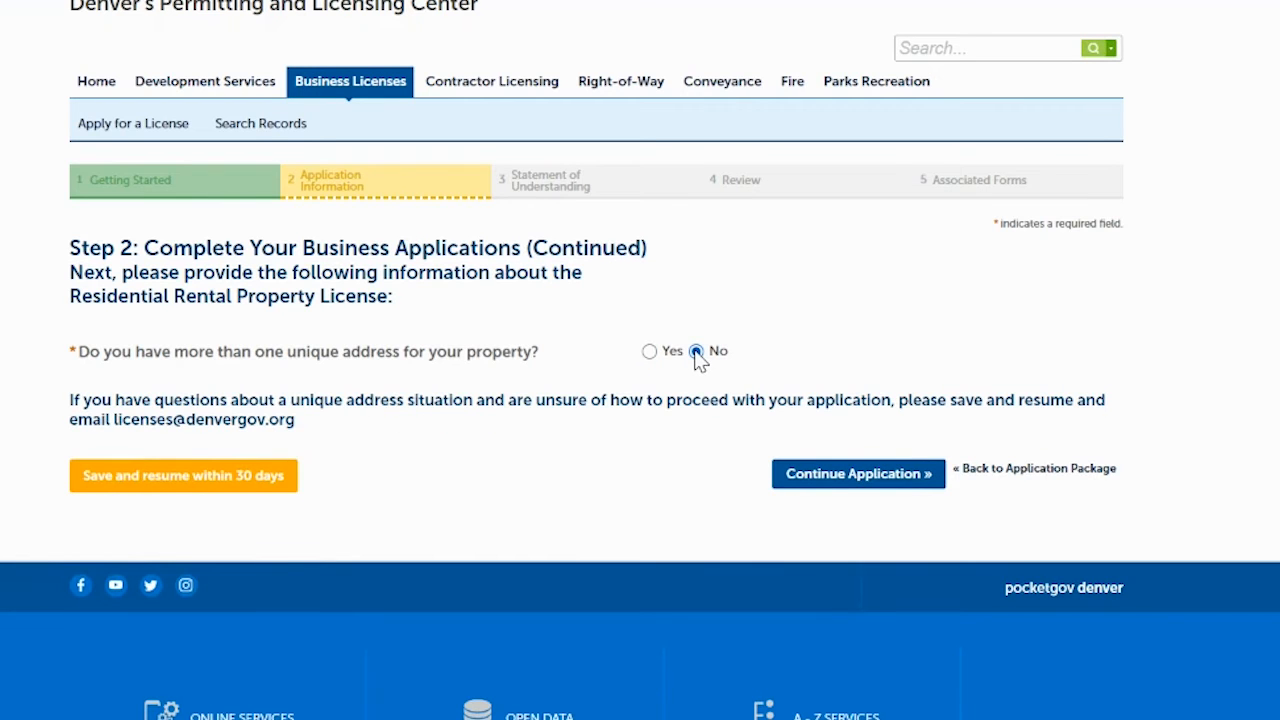
{"action": "left_click", "coordinate": [833, 483]}
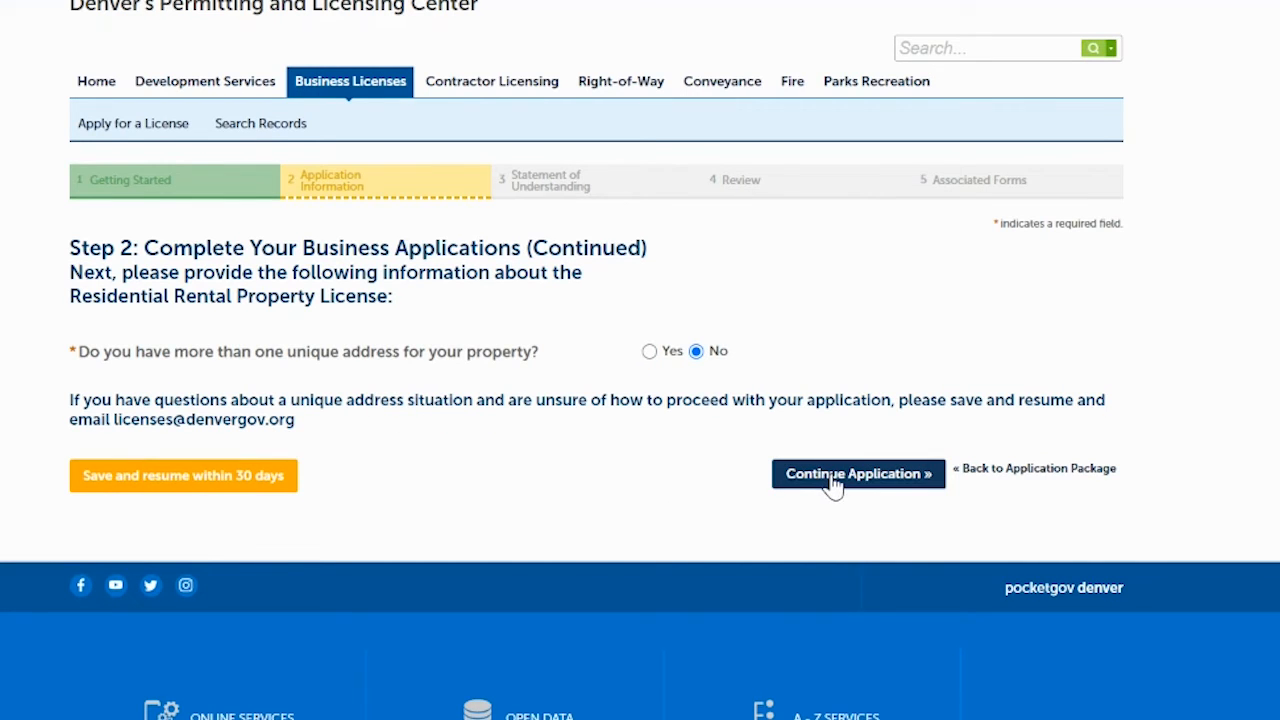
{"action": "scroll", "coordinate": [640, 360], "scroll_direction": "down", "scroll_amount": 2}
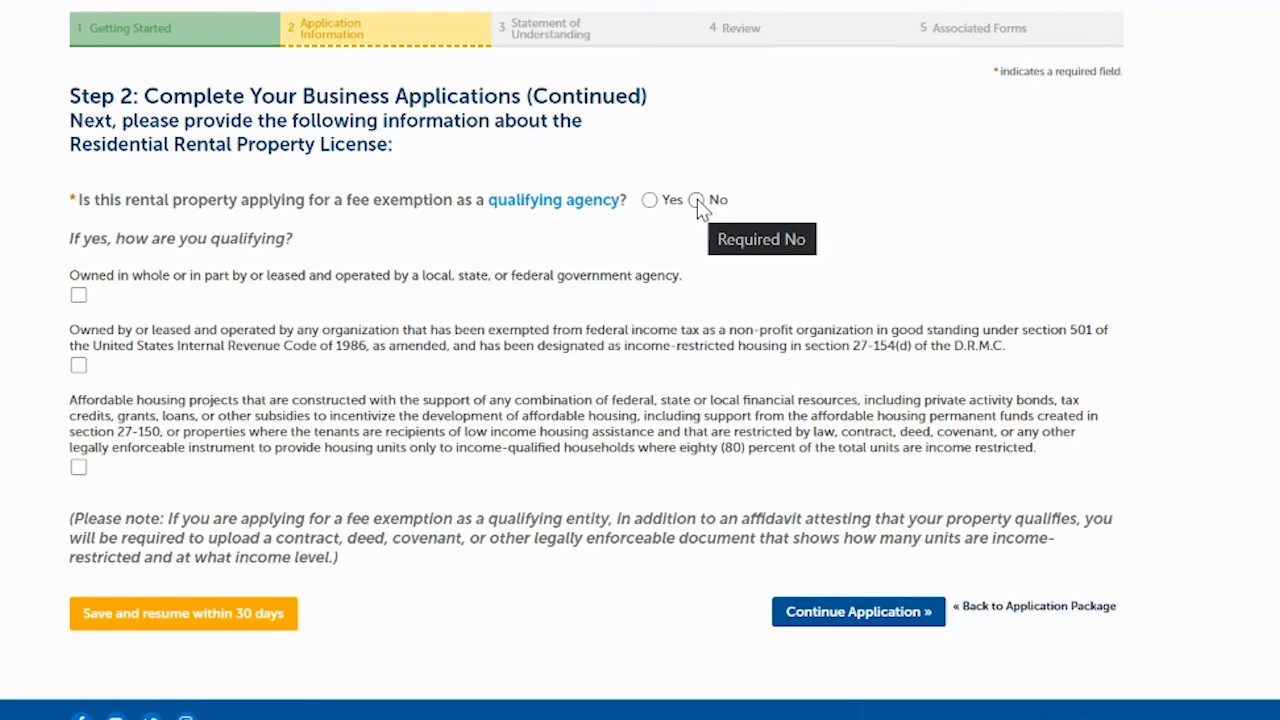
- Continue past the fee exemption page and enter 0 in the income-restricted units field
{"action": "left_click", "coordinate": [835, 617]}
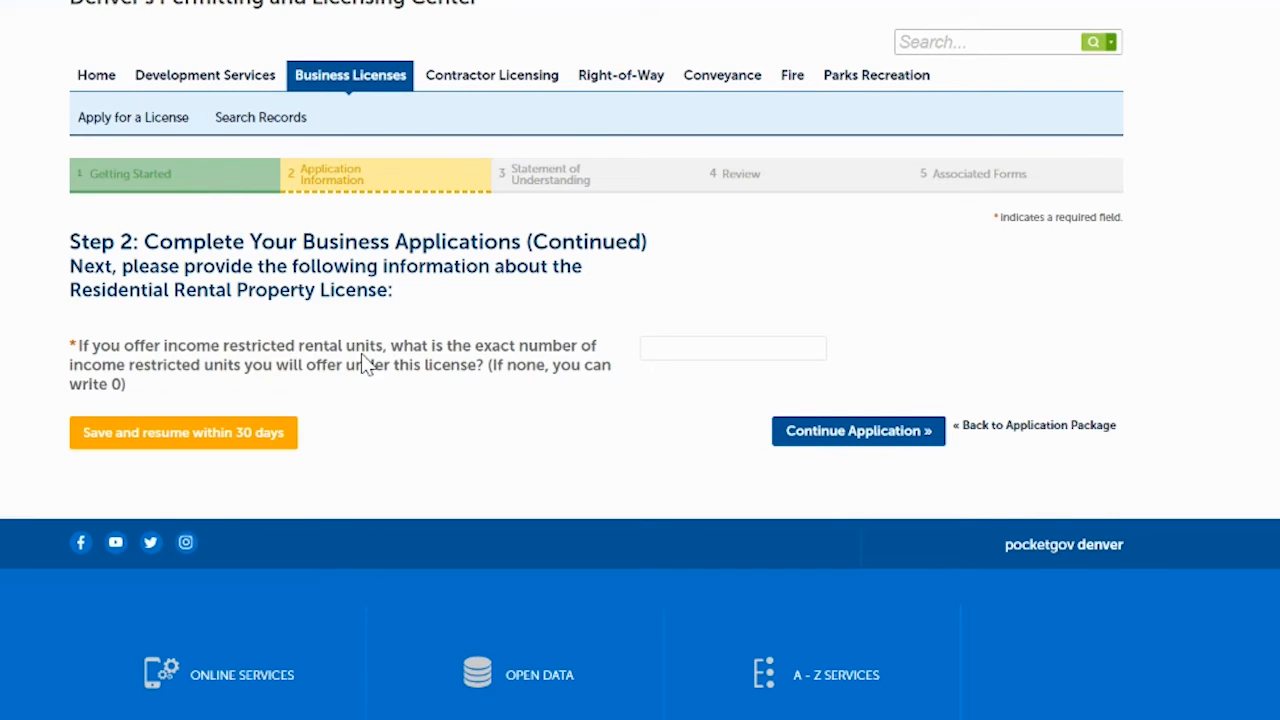
{"action": "left_click", "coordinate": [684, 350]}
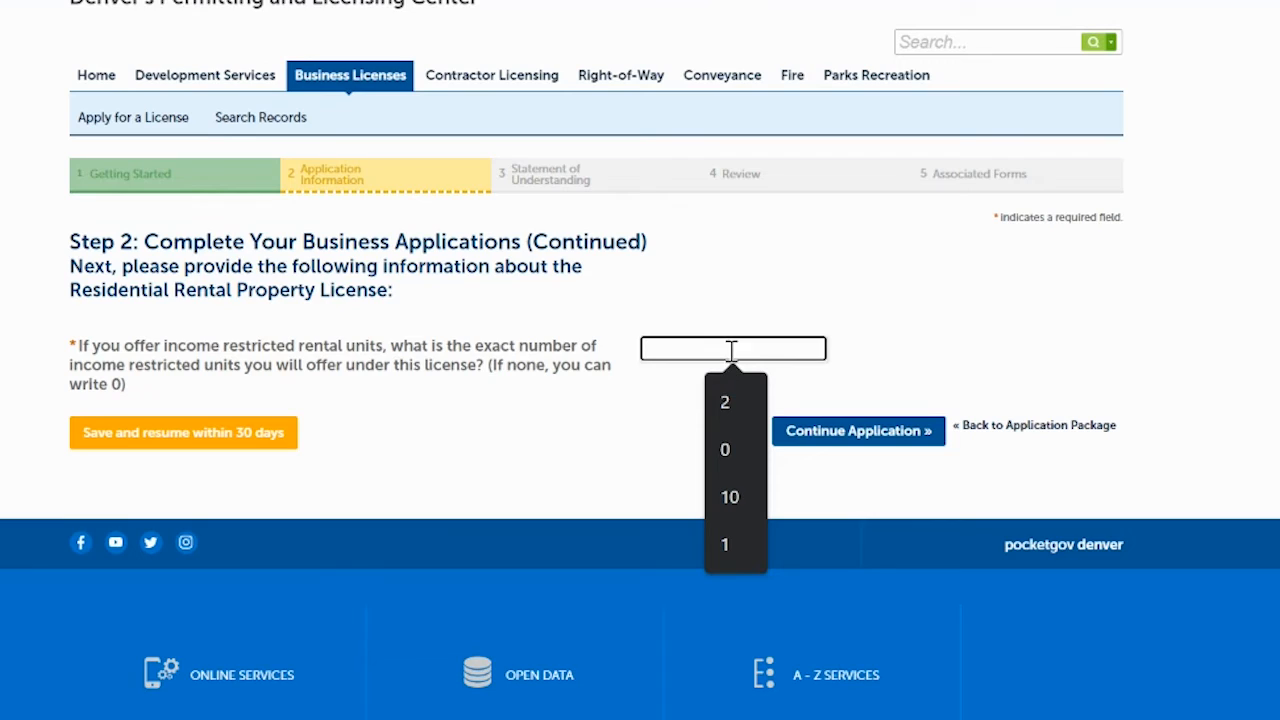
{"action": "left_click", "coordinate": [724, 448]}
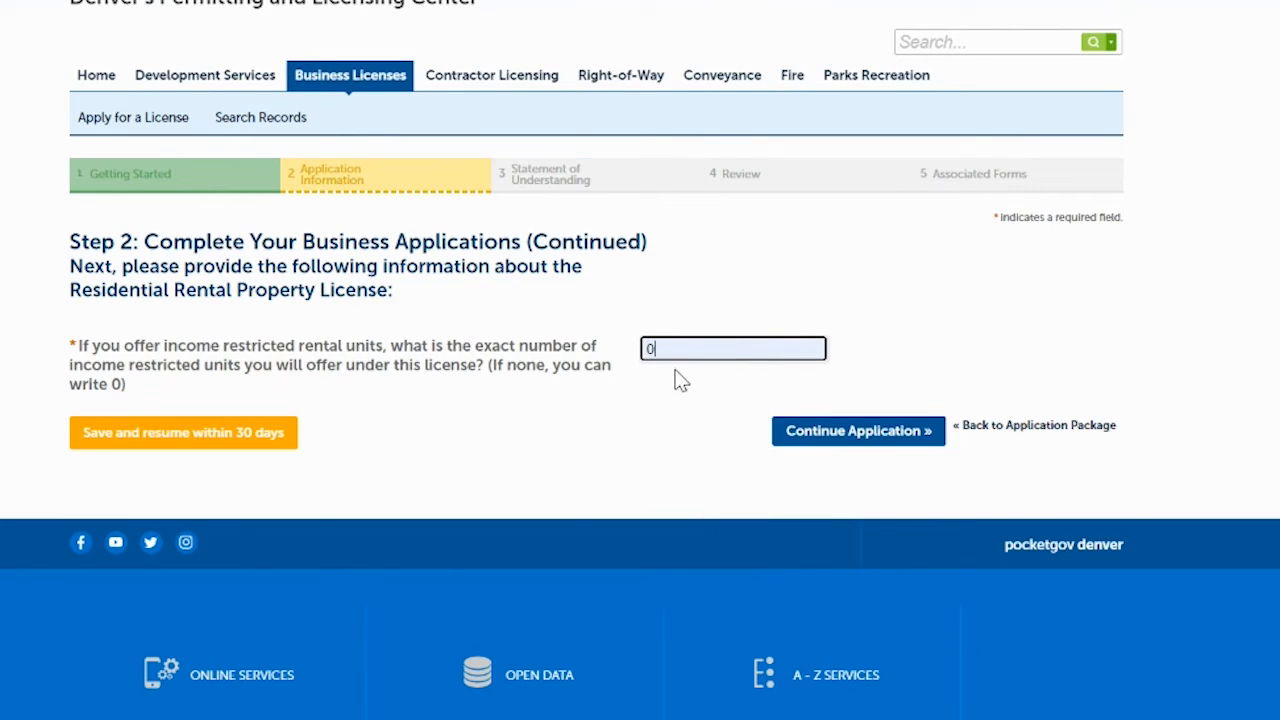
{"action": "left_click", "coordinate": [832, 438]}
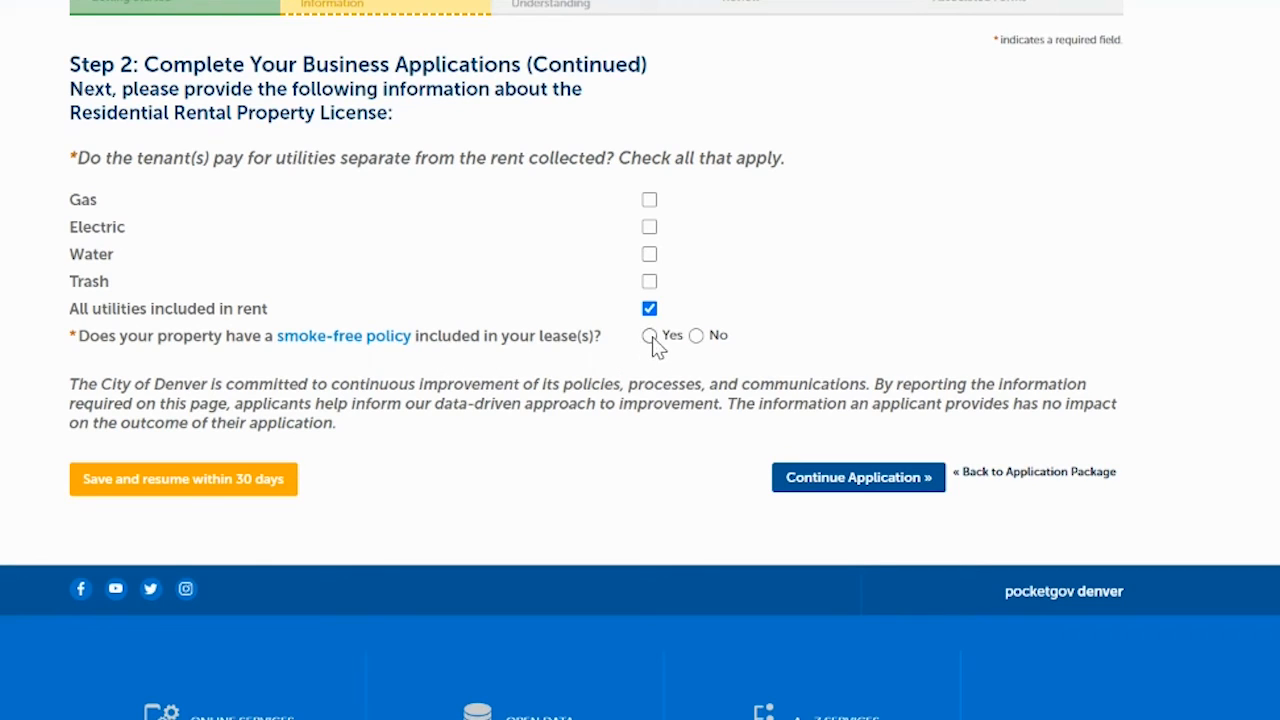
- Submit all utilities included in rent, then set Heating, Water Heating and Cooking fuel sources to Electric
{"action": "left_click", "coordinate": [860, 478]}
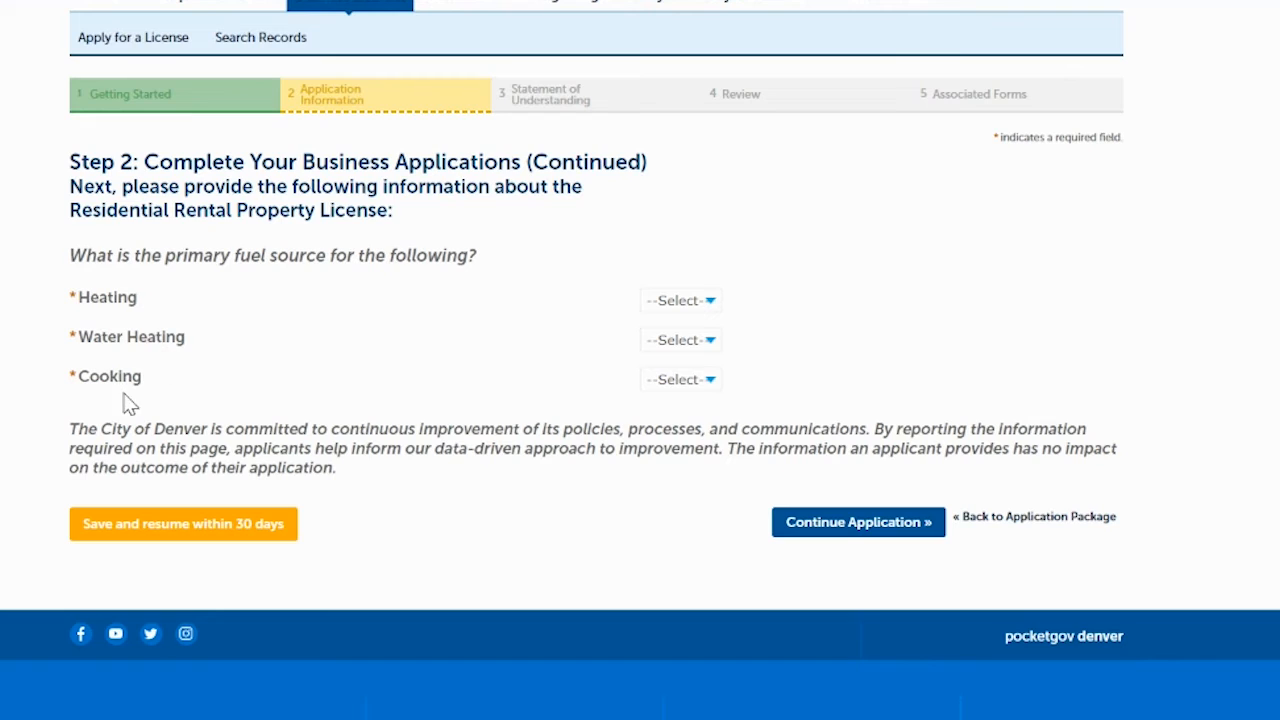
{"action": "left_click", "coordinate": [683, 314]}
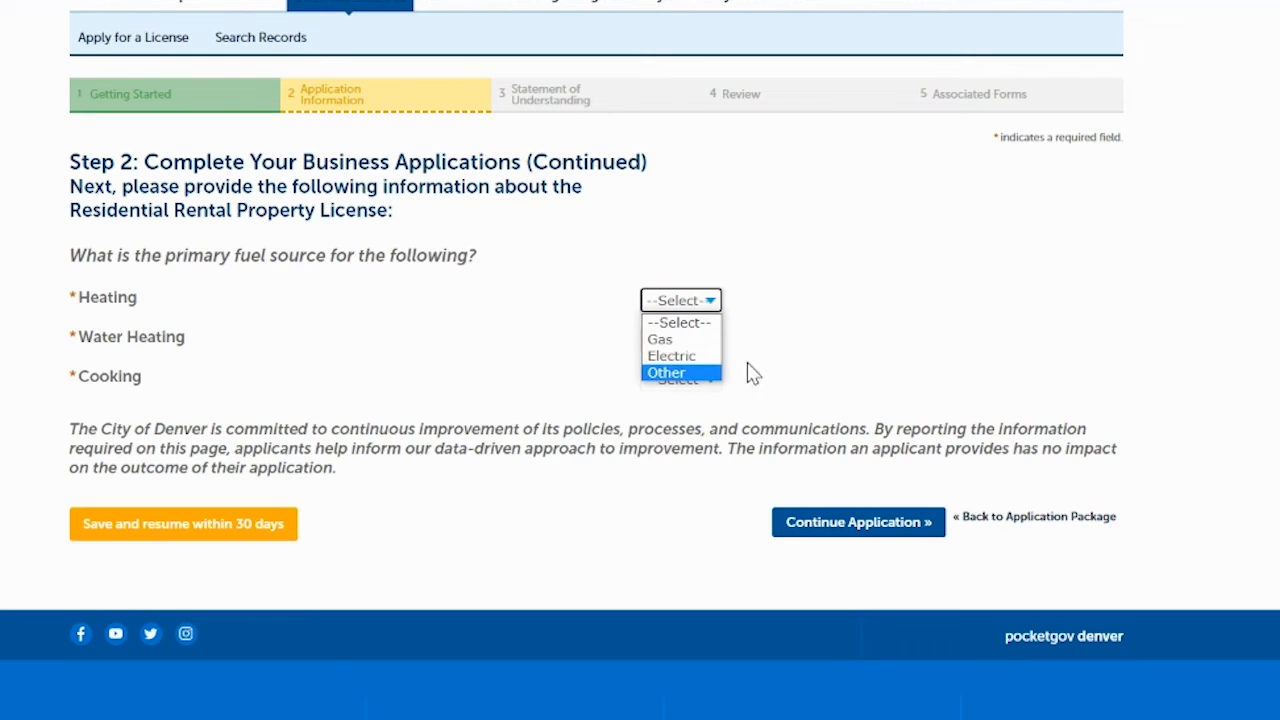
{"action": "left_click", "coordinate": [669, 356]}
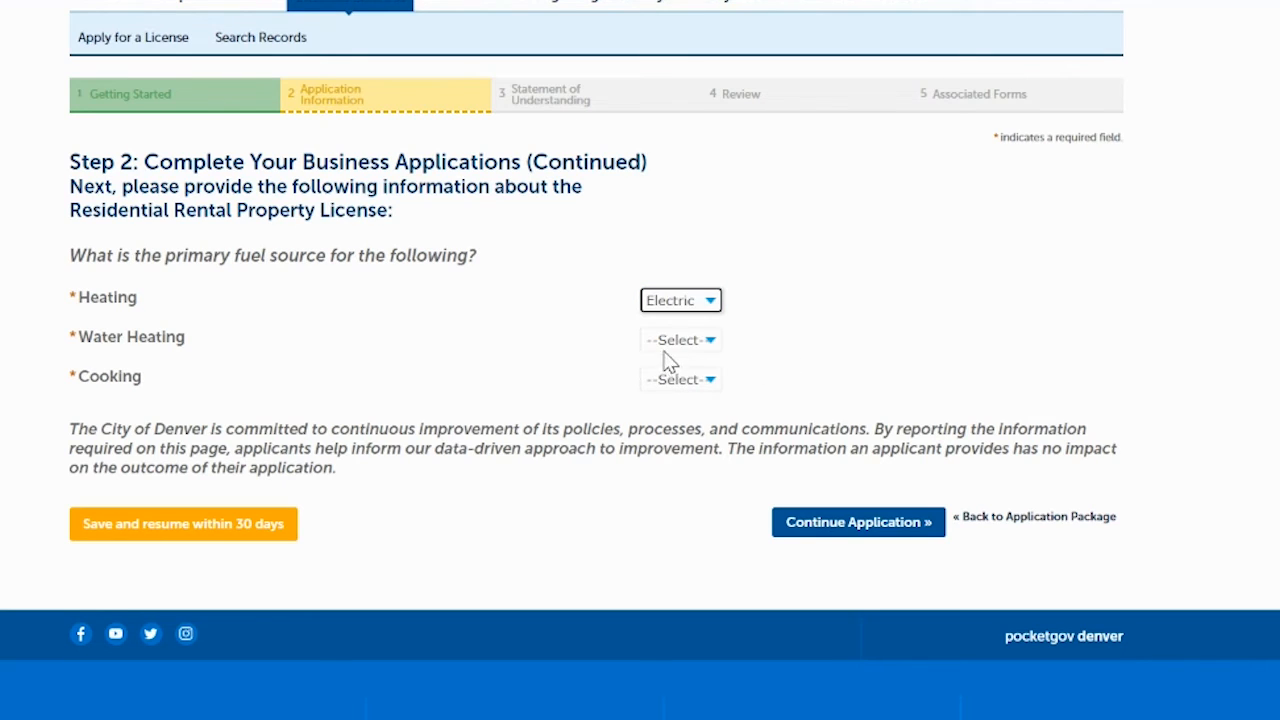
{"action": "left_click", "coordinate": [678, 342]}
{"action": "left_click", "coordinate": [661, 397]}
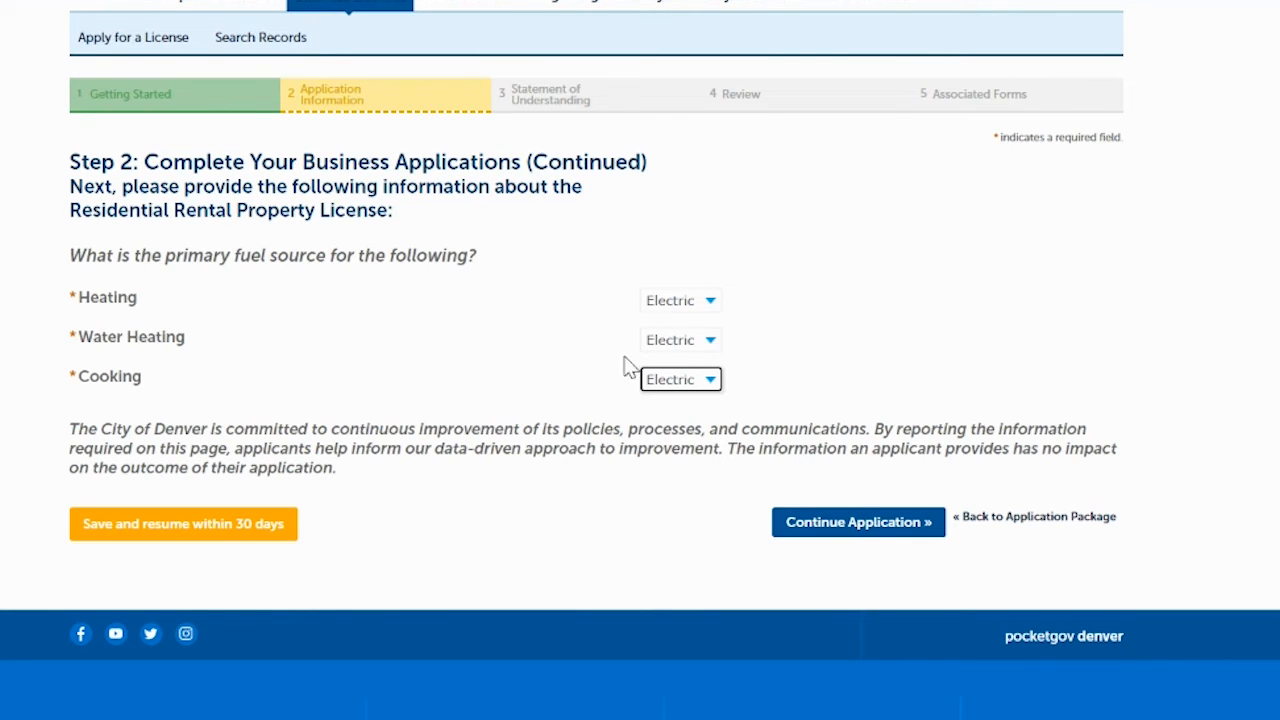
{"action": "left_click", "coordinate": [858, 522]}
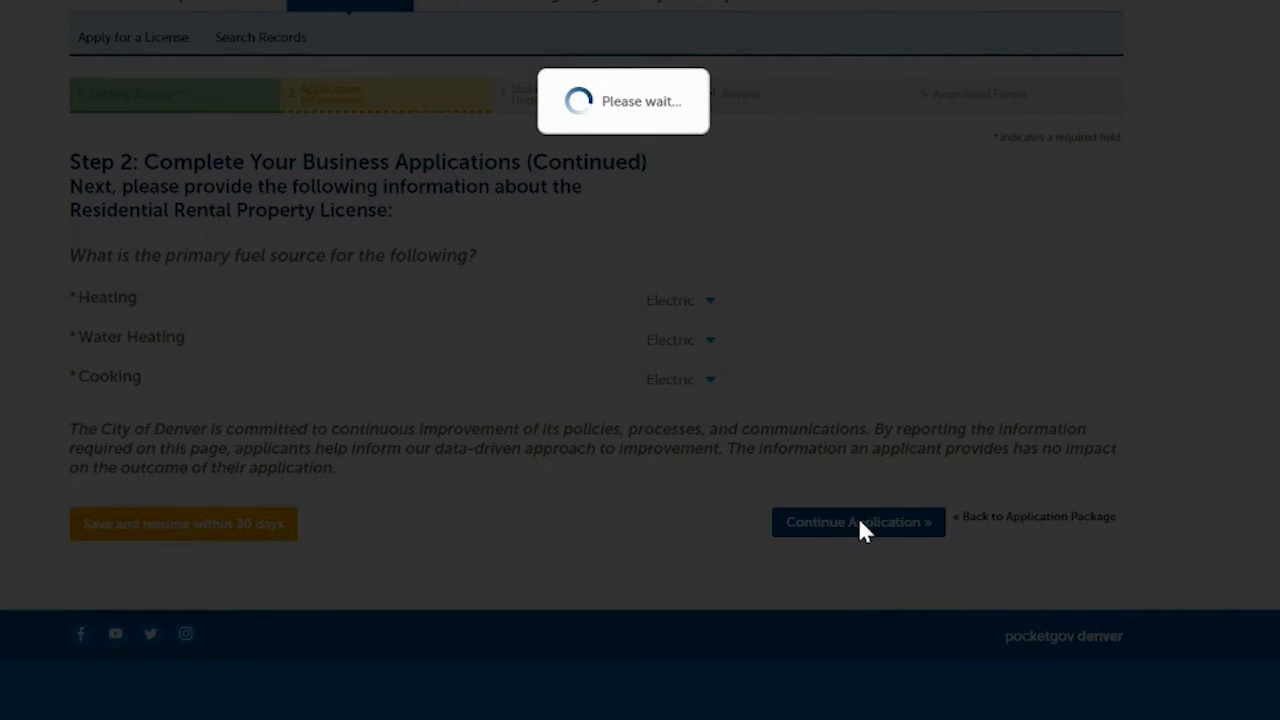
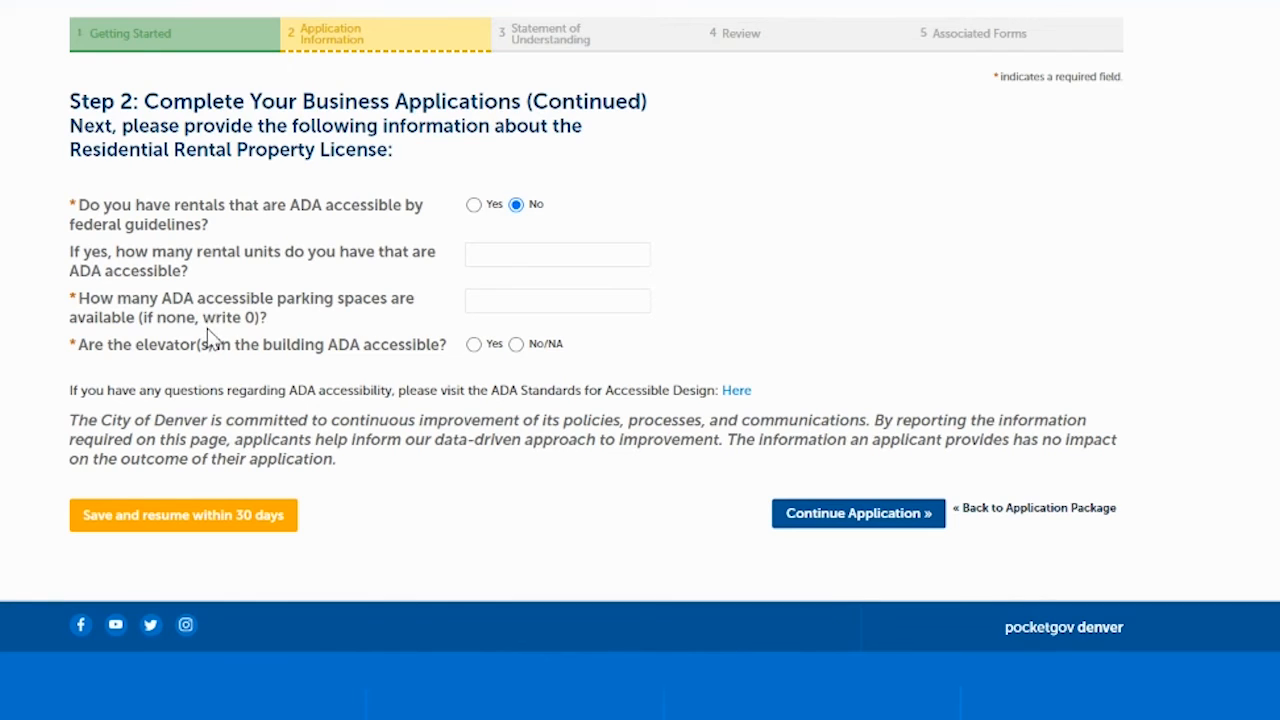
- Enter 1 ADA parking space, choose No/NA for elevator accessibility, and continue
{"action": "left_click", "coordinate": [490, 304]}
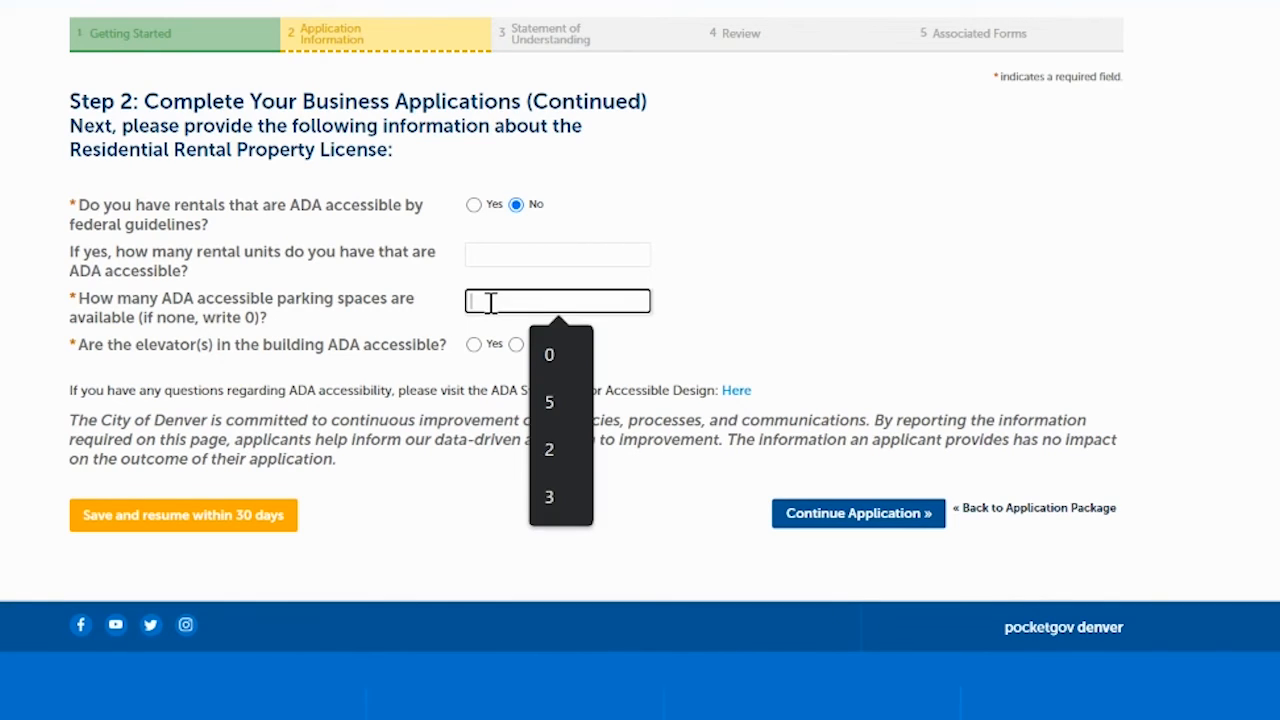
{"action": "left_click", "coordinate": [549, 356]}
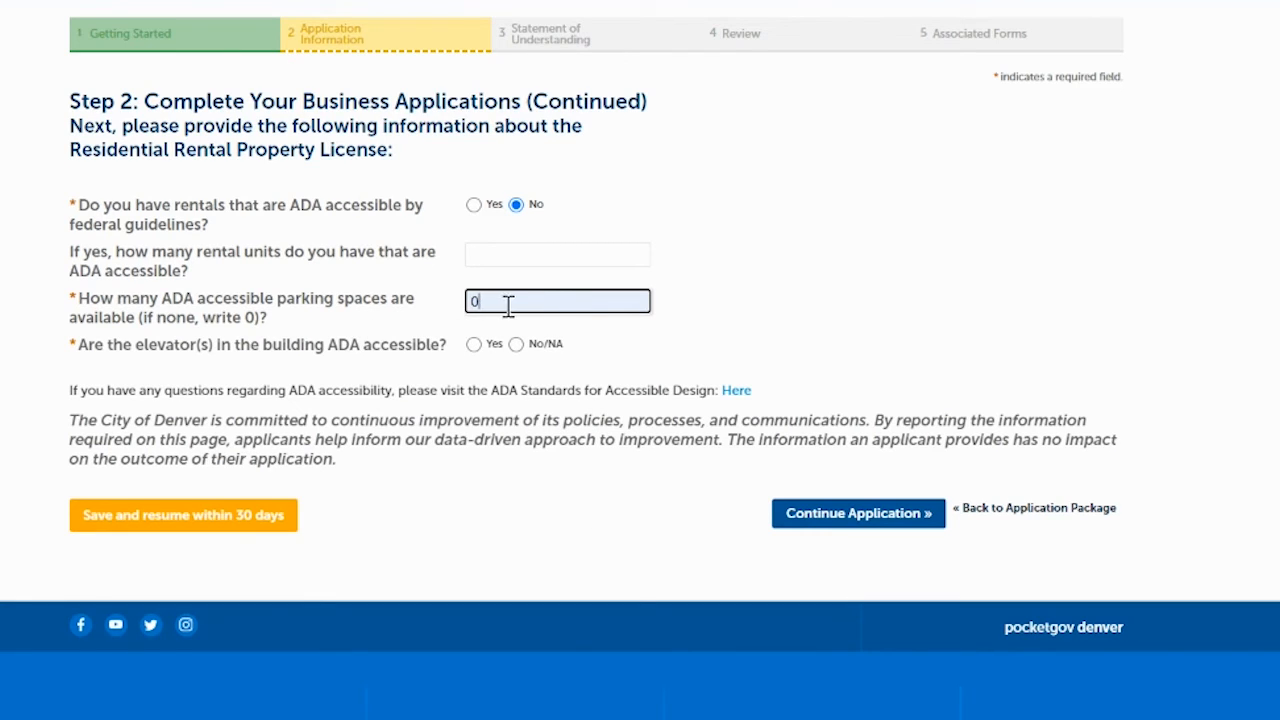
{"action": "key", "text": "BackSpace"}
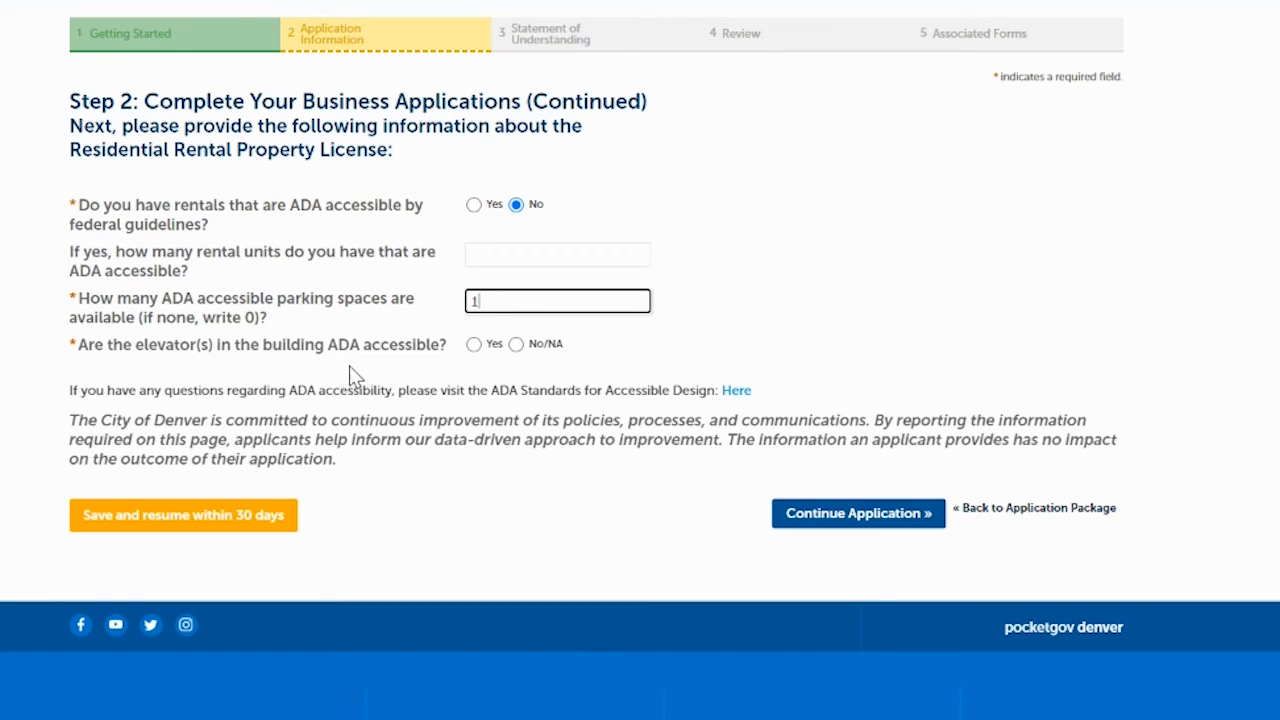
{"action": "left_click", "coordinate": [516, 345]}
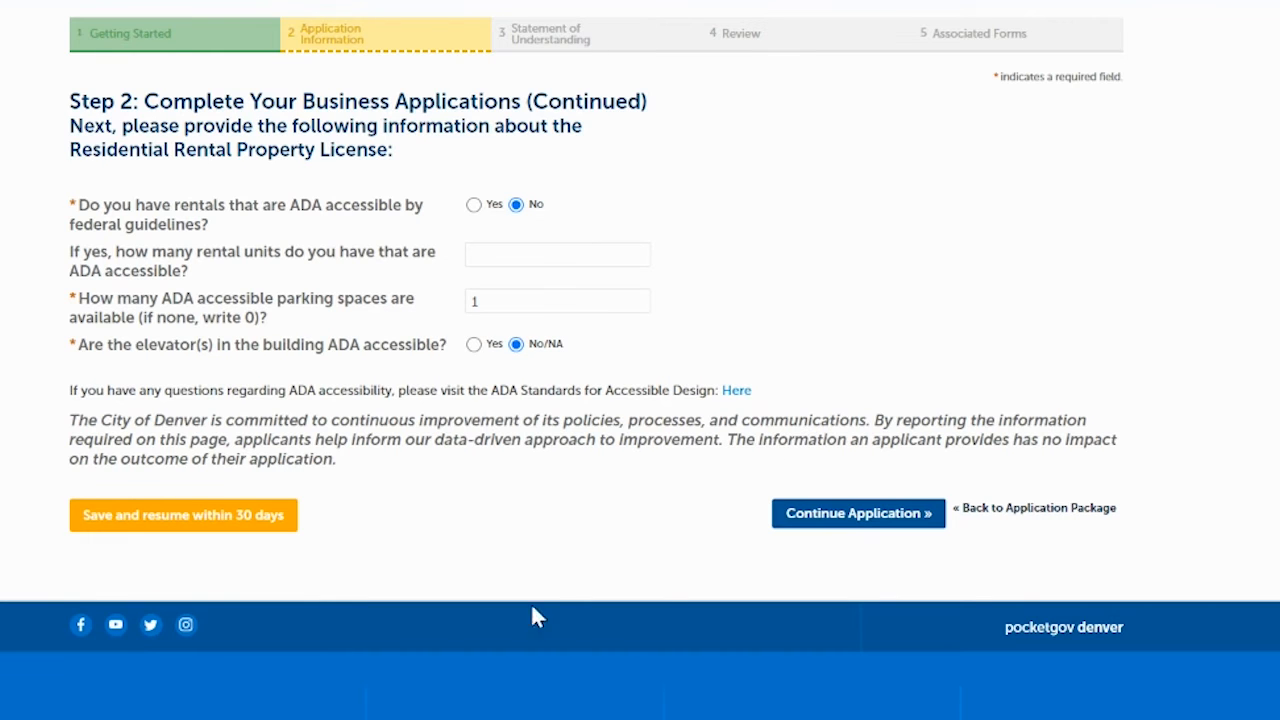
{"action": "left_click", "coordinate": [845, 517]}
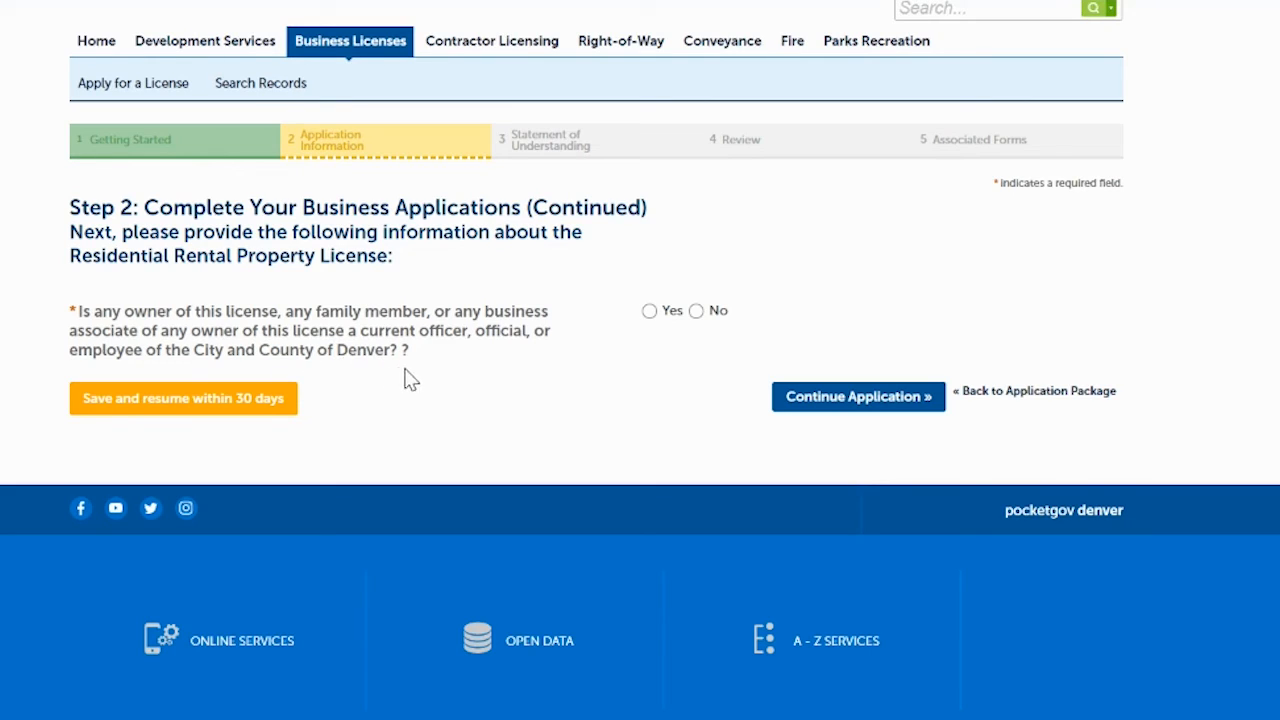
- Answer No to any owner or associate being a City officer or employee, then continue
{"action": "left_click", "coordinate": [696, 311]}
{"action": "left_click", "coordinate": [872, 404]}
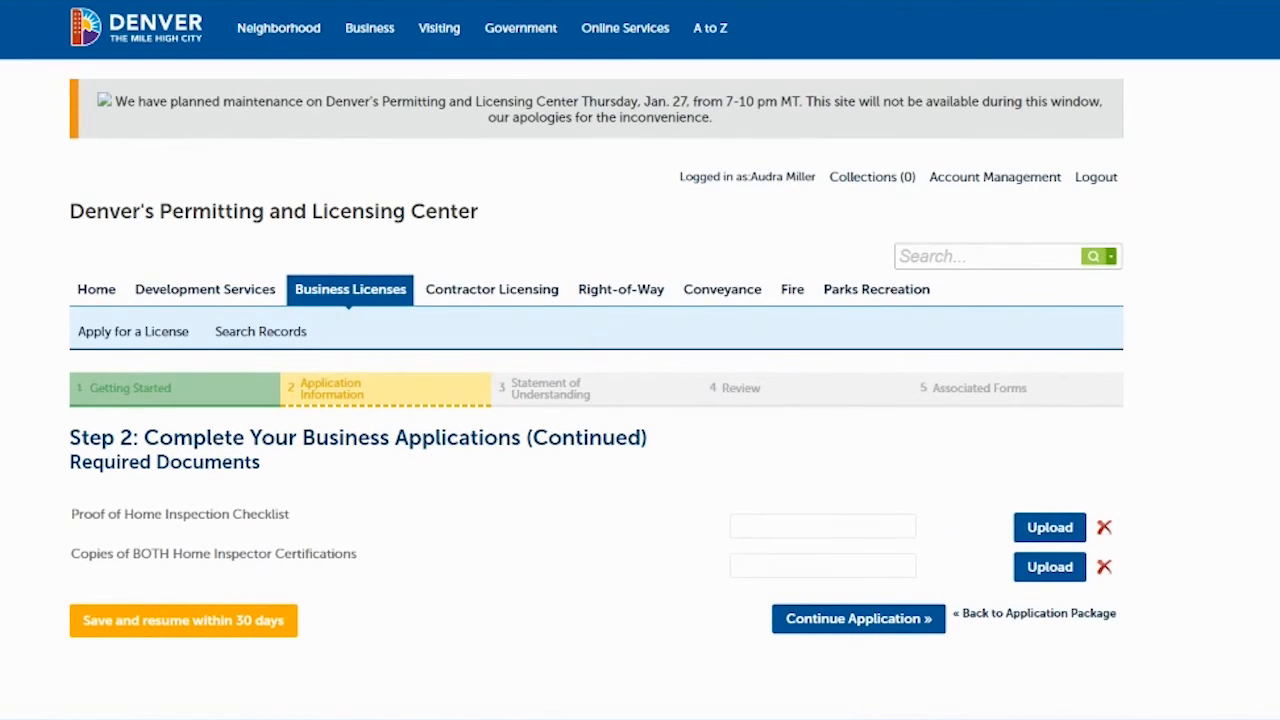
- Upload the Home Inspection Checklist PDF to its required-document slot
{"action": "scroll", "coordinate": [797, 360], "scroll_direction": "down", "scroll_amount": 2}
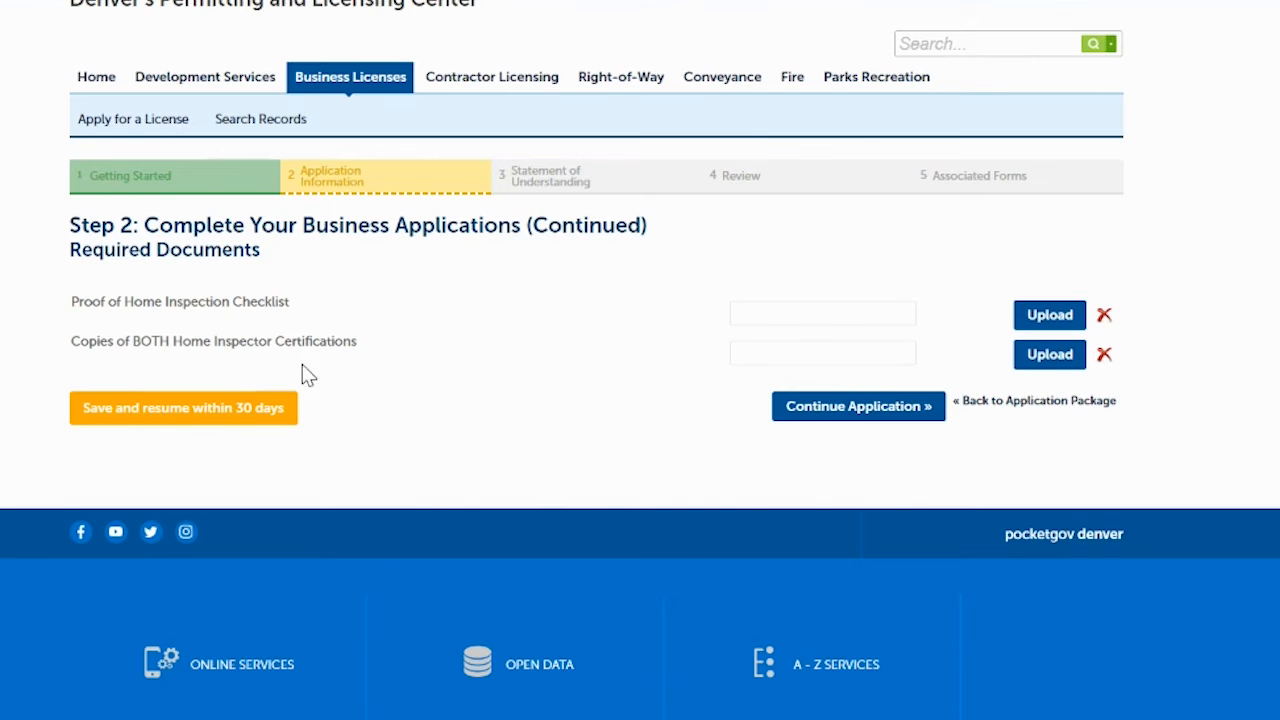
{"action": "left_click", "coordinate": [1050, 316]}
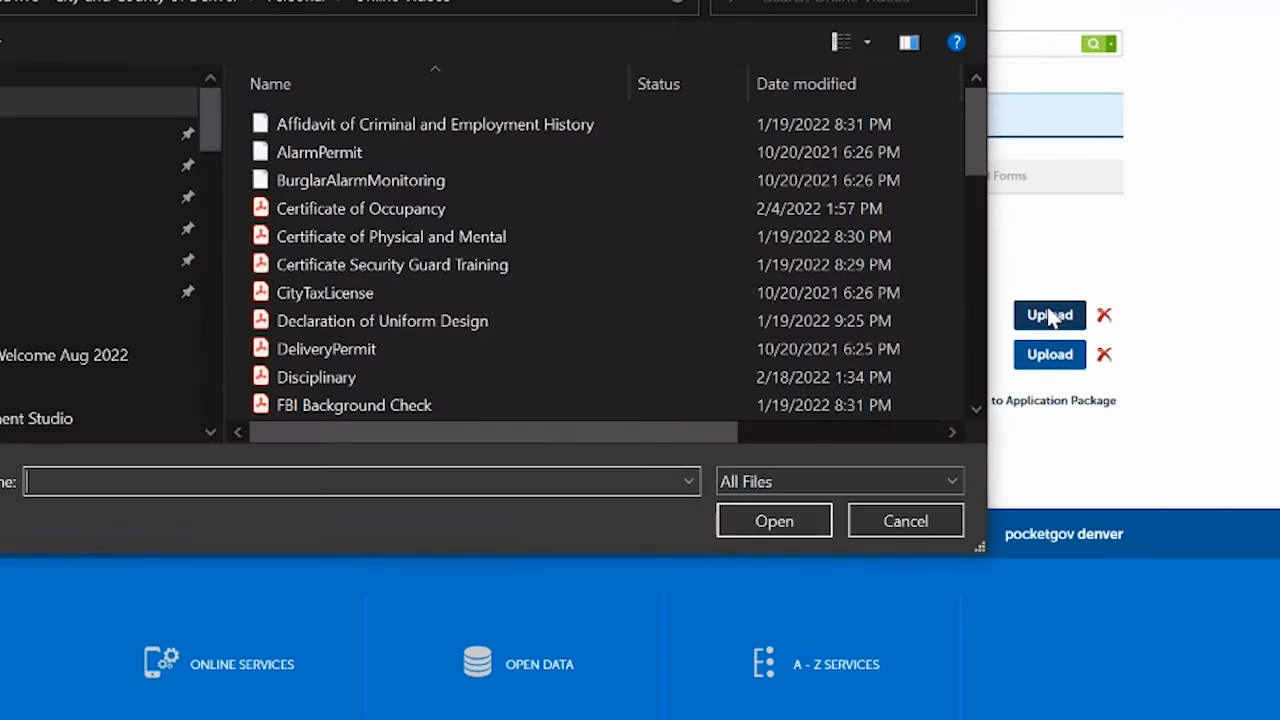
{"action": "left_click_drag", "start_coordinate": [976, 120], "coordinate": [1090, 221]}
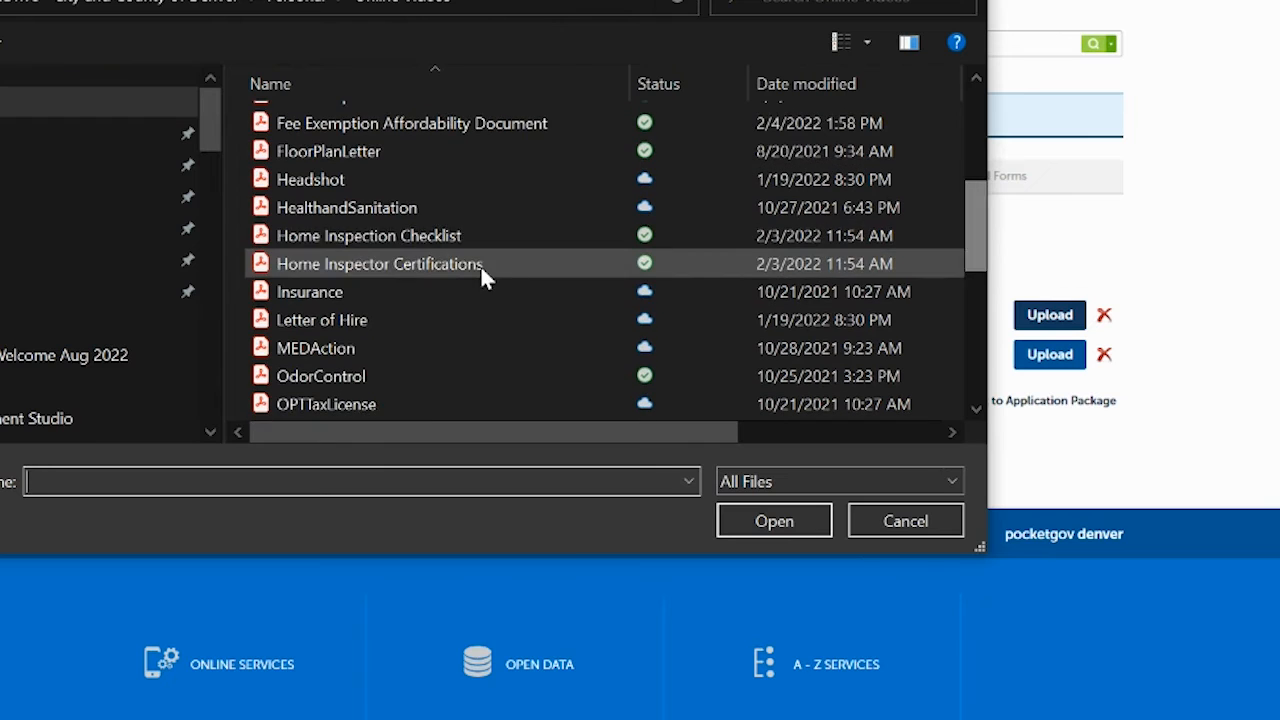
{"action": "left_click", "coordinate": [409, 235]}
{"action": "left_click", "coordinate": [770, 522]}
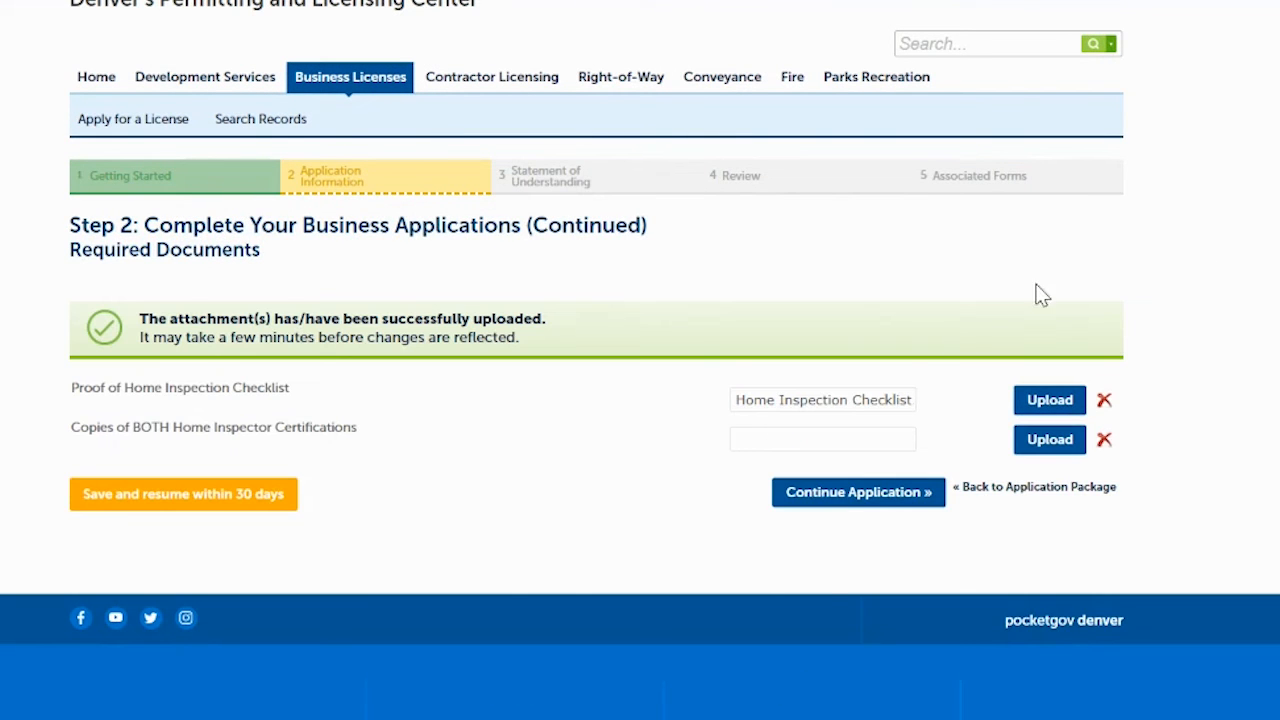
- Upload the Home Inspector Certifications PDF and continue to the Statement of Understanding
{"action": "left_click", "coordinate": [1045, 443]}
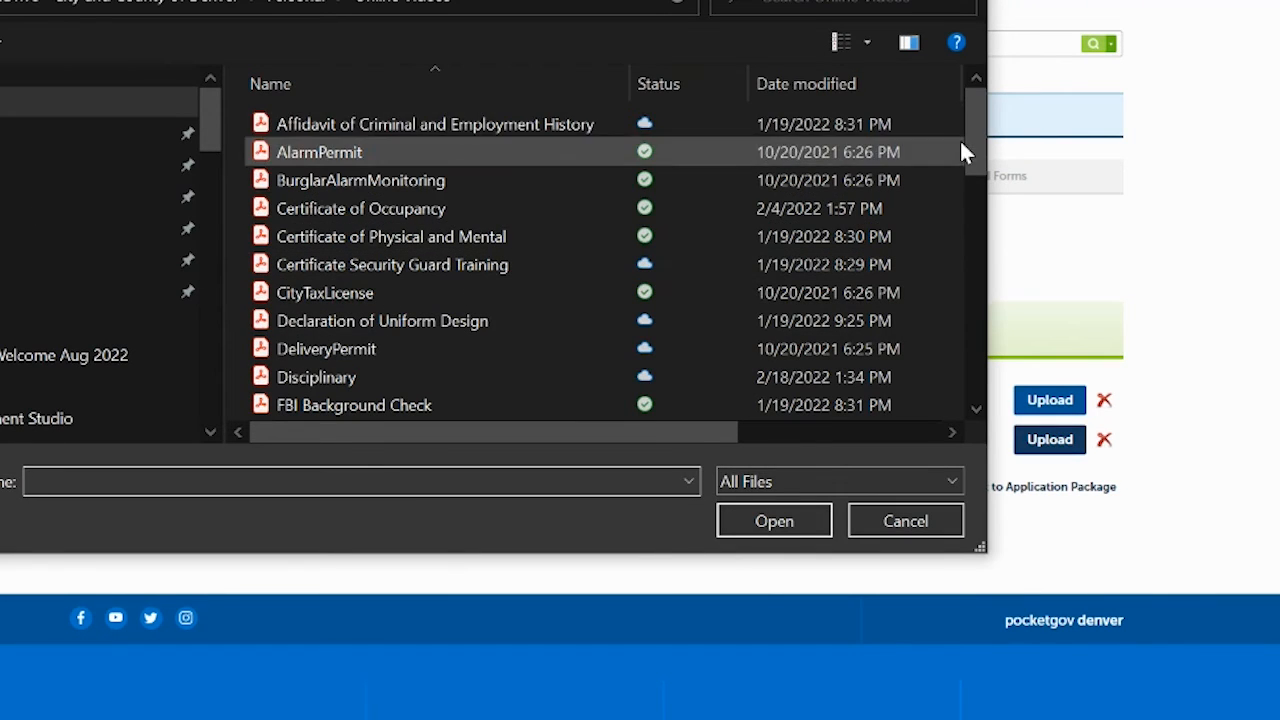
{"action": "left_click_drag", "start_coordinate": [969, 137], "coordinate": [990, 231]}
{"action": "left_click", "coordinate": [408, 270]}
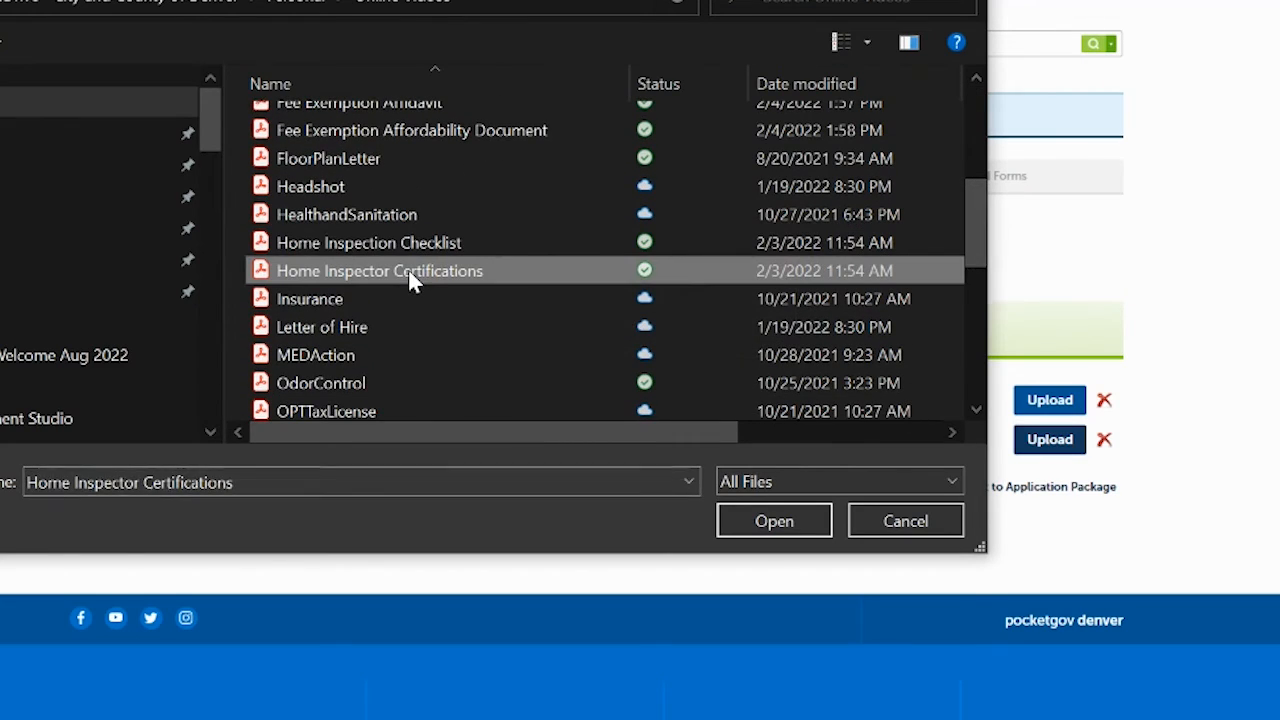
{"action": "left_click", "coordinate": [768, 522]}
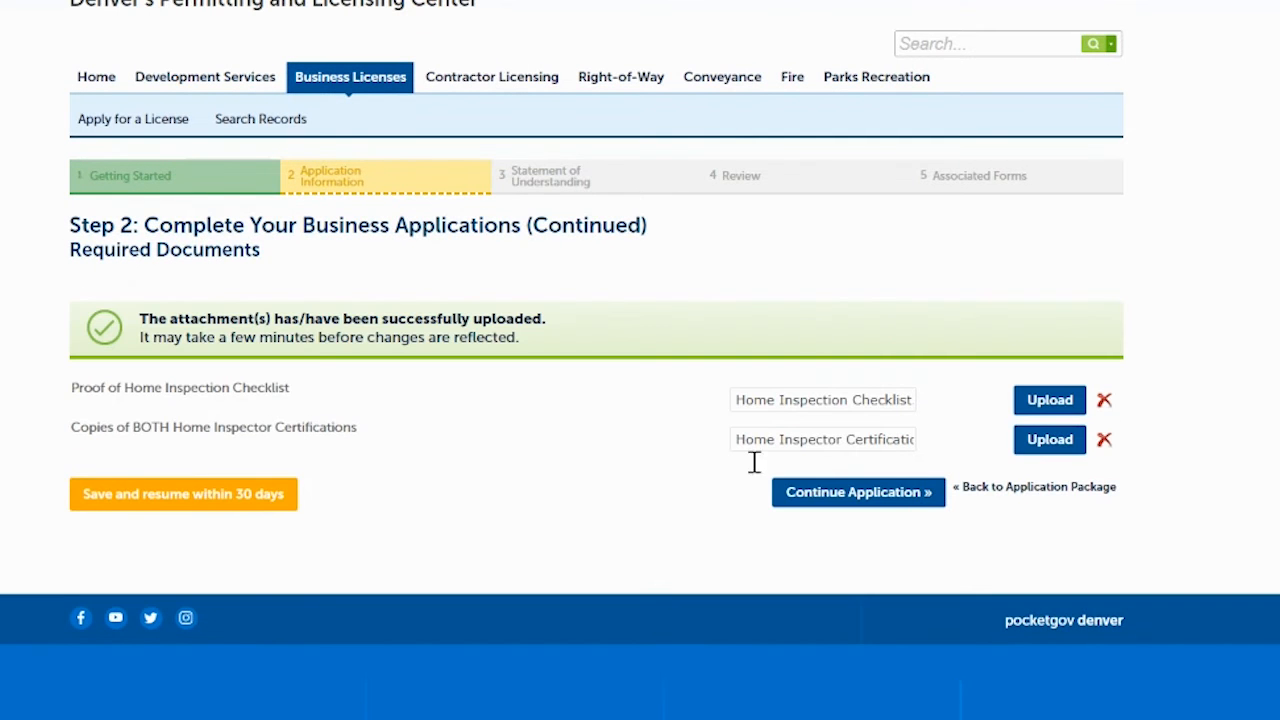
{"action": "left_click", "coordinate": [857, 495]}
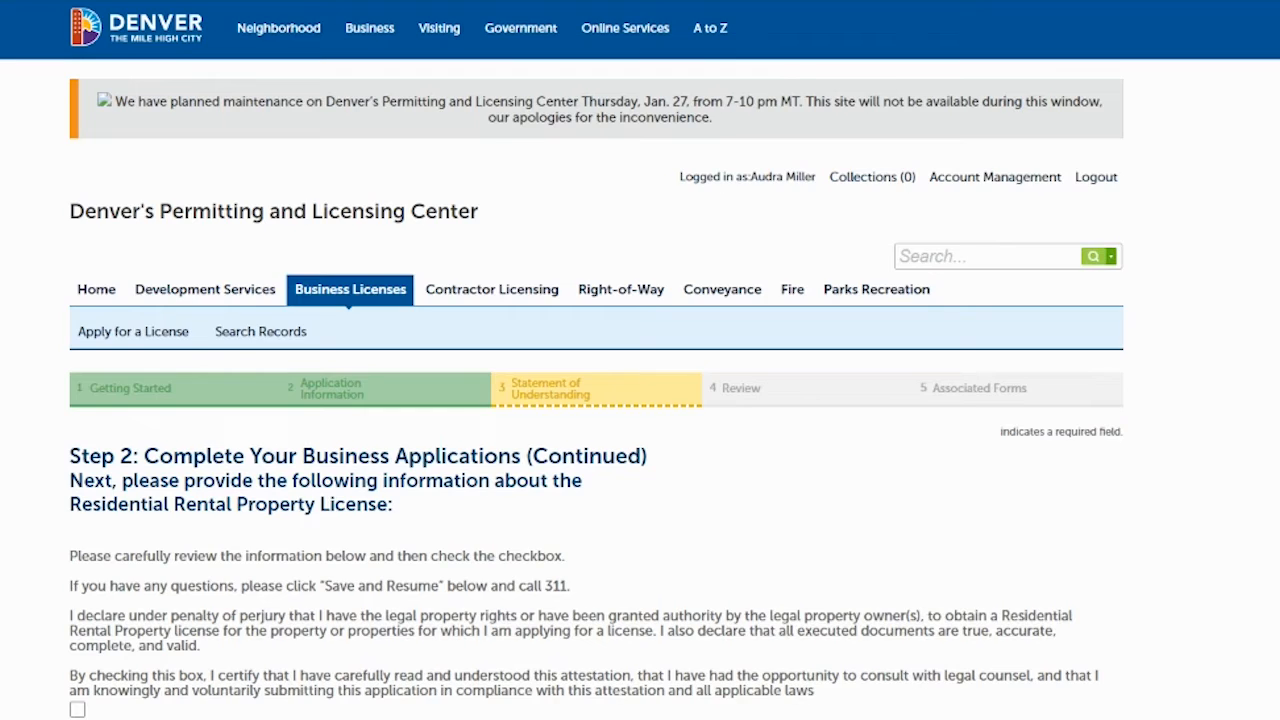
- Accept the perjury attestation in the Statement of Understanding and continue
{"action": "scroll", "coordinate": [640, 400], "scroll_direction": "down", "scroll_amount": 1}
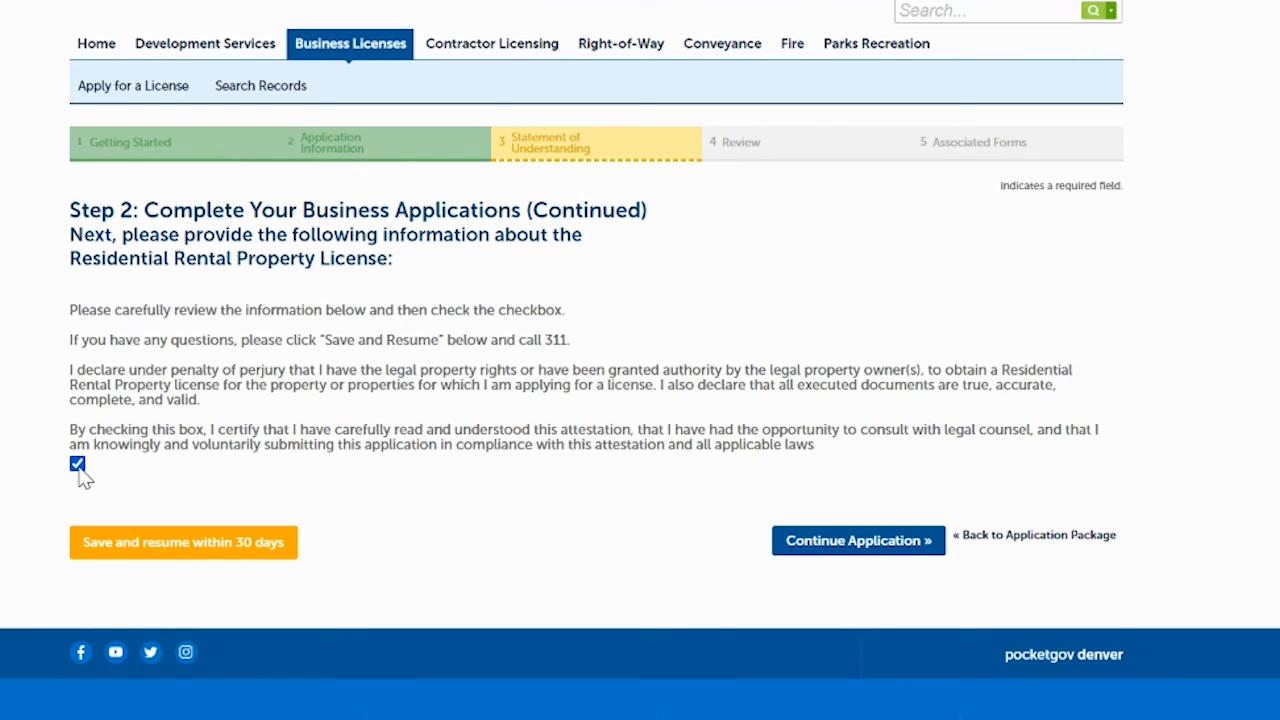
{"action": "left_click", "coordinate": [855, 541]}
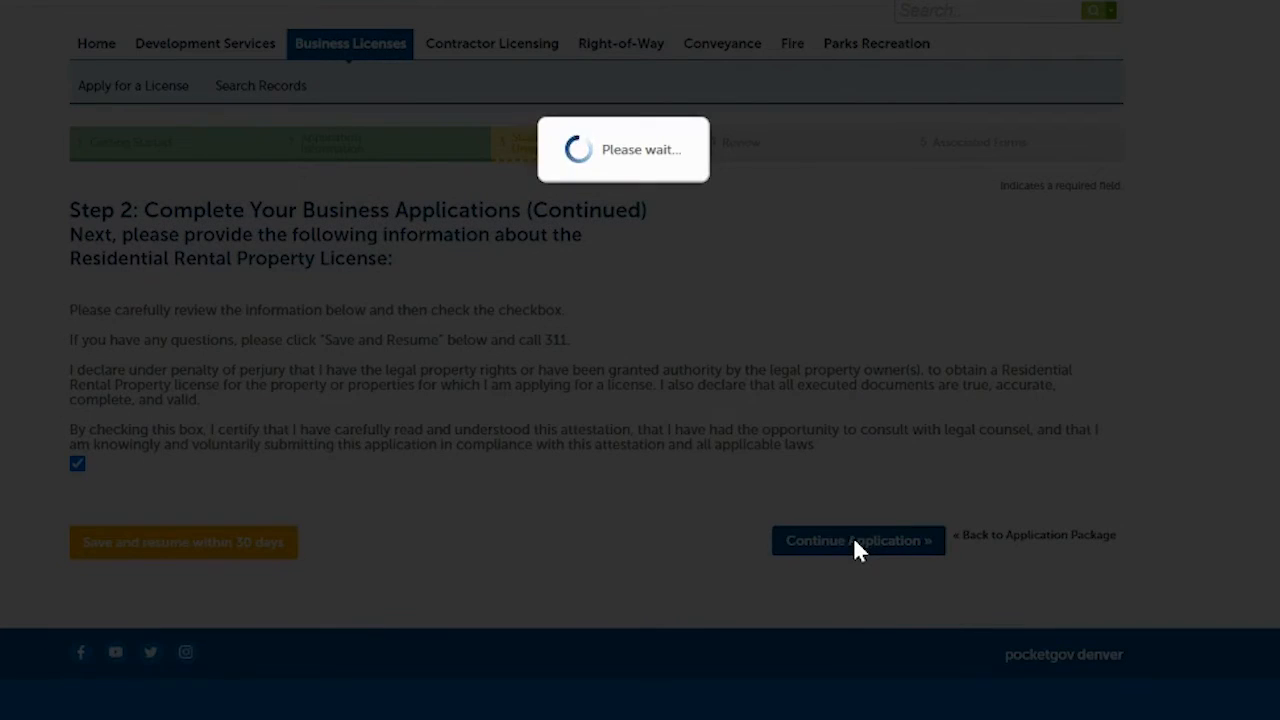
{"action": "scroll", "coordinate": [596, 400], "scroll_direction": "down", "scroll_amount": 2}
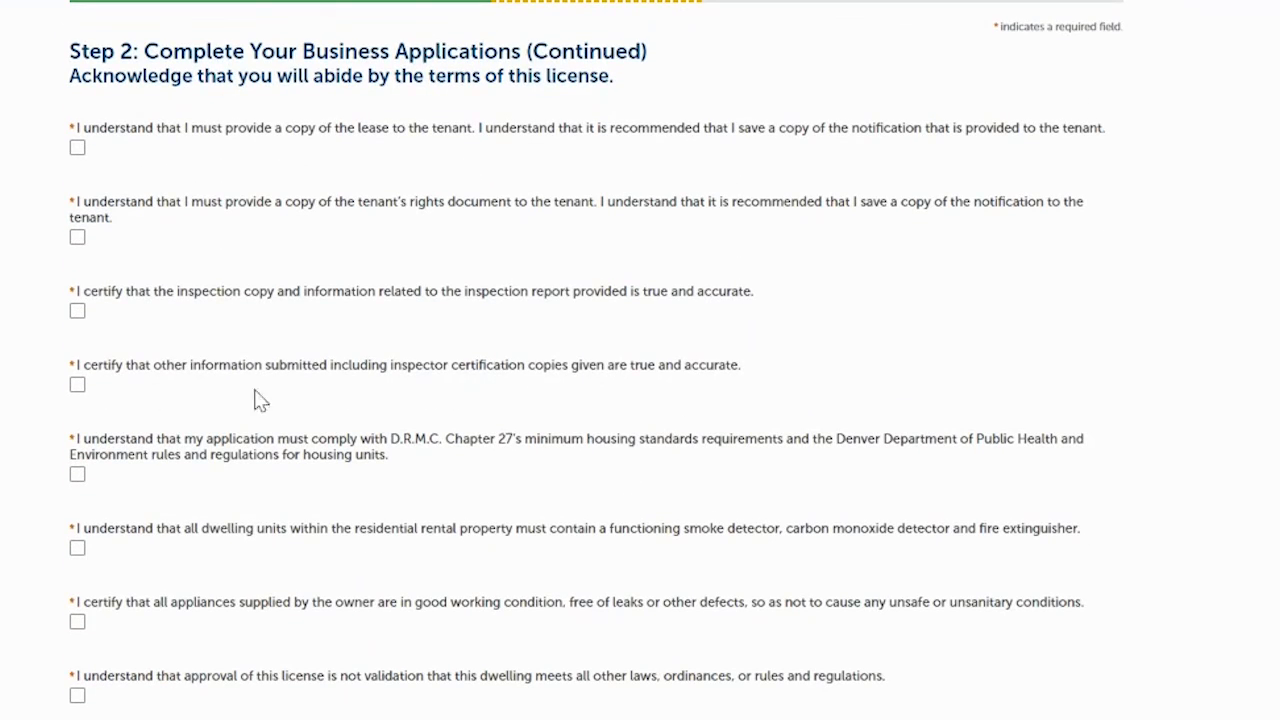
- Tick all nine license-terms acknowledgements, from lease delivery to address validation, and continue
{"action": "scroll", "coordinate": [434, 100], "scroll_direction": "down", "scroll_amount": 1}
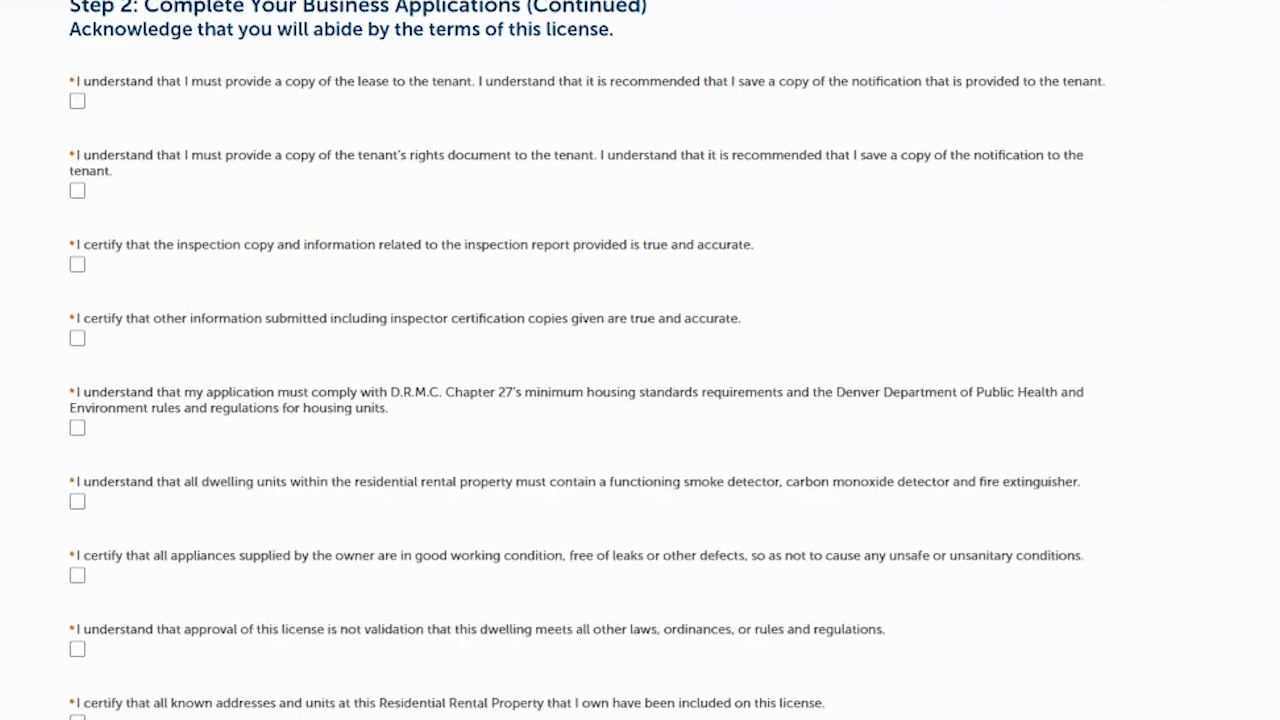
{"action": "left_click", "coordinate": [79, 89]}
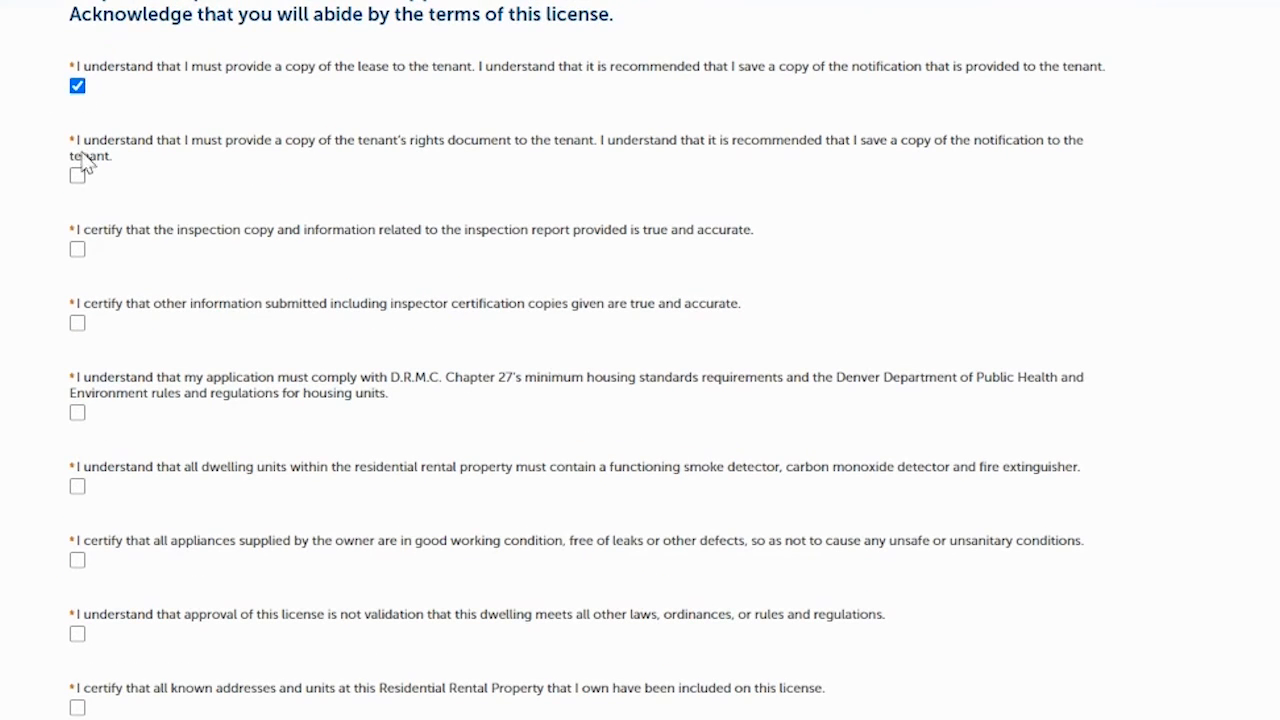
{"action": "left_click", "coordinate": [78, 176]}
{"action": "left_click", "coordinate": [79, 322]}
{"action": "left_click", "coordinate": [78, 414]}
{"action": "left_click", "coordinate": [80, 490]}
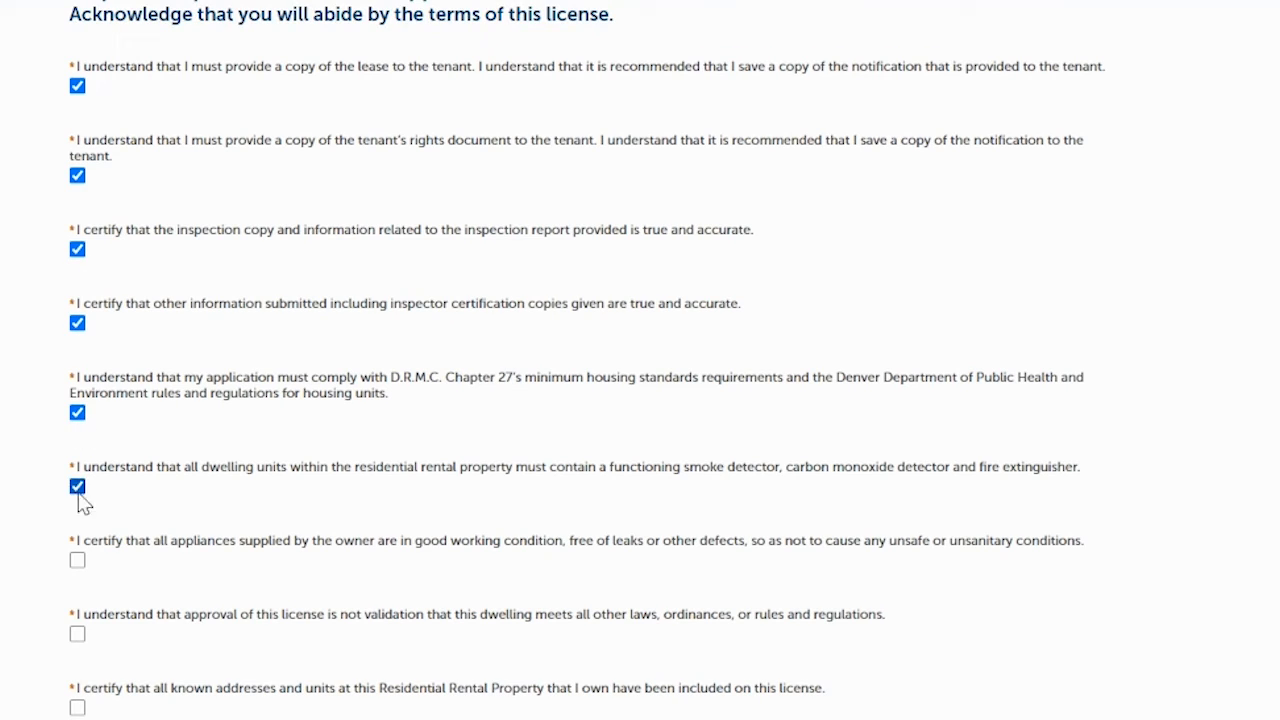
{"action": "left_click", "coordinate": [78, 634]}
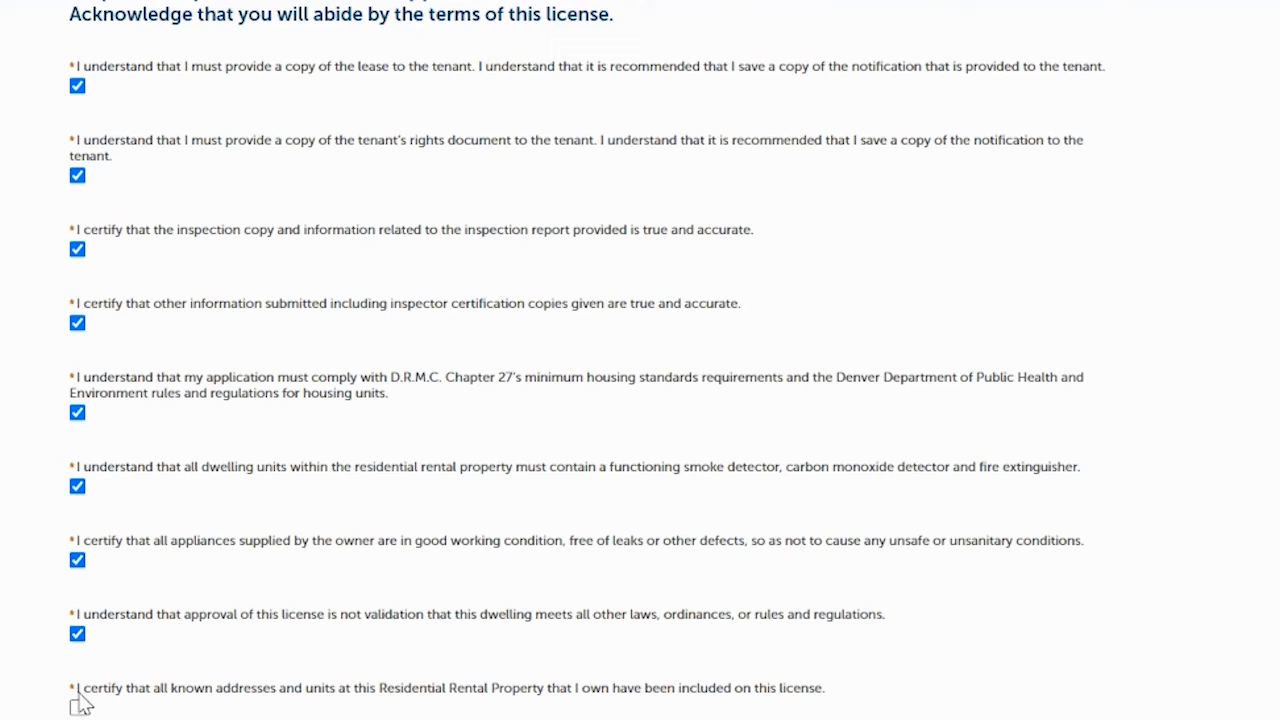
{"action": "left_click", "coordinate": [78, 708]}
{"action": "scroll", "coordinate": [271, 414], "scroll_direction": "down", "scroll_amount": 5}
{"action": "left_click", "coordinate": [77, 359]}
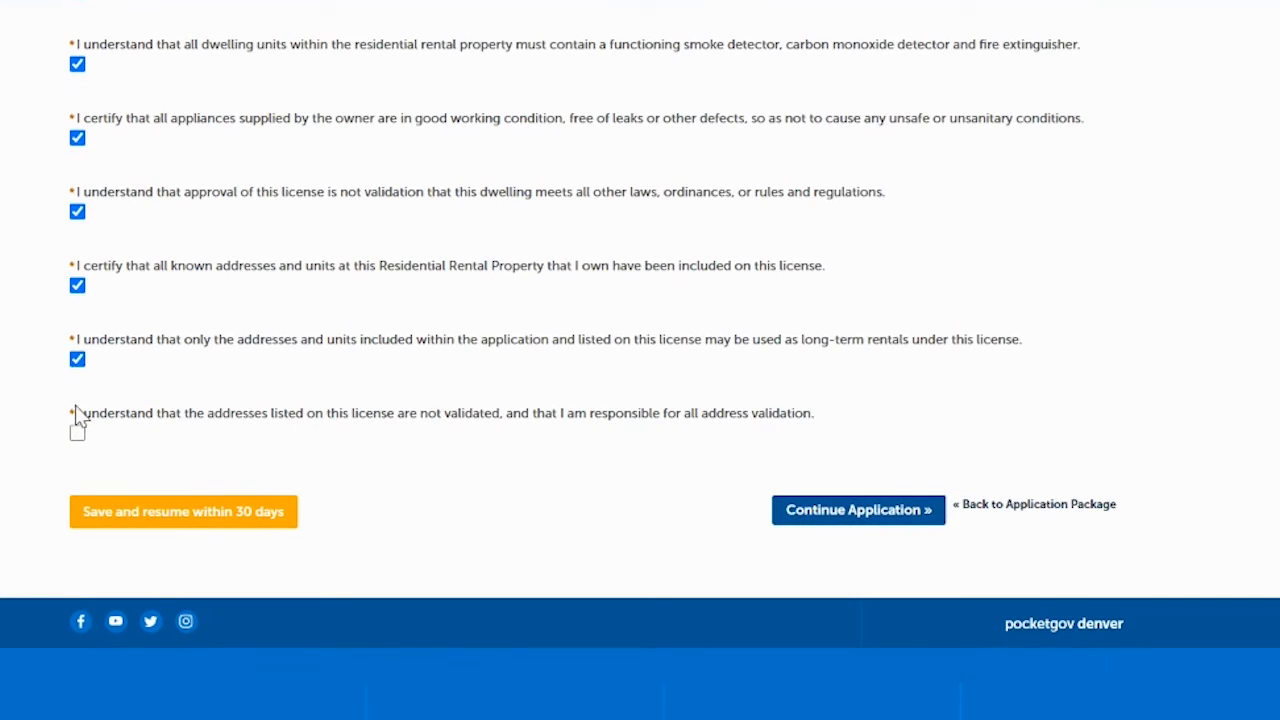
{"action": "left_click", "coordinate": [77, 432]}
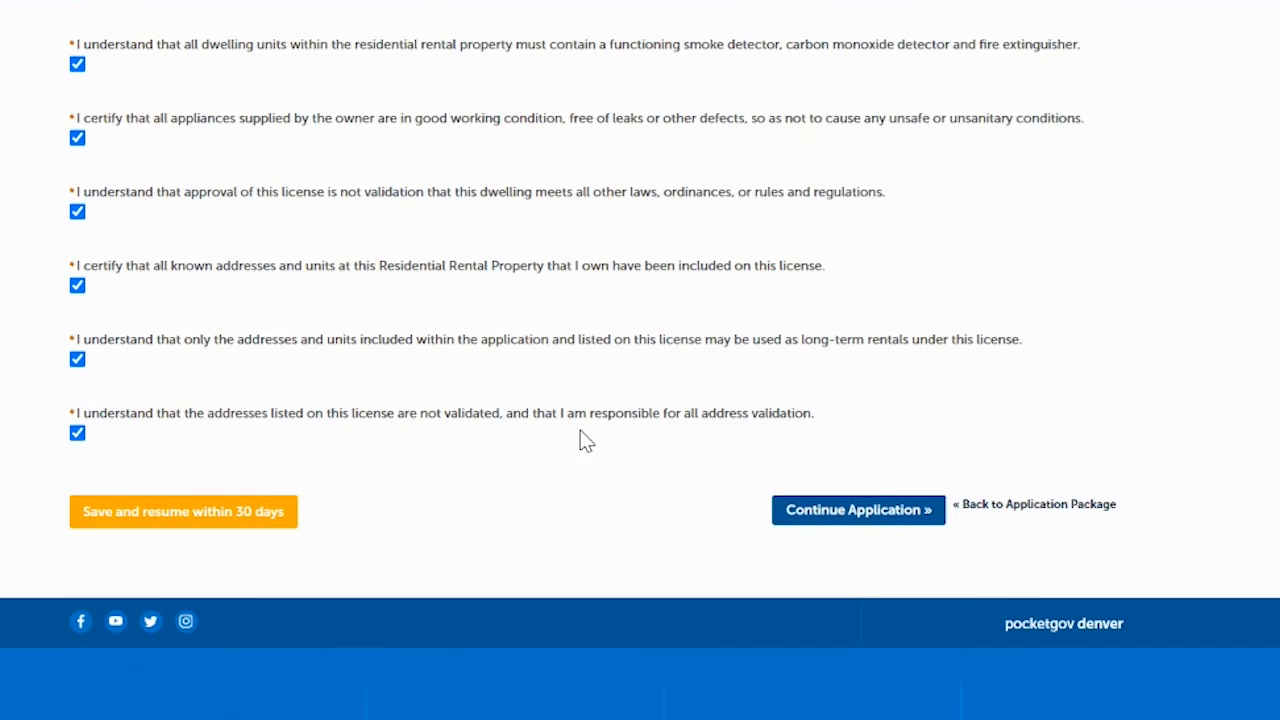
{"action": "left_click", "coordinate": [817, 512]}
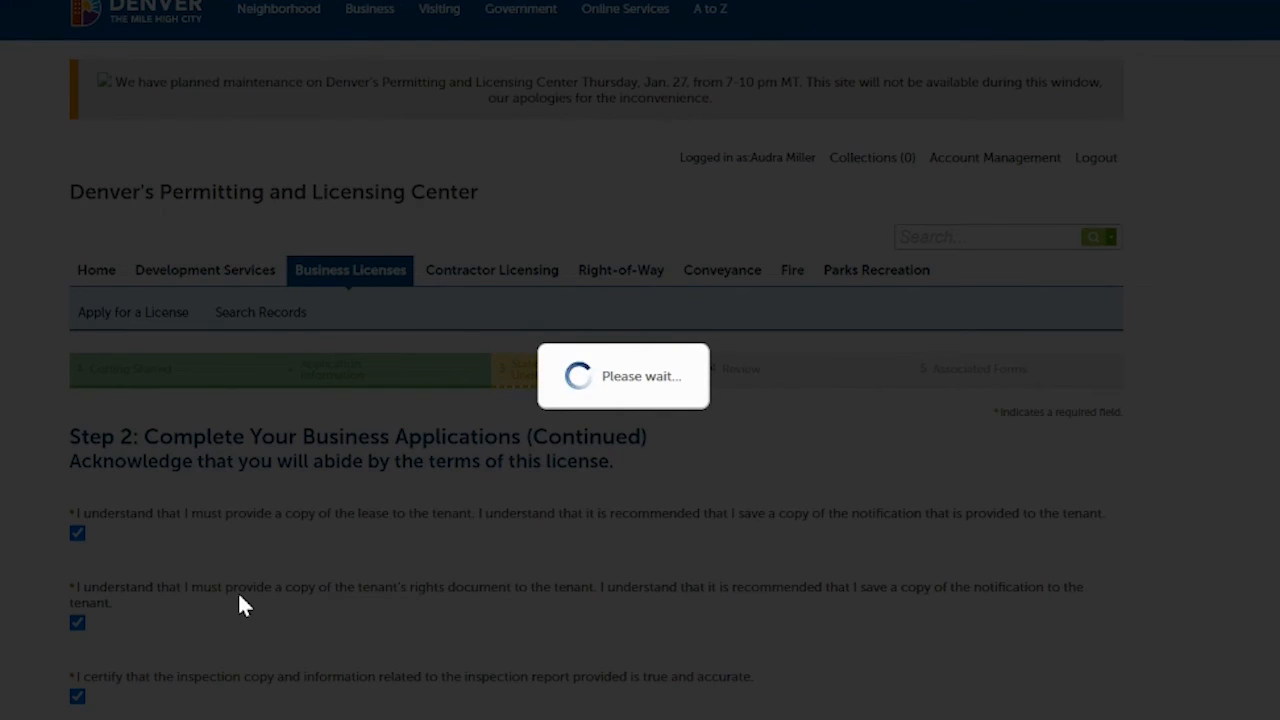
- Review the rental license details, certify the Oath of Application dated 10/25/2022, and continue
{"action": "scroll", "coordinate": [979, 141], "scroll_direction": "down", "scroll_amount": 6}
{"action": "scroll", "coordinate": [979, 141], "scroll_direction": "up", "scroll_amount": 1}
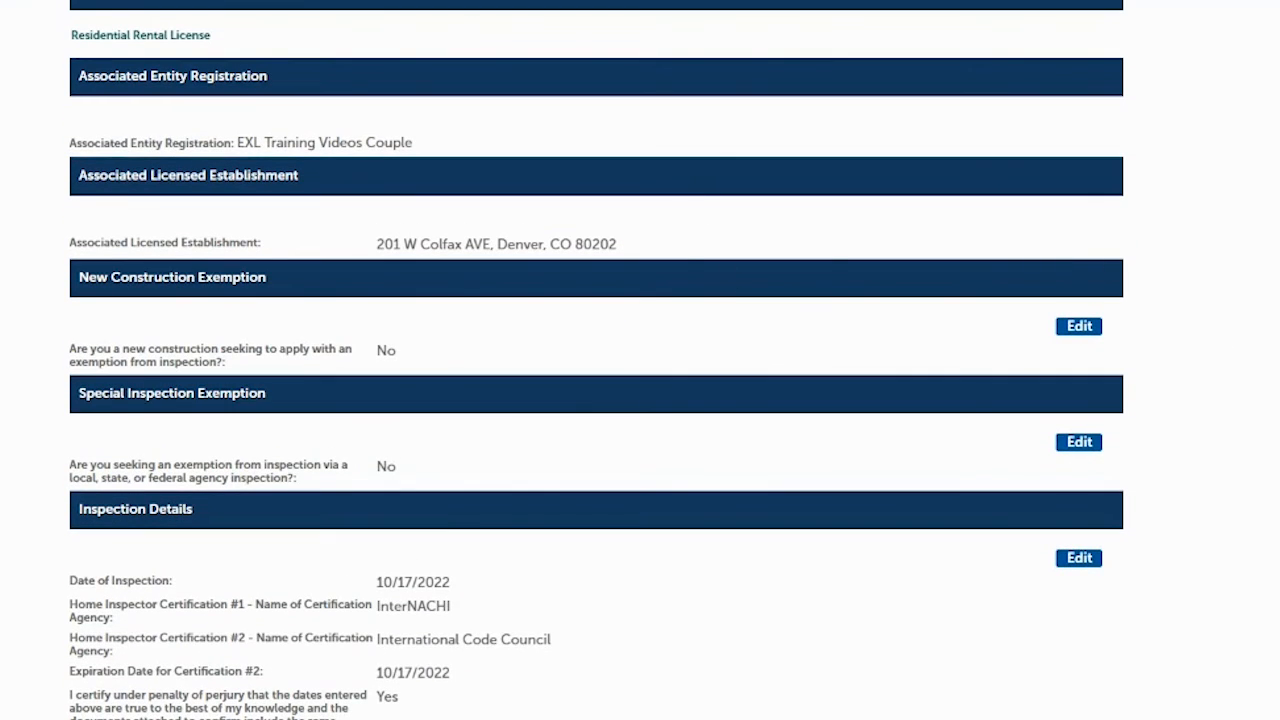
{"action": "scroll", "coordinate": [640, 360], "scroll_direction": "down", "scroll_amount": 3}
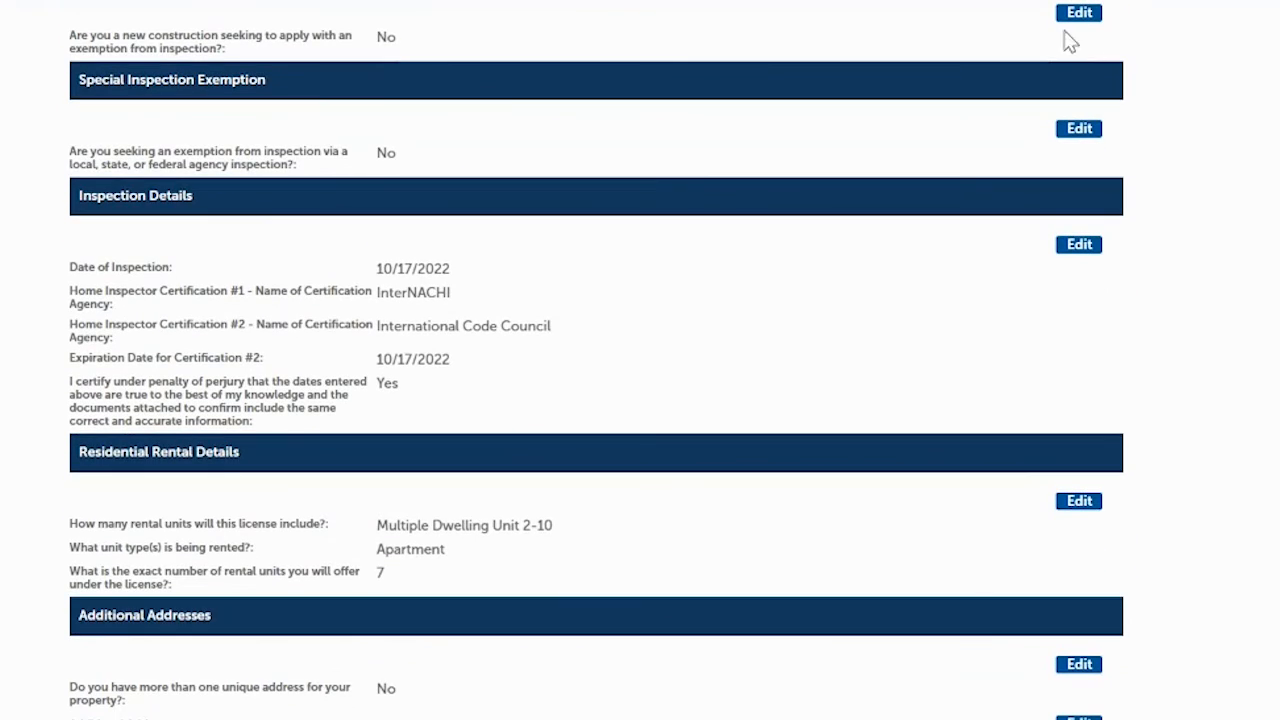
{"action": "scroll", "coordinate": [1157, 190], "scroll_direction": "down", "scroll_amount": 3}
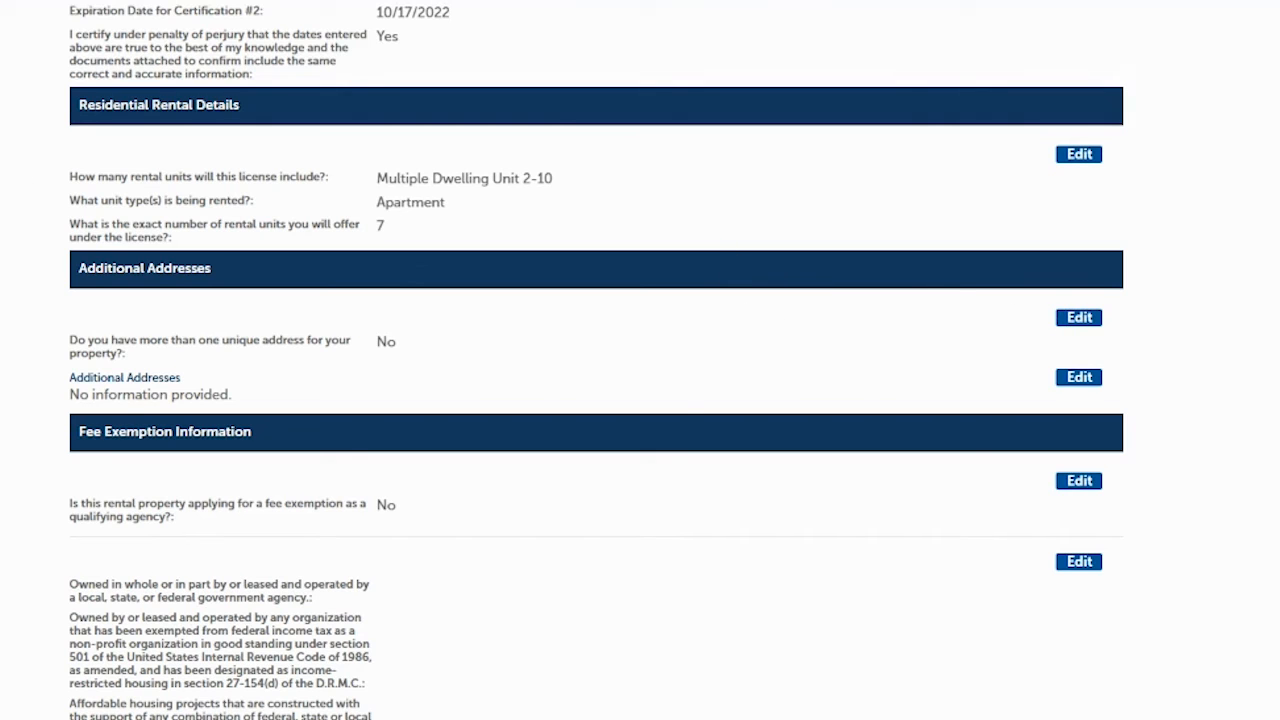
{"action": "scroll", "coordinate": [596, 360], "scroll_direction": "down", "scroll_amount": 5}
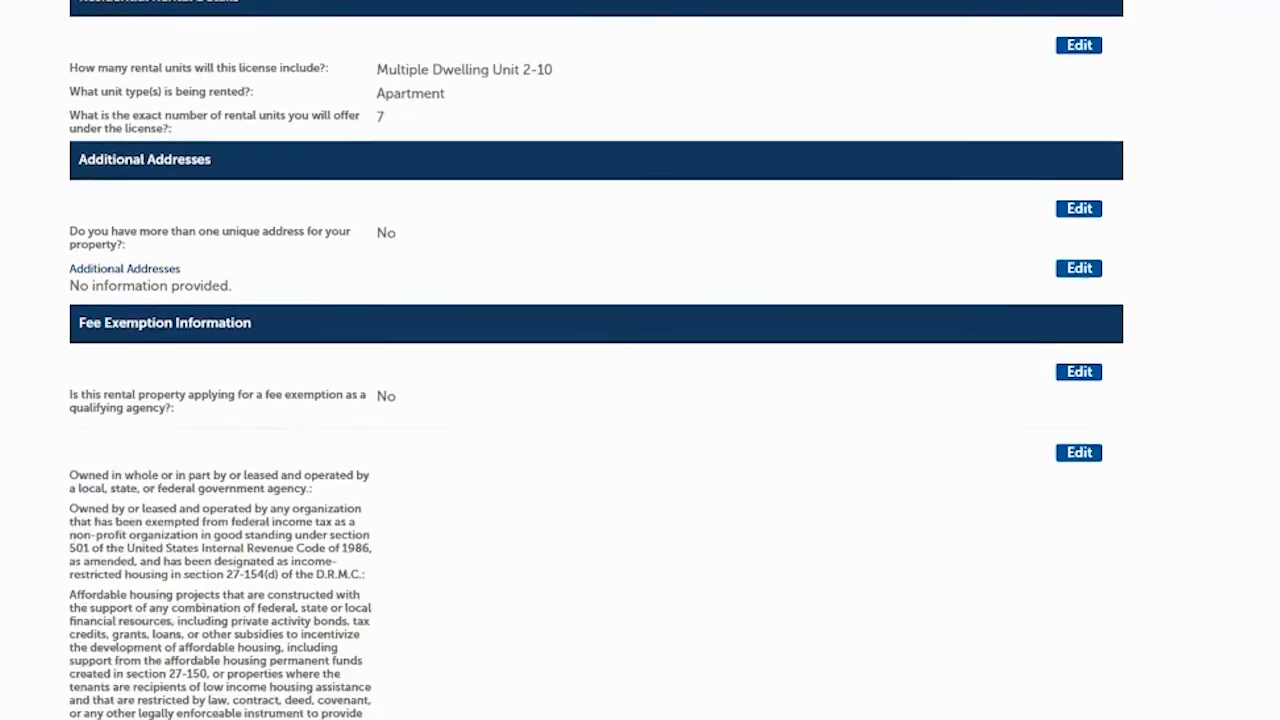
{"action": "scroll", "coordinate": [596, 360], "scroll_direction": "down", "scroll_amount": 4}
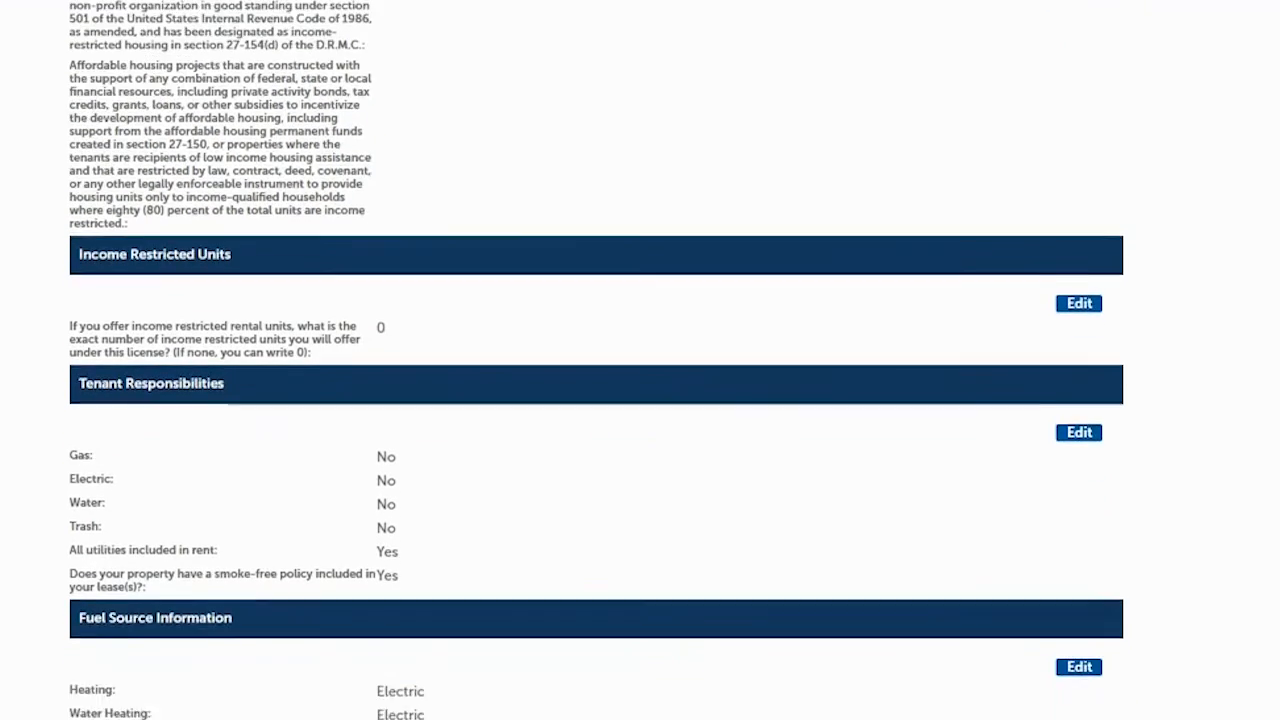
{"action": "scroll", "coordinate": [596, 360], "scroll_direction": "down", "scroll_amount": 3}
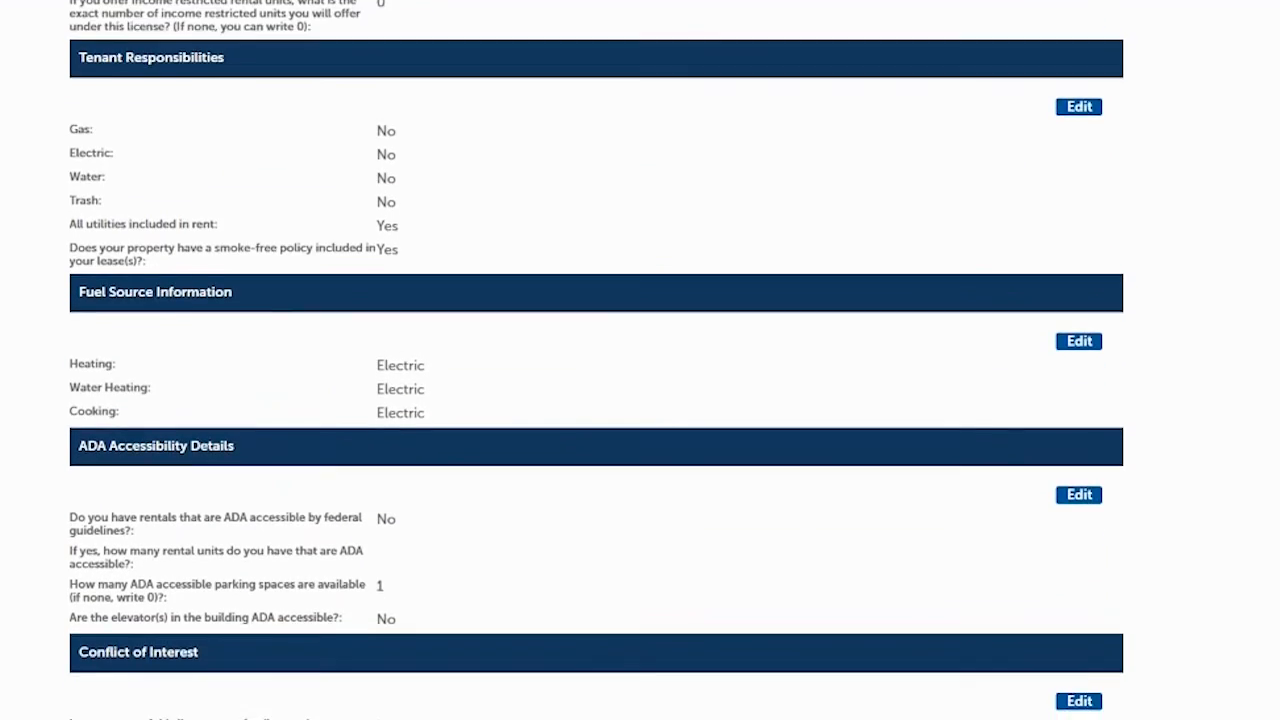
{"action": "scroll", "coordinate": [596, 360], "scroll_direction": "down", "scroll_amount": 2}
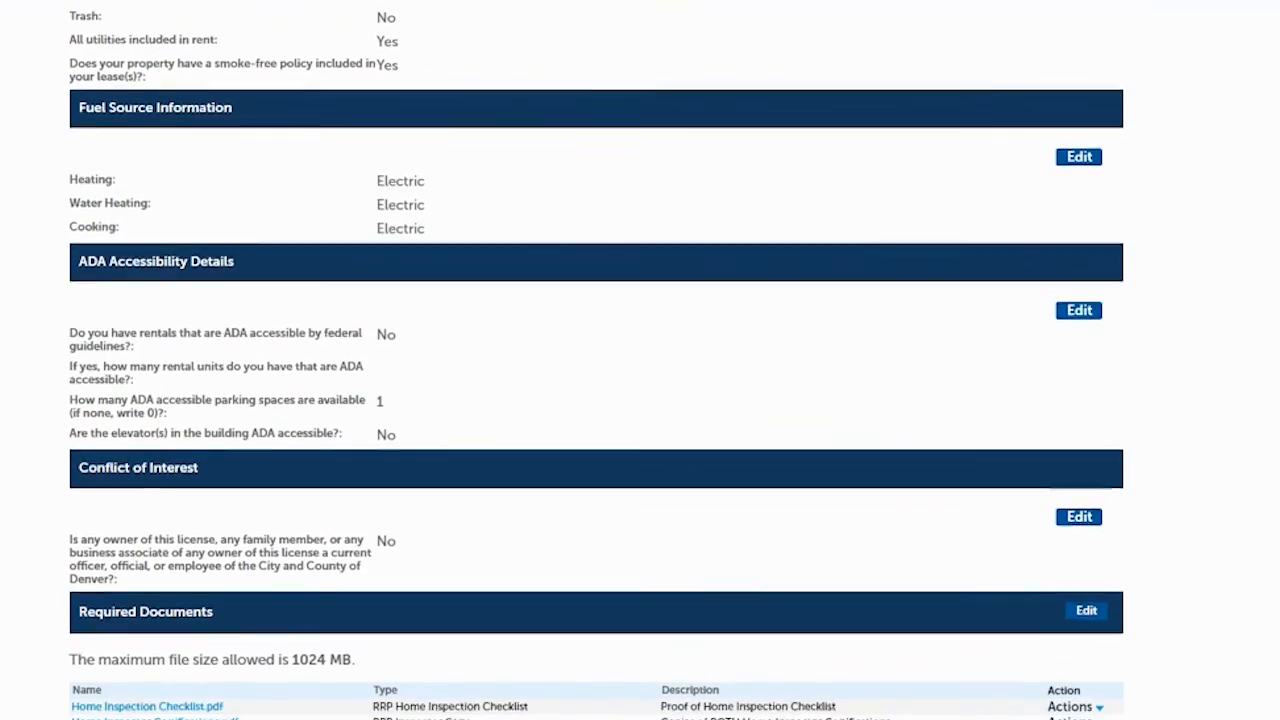
{"action": "scroll", "coordinate": [596, 360], "scroll_direction": "down", "scroll_amount": 5}
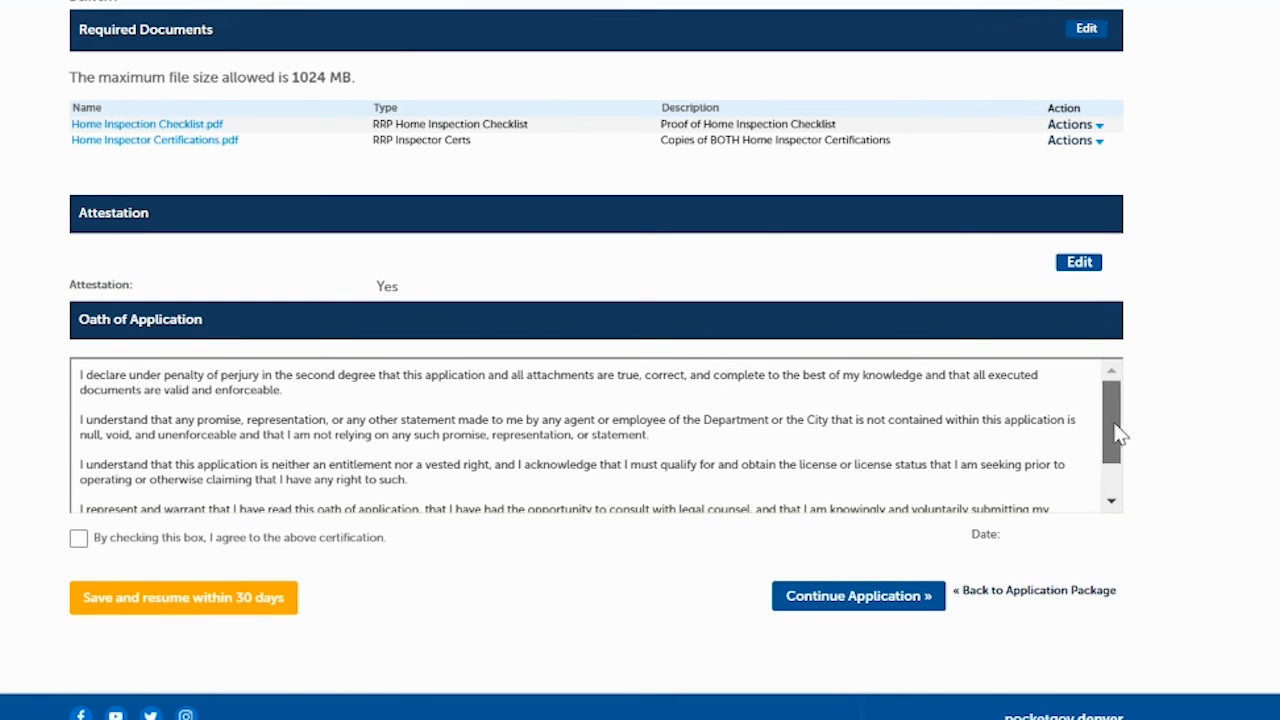
{"action": "scroll", "coordinate": [1118, 428], "scroll_direction": "down", "scroll_amount": 1}
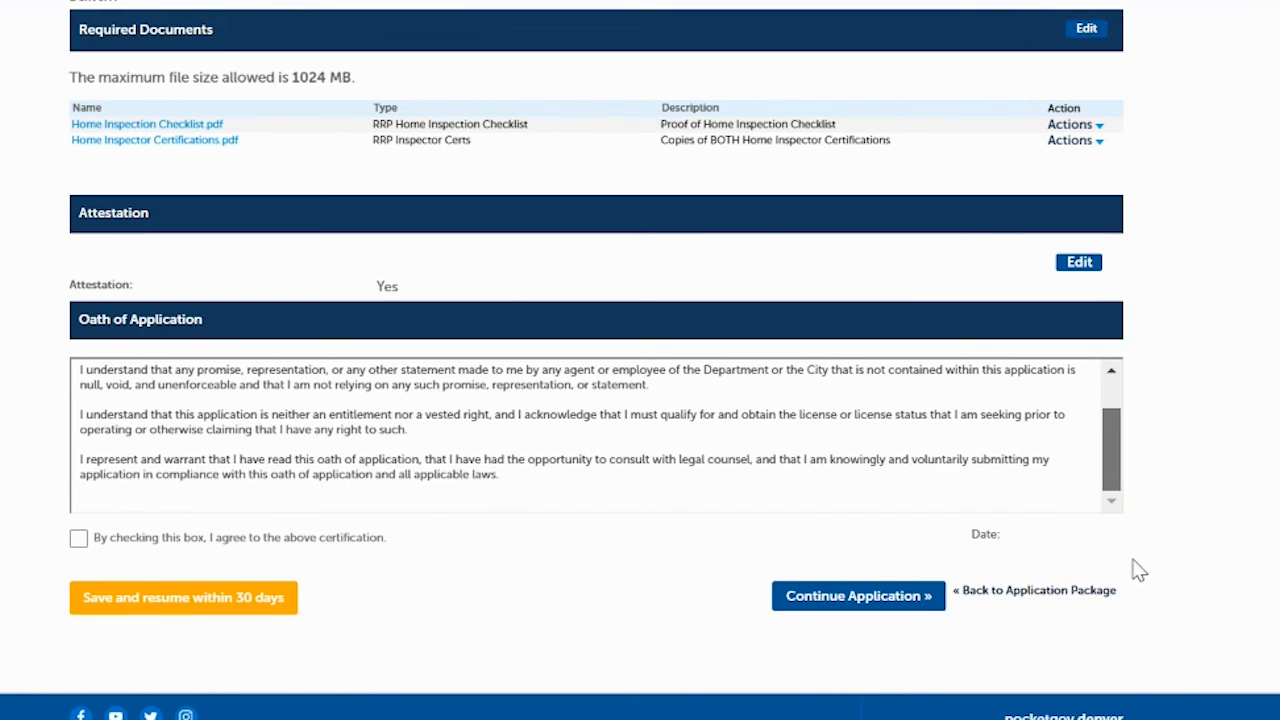
{"action": "left_click", "coordinate": [79, 540]}
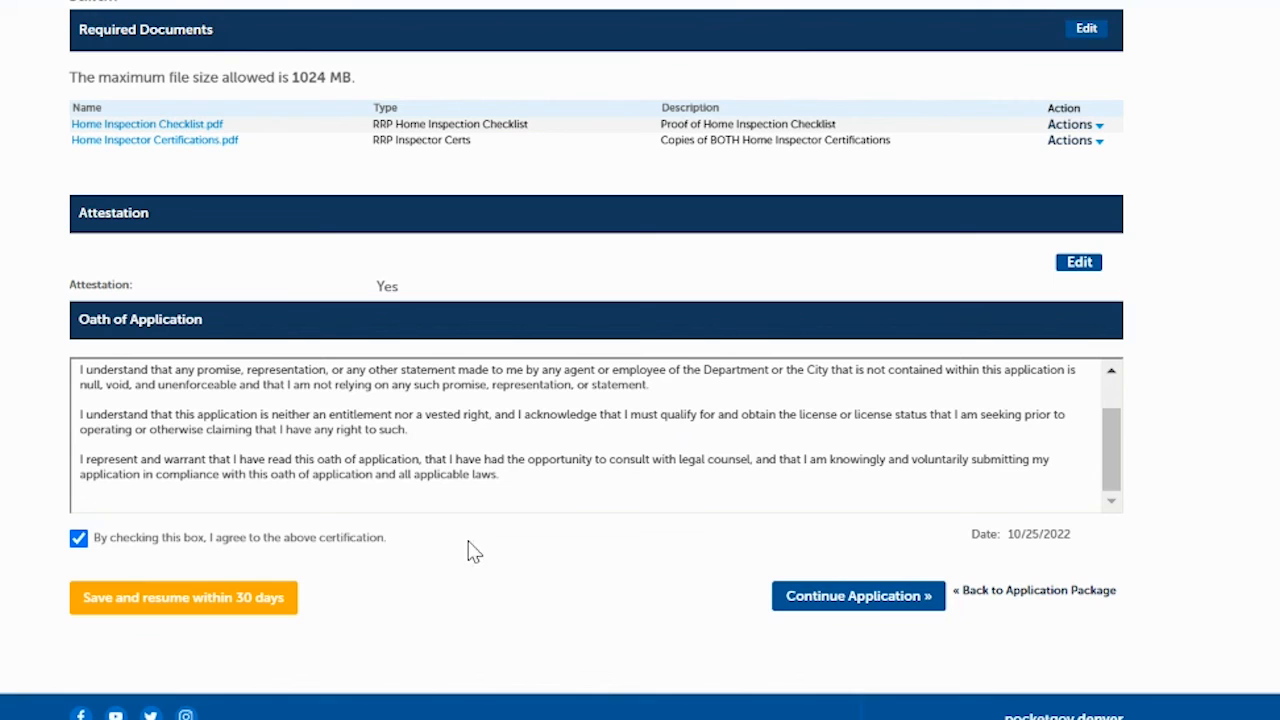
{"action": "left_click", "coordinate": [818, 597]}
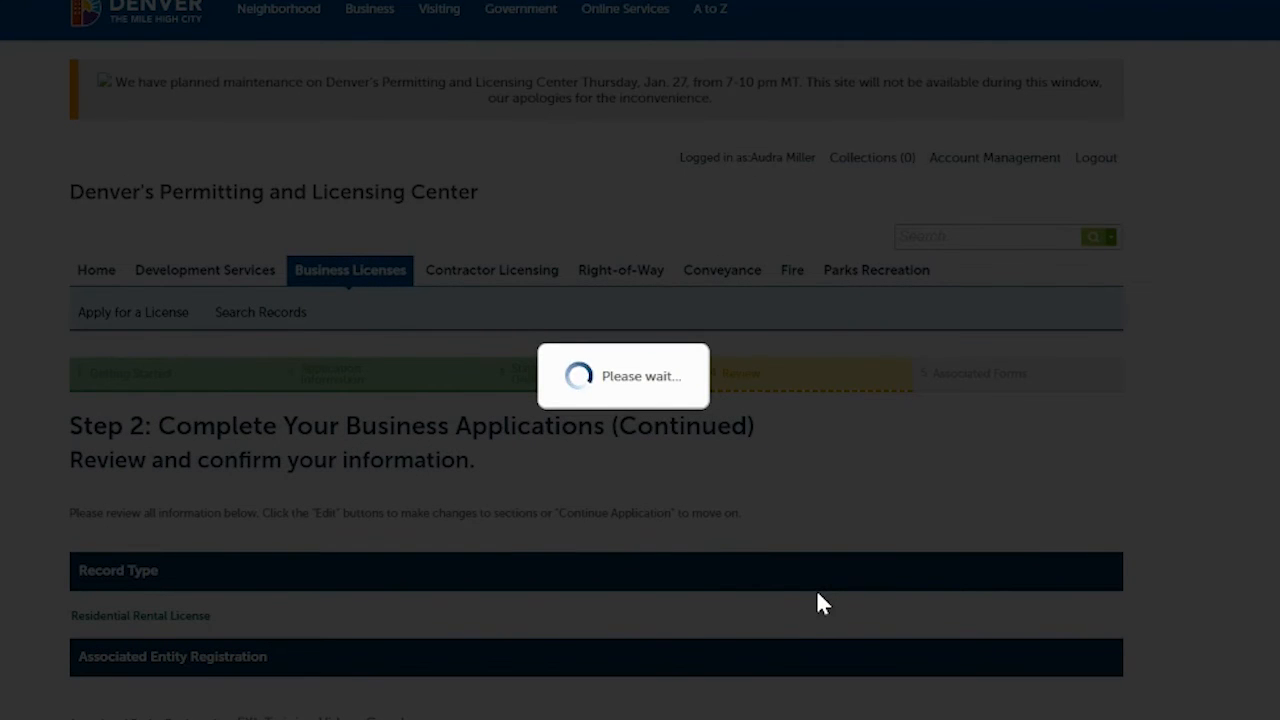
- Scroll to the Added Applications list showing all three applications Complete
{"action": "scroll", "coordinate": [740, 320], "scroll_direction": "down", "scroll_amount": 3}
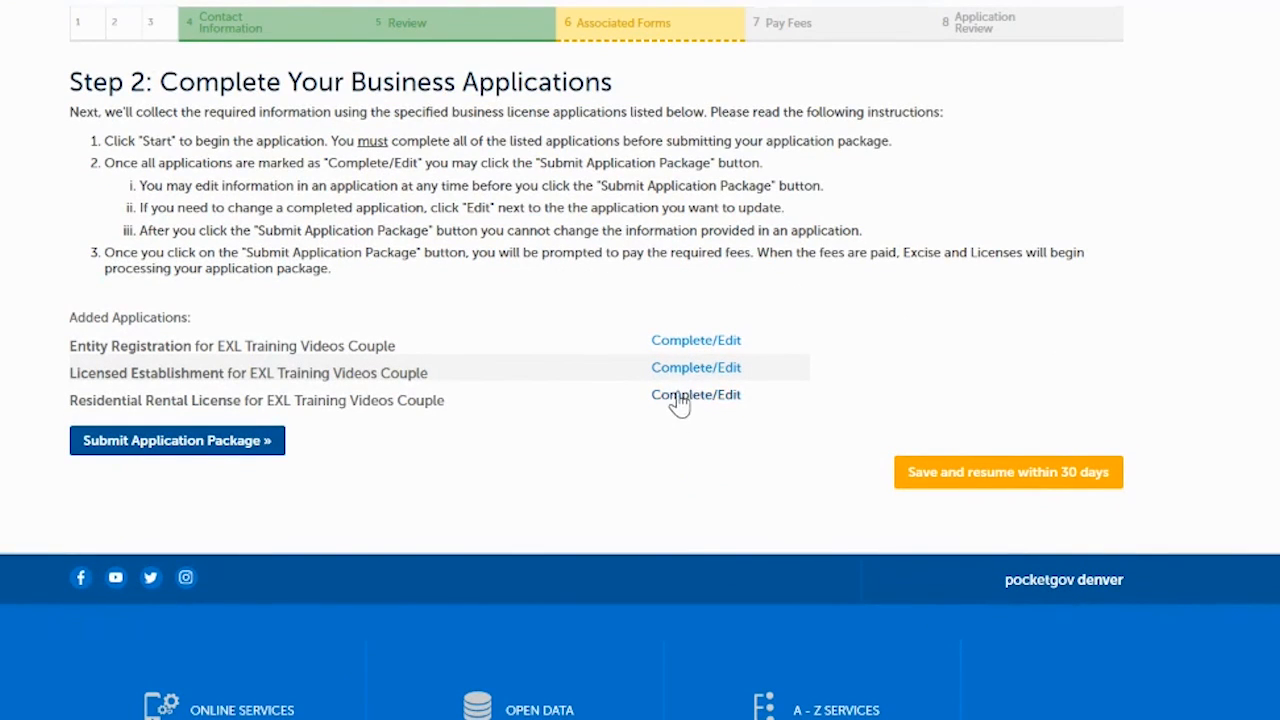
- Submit the application package, review the receipt, and go to My Records
{"action": "left_click", "coordinate": [143, 445]}
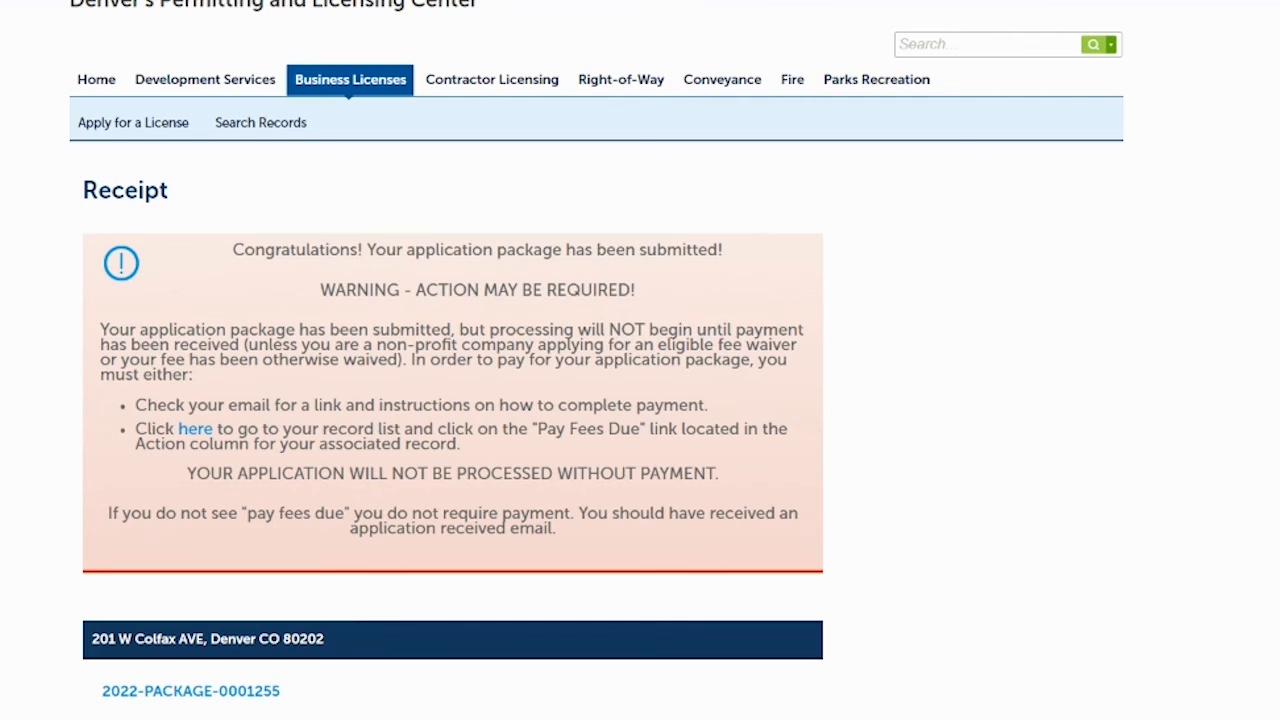
{"action": "scroll", "coordinate": [880, 371], "scroll_direction": "down", "scroll_amount": 3}
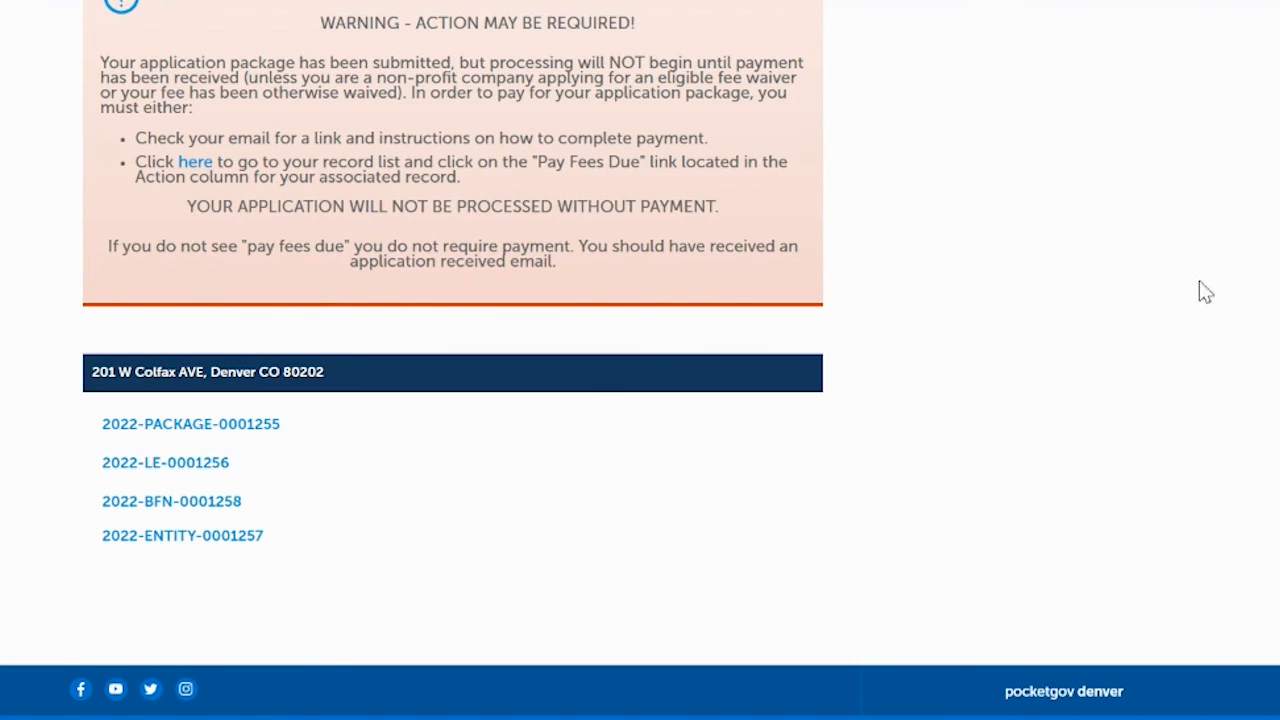
{"action": "scroll", "coordinate": [472, 415], "scroll_direction": "up", "scroll_amount": 3}
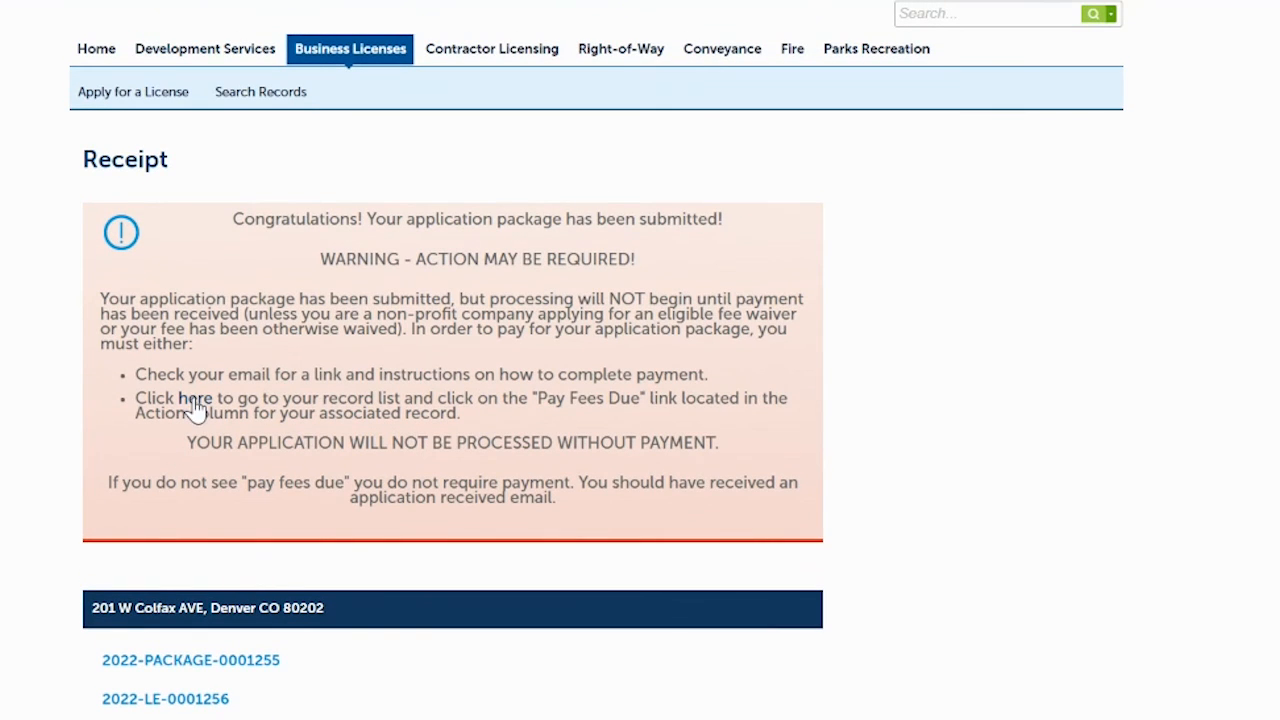
{"action": "left_click", "coordinate": [195, 400]}
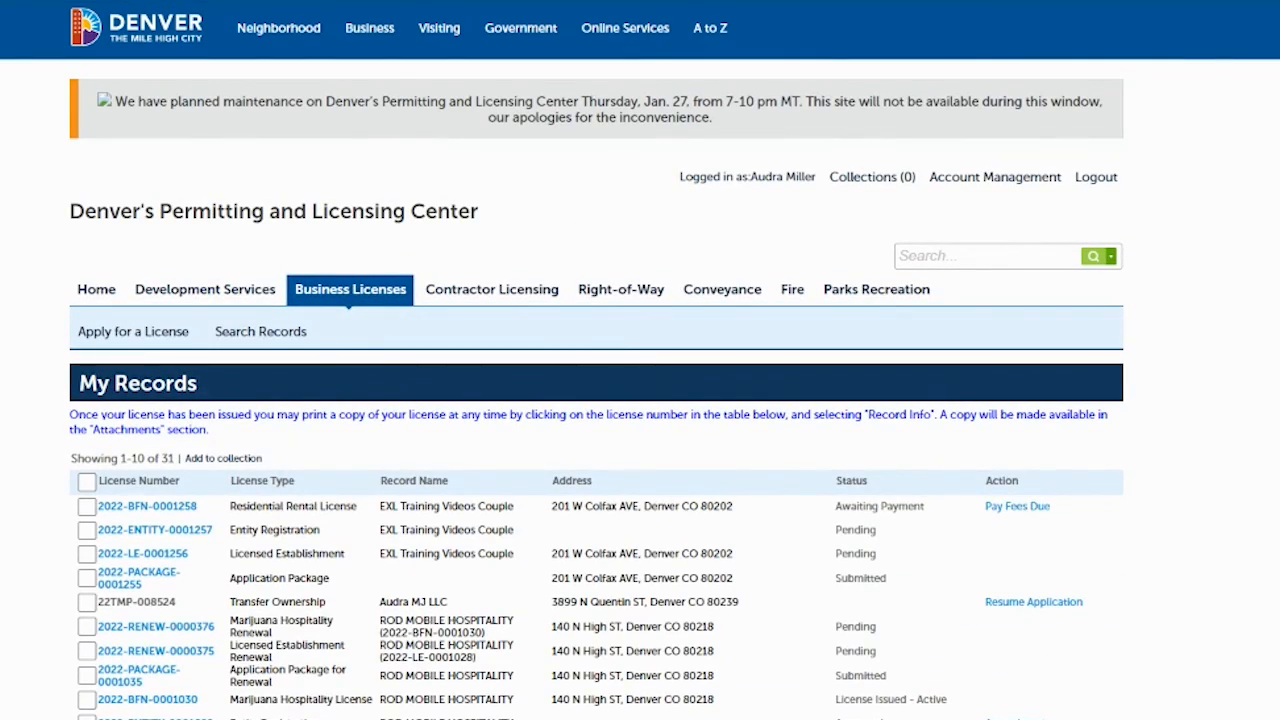
- Open the fees due on the Residential Rental License record in My Records
{"action": "scroll", "coordinate": [640, 400], "scroll_direction": "down", "scroll_amount": 4}
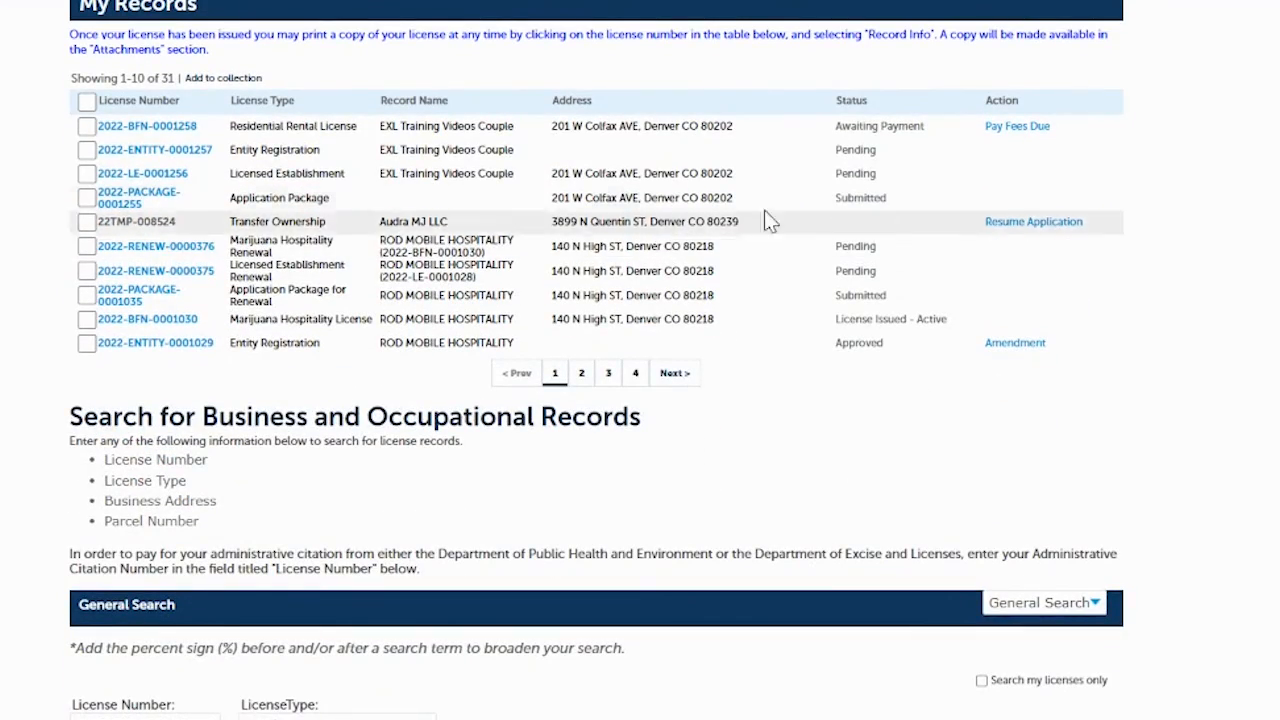
{"action": "left_click", "coordinate": [1029, 128]}
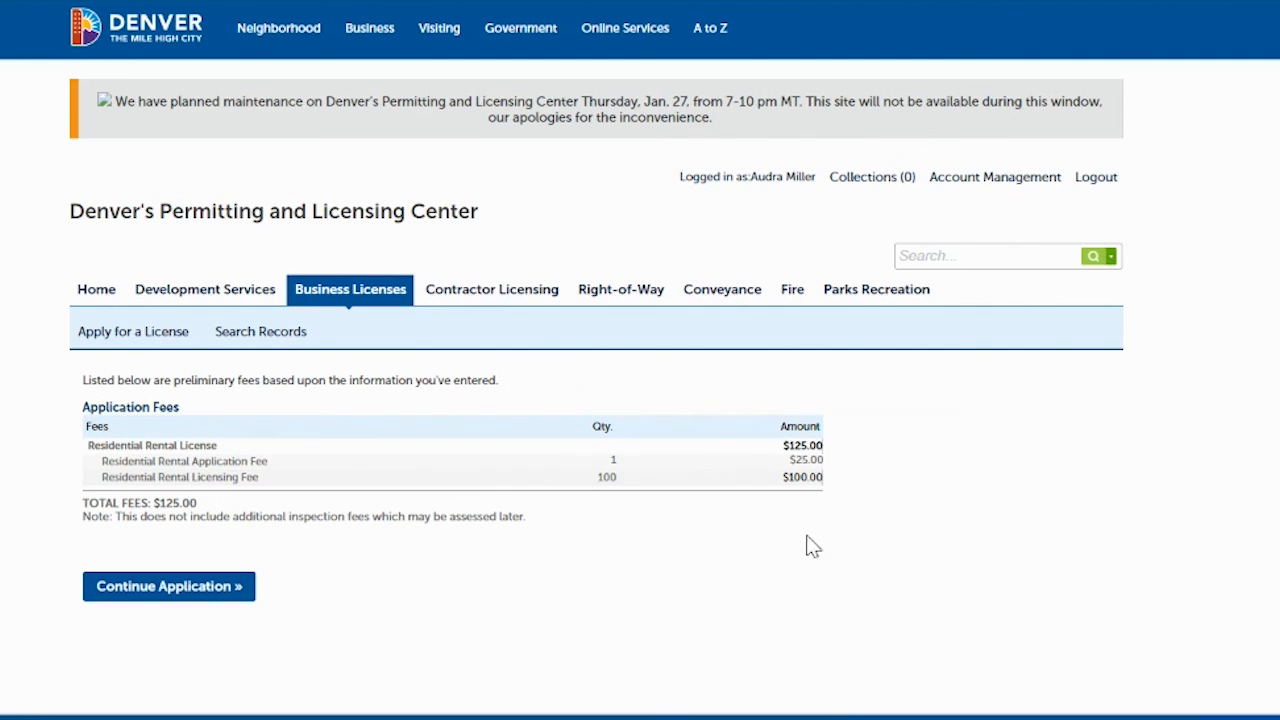
- Move the $125.00 rental license fees into the cart and scroll down to Checkout Now
{"action": "left_click", "coordinate": [152, 596]}
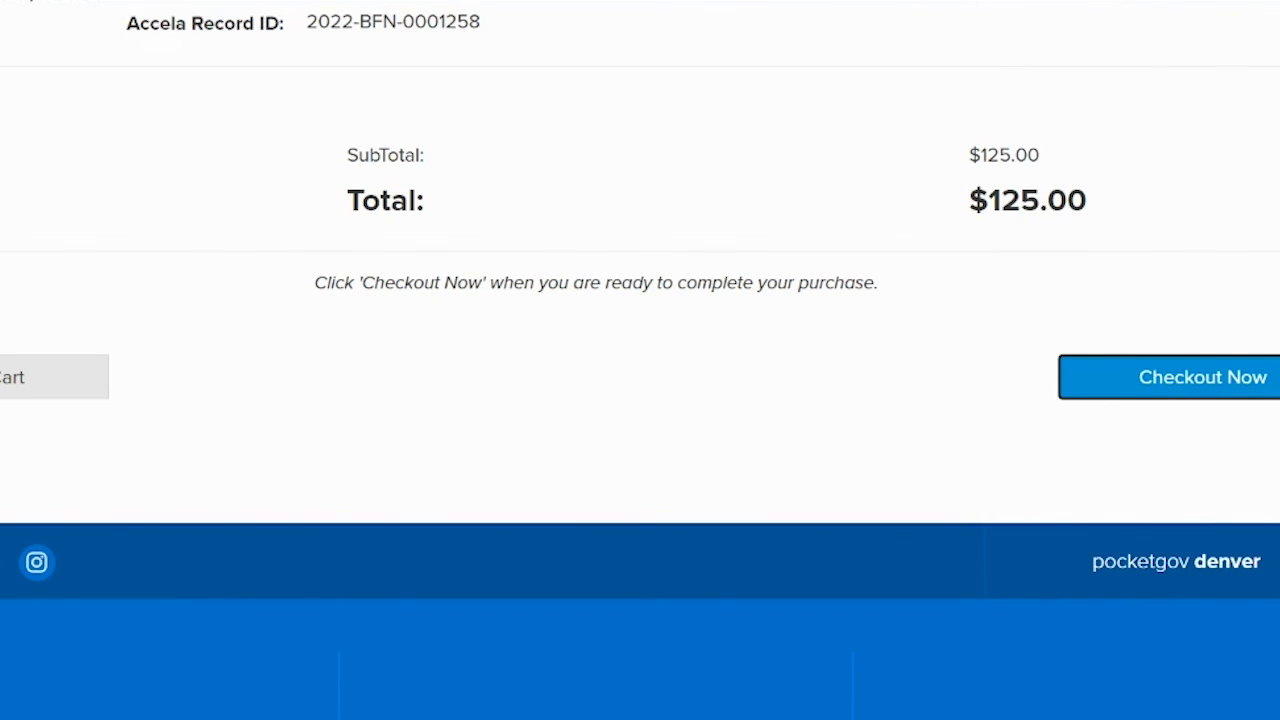
{"action": "scroll", "coordinate": [640, 360], "scroll_direction": "up", "scroll_amount": 4}
{"action": "scroll", "coordinate": [640, 360], "scroll_direction": "down", "scroll_amount": 1}
{"action": "scroll", "coordinate": [640, 360], "scroll_direction": "up", "scroll_amount": 1}
{"action": "scroll", "coordinate": [640, 360], "scroll_direction": "down", "scroll_amount": 1}
{"action": "scroll", "coordinate": [640, 360], "scroll_direction": "down", "scroll_amount": 3}
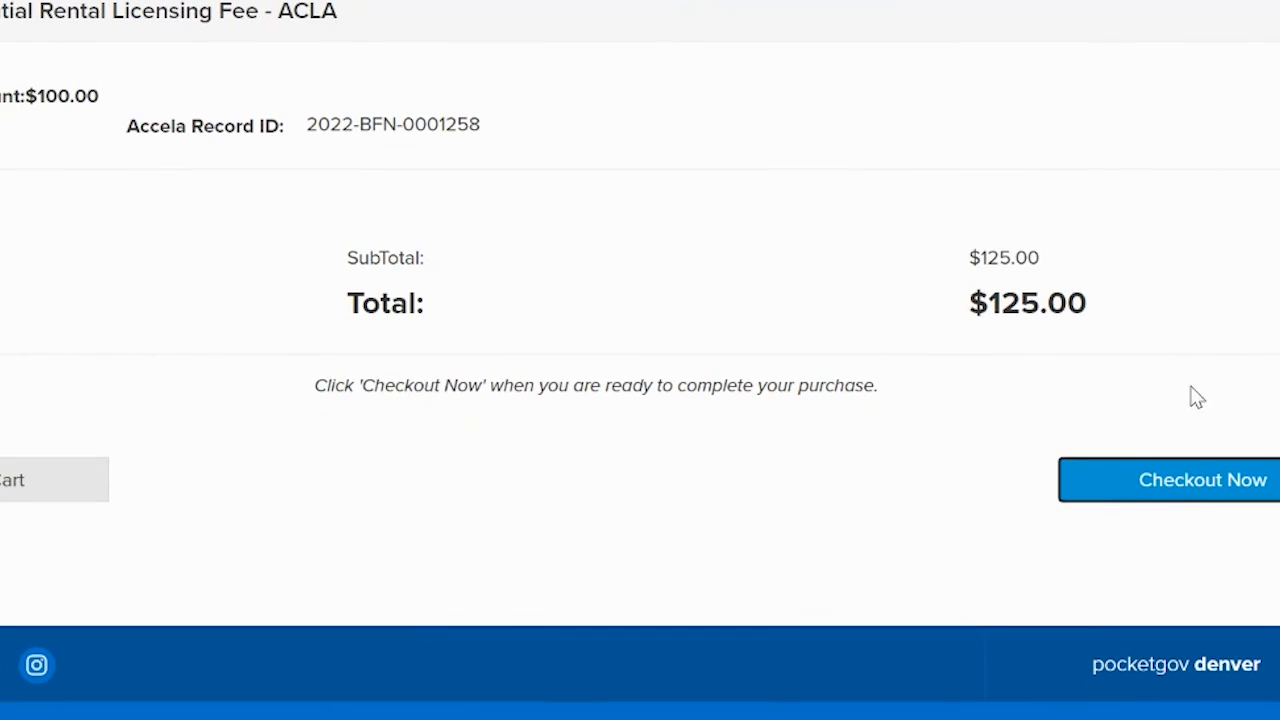
{"action": "left_click", "coordinate": [1200, 487]}
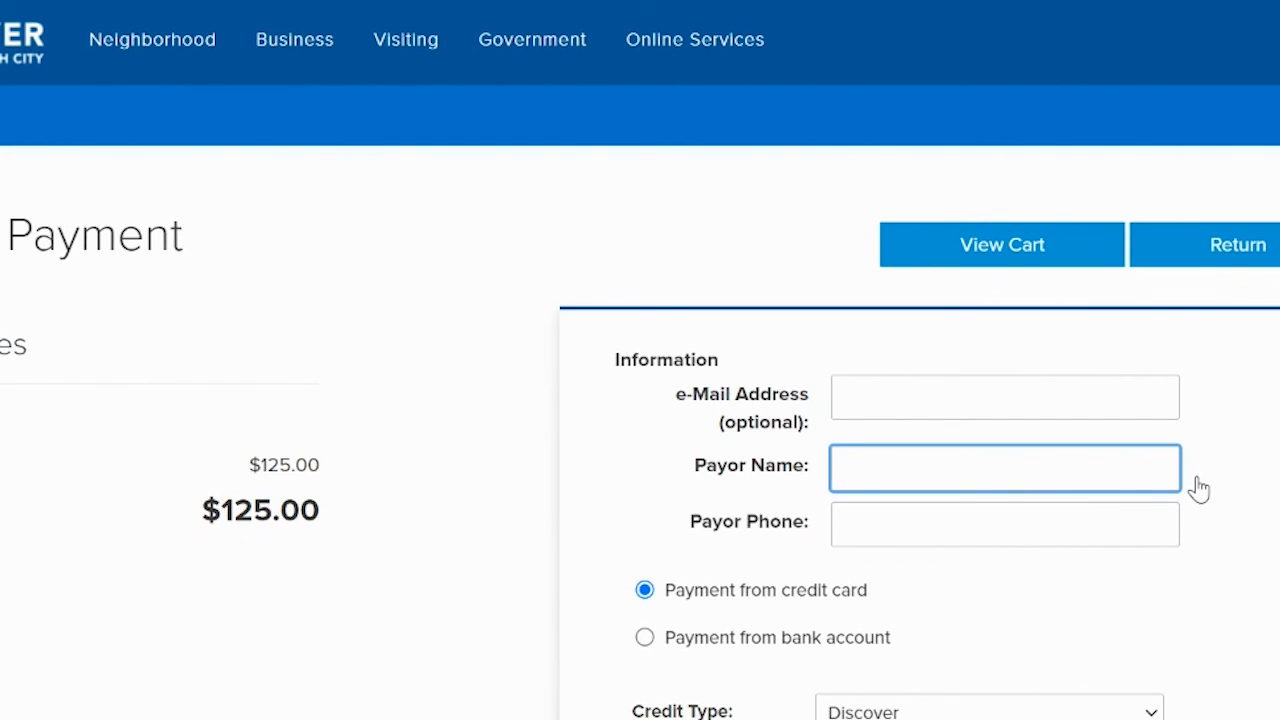
{"action": "scroll", "coordinate": [640, 360], "scroll_direction": "down", "scroll_amount": 4}
{"action": "scroll", "coordinate": [640, 360], "scroll_direction": "up", "scroll_amount": 1}
{"action": "scroll", "coordinate": [640, 360], "scroll_direction": "down", "scroll_amount": 1}
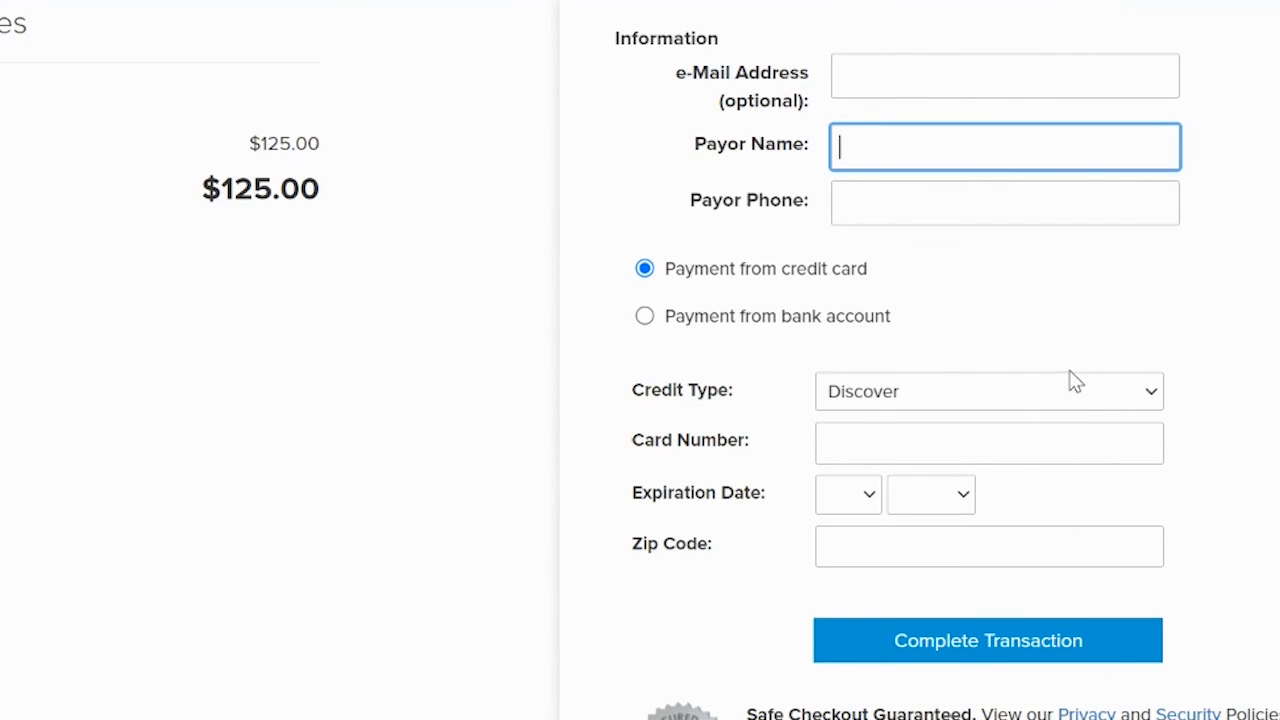
{"action": "left_click", "coordinate": [1083, 396]}
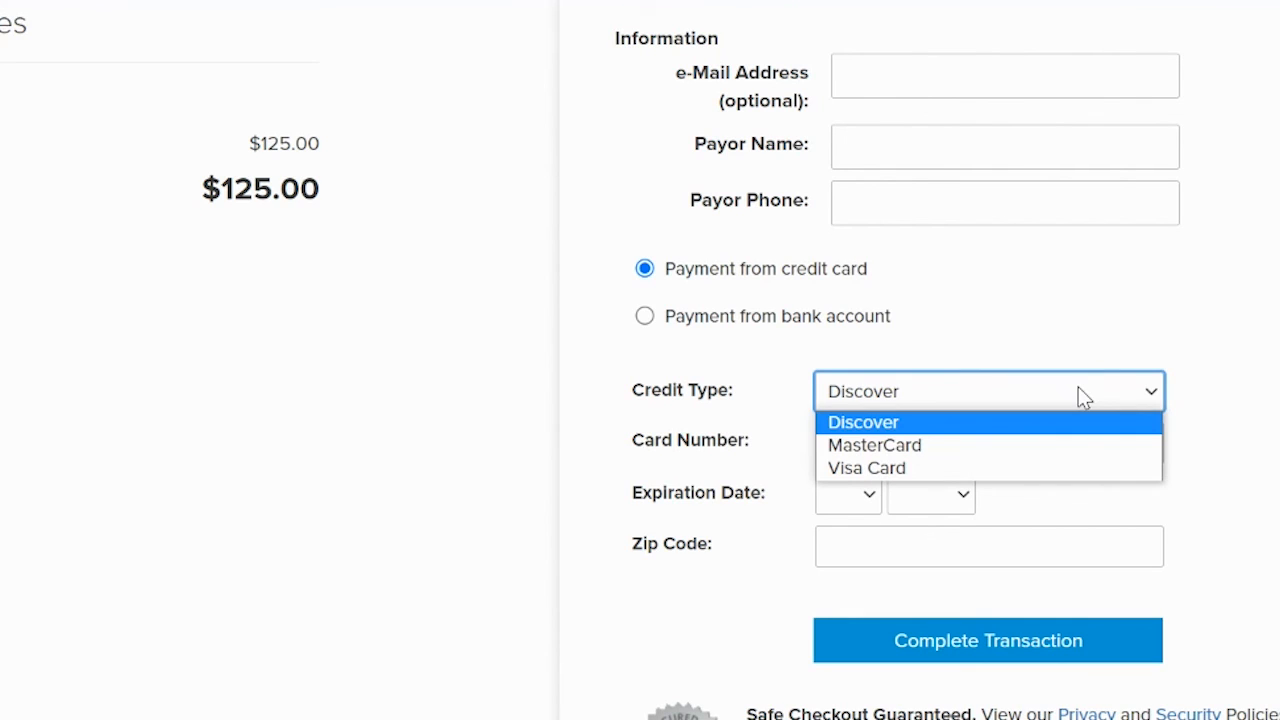
{"action": "left_click", "coordinate": [1079, 389]}
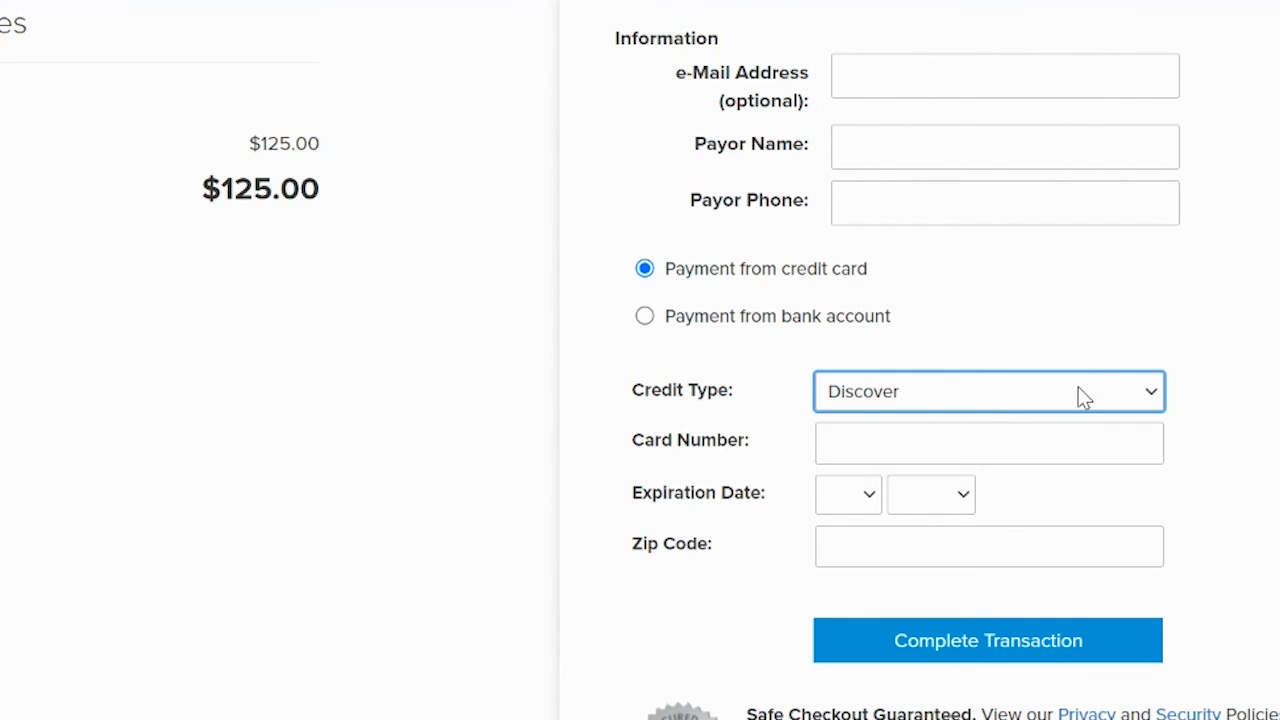
{"action": "left_click", "coordinate": [645, 318]}
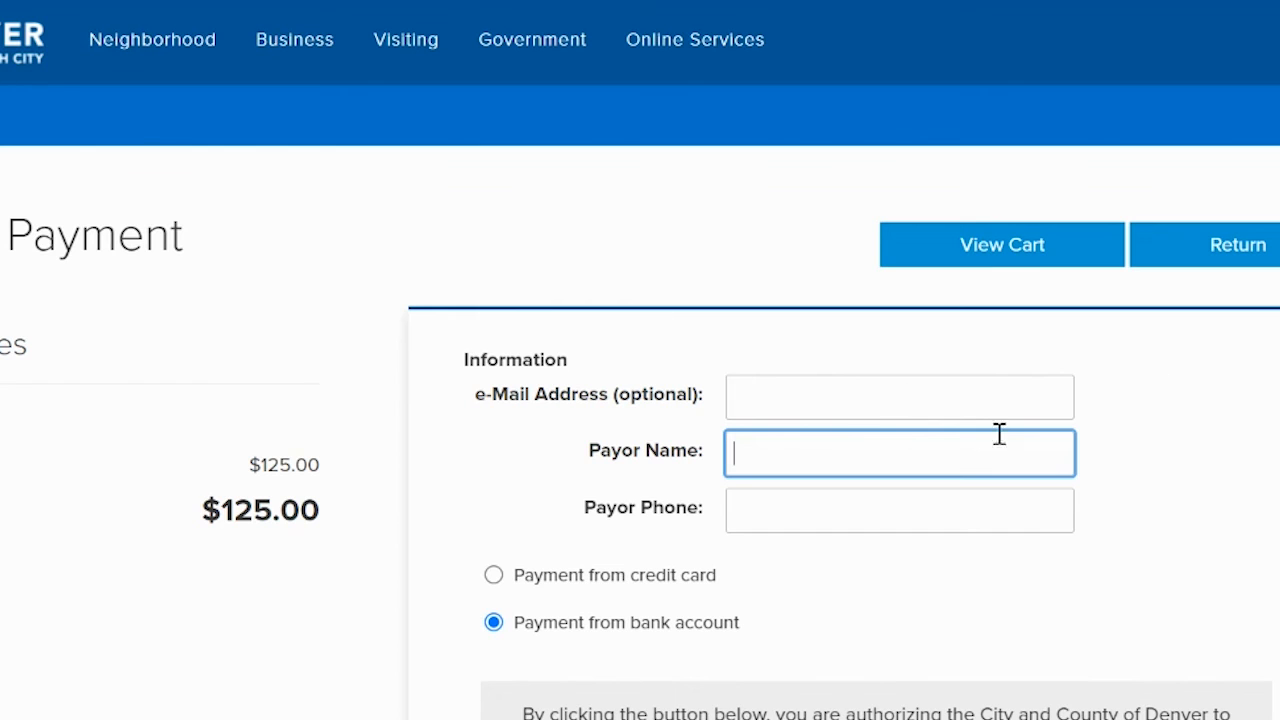
{"action": "scroll", "coordinate": [640, 360], "scroll_direction": "down", "scroll_amount": 4}
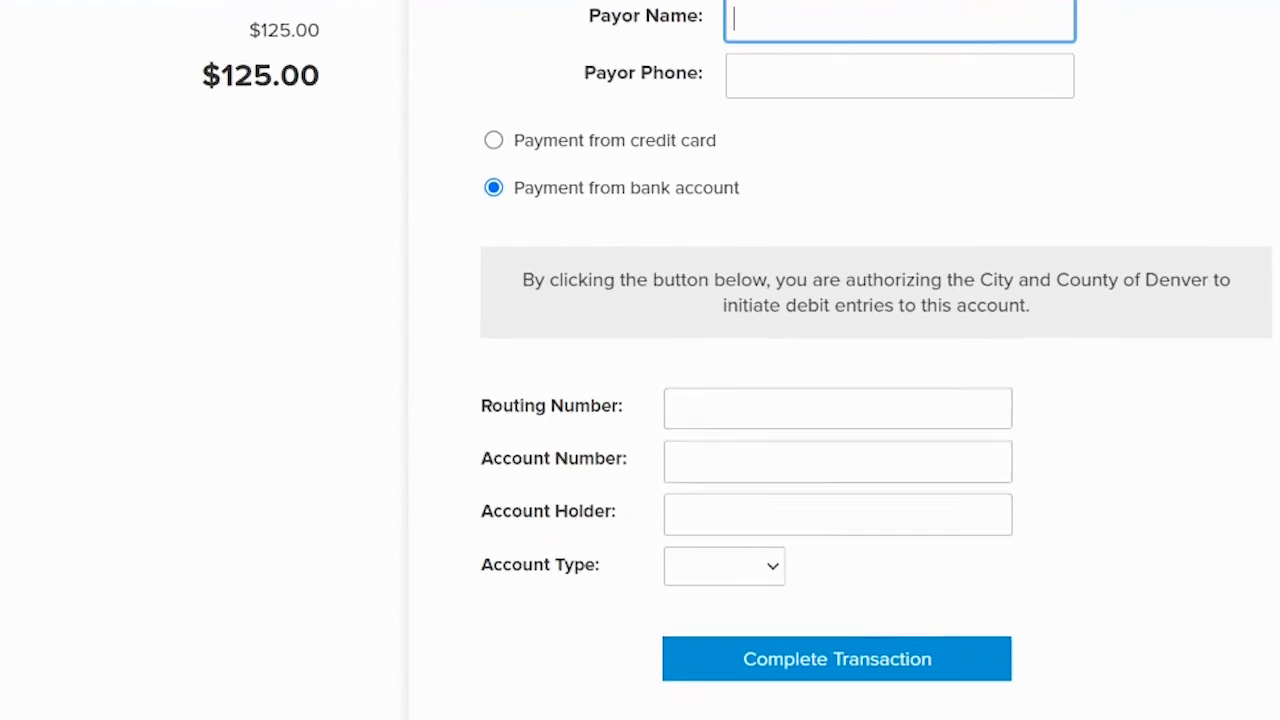
{"action": "scroll", "coordinate": [640, 360], "scroll_direction": "up", "scroll_amount": 3}
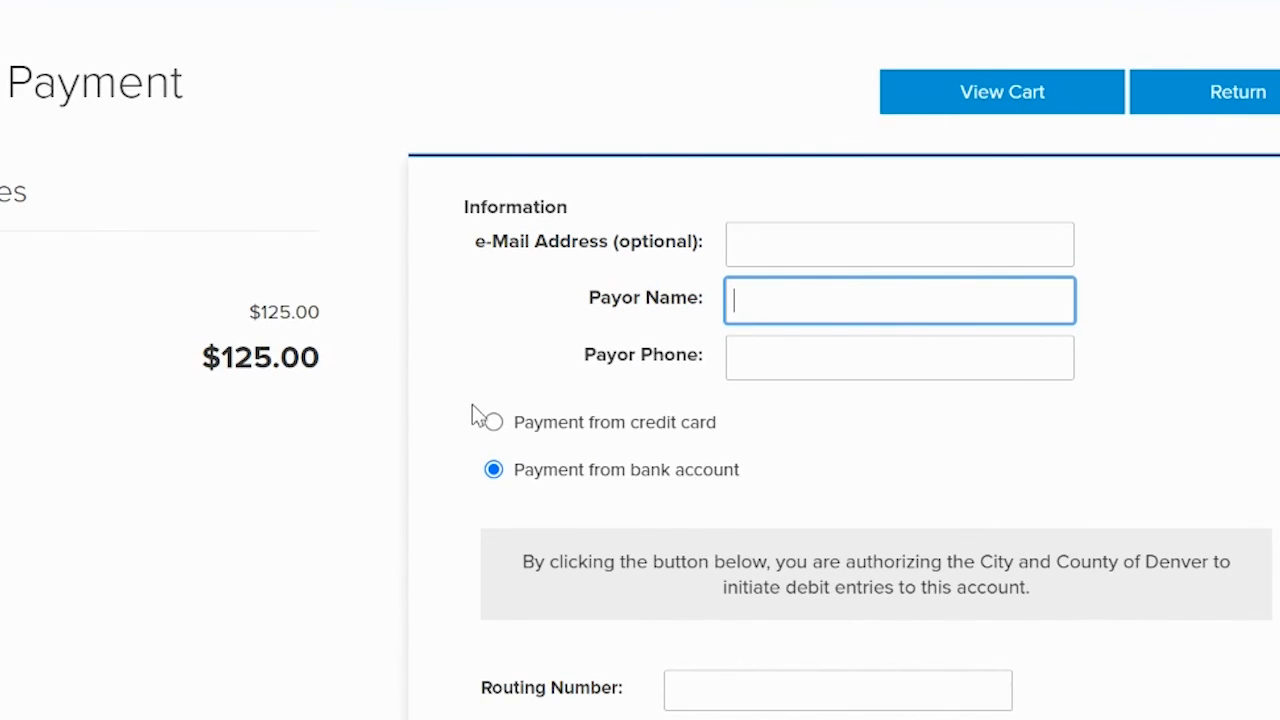
{"action": "left_click", "coordinate": [493, 419]}
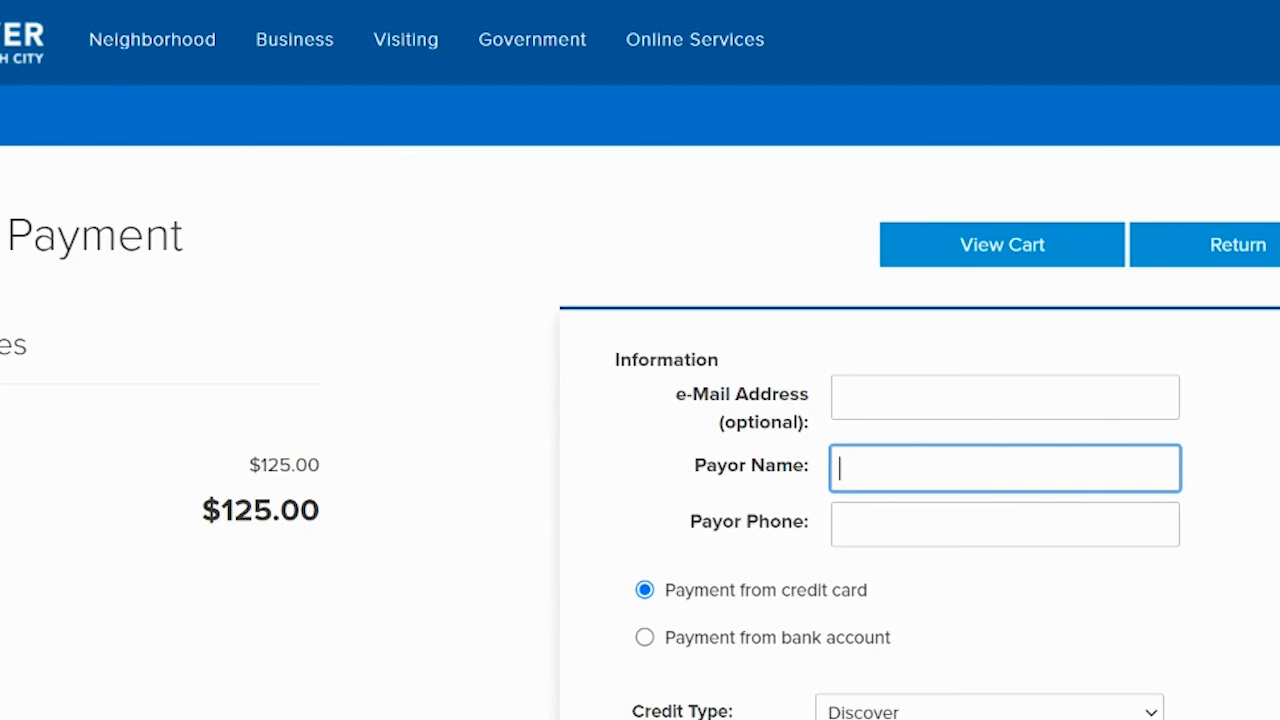
{"action": "scroll", "coordinate": [640, 360], "scroll_direction": "down", "scroll_amount": 4}
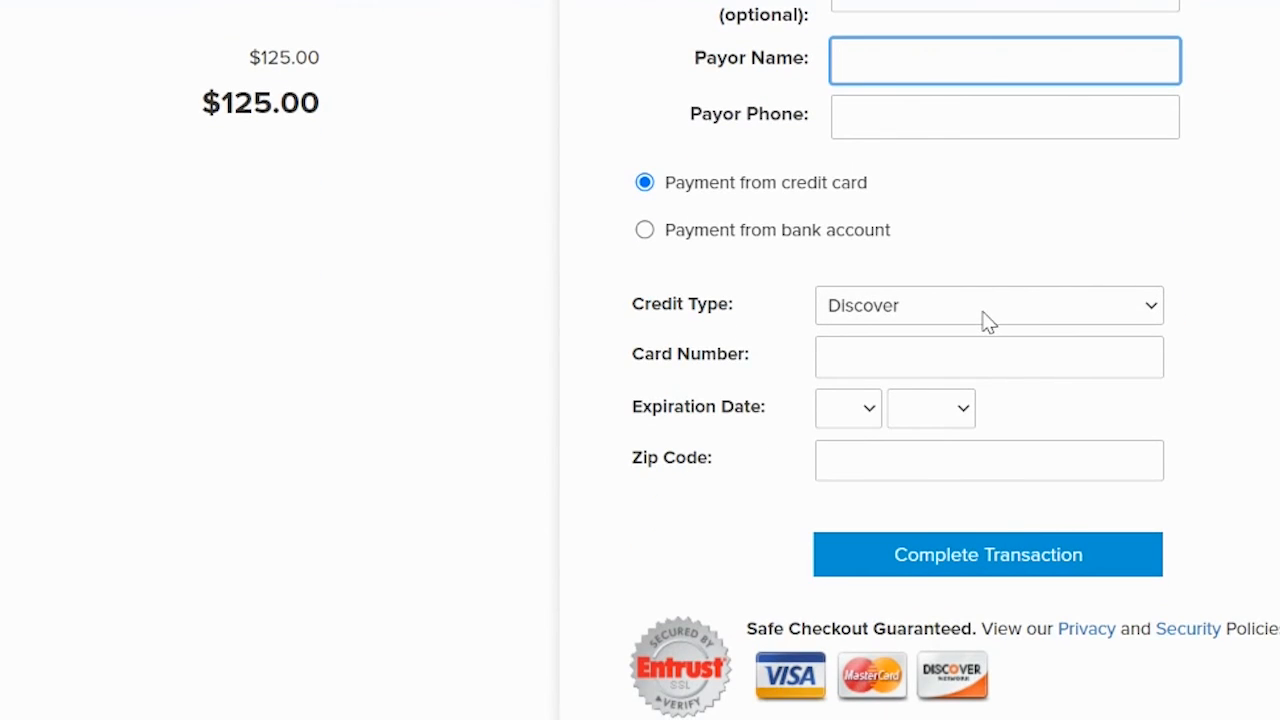
- Set the credit type to Visa Card and fill in the saved Visa card details
{"action": "left_click", "coordinate": [985, 318]}
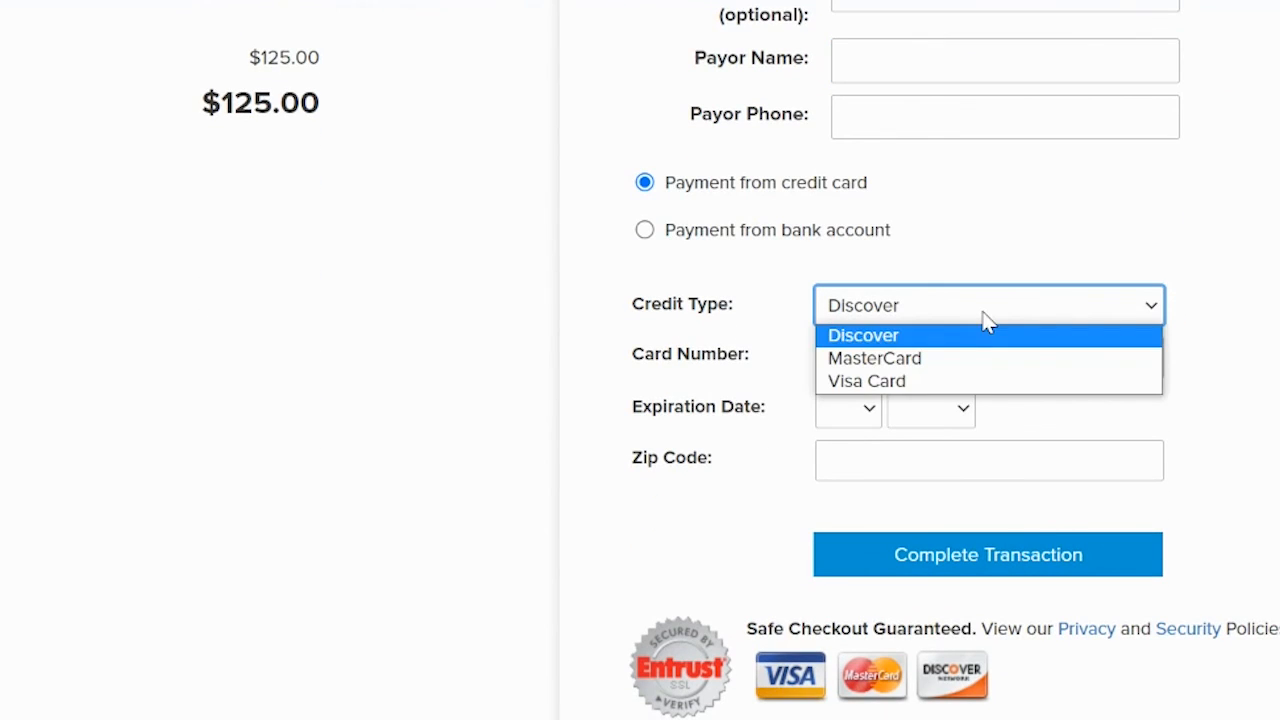
{"action": "left_click", "coordinate": [887, 384]}
{"action": "left_click", "coordinate": [862, 356]}
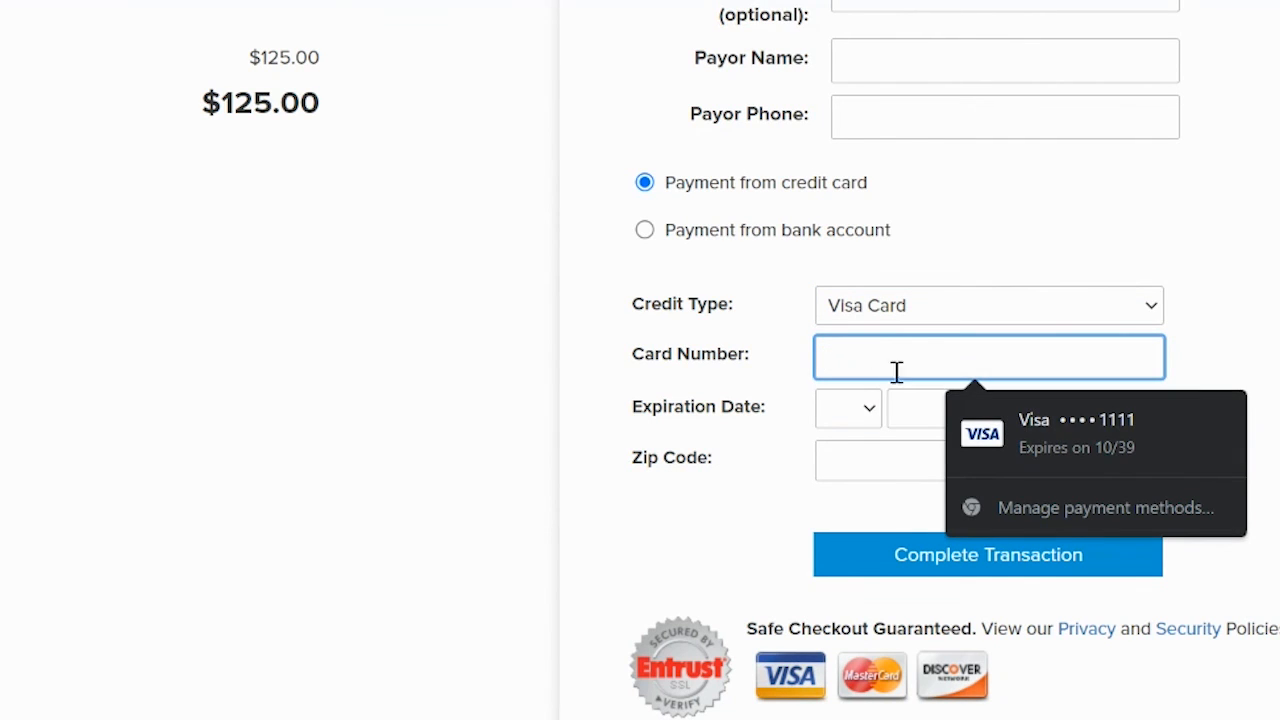
{"action": "left_click", "coordinate": [1009, 428]}
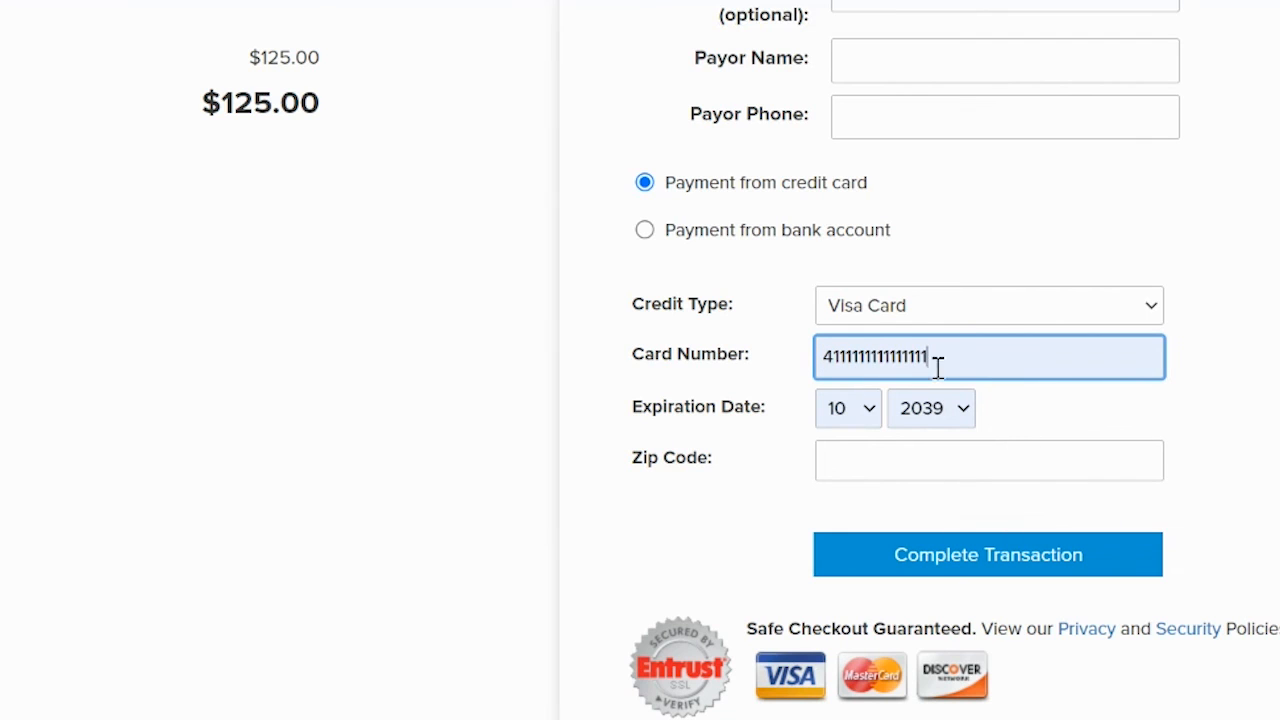
- Autofill the billing zip code, payor name and phone, then submit the $125.00 card payment
{"action": "left_click", "coordinate": [903, 460]}
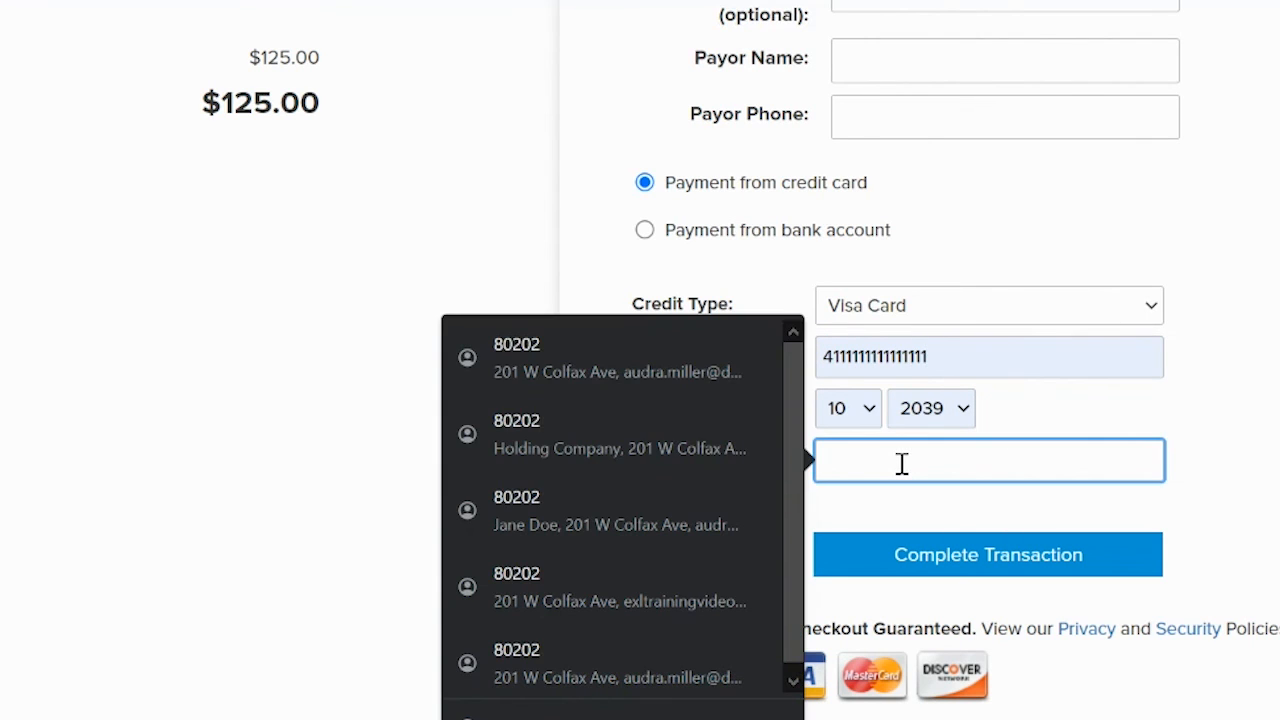
{"action": "left_click", "coordinate": [546, 352]}
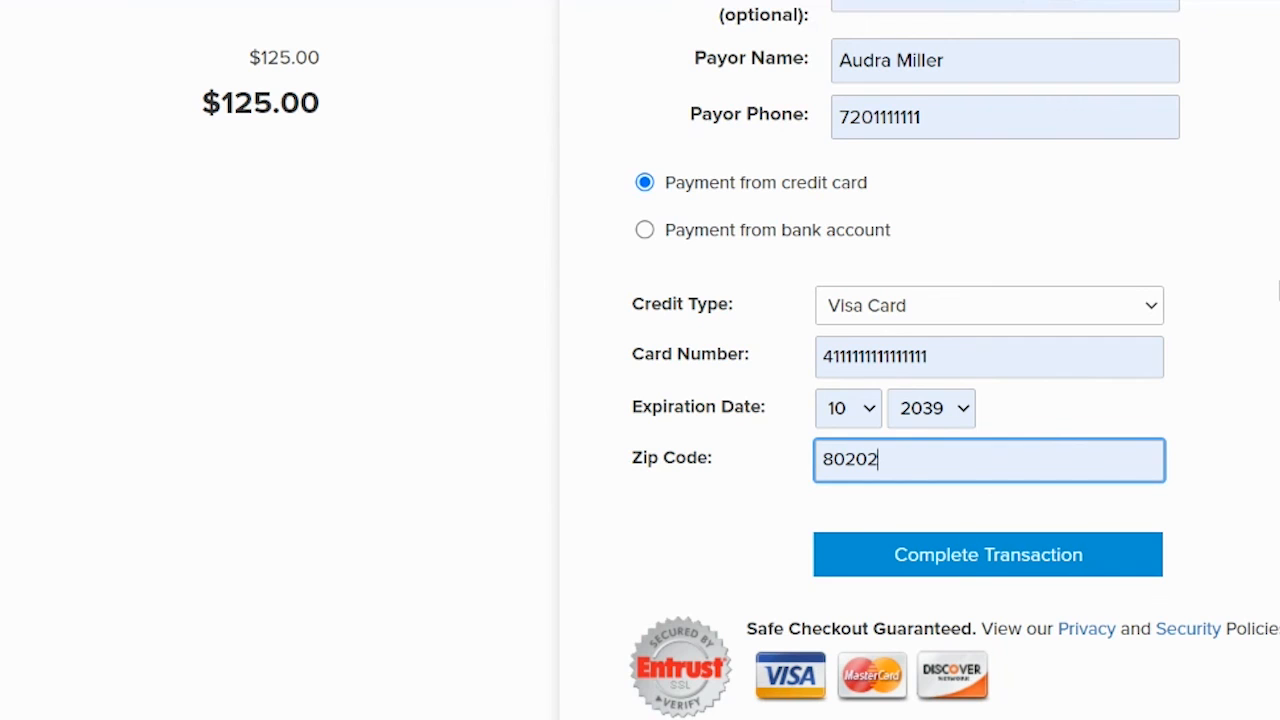
{"action": "scroll", "coordinate": [1279, 290], "scroll_direction": "up", "scroll_amount": 2}
{"action": "scroll", "coordinate": [1279, 290], "scroll_direction": "down", "scroll_amount": 2}
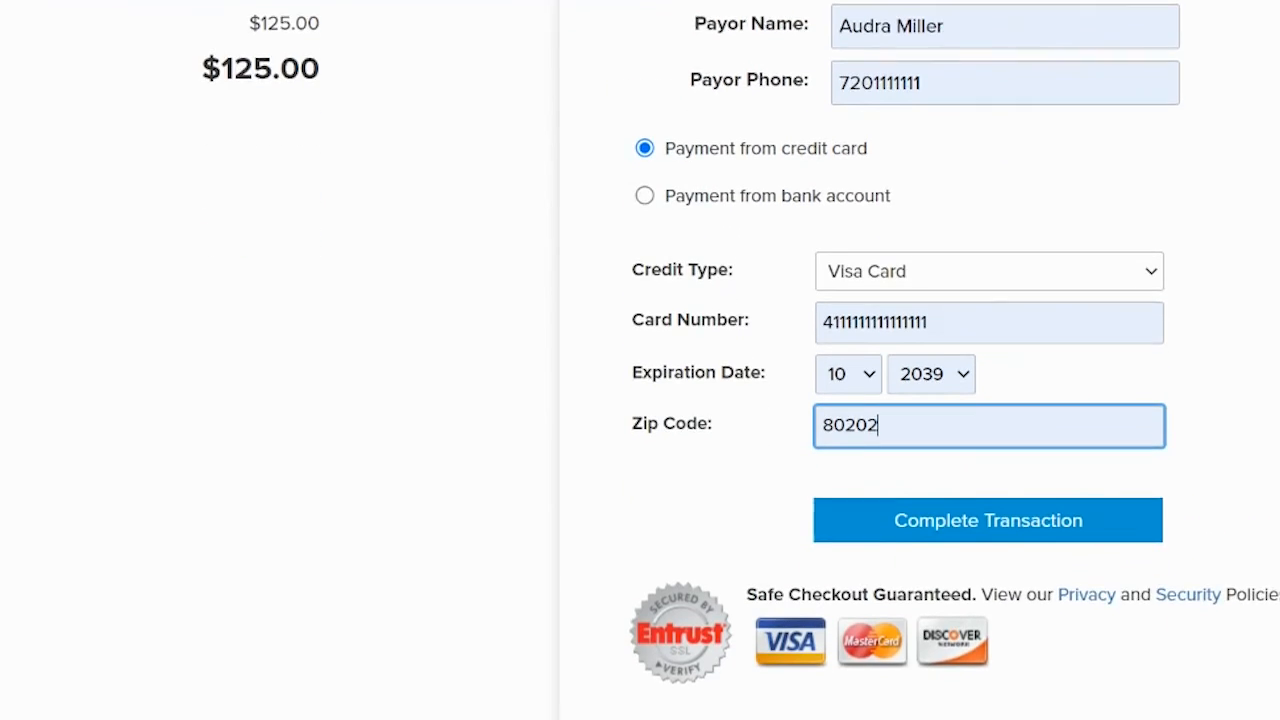
{"action": "scroll", "coordinate": [920, 360], "scroll_direction": "down", "scroll_amount": 1}
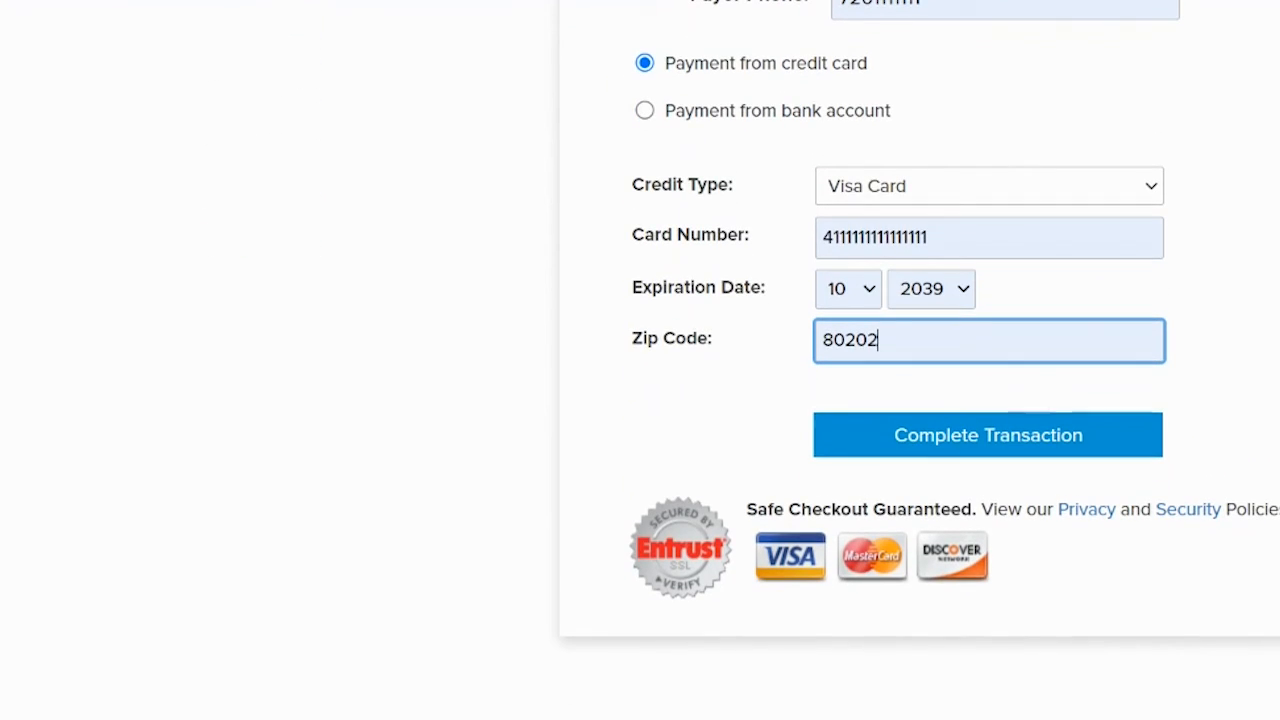
{"action": "left_click", "coordinate": [943, 443]}
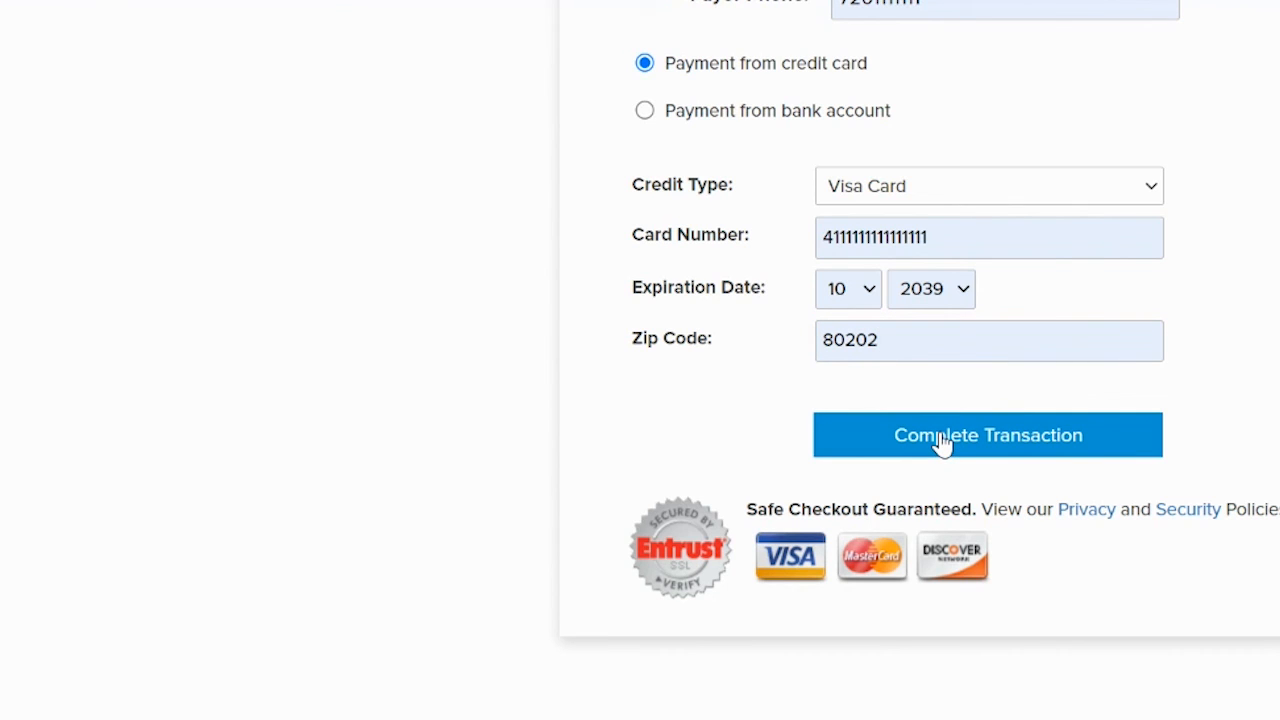
{"action": "scroll", "coordinate": [640, 360], "scroll_direction": "down", "scroll_amount": 2}
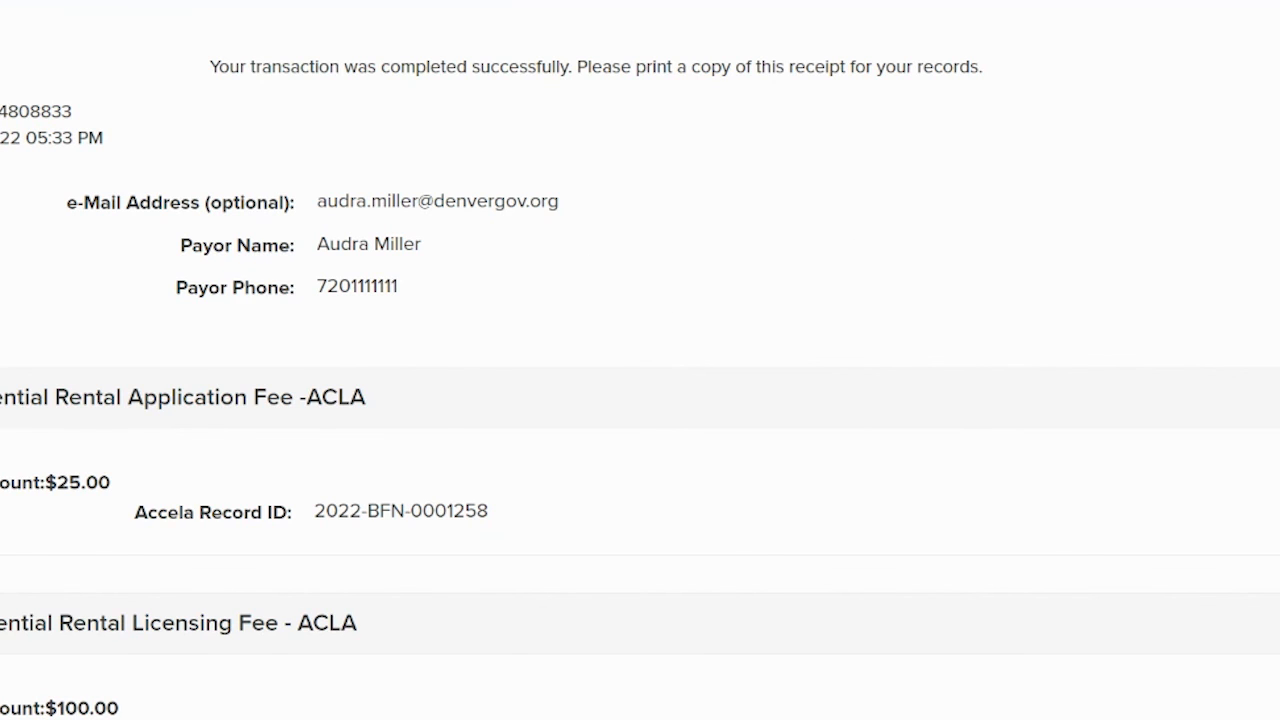
- Scroll through the receipt to check both rental license fees total $125.00
{"action": "scroll", "coordinate": [640, 360], "scroll_direction": "up", "scroll_amount": 1}
{"action": "scroll", "coordinate": [640, 360], "scroll_direction": "down", "scroll_amount": 5}
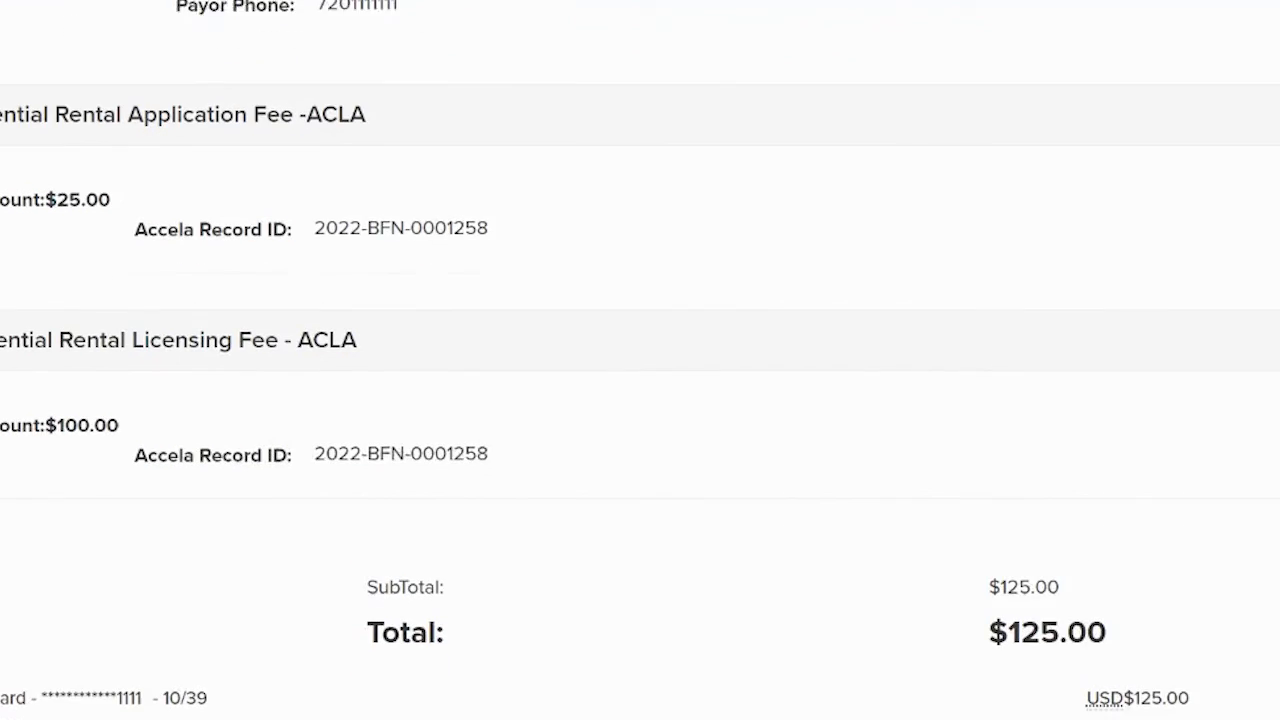
{"action": "scroll", "coordinate": [640, 360], "scroll_direction": "down", "scroll_amount": 2}
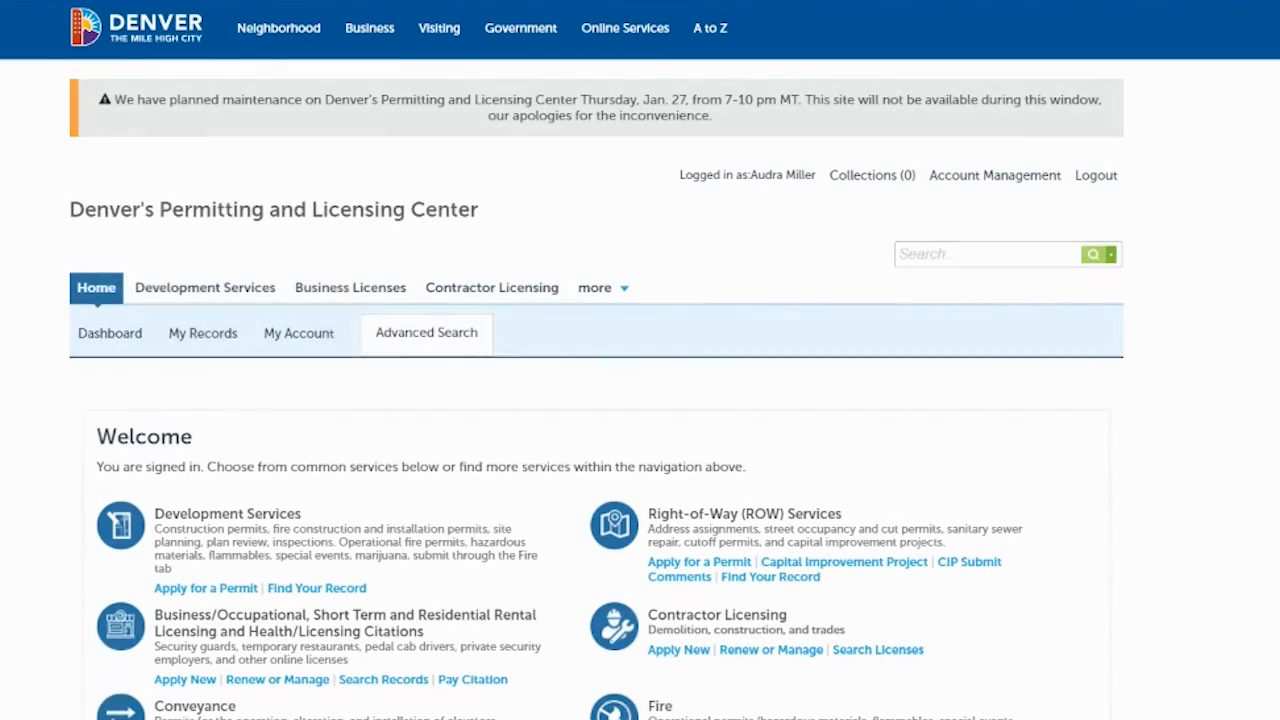
- Open My Records and expand Business Licenses to confirm the Residential Rental License reads Pending
{"action": "left_click", "coordinate": [193, 336]}
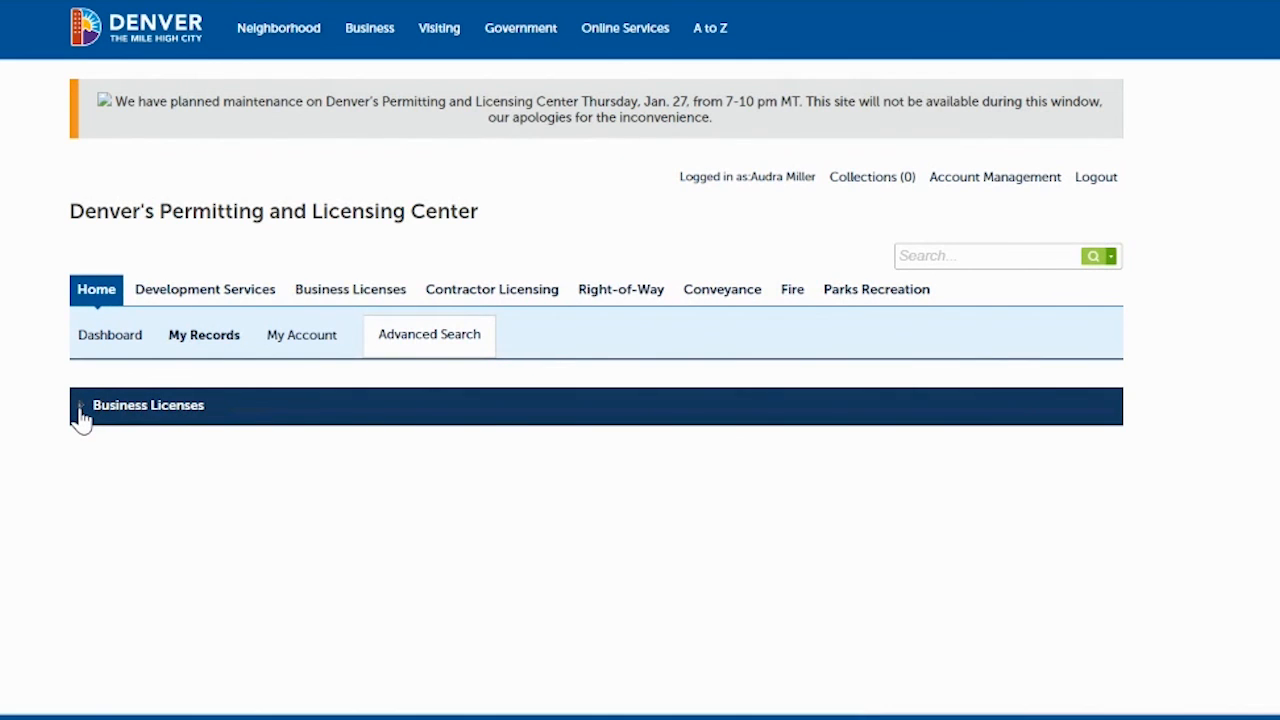
{"action": "left_click", "coordinate": [80, 410]}
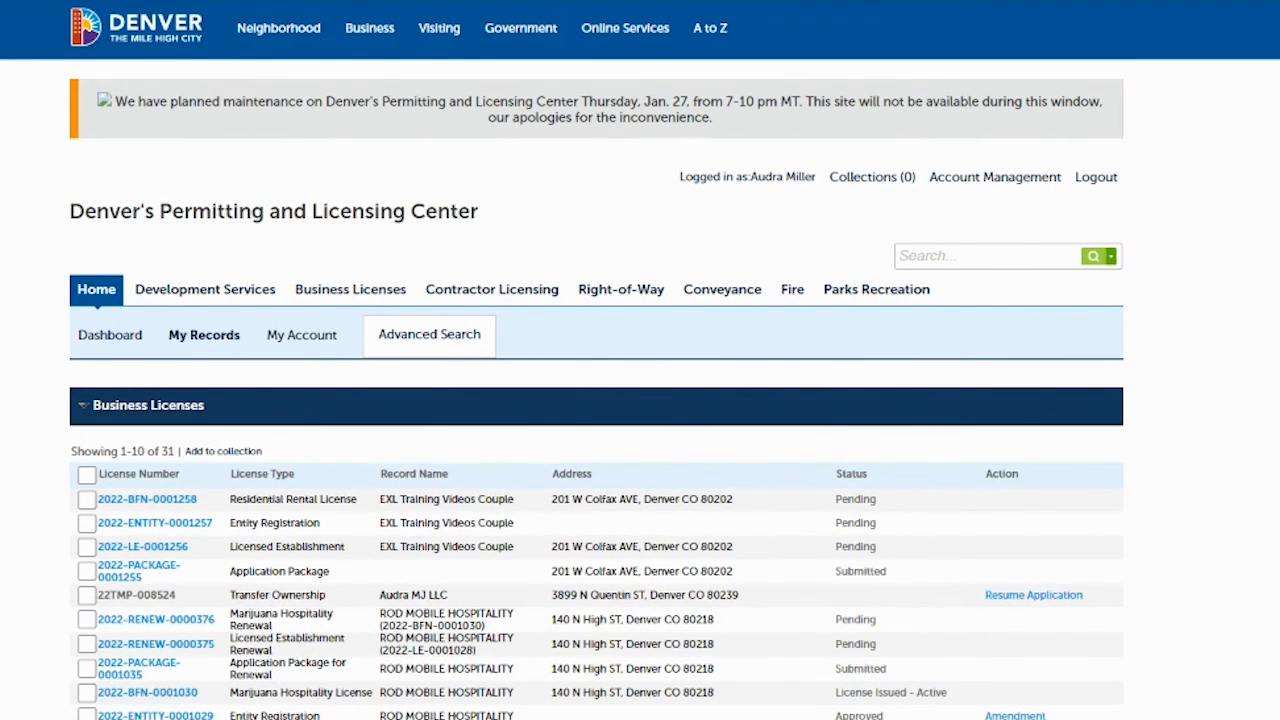
{"action": "scroll", "coordinate": [503, 186], "scroll_direction": "down", "scroll_amount": 3}
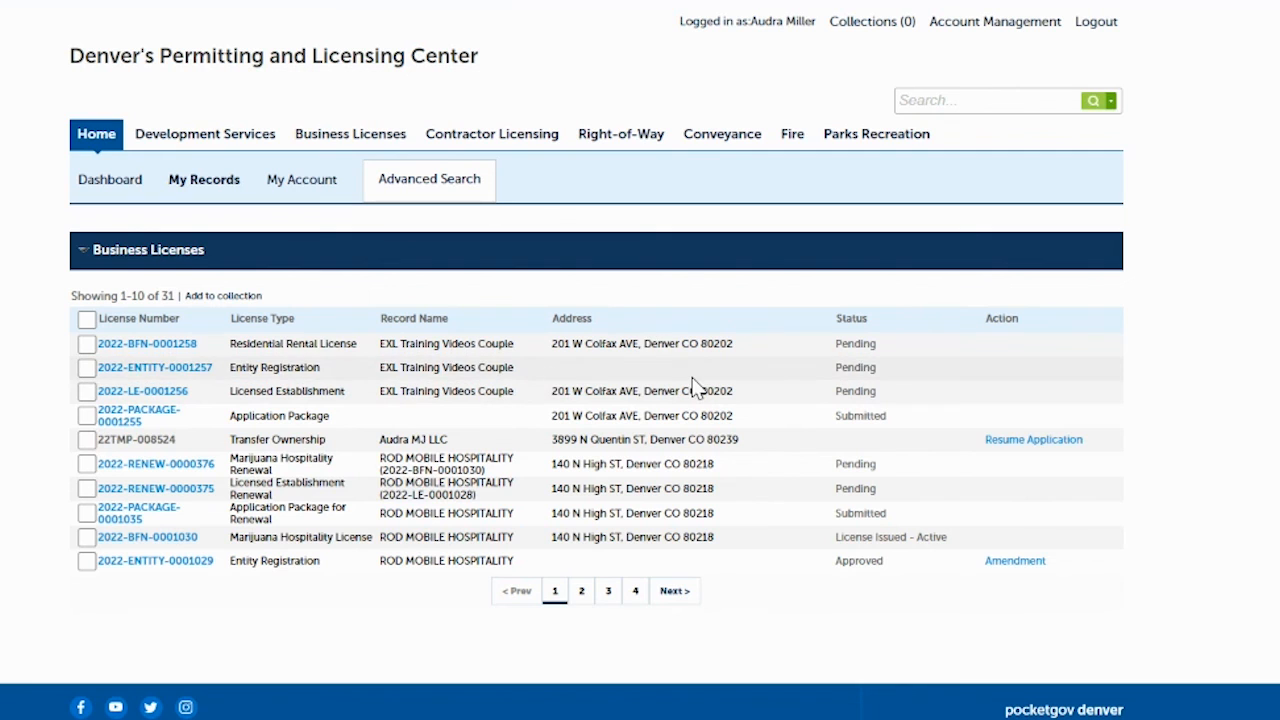
{"action": "scroll", "coordinate": [640, 360], "scroll_direction": "up", "scroll_amount": 3}
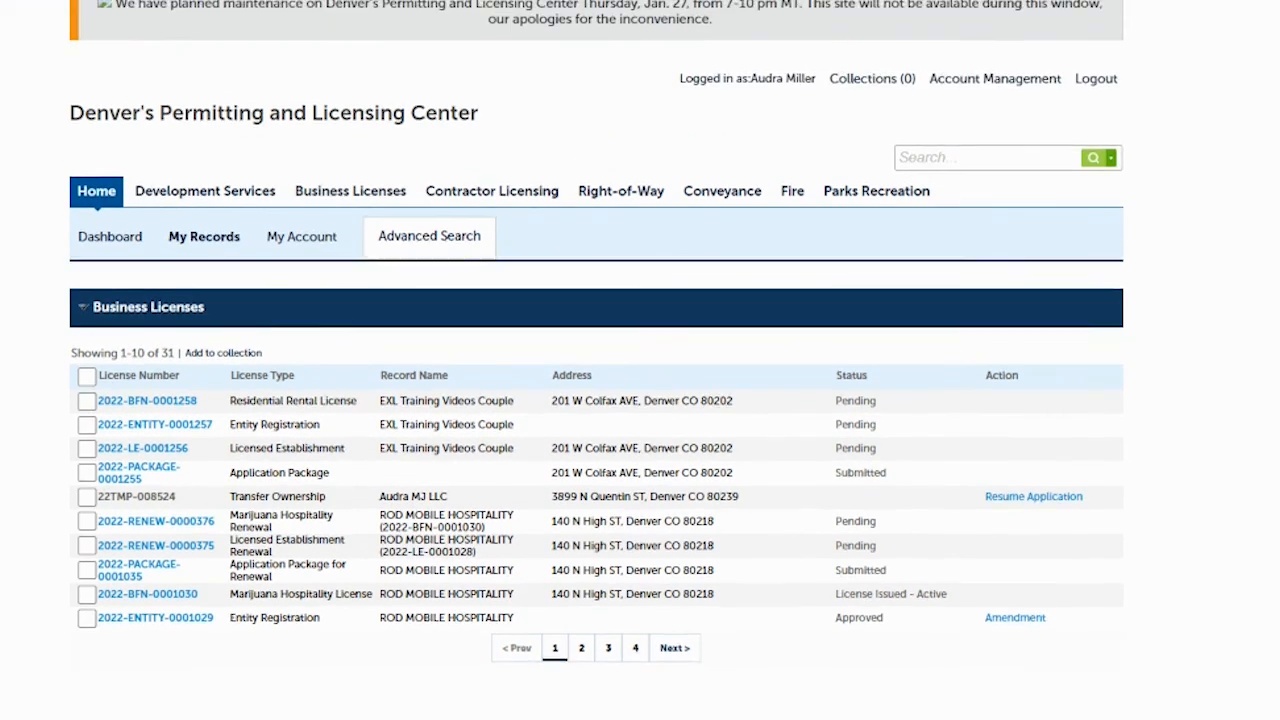